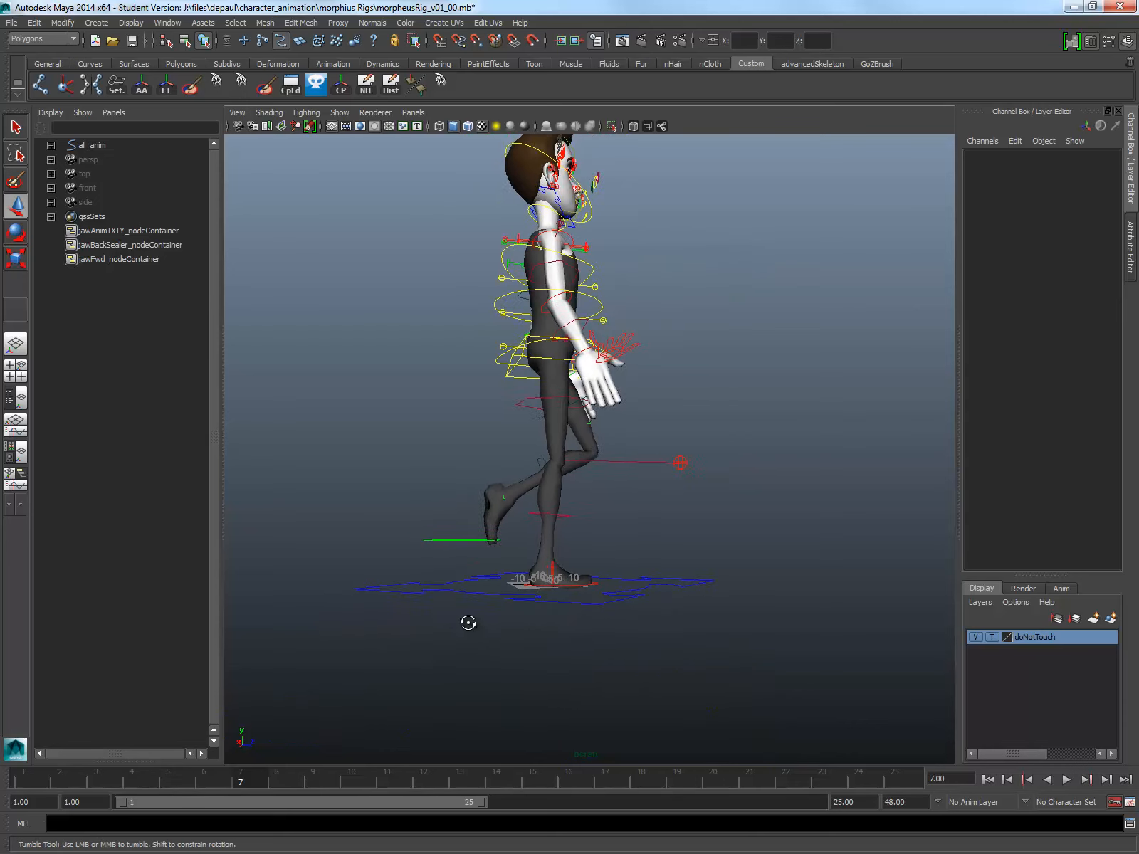
# Step: At frame 10, set the Foot Roll of the right foot IK control to 3
pyautogui.click(356, 782)
pyautogui.keyDown('alt'); pyautogui.moveTo(612, 585); pyautogui.dragTo(393, 655); pyautogui.keyUp('alt')
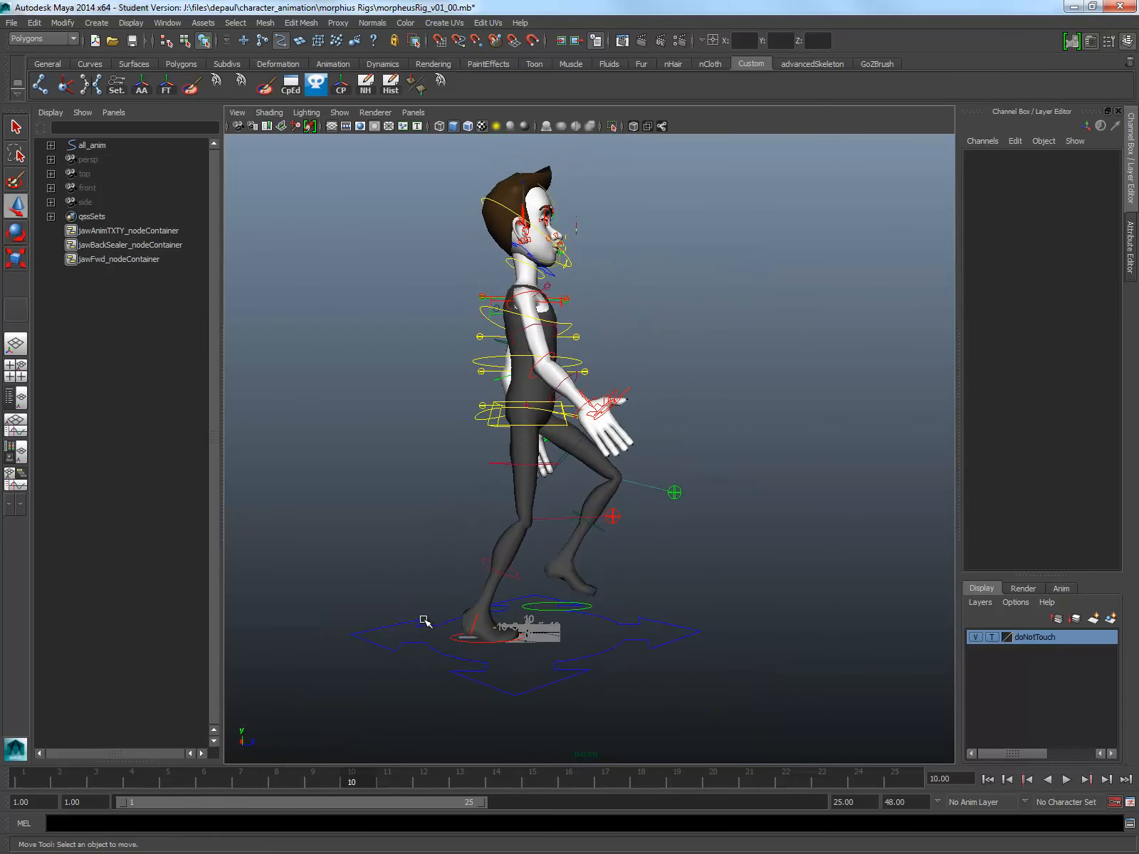
pyautogui.click(462, 641)
pyautogui.click(1045, 329)
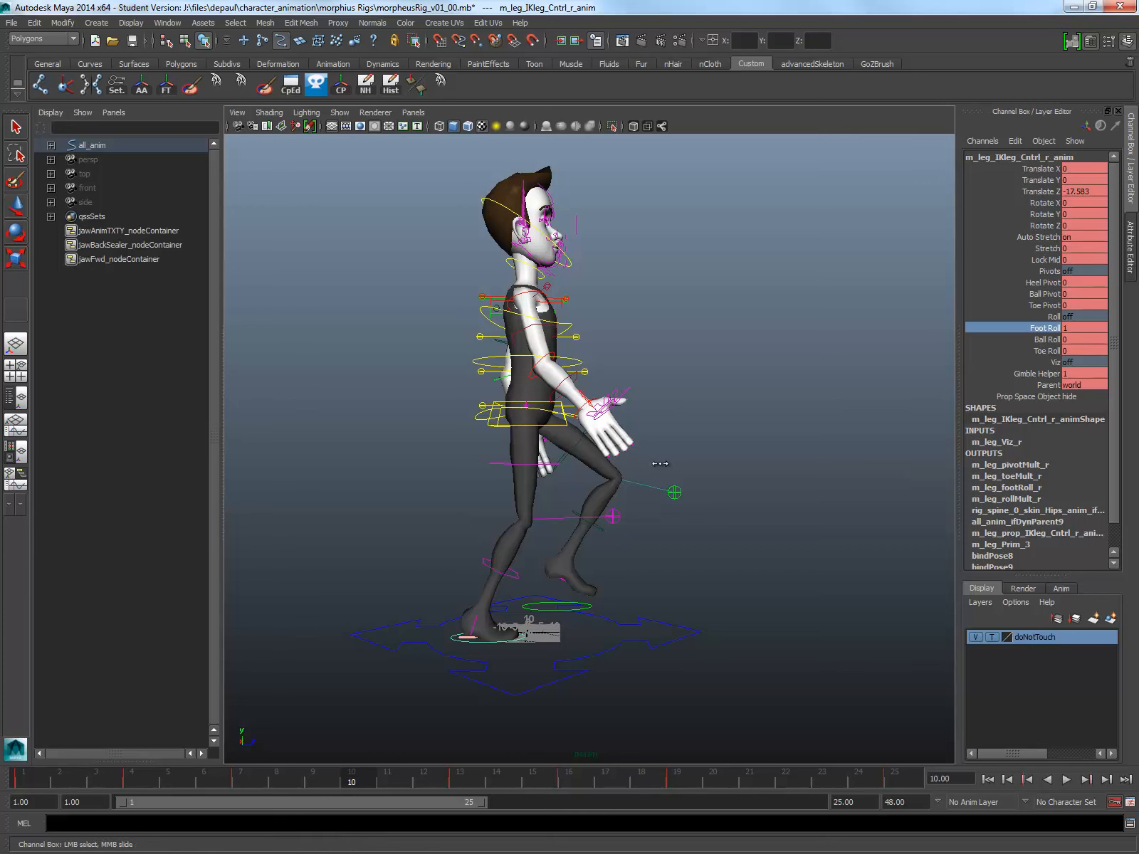
pyautogui.moveTo(660, 463); pyautogui.dragTo(658, 462, button='middle')
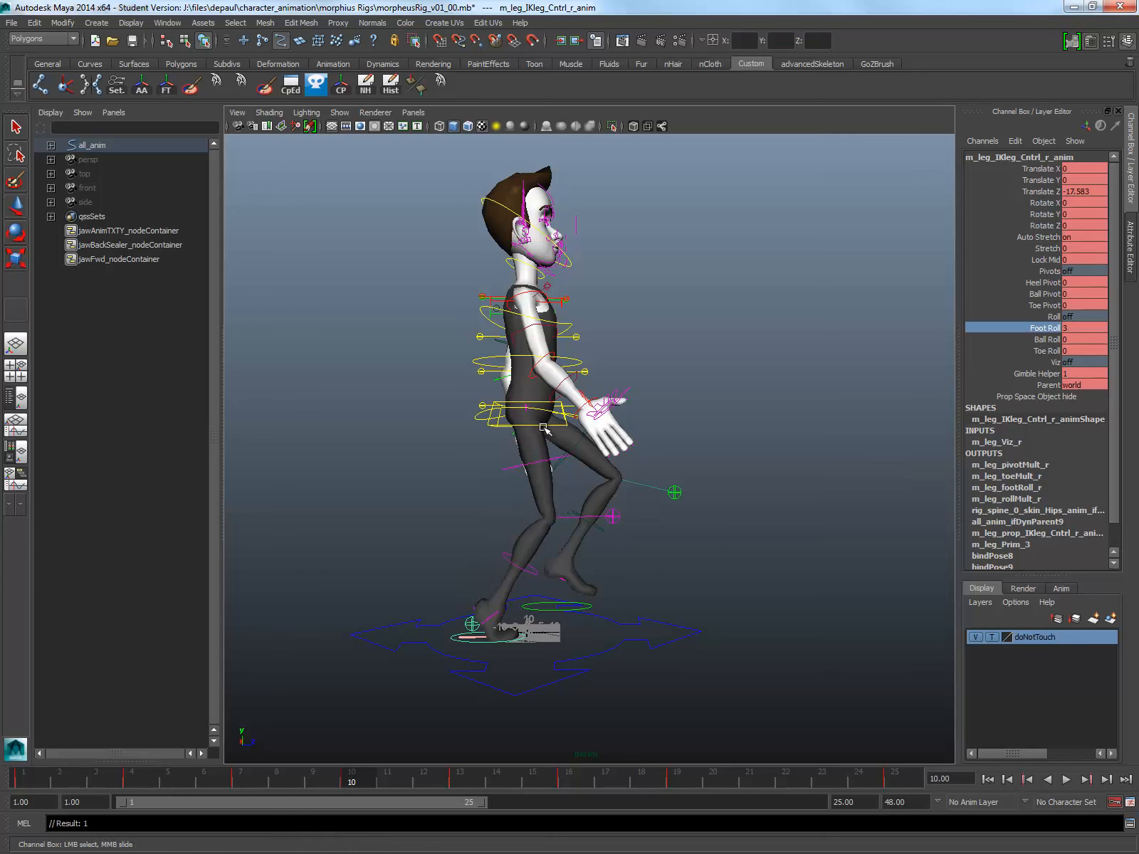
# Step: Raise the spine root control at frame 10 by setting its Translate Y to 4
pyautogui.click(544, 429)
pyautogui.press('w')
pyautogui.moveTo(530, 339); pyautogui.dragTo(530, 315)
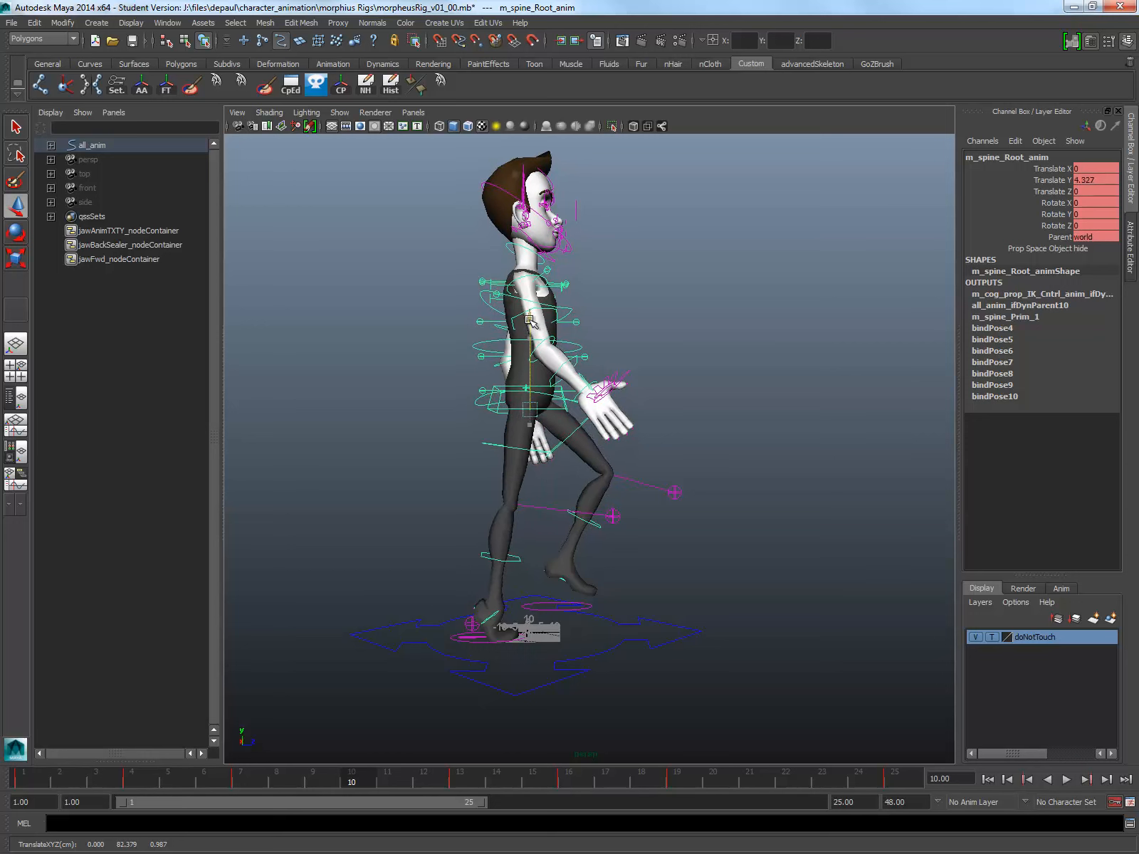
pyautogui.click(1099, 179)
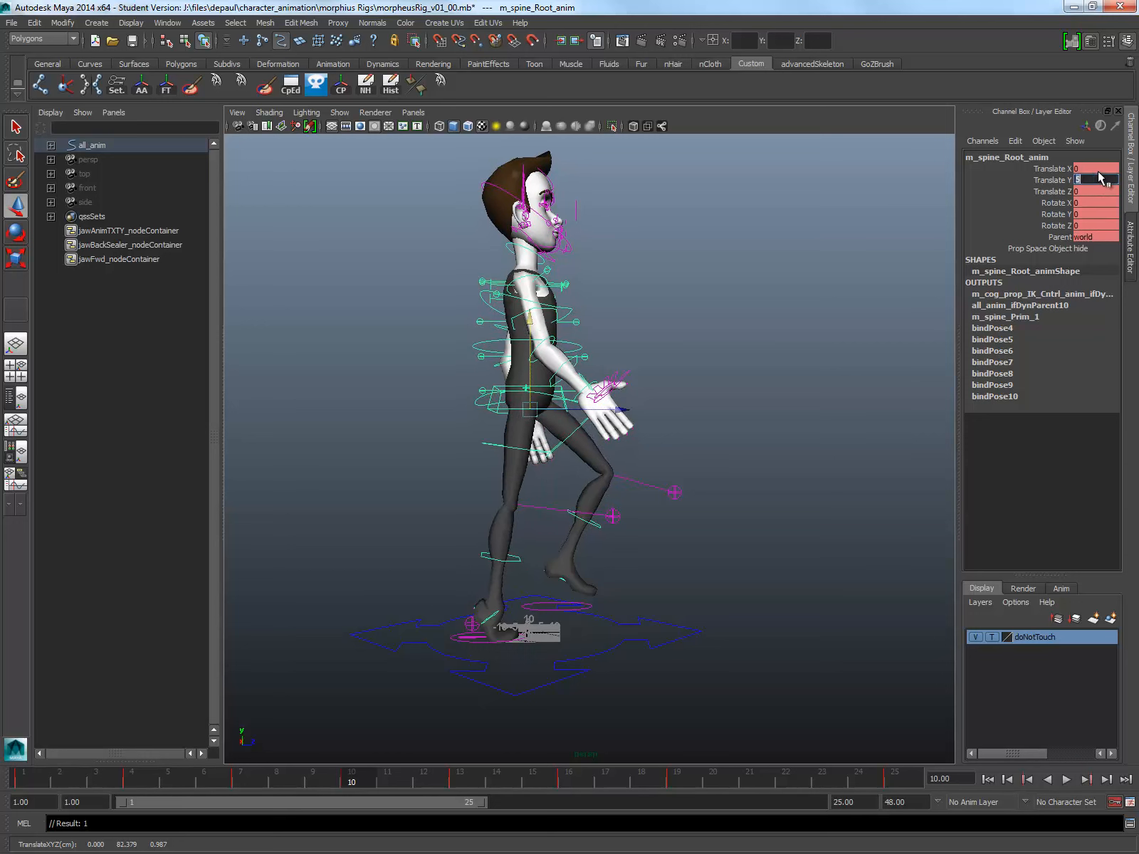
pyautogui.write('5')
pyautogui.press('Return')
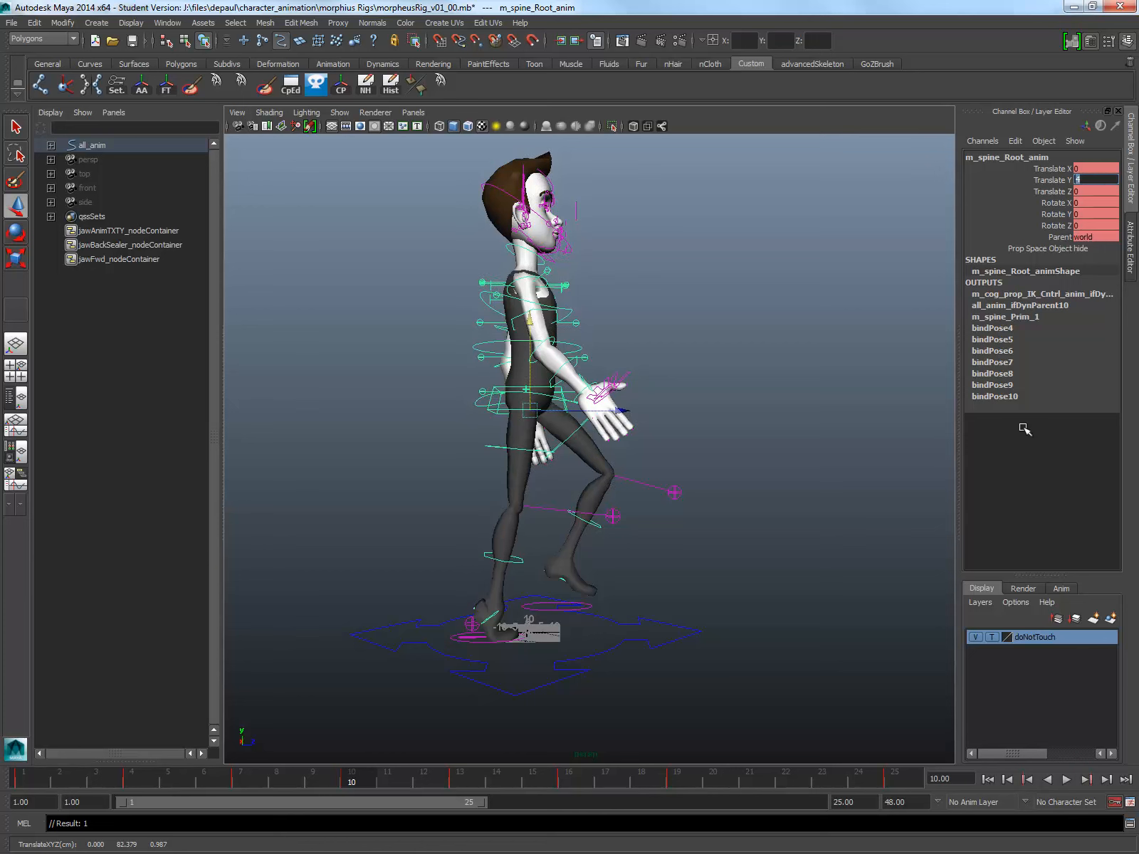
# Step: Set the right foot IK control's Translate Z to -17 at frame 10
pyautogui.click(477, 625)
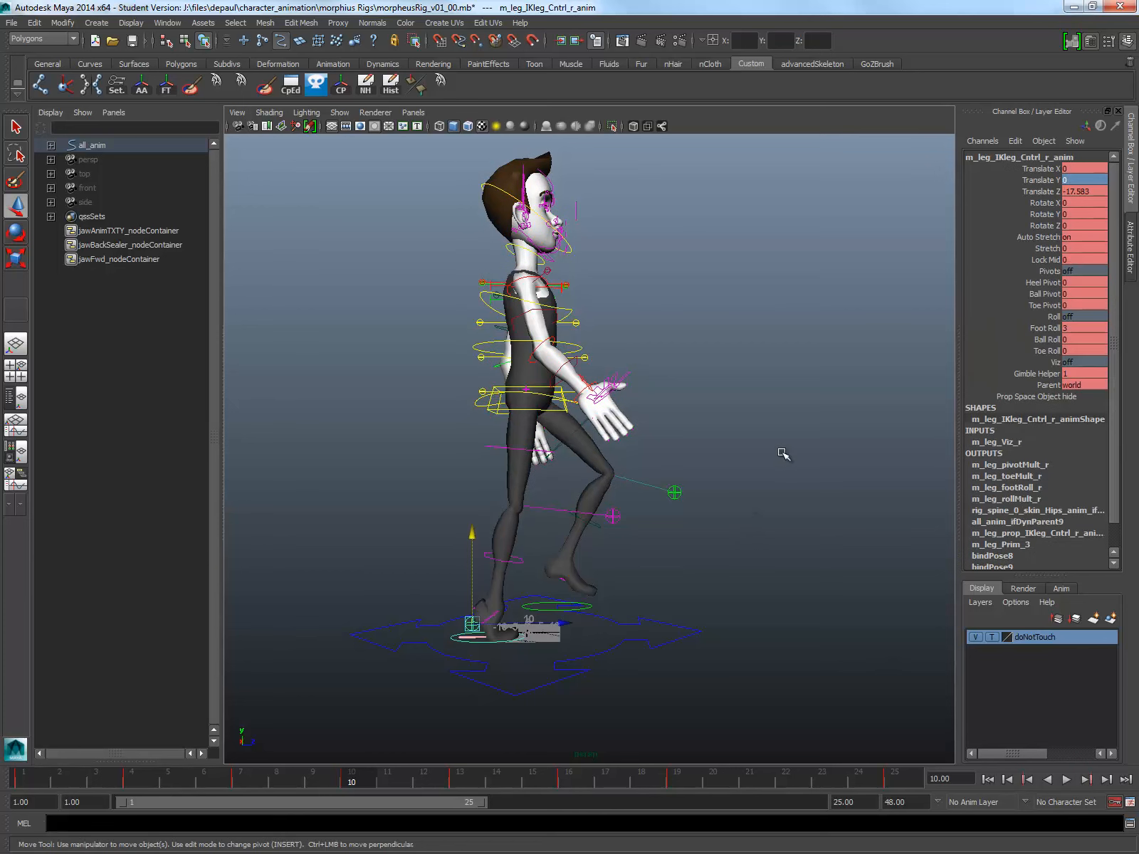
pyautogui.click(1084, 191)
pyautogui.write('-17')
pyautogui.press('Return')
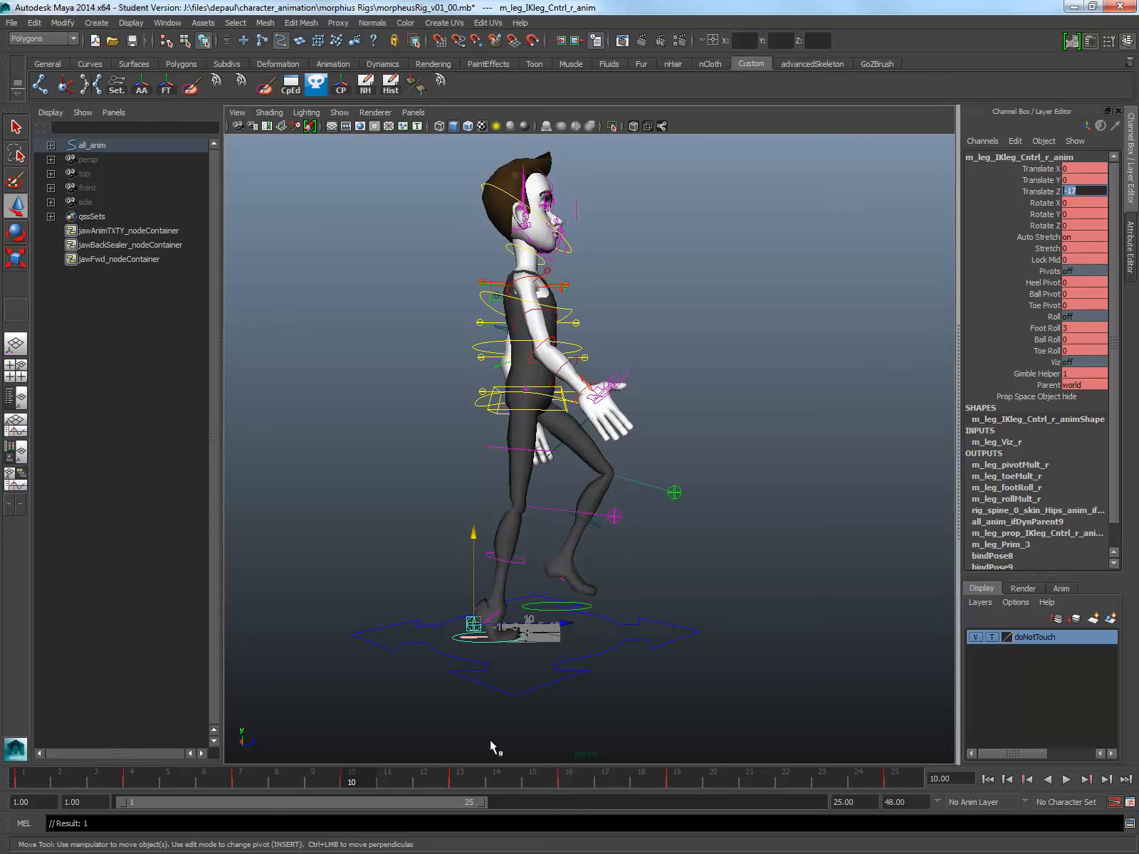
# Step: Play back the walk cycle, return to frame 10 and compare the up pose with the walk reference drawing
pyautogui.hotkey('alt', 'v')
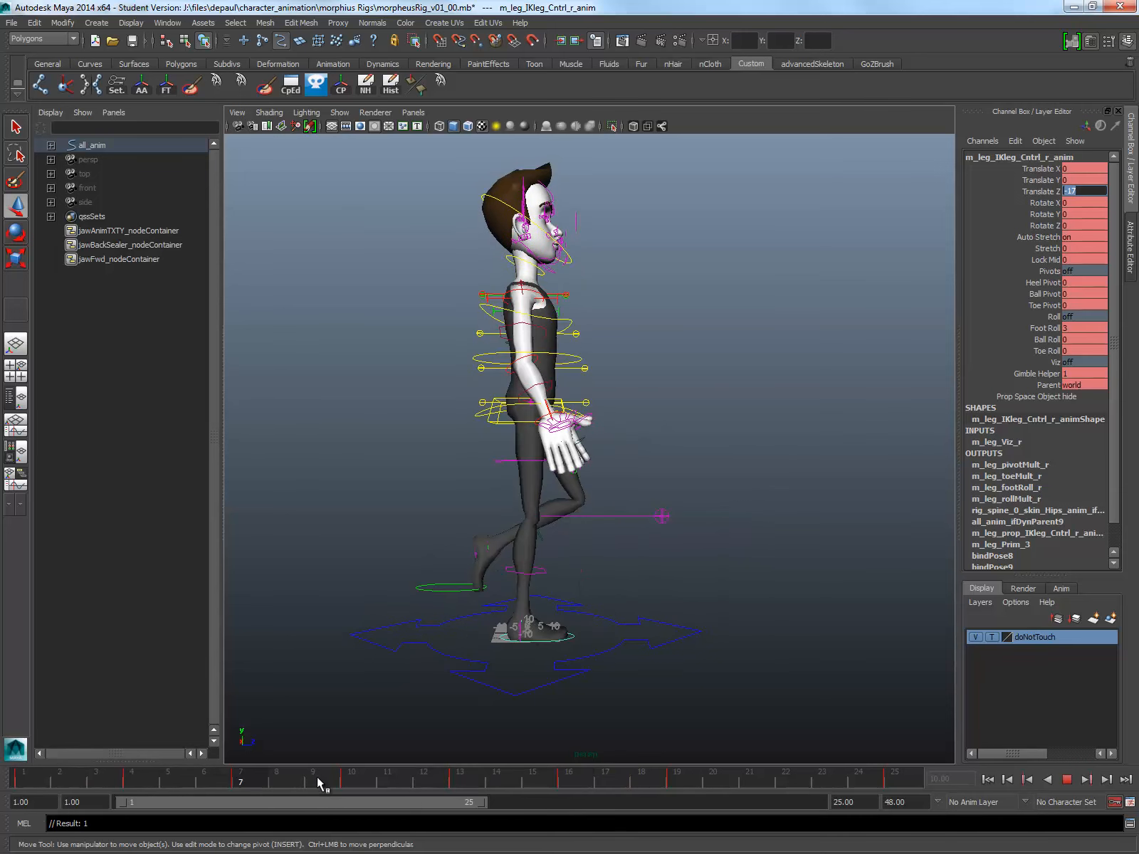
pyautogui.click(357, 784)
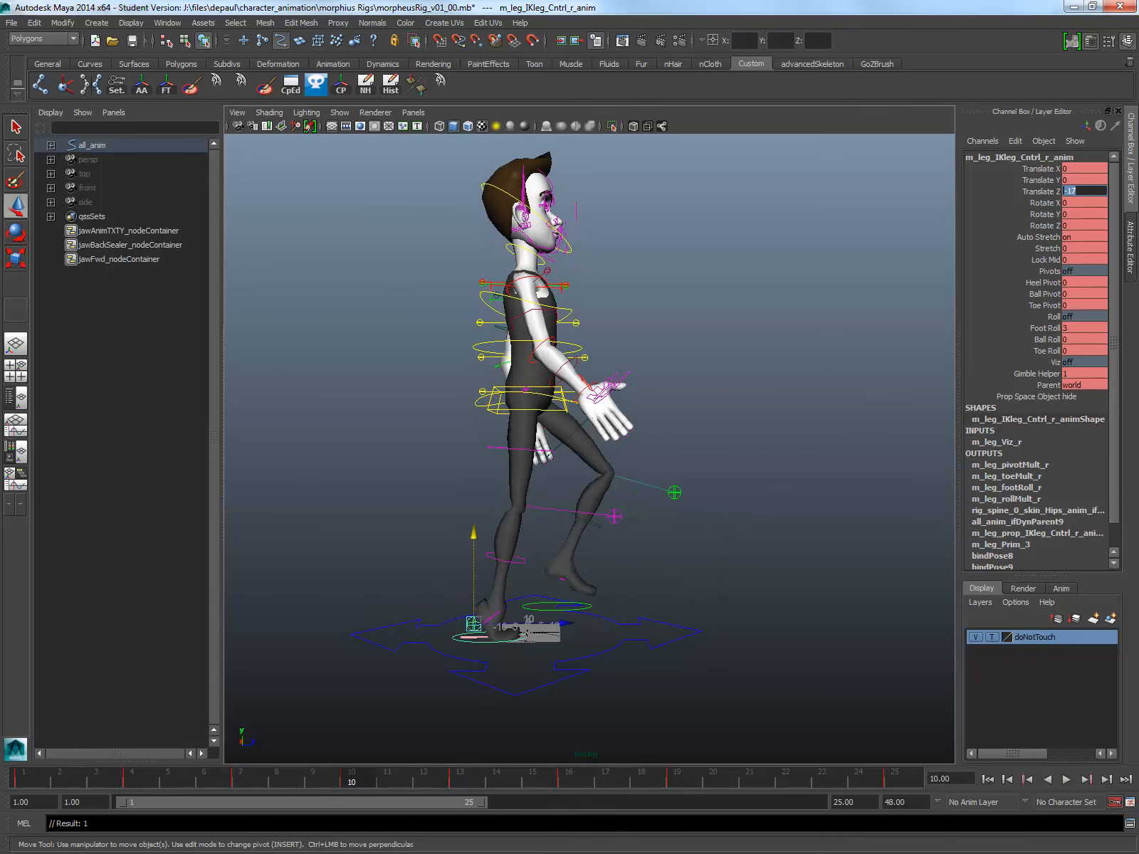
pyautogui.hotkey('alt', 'Tab')
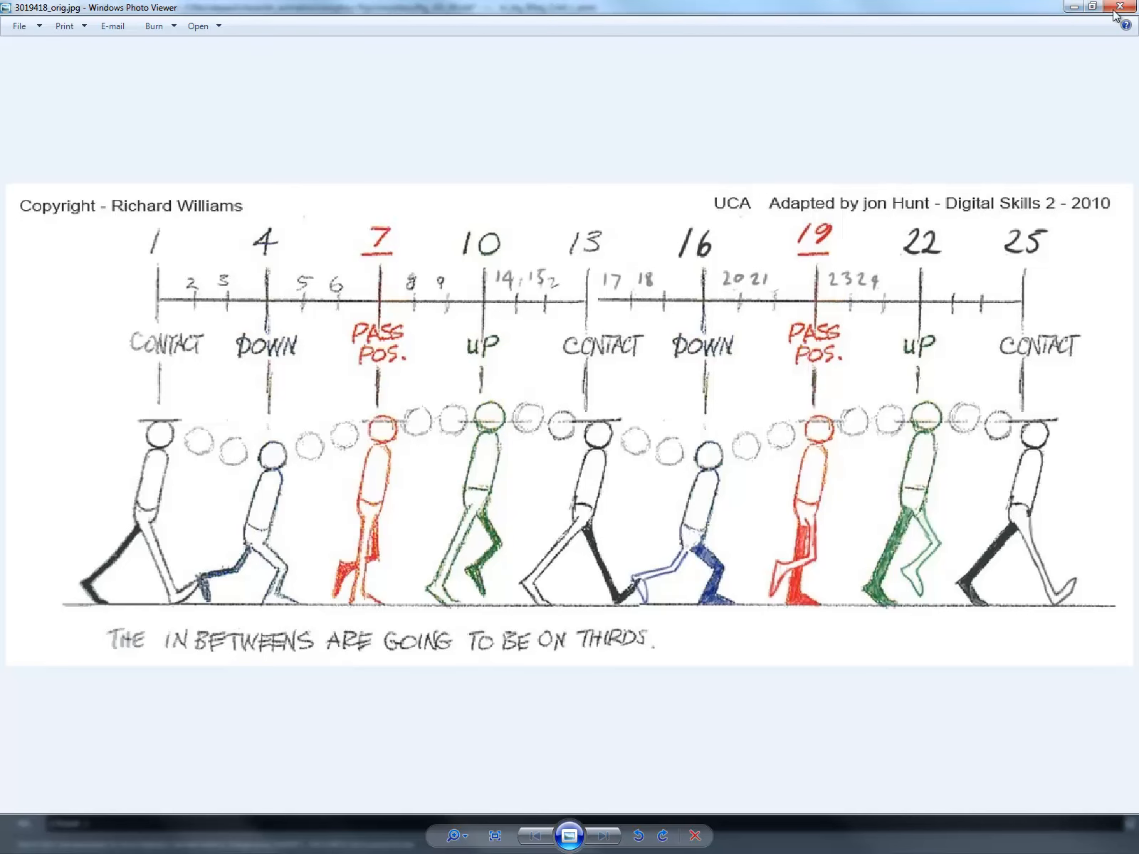
pyautogui.click(1074, 6)
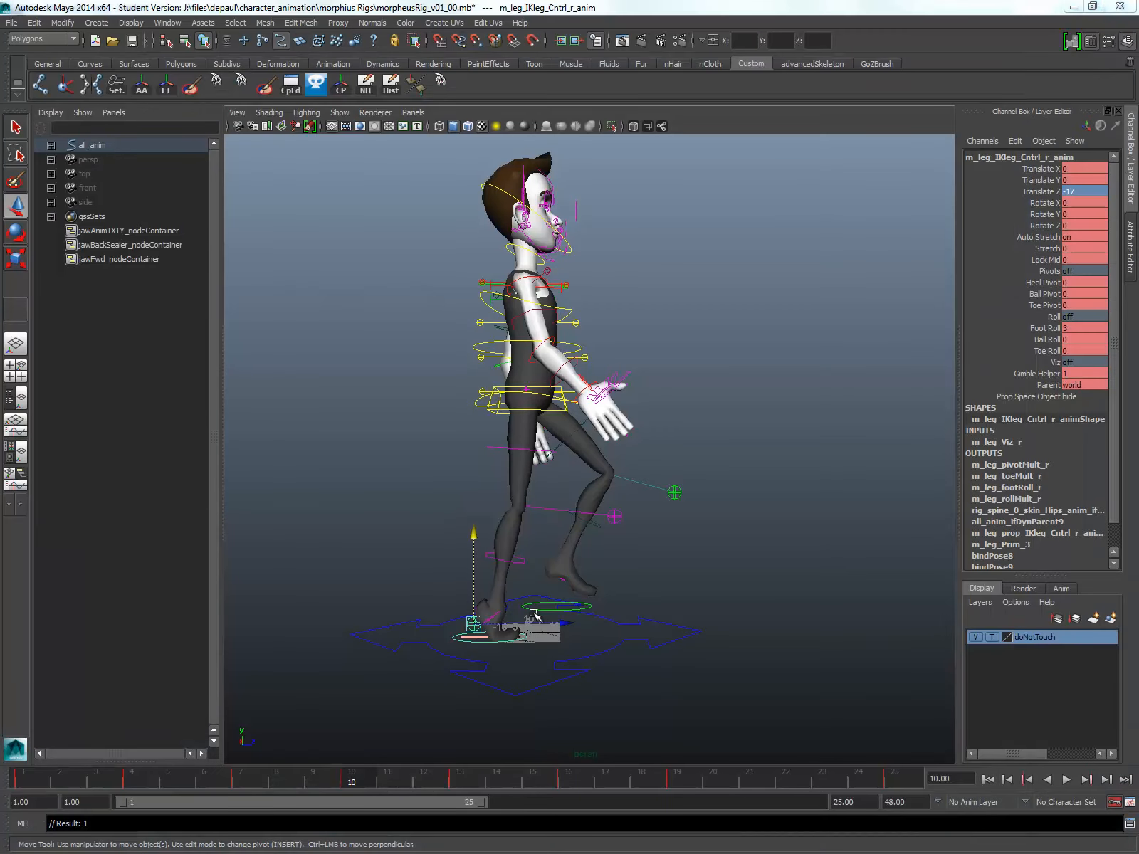
# Step: Try a slightly higher Foot Roll on the left foot IK control with its Toe Roll set to 0
pyautogui.click(534, 614)
pyautogui.click(538, 609)
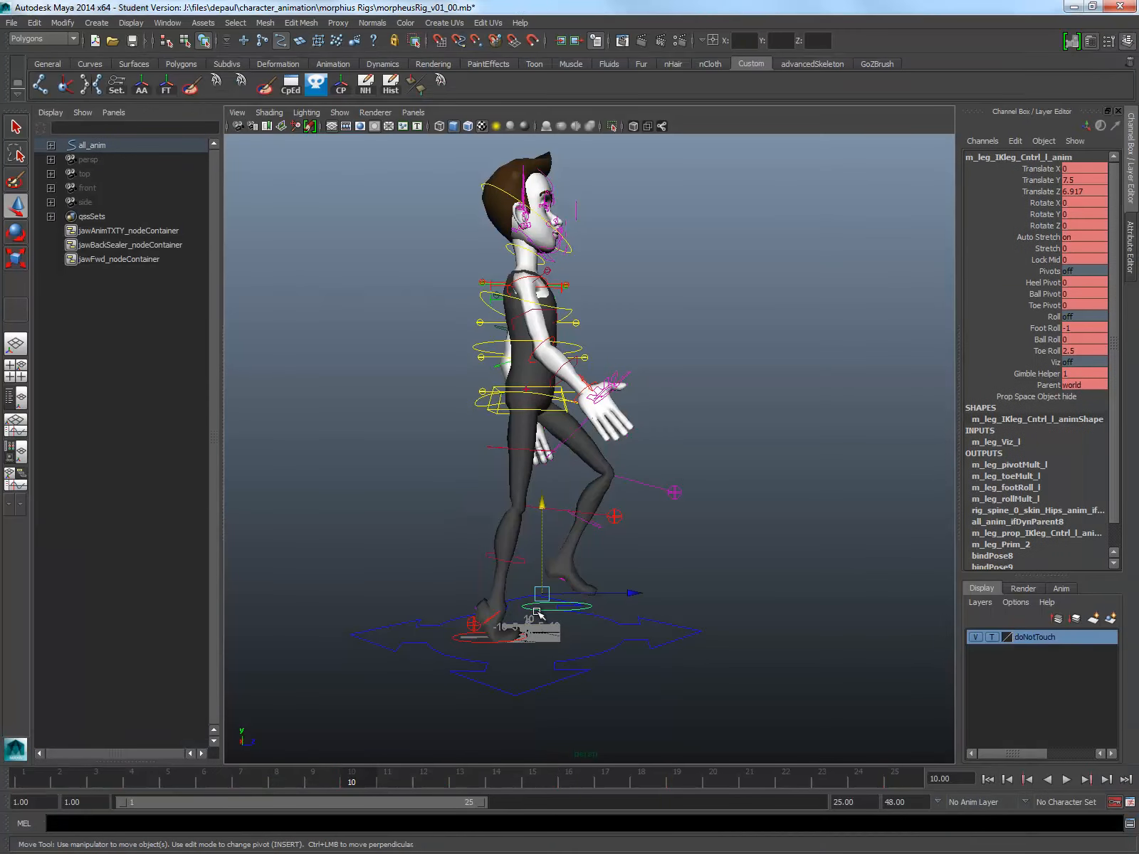
pyautogui.click(1047, 328)
pyautogui.moveTo(695, 378); pyautogui.dragTo(697, 379, button='middle')
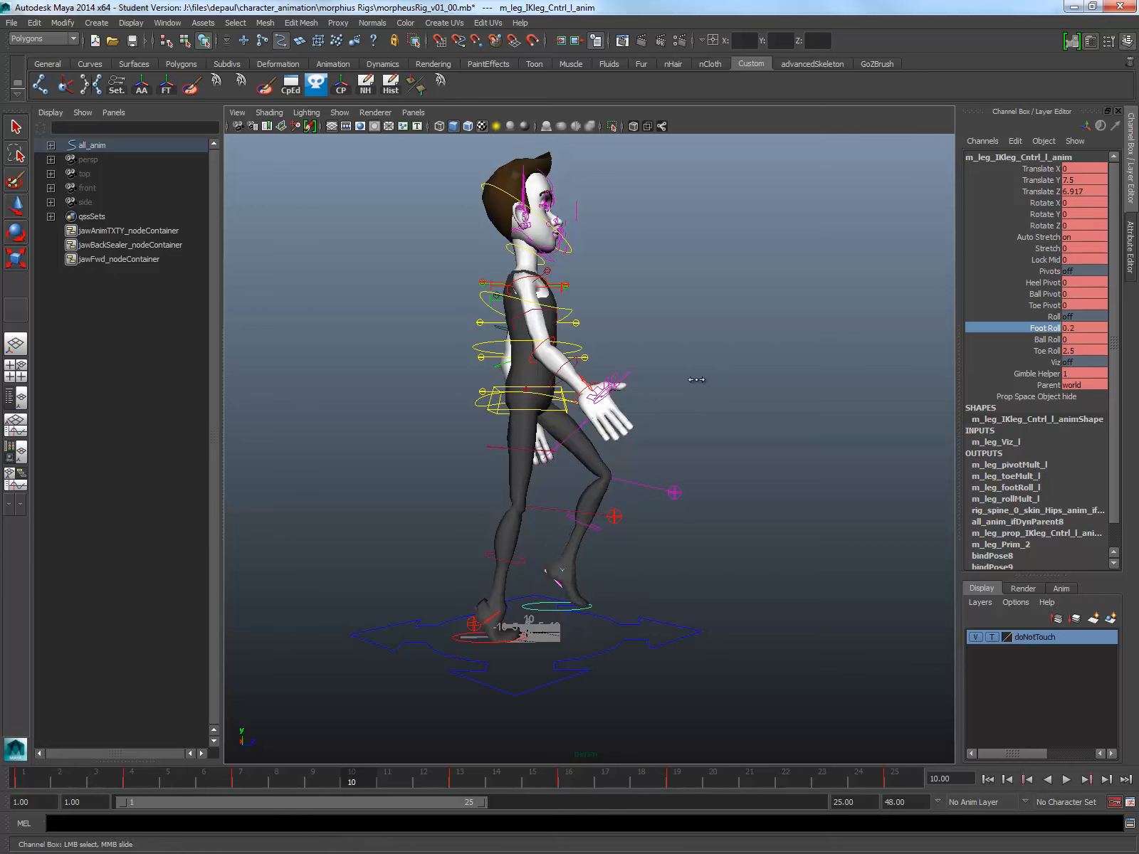
pyautogui.doubleClick(1084, 350)
pyautogui.write('0')
pyautogui.press('Return')
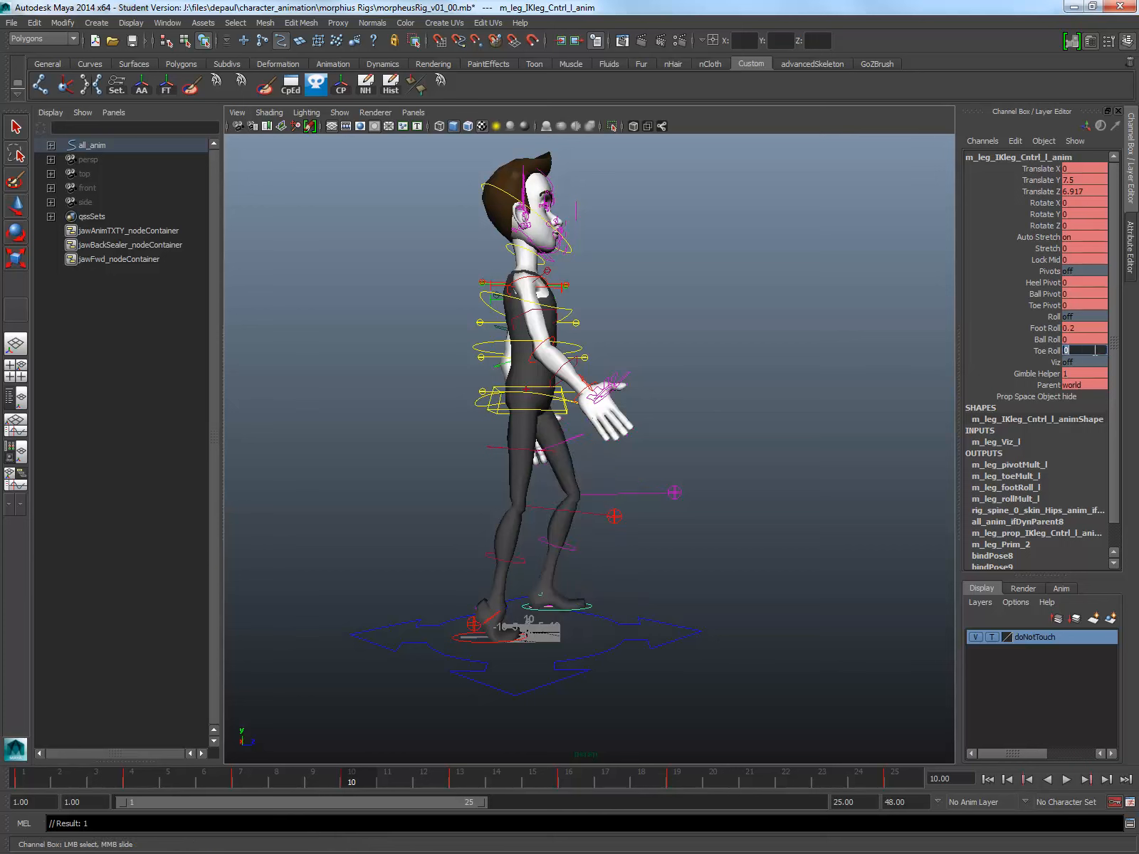
# Step: Test a Foot Roll of about 2.9 on the left foot IK control and reset it to 0
pyautogui.click(1045, 328)
pyautogui.moveTo(665, 373); pyautogui.dragTo(680, 372, button='middle')
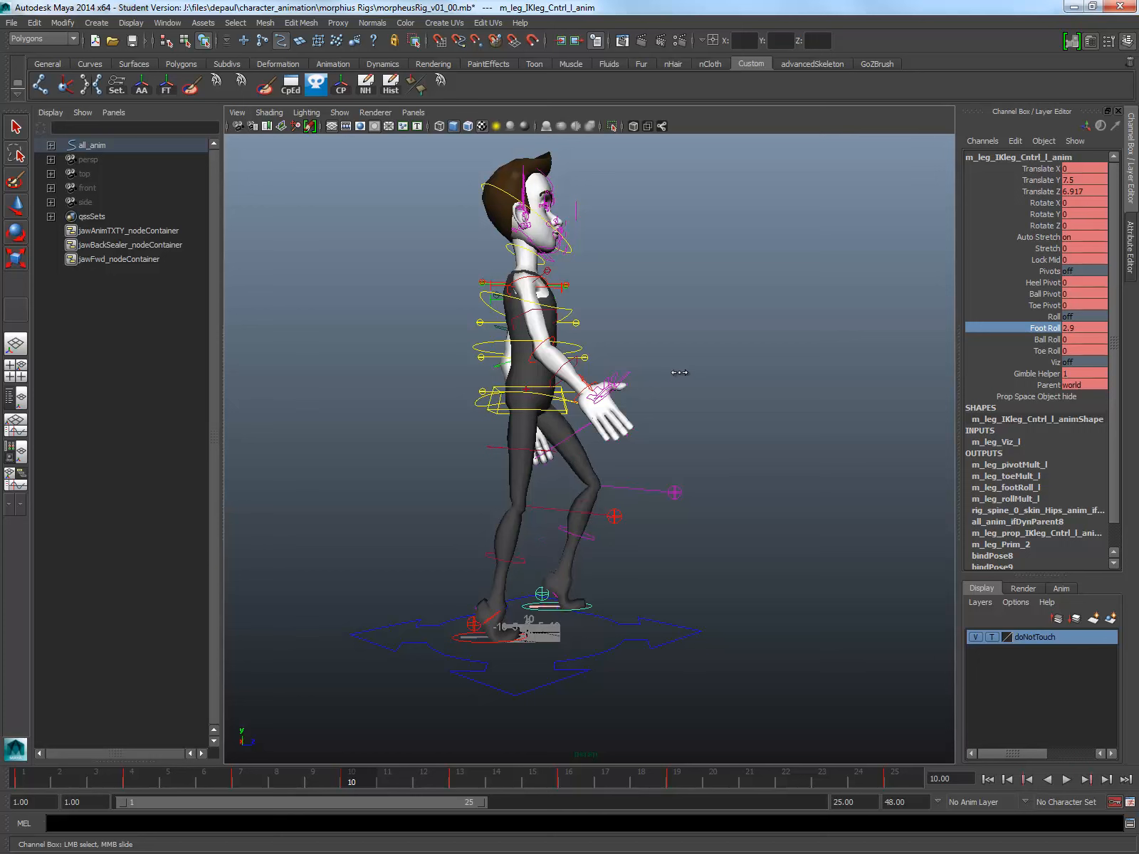
pyautogui.doubleClick(1080, 328)
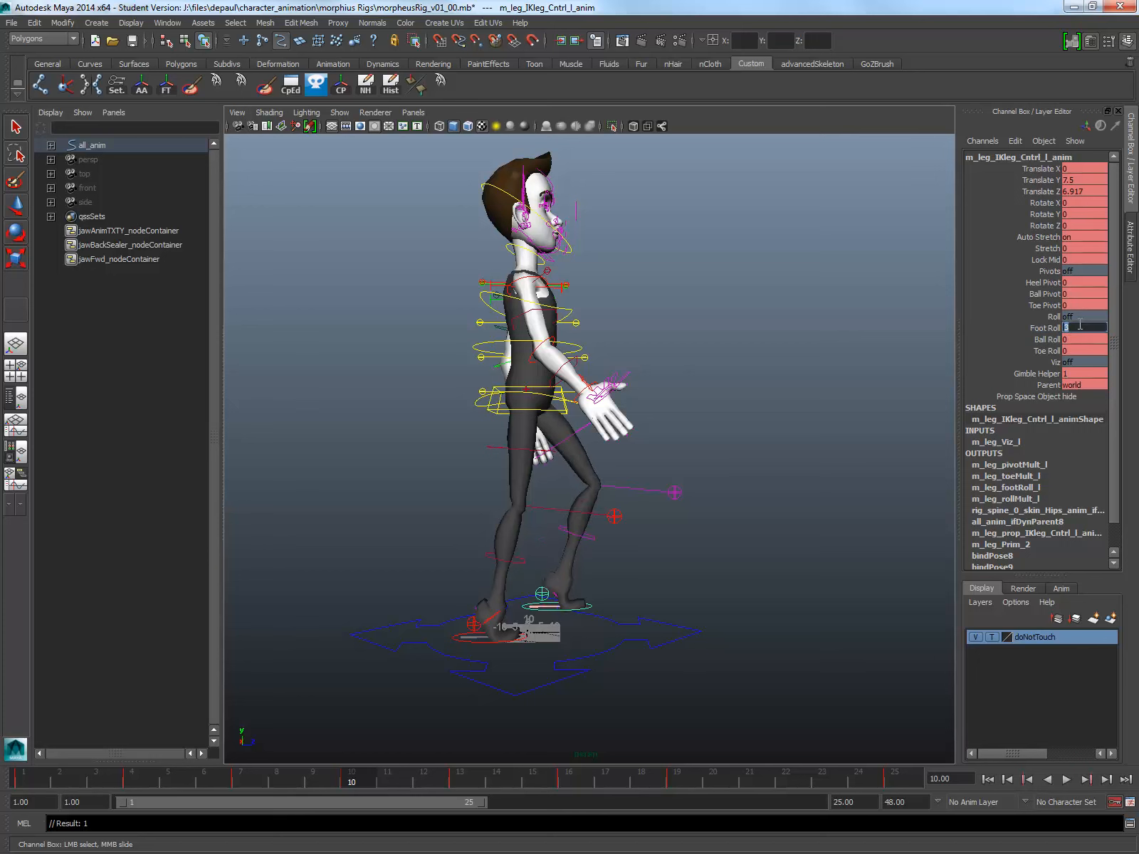
pyautogui.write('0')
pyautogui.press('Return')
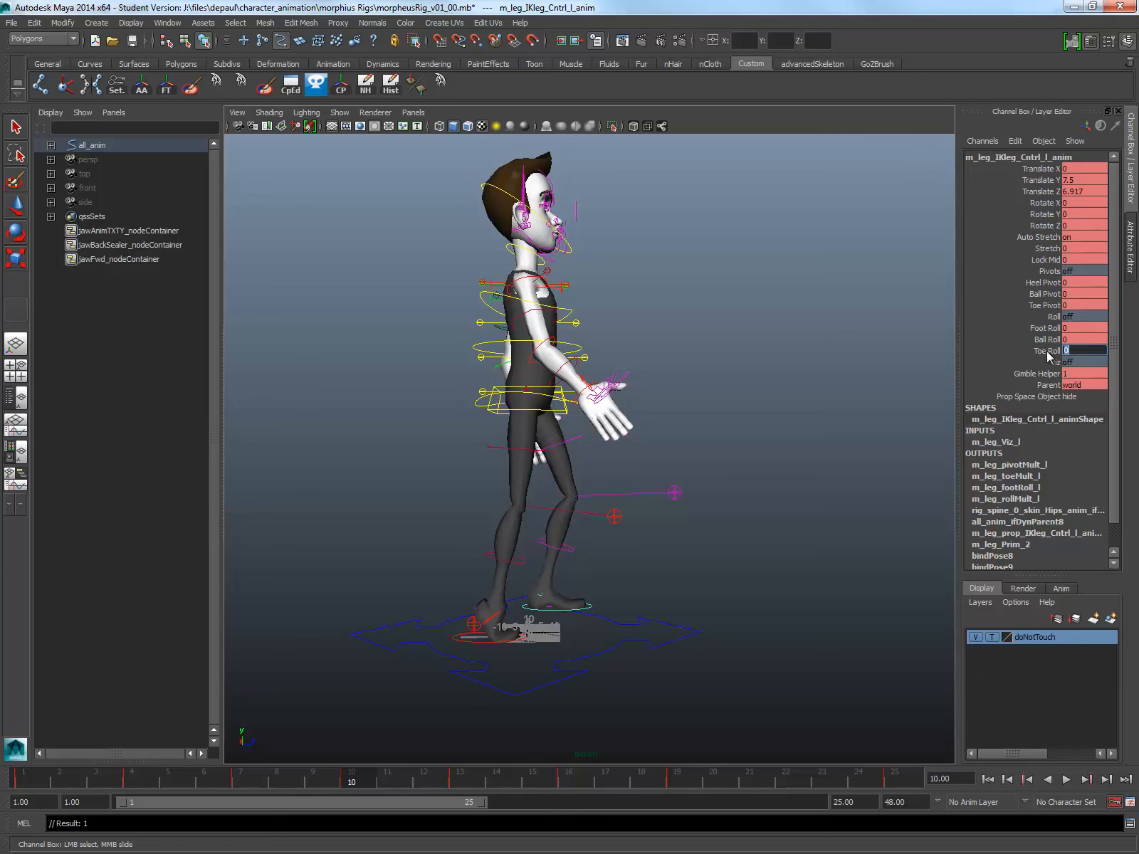
# Step: Set the left foot IK control's Toe Roll to 2.1 and raise the foot to a Translate Y of about 13.4
pyautogui.click(1047, 350)
pyautogui.moveTo(758, 350); pyautogui.dragTo(767, 350, button='middle')
pyautogui.keyDown('alt'); pyautogui.moveTo(577, 562); pyautogui.dragTo(574, 569); pyautogui.keyUp('alt')
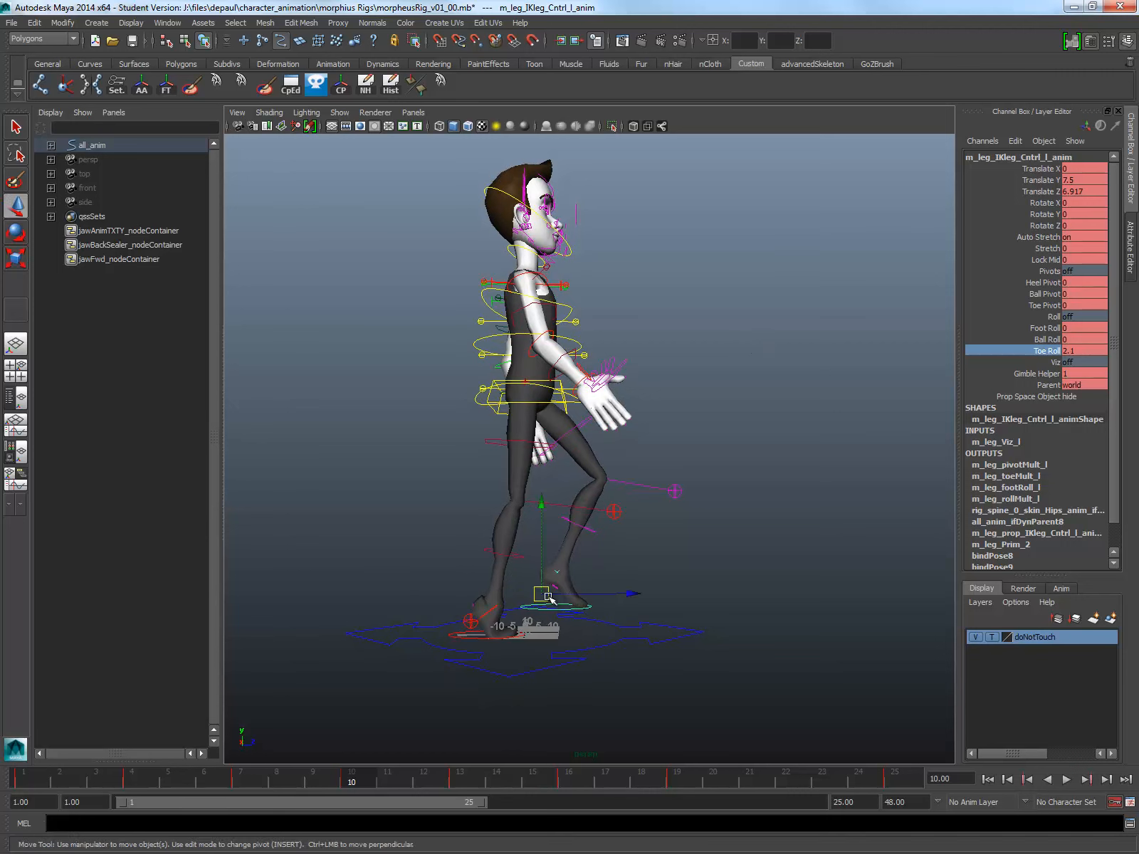
pyautogui.press('w')
pyautogui.moveTo(540, 503); pyautogui.dragTo(541, 488)
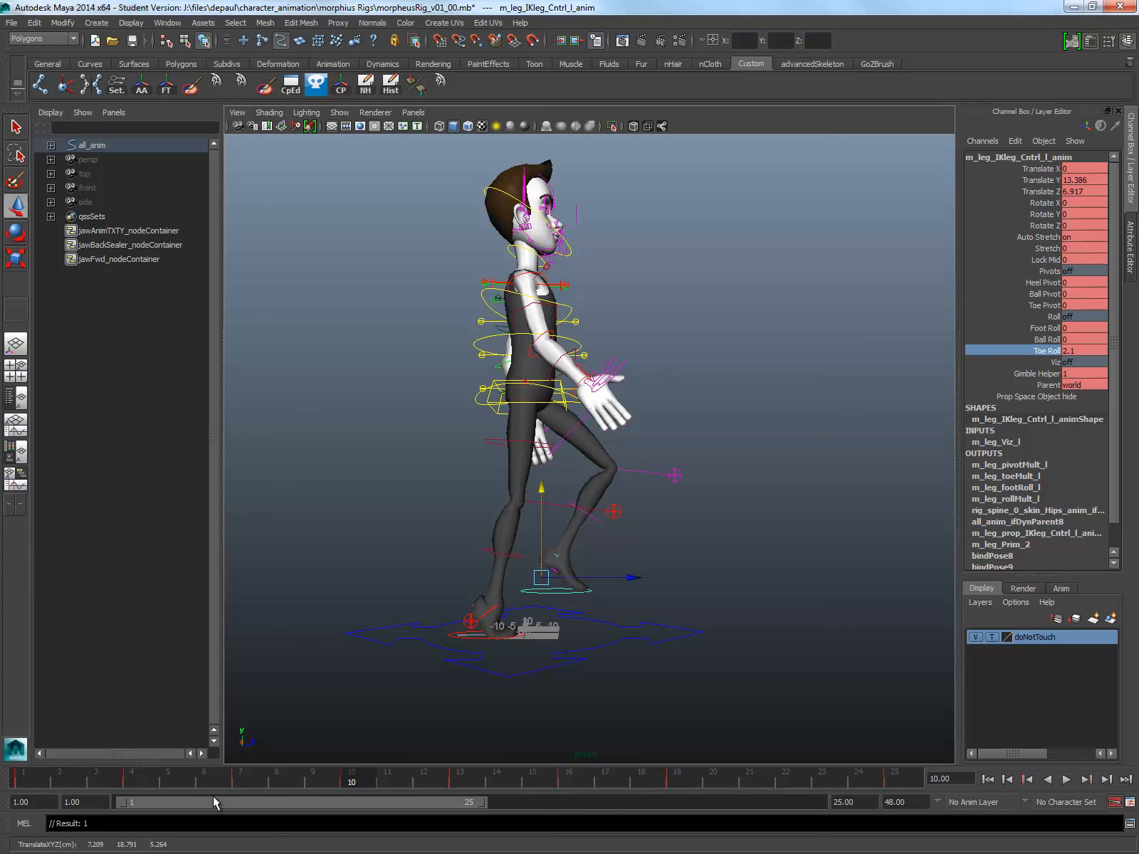
# Step: Scrub and play the walk from the frame 7 passing pose to frame 16 and compare it with the reference drawing
pyautogui.click(242, 783)
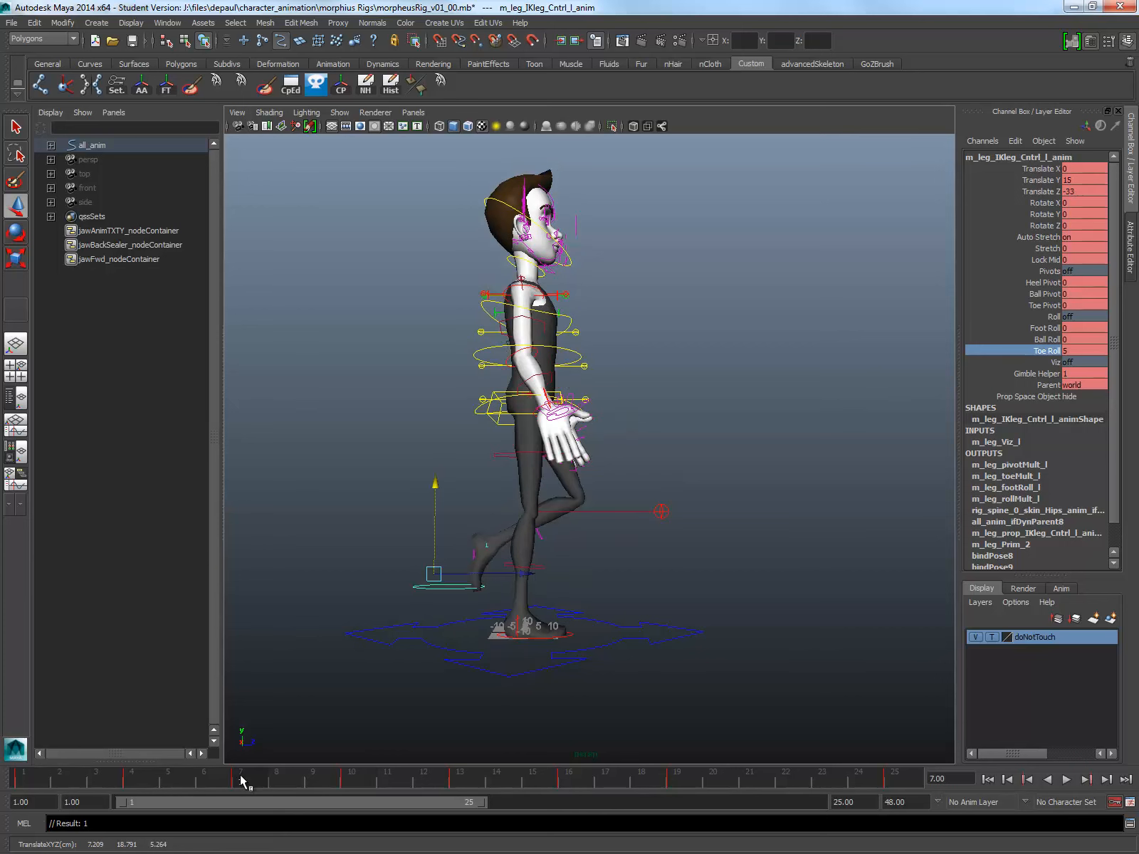
pyautogui.moveTo(272, 781)
pyautogui.mouseDown()
pyautogui.moveTo(566, 809)
pyautogui.moveTo(482, 801)
pyautogui.moveTo(529, 808)
pyautogui.moveTo(573, 797)
pyautogui.mouseUp()
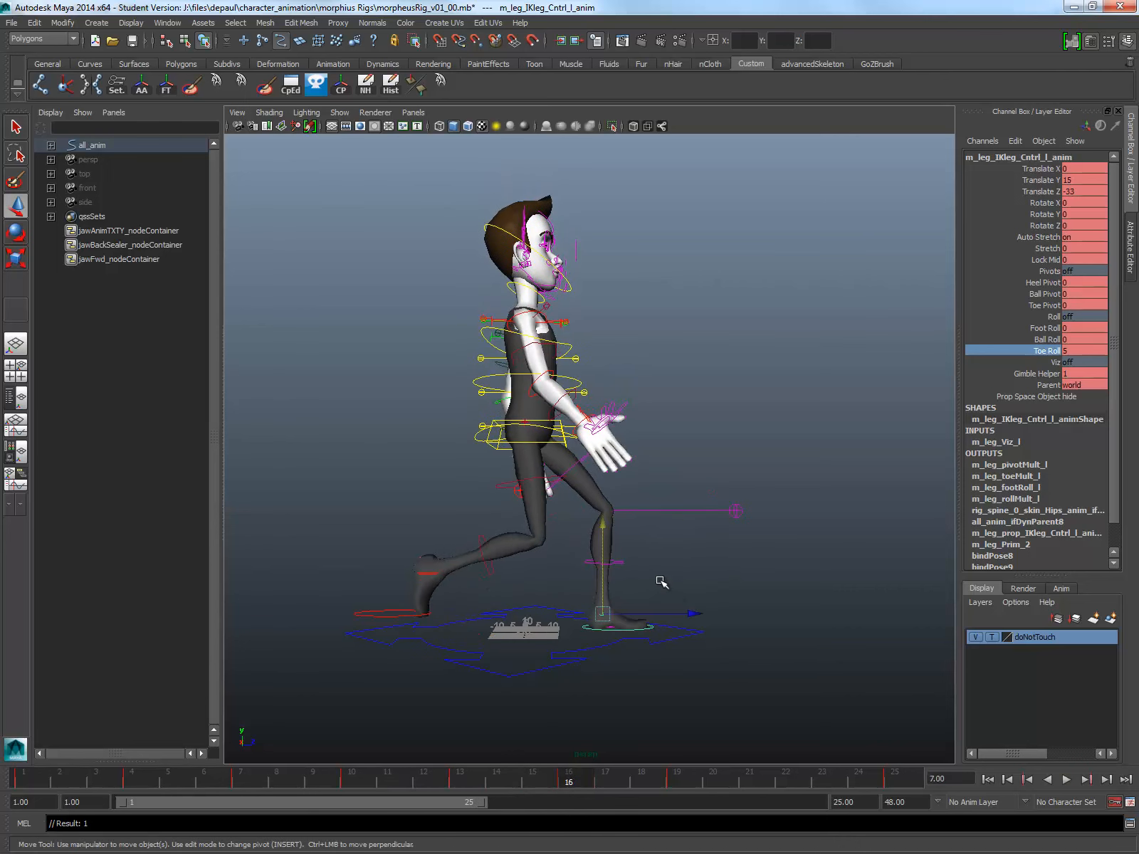
pyautogui.hotkey('alt', 'v')
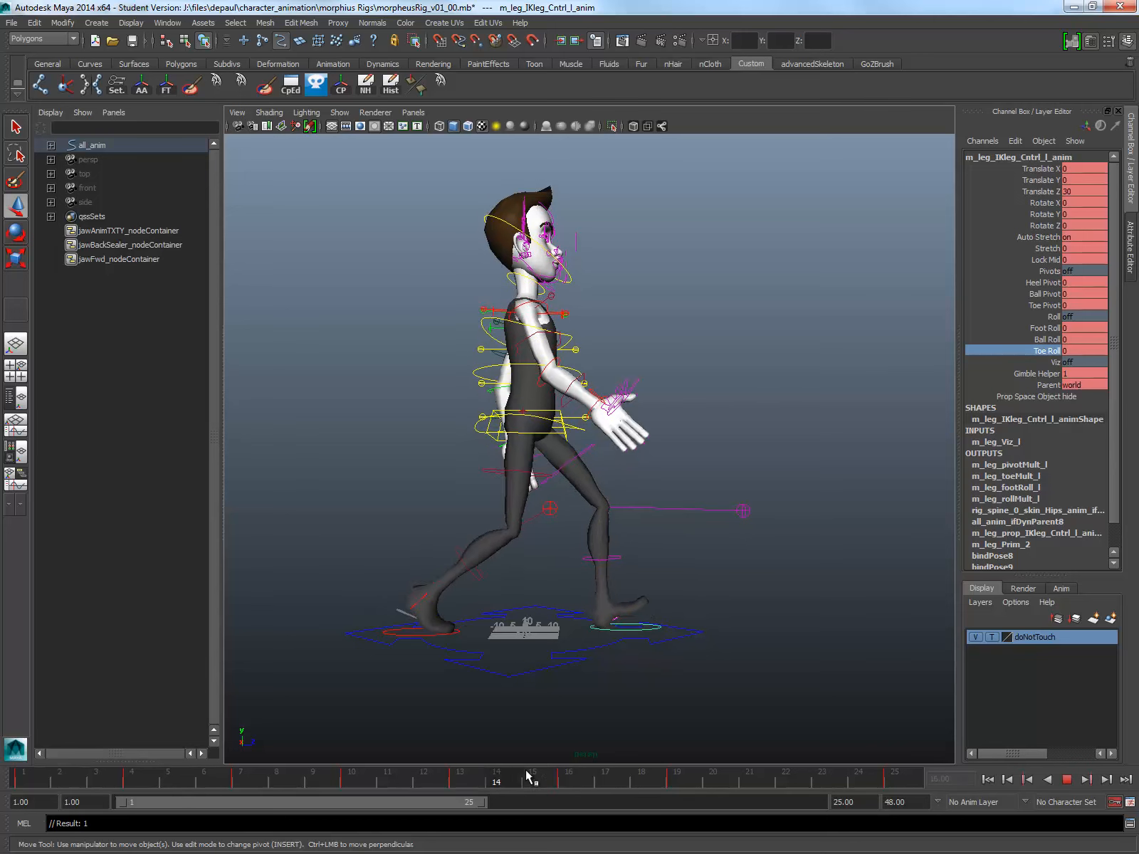
pyautogui.hotkey('alt', 'v')
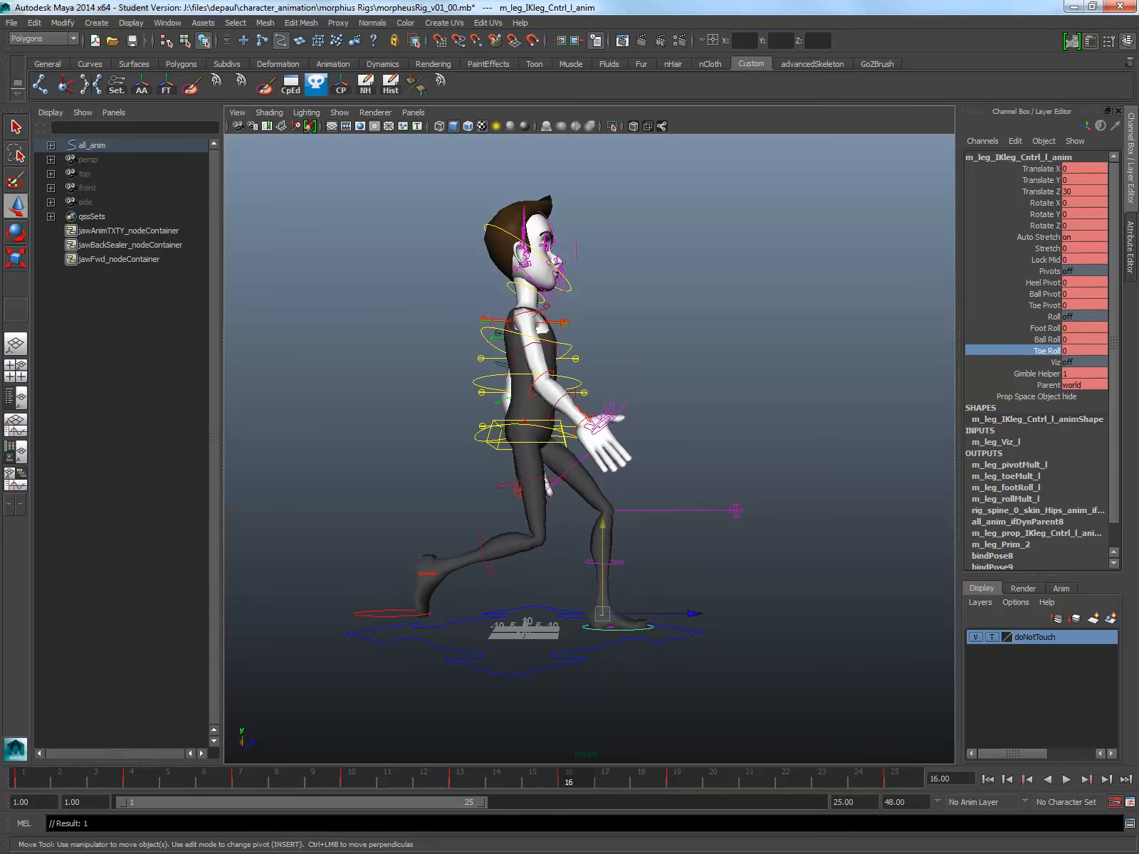
pyautogui.hotkey('alt', 'Tab')
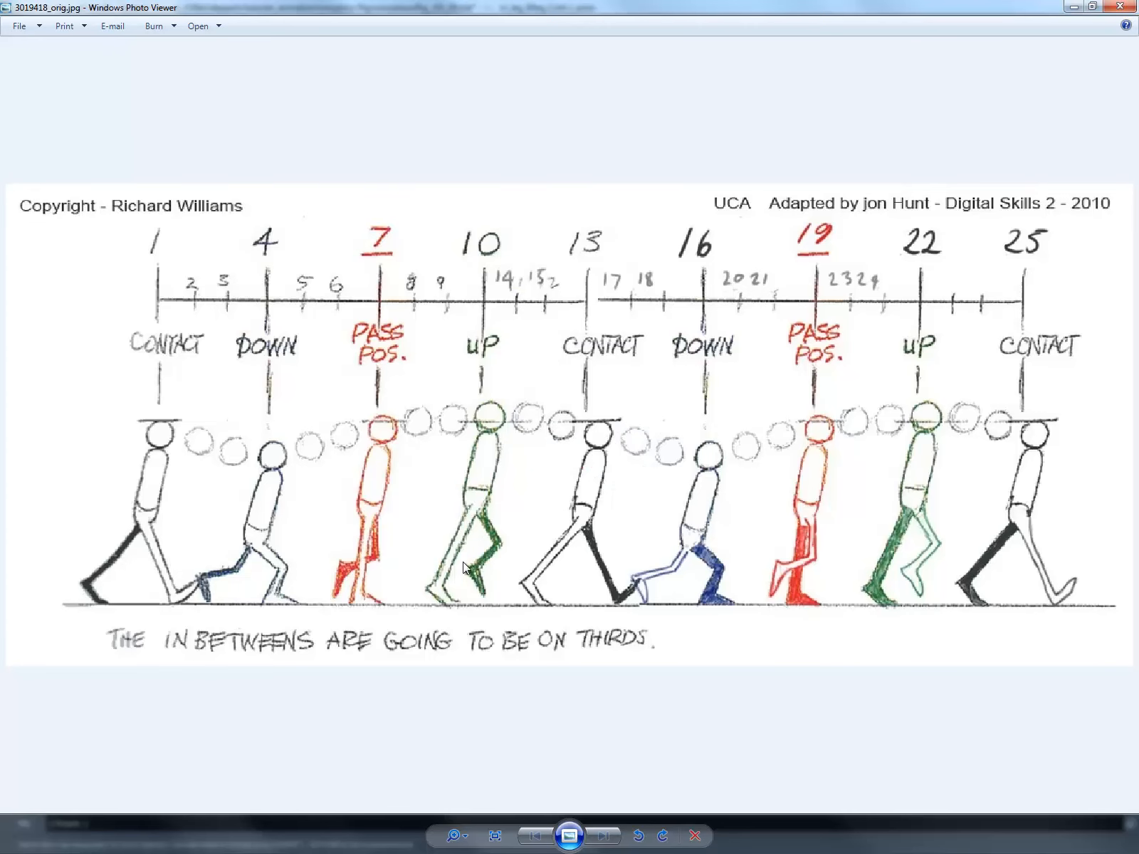
pyautogui.click(1073, 7)
# Step: Check the right foot's values at frame 10, try a Translate Z of 3 on the left foot at frame 22, and undo it
pyautogui.click(374, 778)
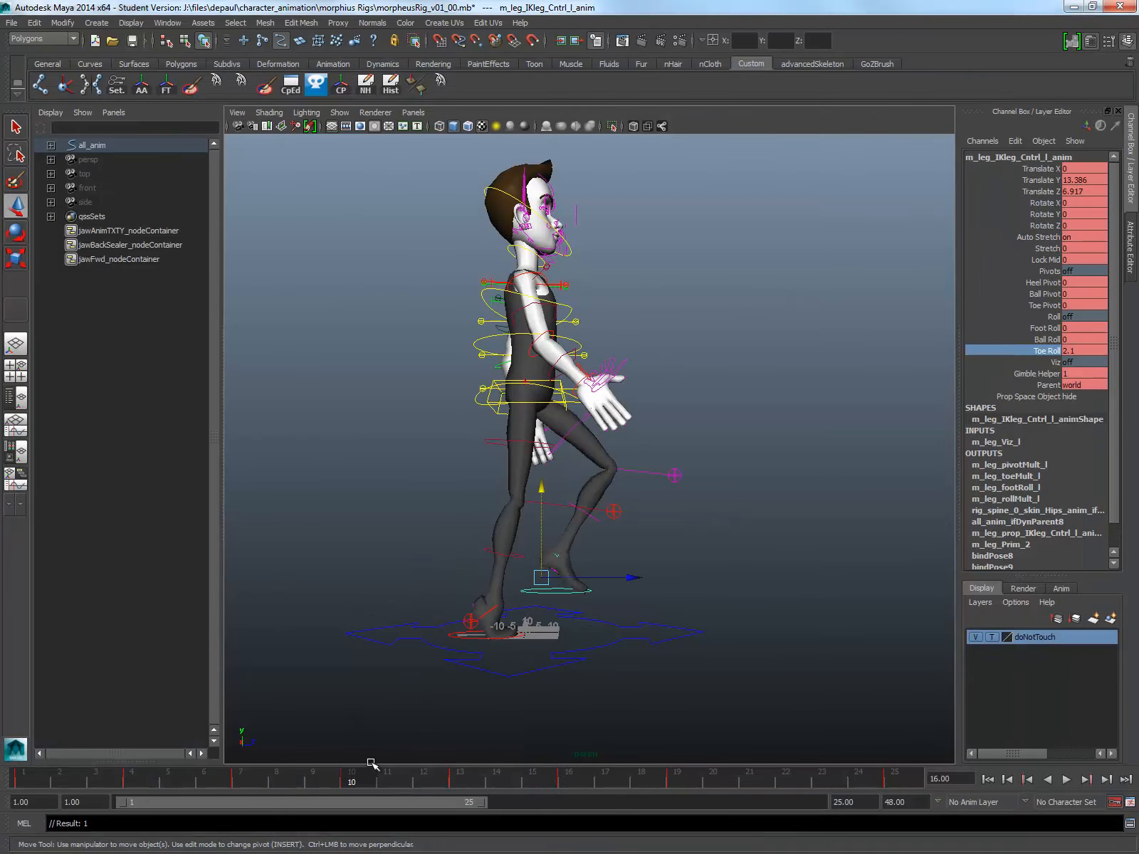
pyautogui.click(463, 633)
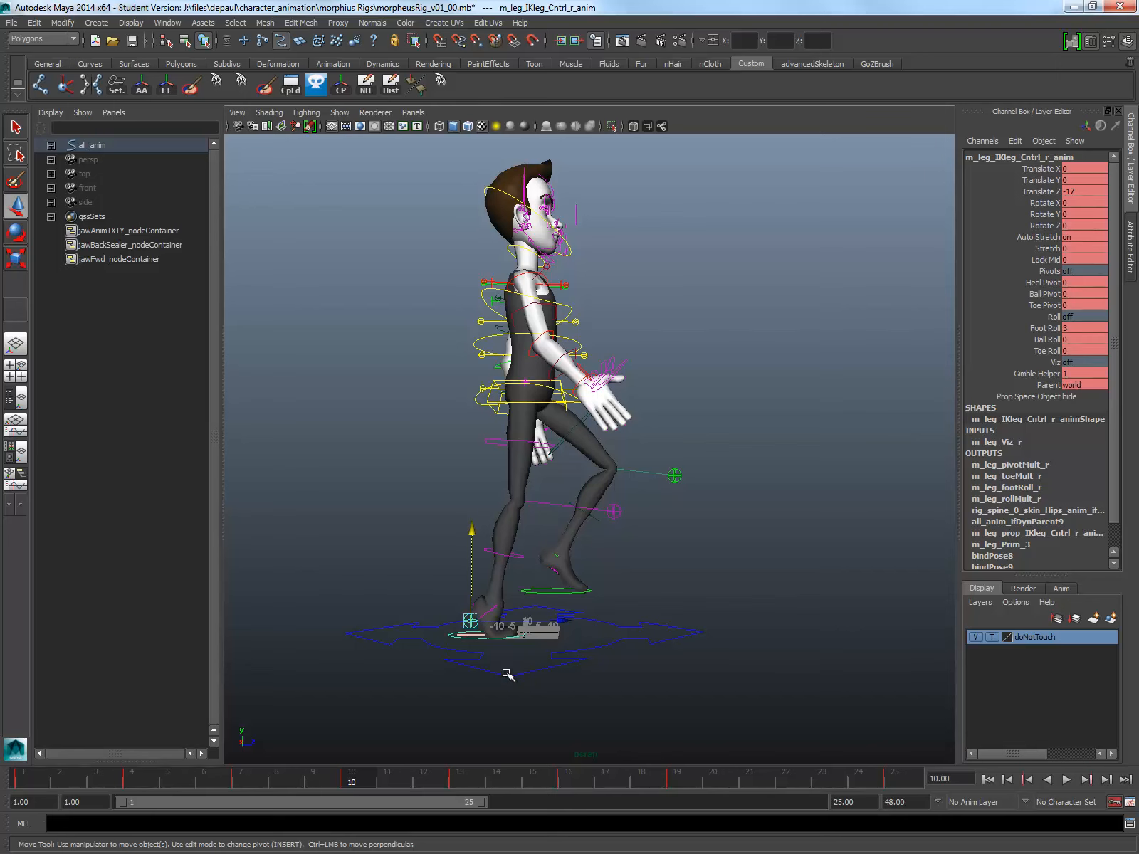
pyautogui.click(783, 777)
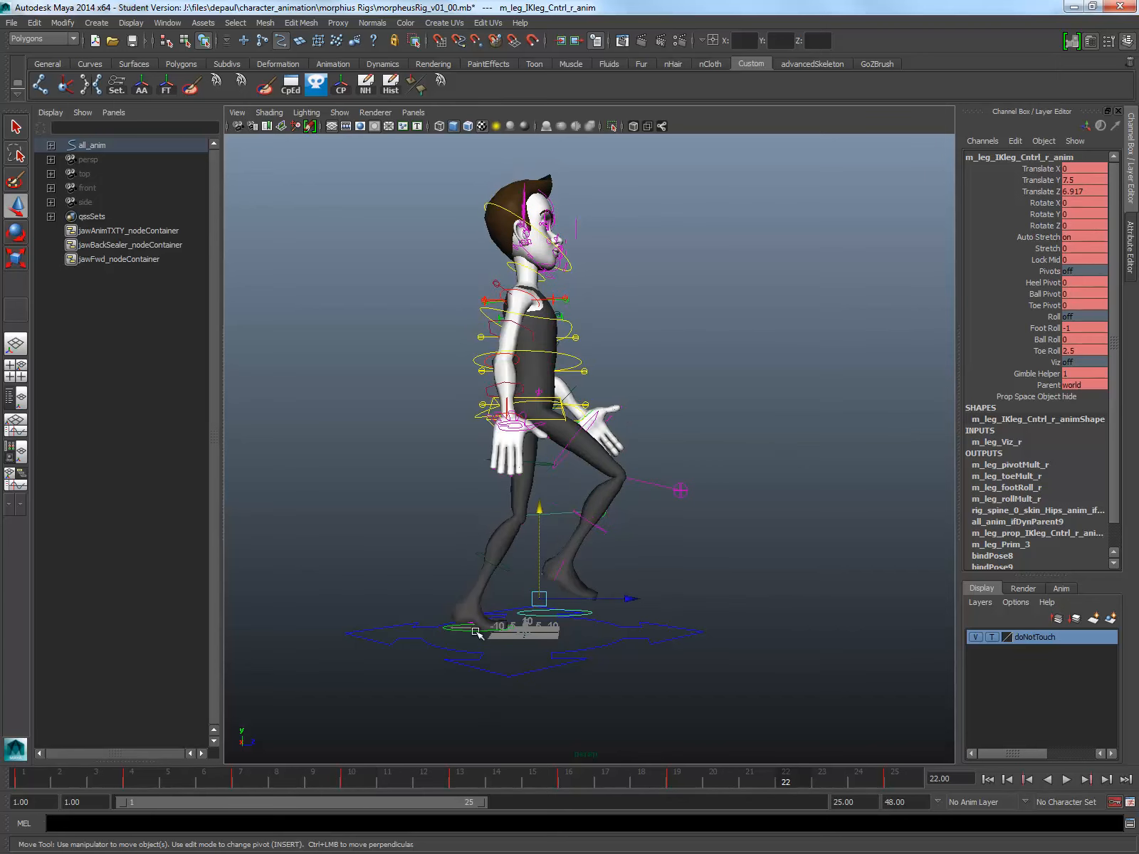
pyautogui.click(466, 628)
pyautogui.doubleClick(1088, 191)
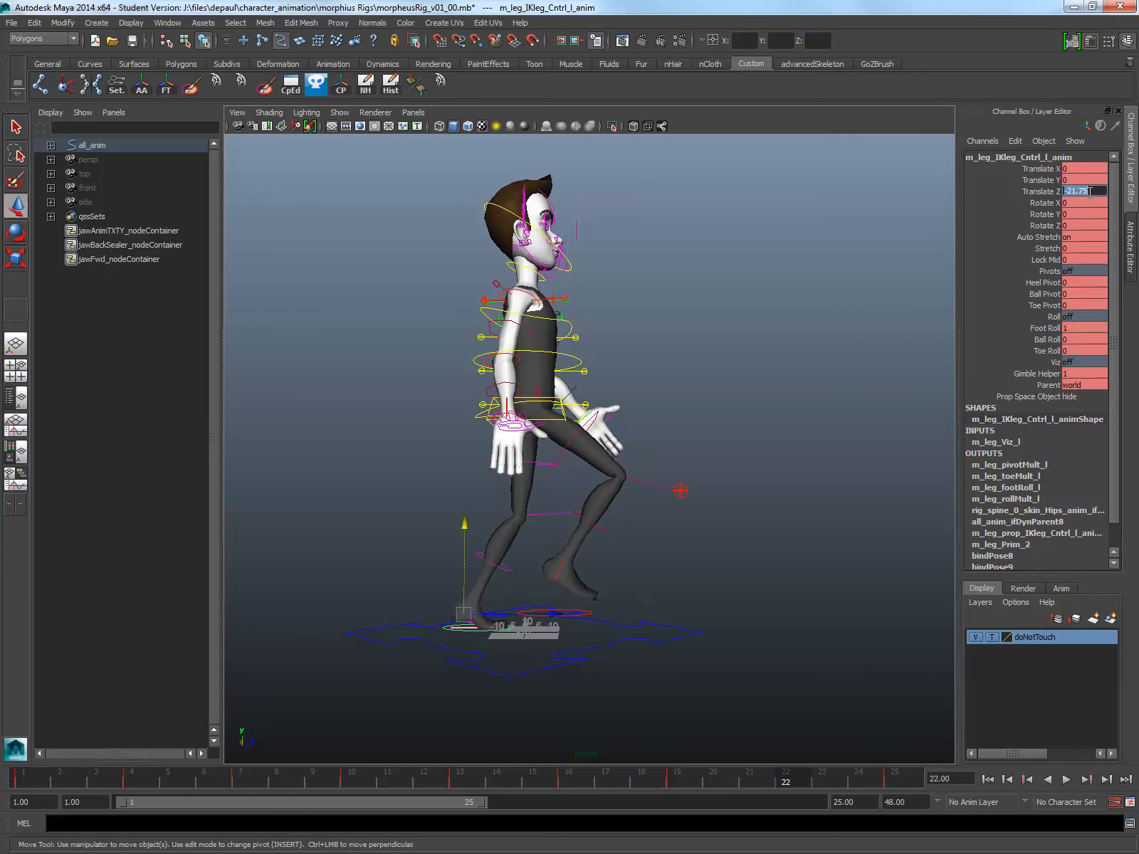
pyautogui.press('Return')
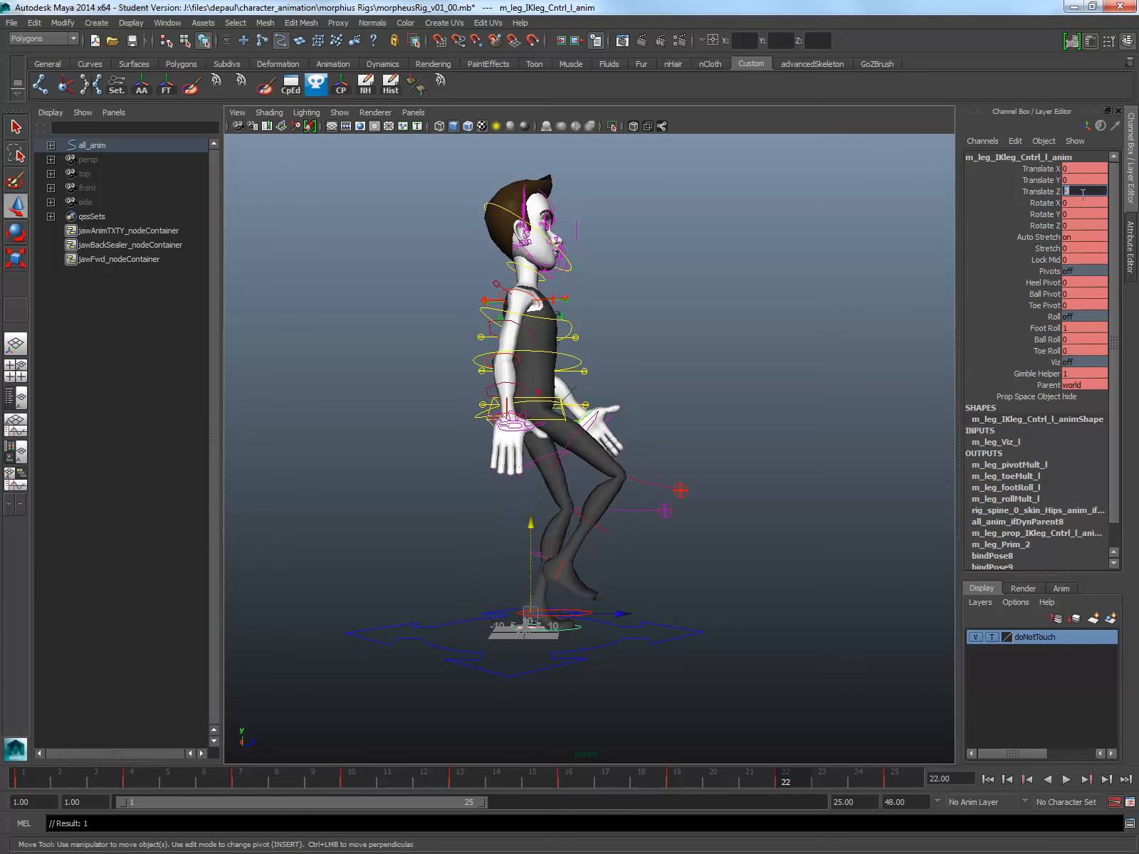
pyautogui.keyDown('alt'); pyautogui.moveTo(299, 393); pyautogui.dragTo(306, 501); pyautogui.keyUp('alt')
pyautogui.hotkey('ctrl', 'z')
# Step: Set the left foot IK control's Translate Z to -17 at frame 22, matching the right foot at frame 10
pyautogui.click(352, 779)
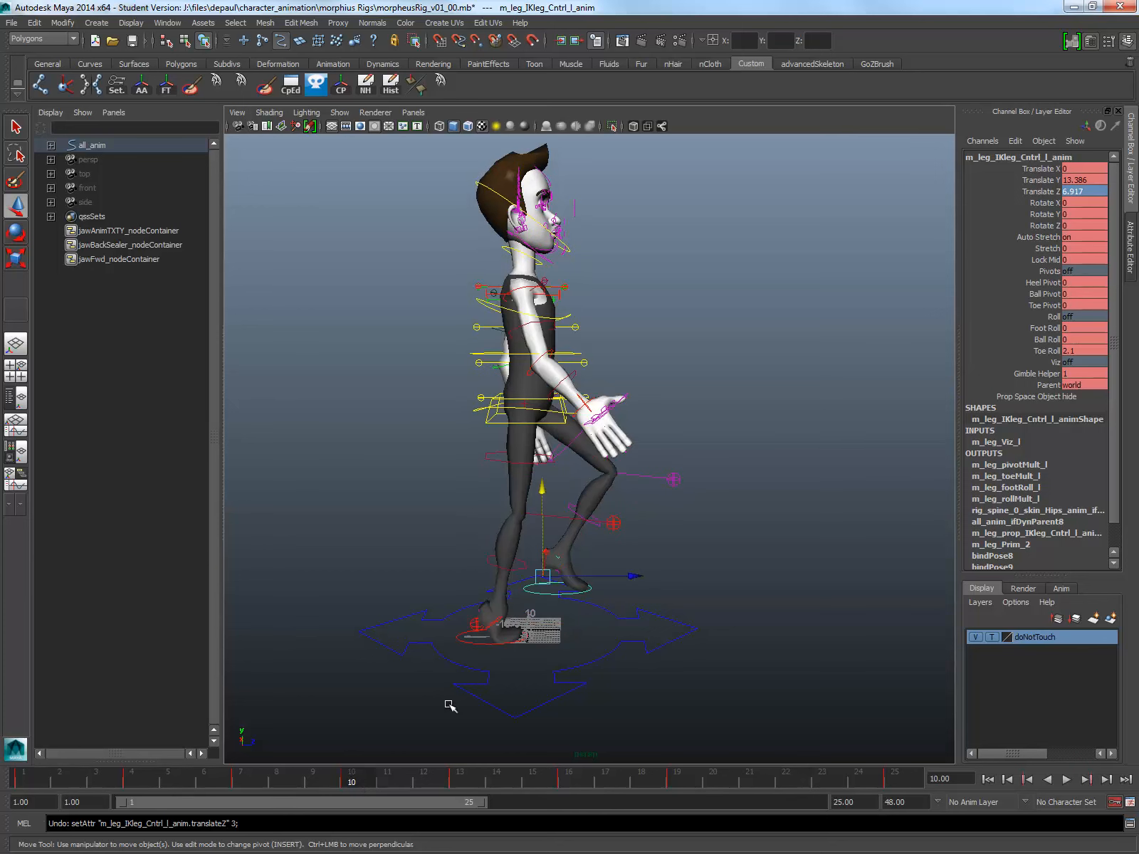
pyautogui.moveTo(475, 637); pyautogui.dragTo(477, 643)
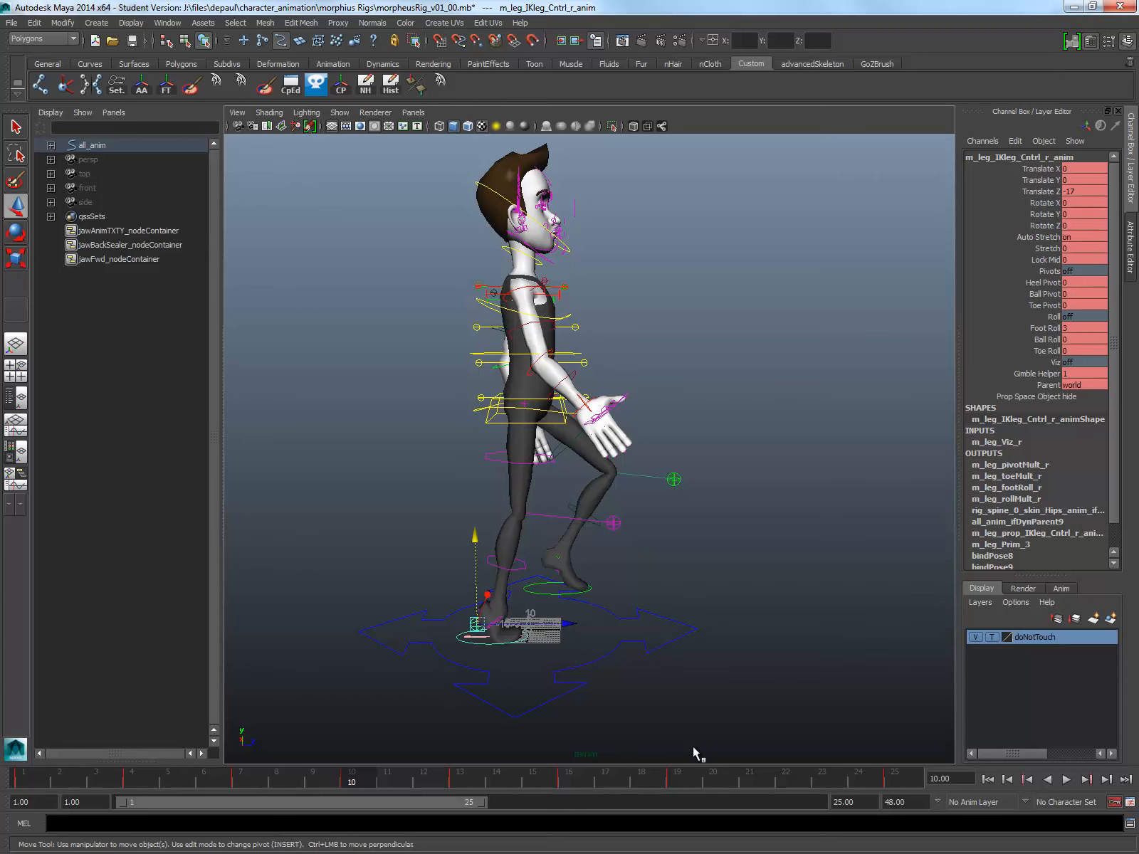
pyautogui.click(786, 780)
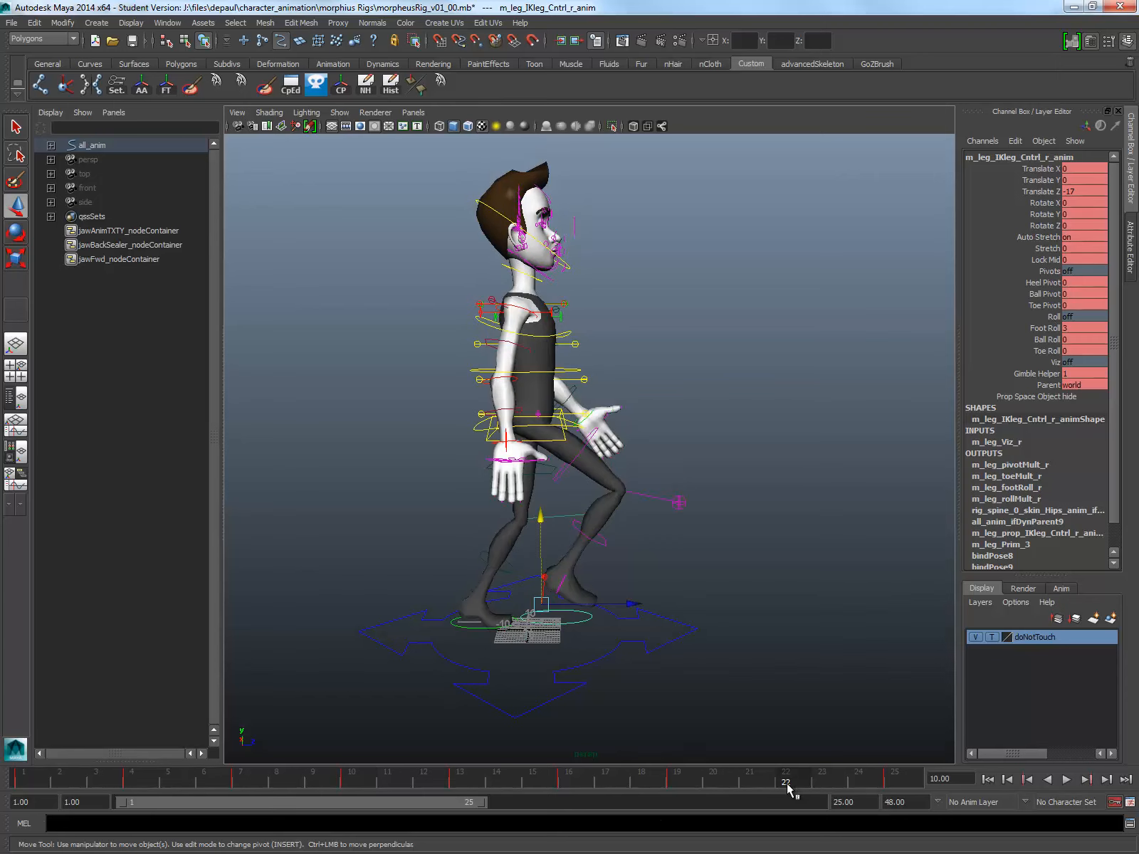
pyautogui.click(472, 625)
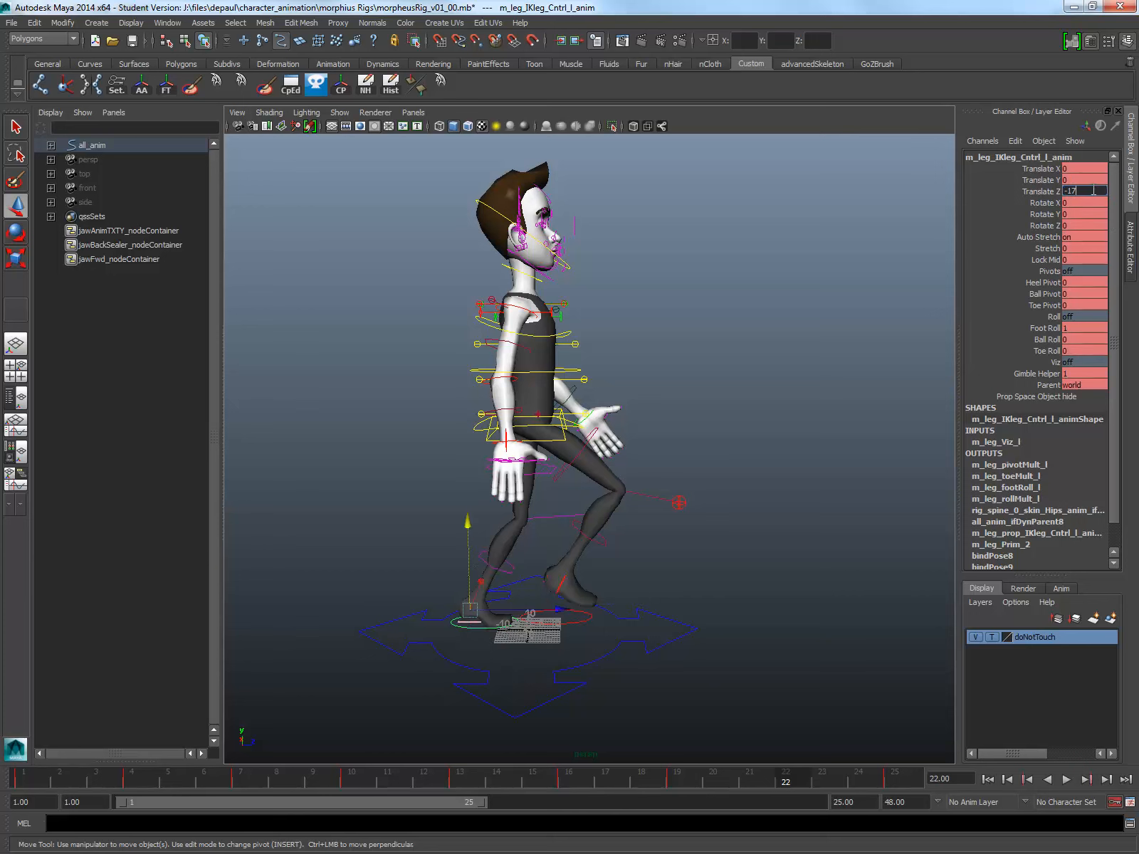
pyautogui.press('Return')
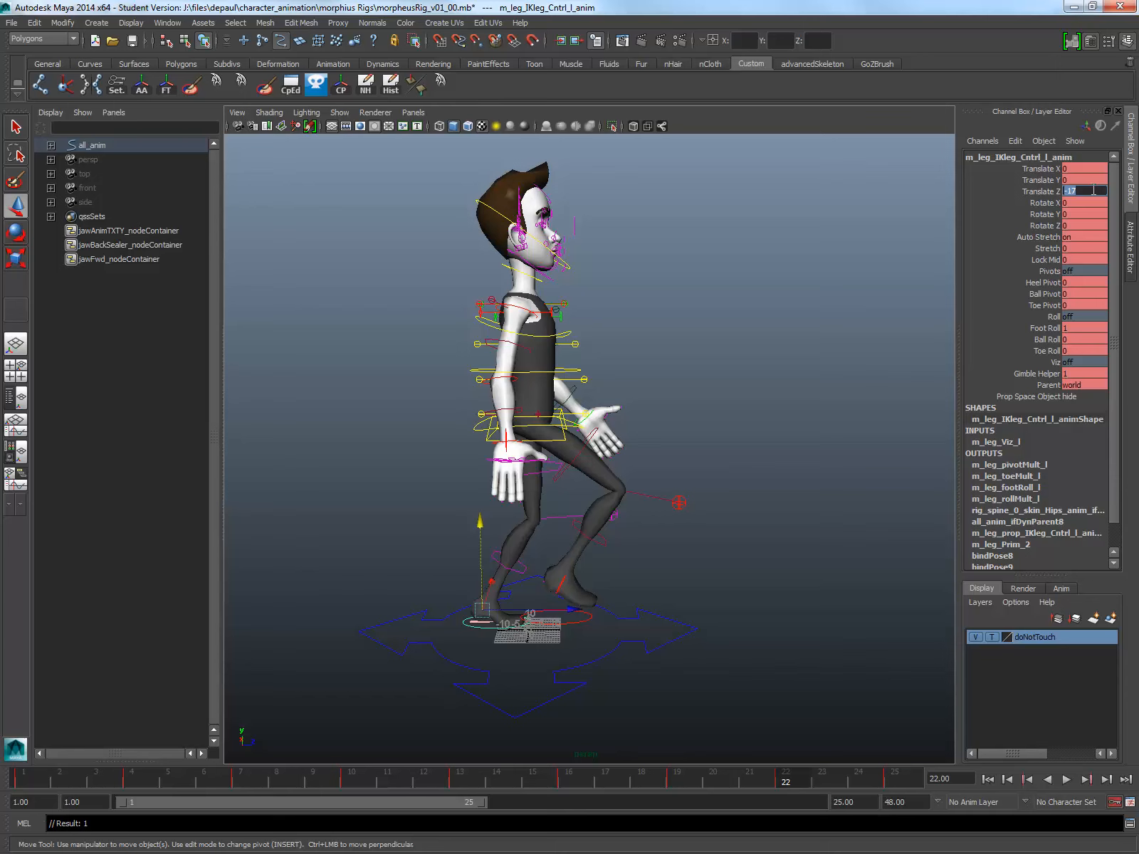
# Step: Set the left foot IK control's Foot Roll to 3 at frame 22
pyautogui.click(1075, 329)
pyautogui.press('Return')
pyautogui.keyDown('alt'); pyautogui.moveTo(729, 568); pyautogui.dragTo(709, 531); pyautogui.keyUp('alt')
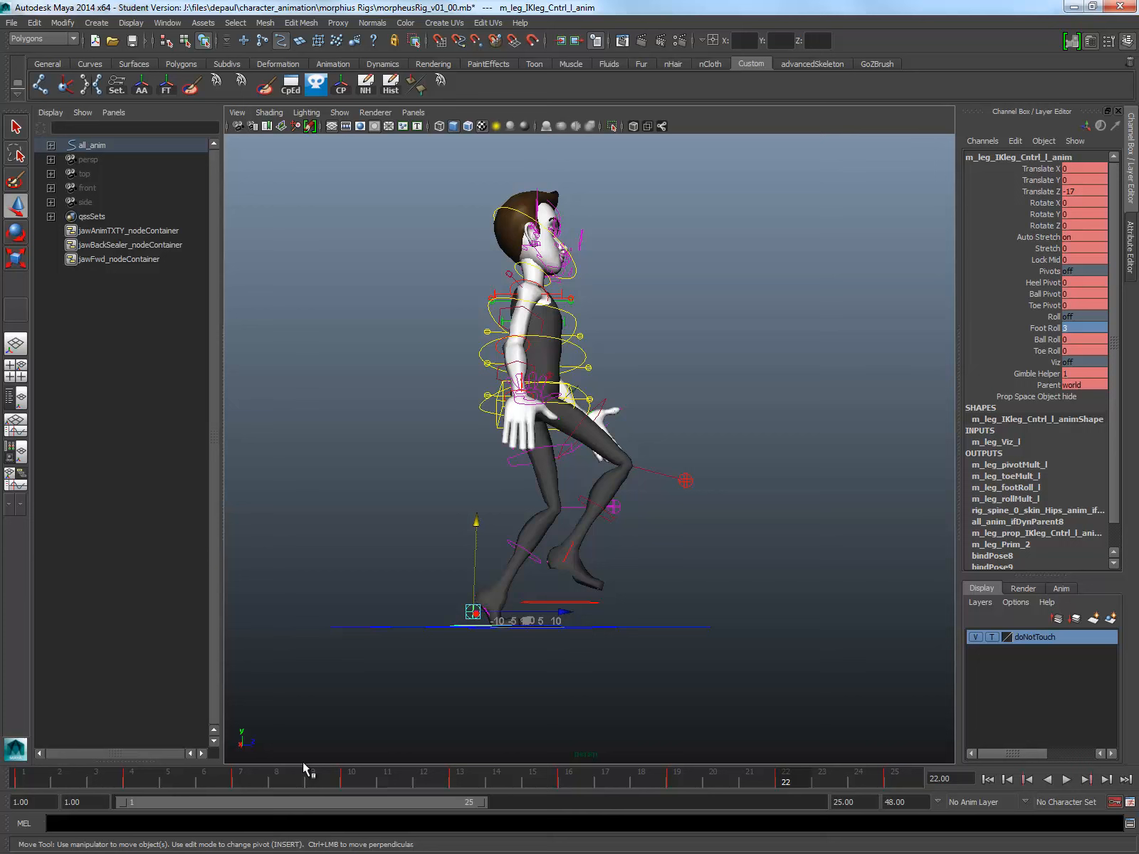
# Step: At frame 10, set the left foot IK control's Translate Y to 14 and Translate Z to 7
pyautogui.click(347, 783)
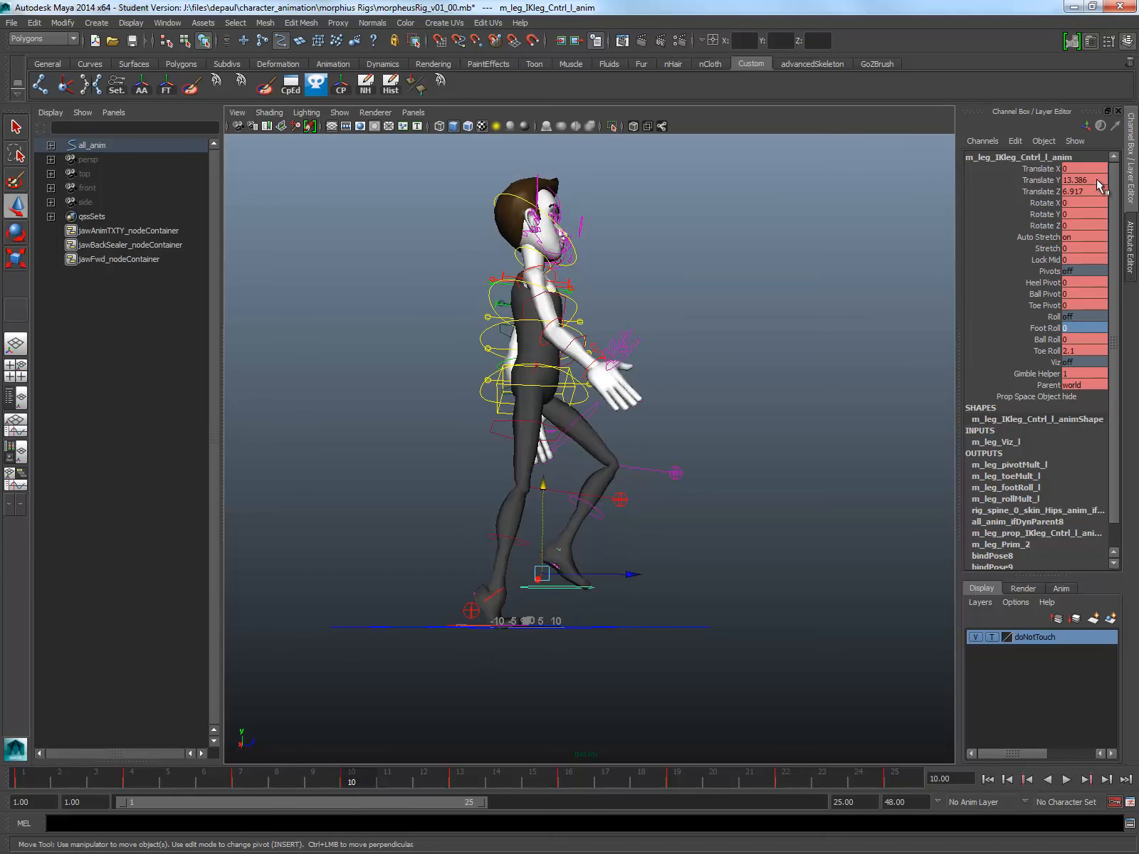
pyautogui.click(1096, 179)
pyautogui.write('14')
pyautogui.press('Tab')
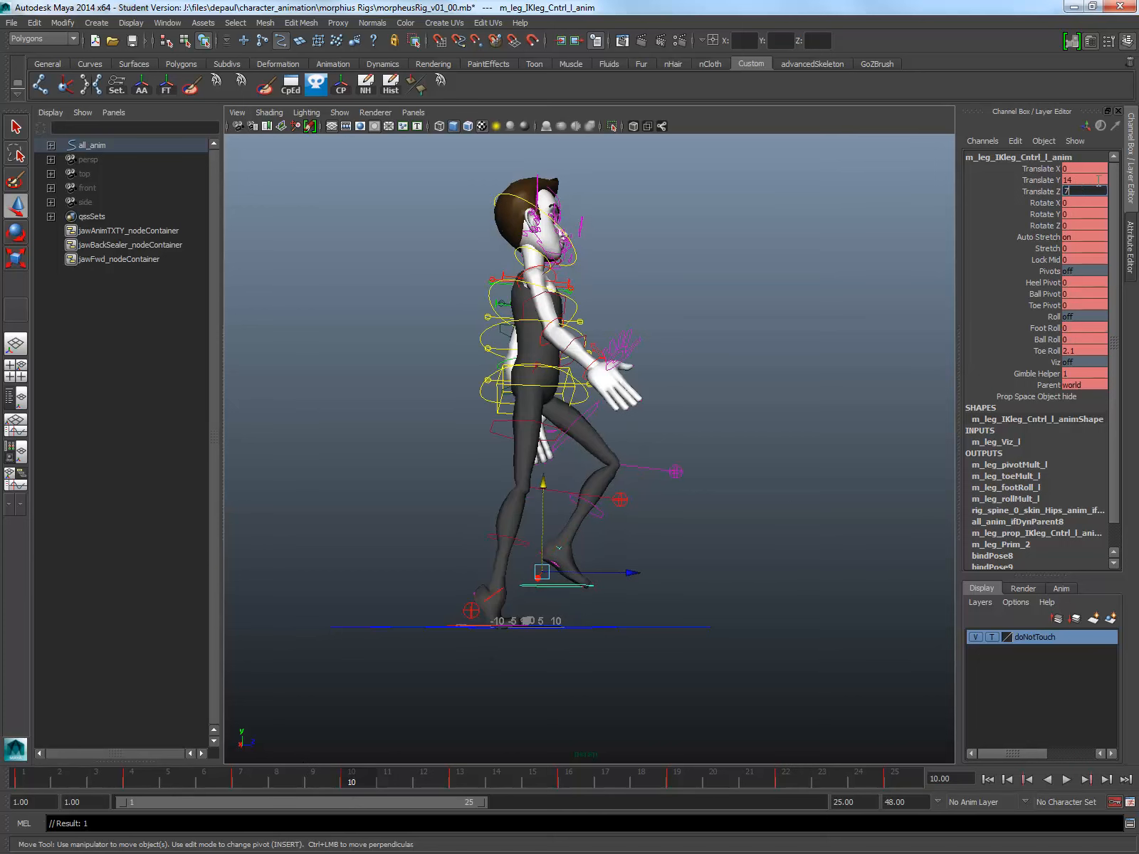
pyautogui.write('7')
pyautogui.press('Tab')
pyautogui.press('Tab')
pyautogui.press('Tab')
pyautogui.press('Tab')
pyautogui.press('Tab')
pyautogui.press('Tab')
pyautogui.press('Tab')
pyautogui.press('Tab')
pyautogui.press('Tab')
pyautogui.press('Tab')
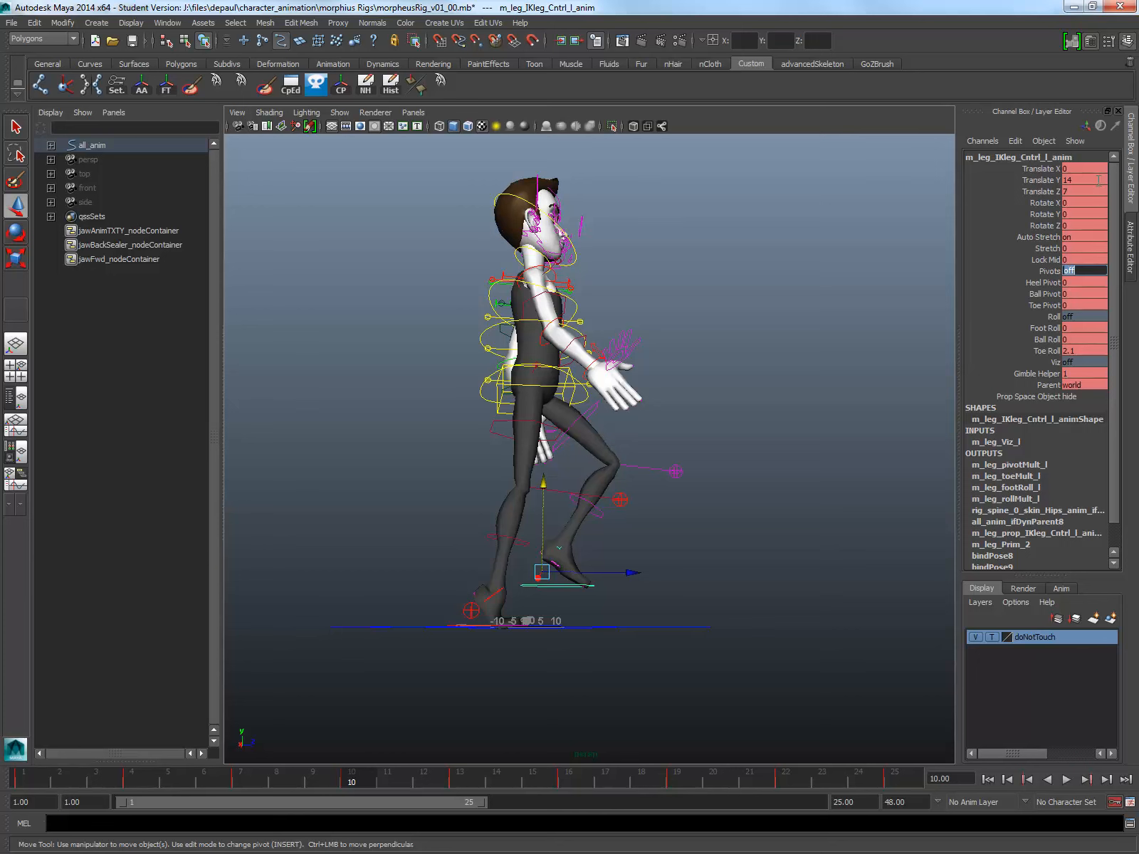
# Step: Set the left foot IK control's Toe Roll to 2 at frame 10
pyautogui.press('Tab')
pyautogui.press('Tab')
pyautogui.press('Tab')
pyautogui.press('Tab')
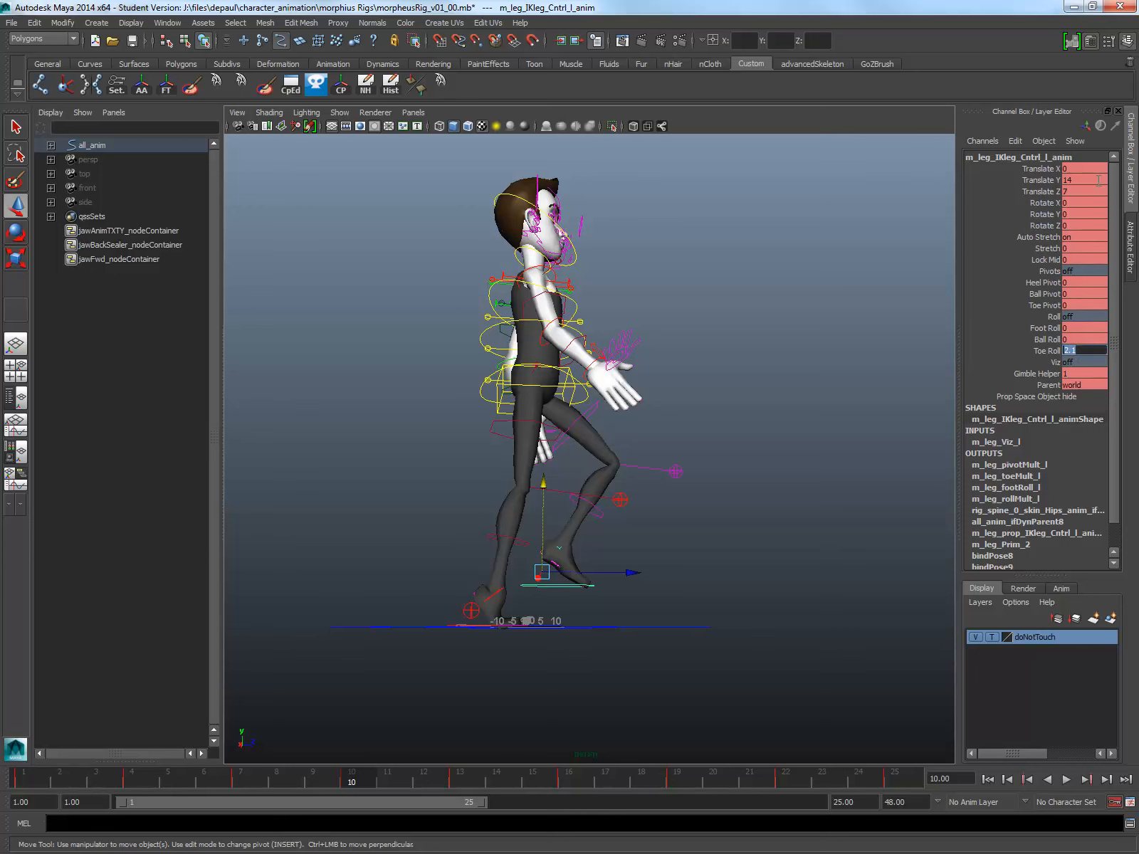
pyautogui.write('2')
pyautogui.press('Return')
# Step: At frame 22, set the right foot IK control's Translate Y to 14 and Translate Z to 7
pyautogui.click(769, 762)
pyautogui.click(580, 604)
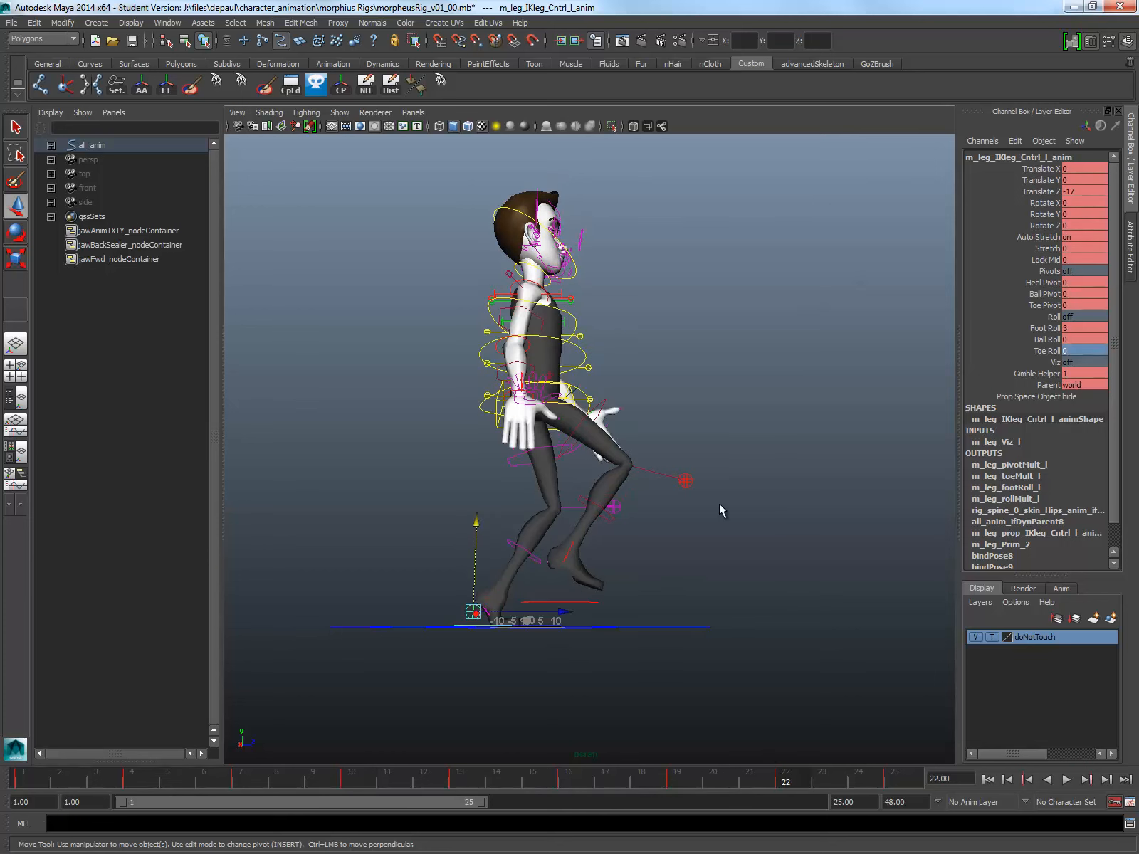
pyautogui.click(1102, 170)
pyautogui.doubleClick(1097, 179)
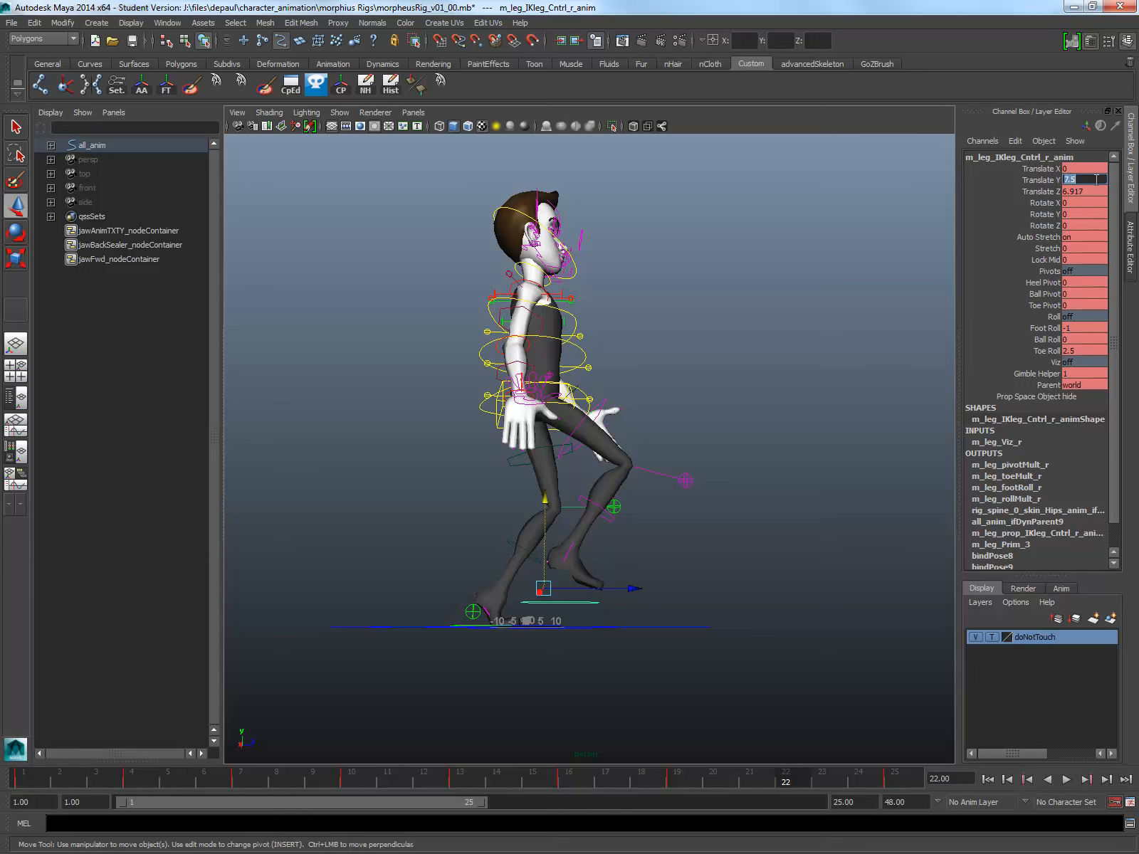
pyautogui.press('Tab')
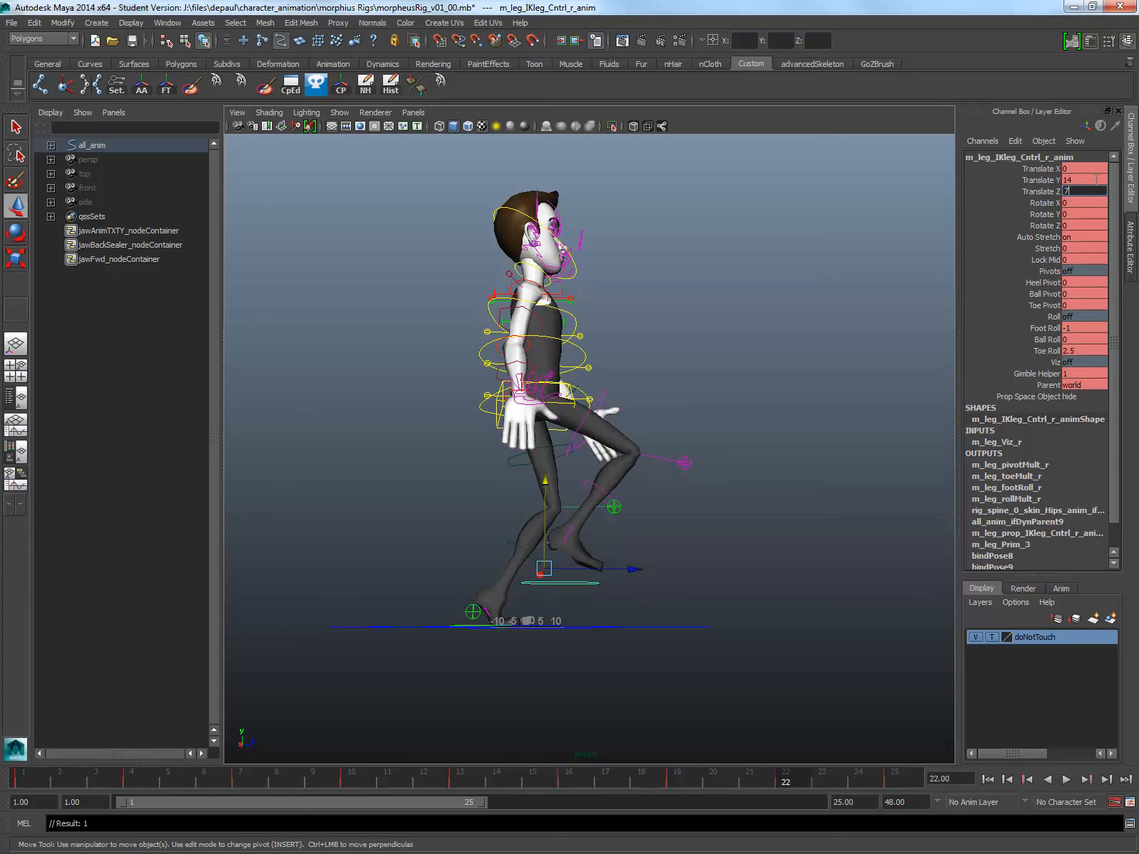
# Step: Check the left foot's values at frame 10, and match them on the right foot at frame 22 with Foot Roll 0 and Toe Roll 2
pyautogui.click(354, 770)
pyautogui.click(570, 588)
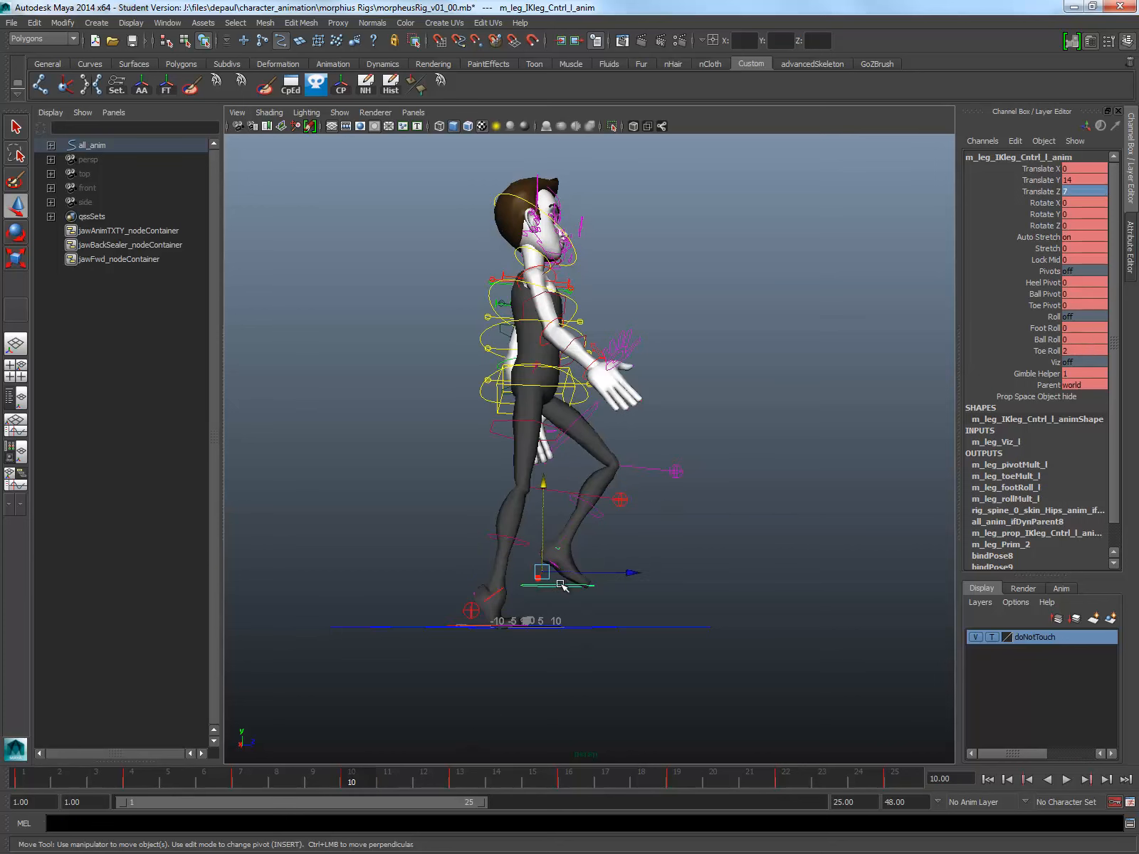
pyautogui.click(775, 780)
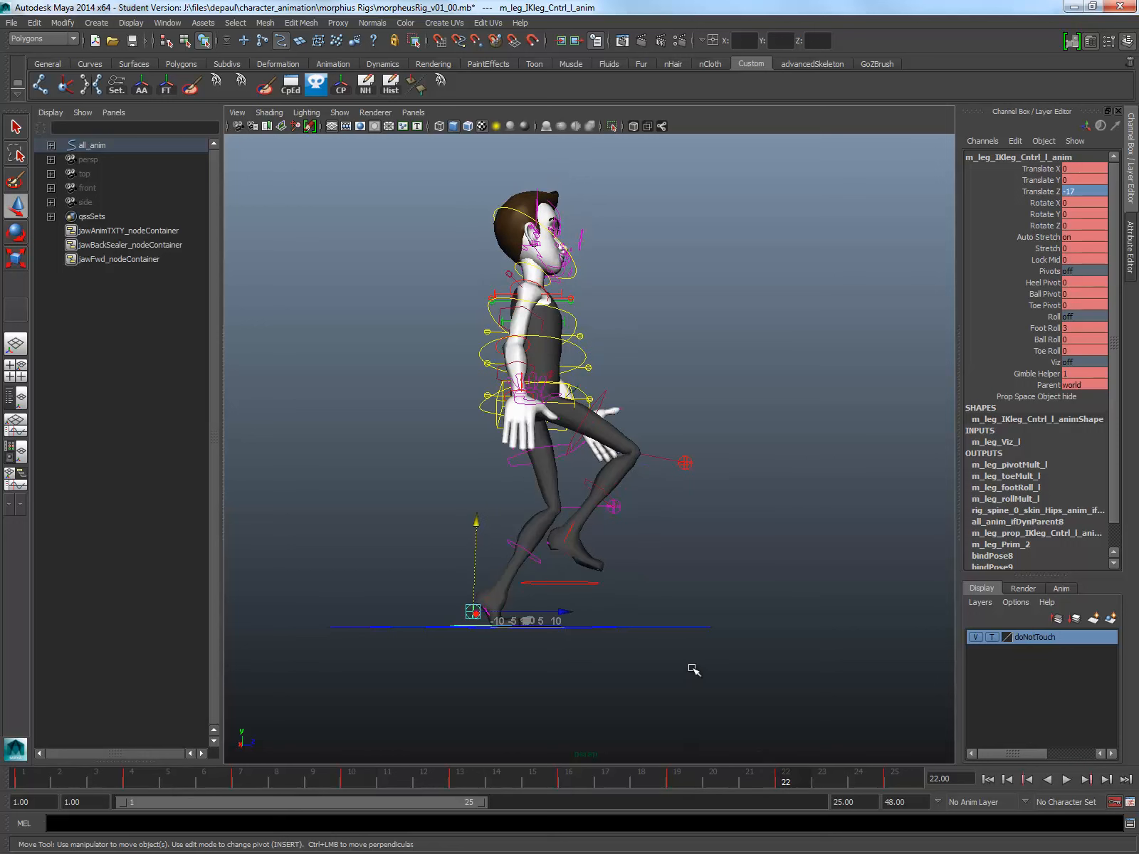
pyautogui.click(569, 584)
pyautogui.doubleClick(1086, 327)
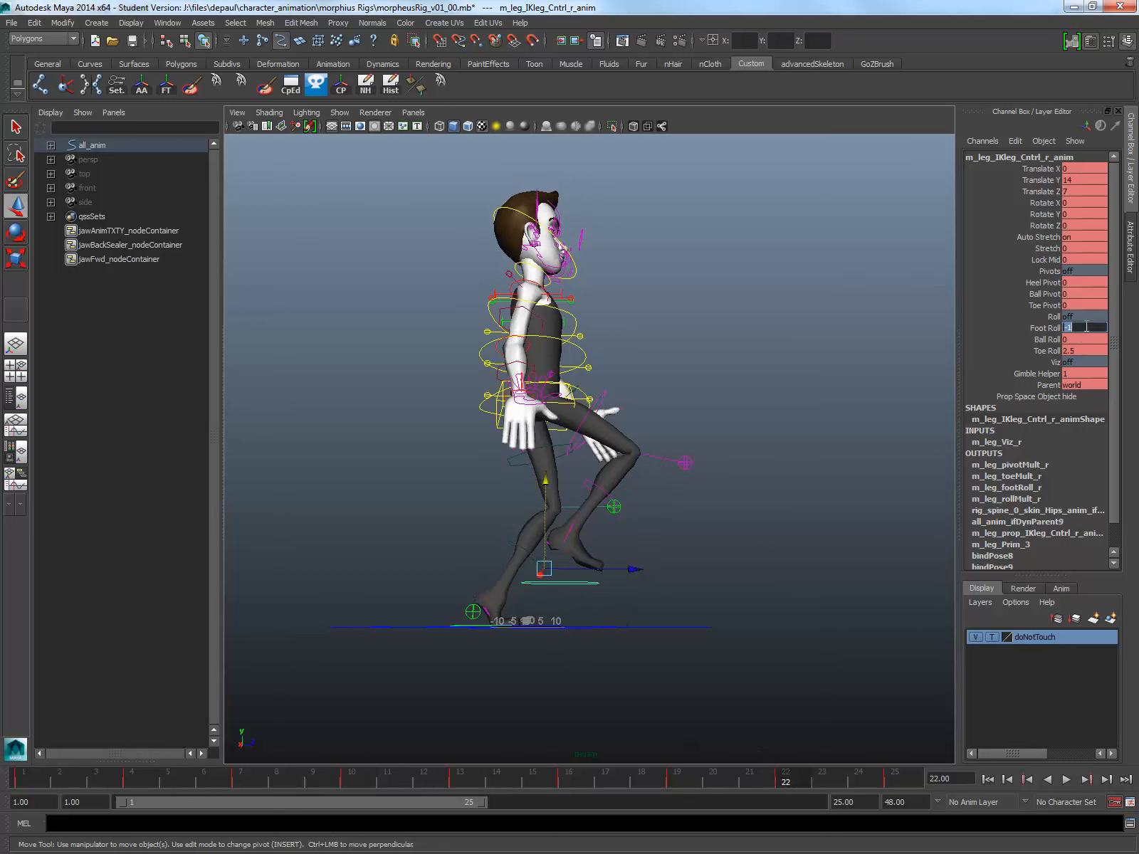
pyautogui.write('0')
pyautogui.press('Tab')
pyautogui.press('Tab')
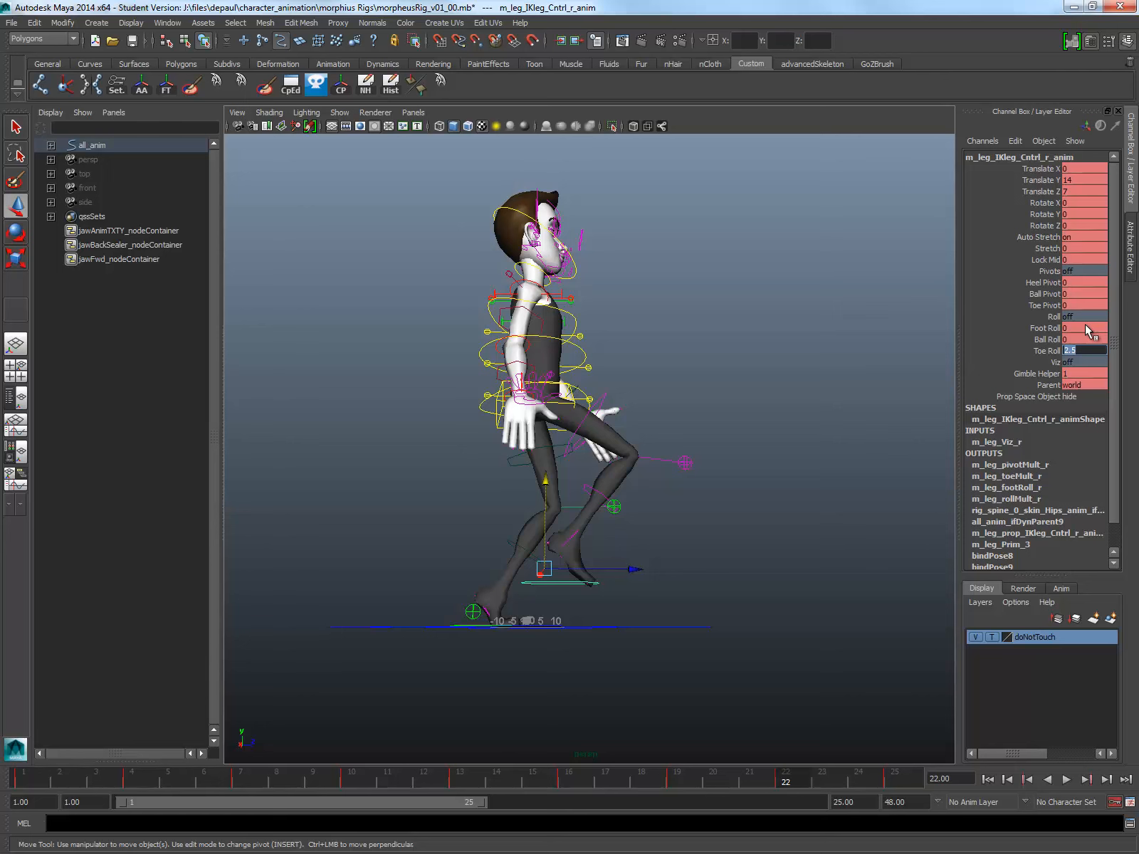
pyautogui.write('2')
pyautogui.press('Return')
# Step: Play the walk cycle from a three-quarter front view to review its motion
pyautogui.keyDown('alt'); pyautogui.moveTo(738, 361); pyautogui.dragTo(597, 399); pyautogui.keyUp('alt')
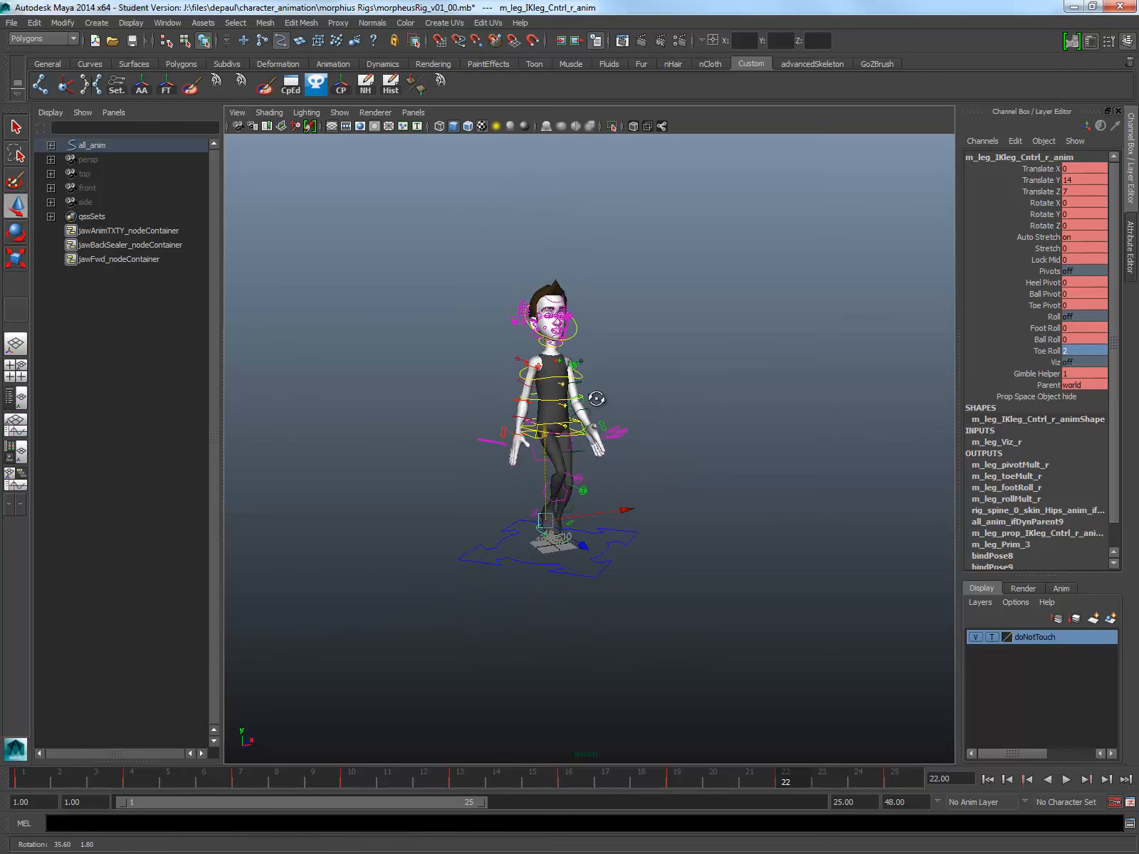
pyautogui.click(1066, 779)
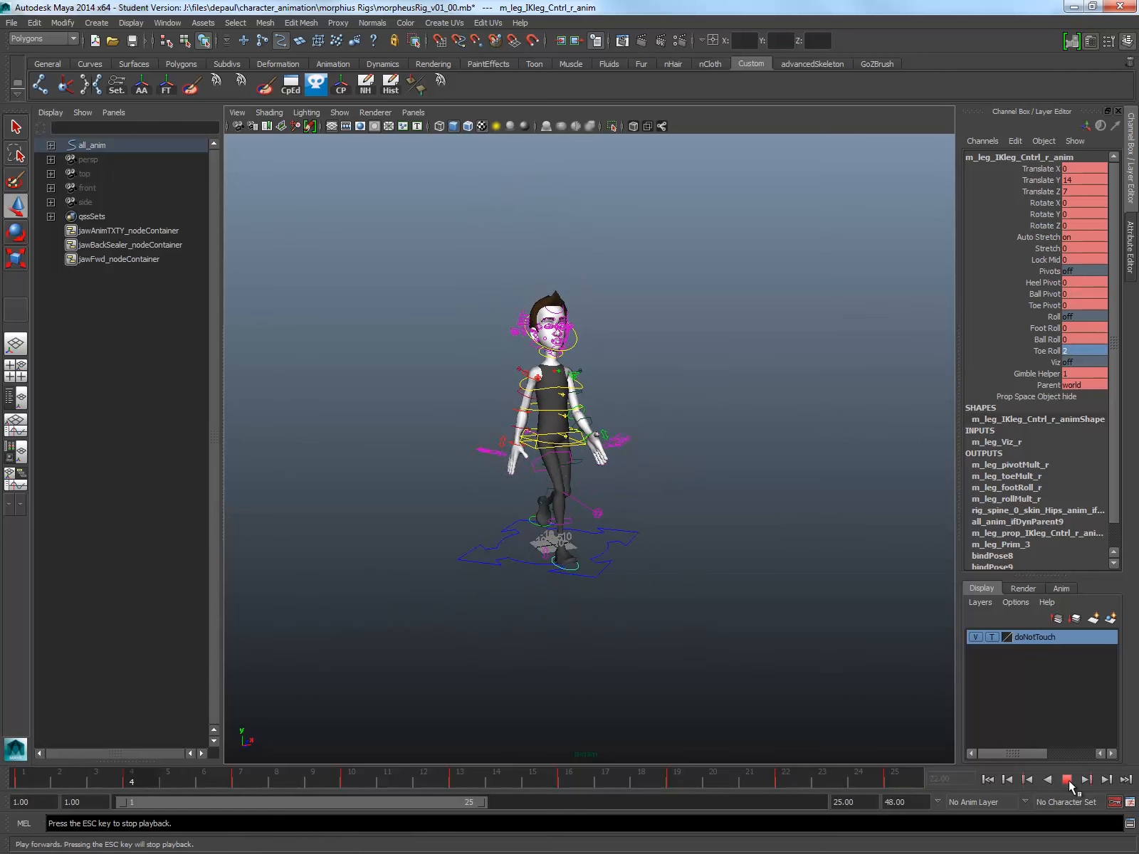
pyautogui.click(1066, 780)
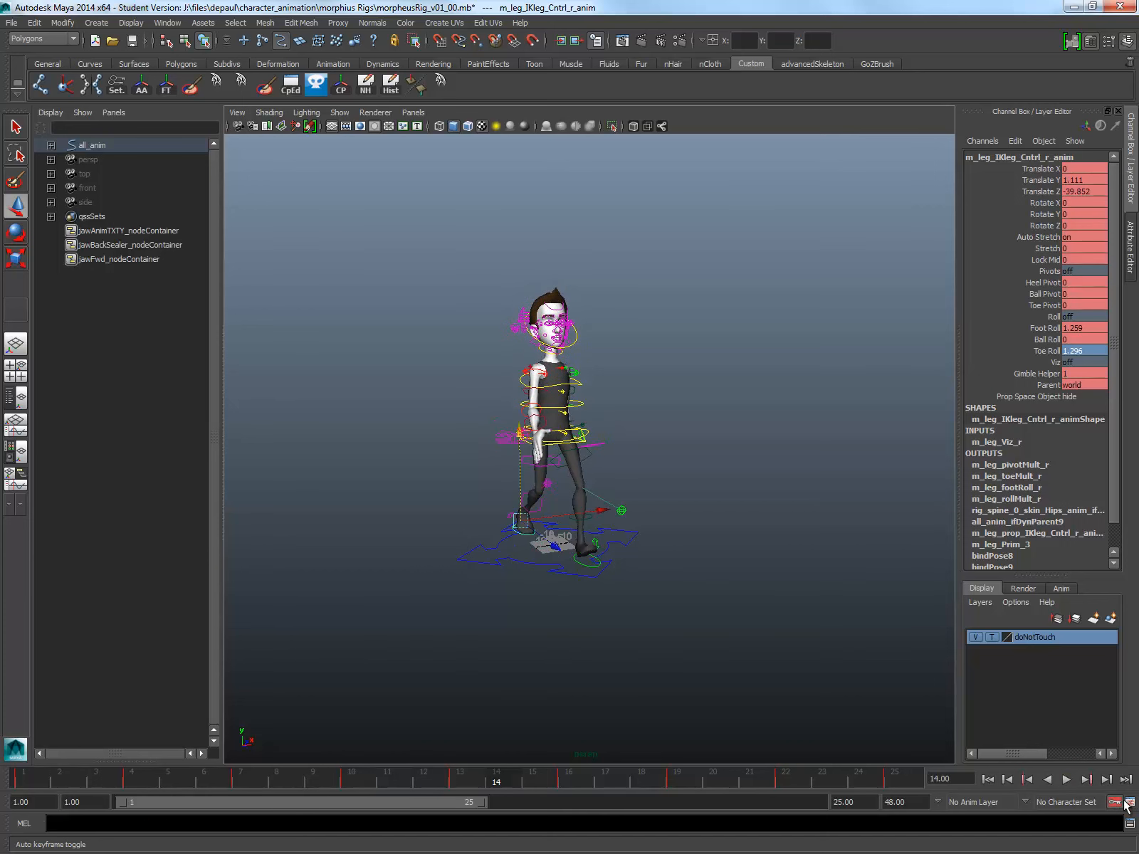
# Step: Set the playback speed to Real-time [24 fps] in the Time Slider preferences and save them
pyautogui.click(1130, 824)
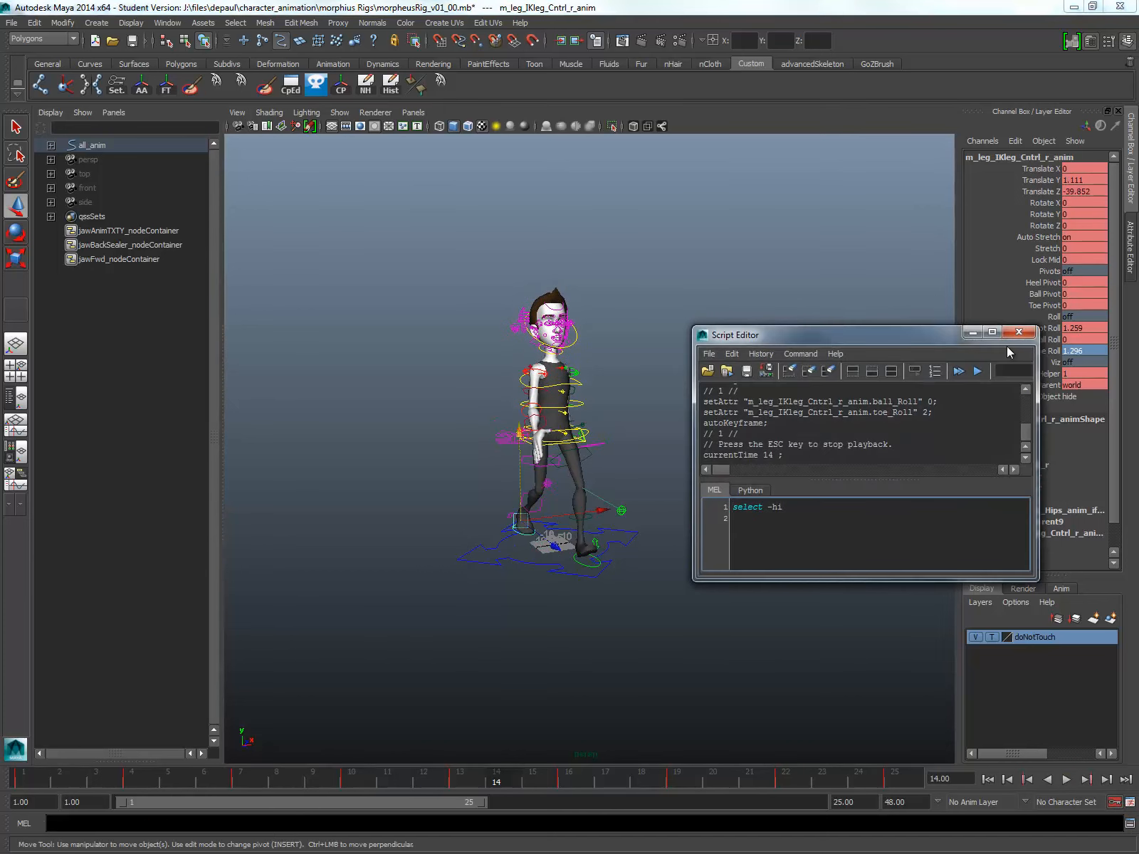
pyautogui.click(1019, 331)
pyautogui.click(1130, 802)
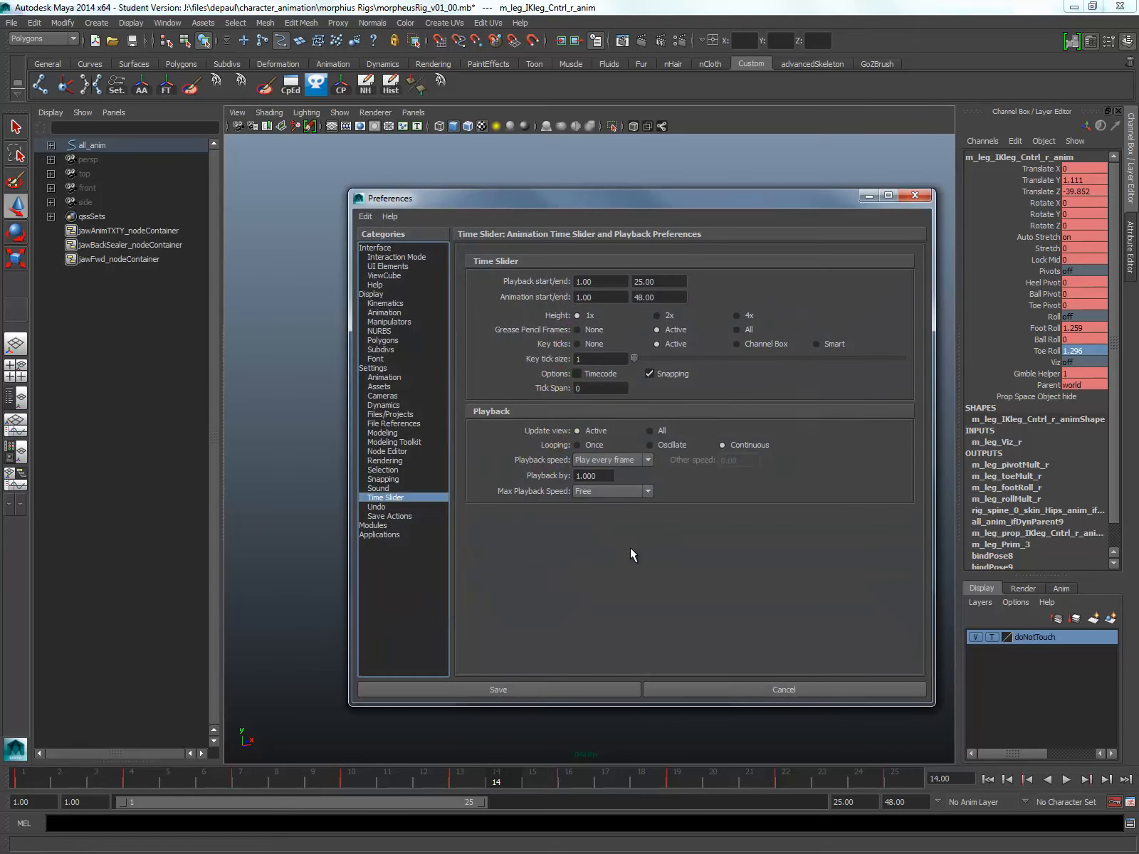
pyautogui.click(618, 460)
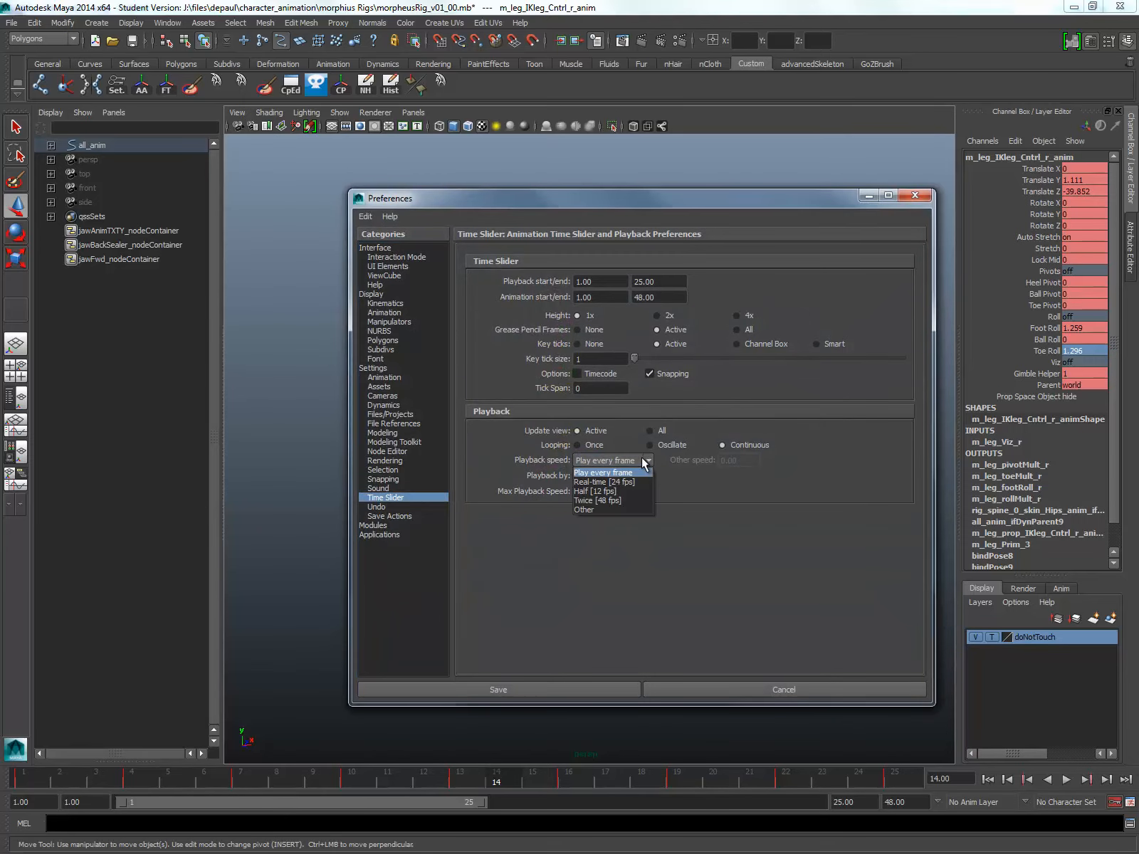
pyautogui.click(605, 479)
pyautogui.click(550, 682)
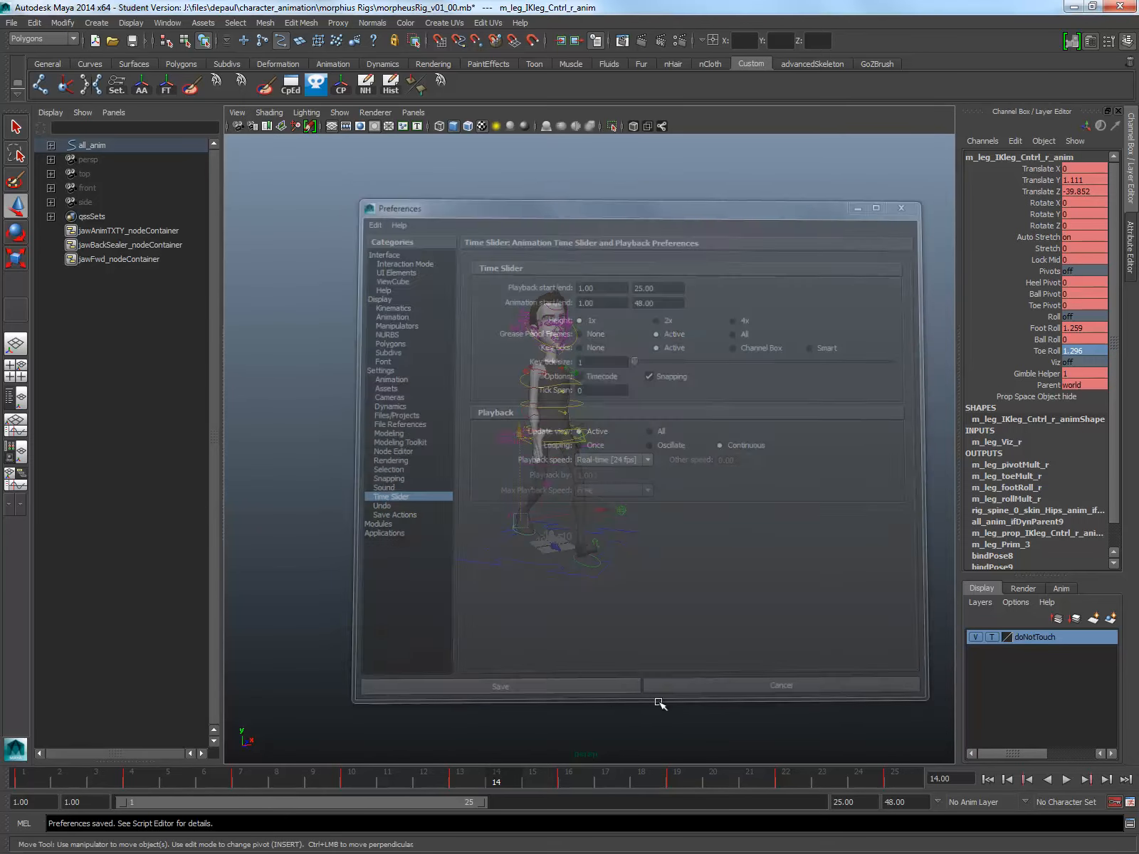
# Step: Play the walk cycle at the new speed and recheck the Time Slider playback preferences
pyautogui.click(1067, 780)
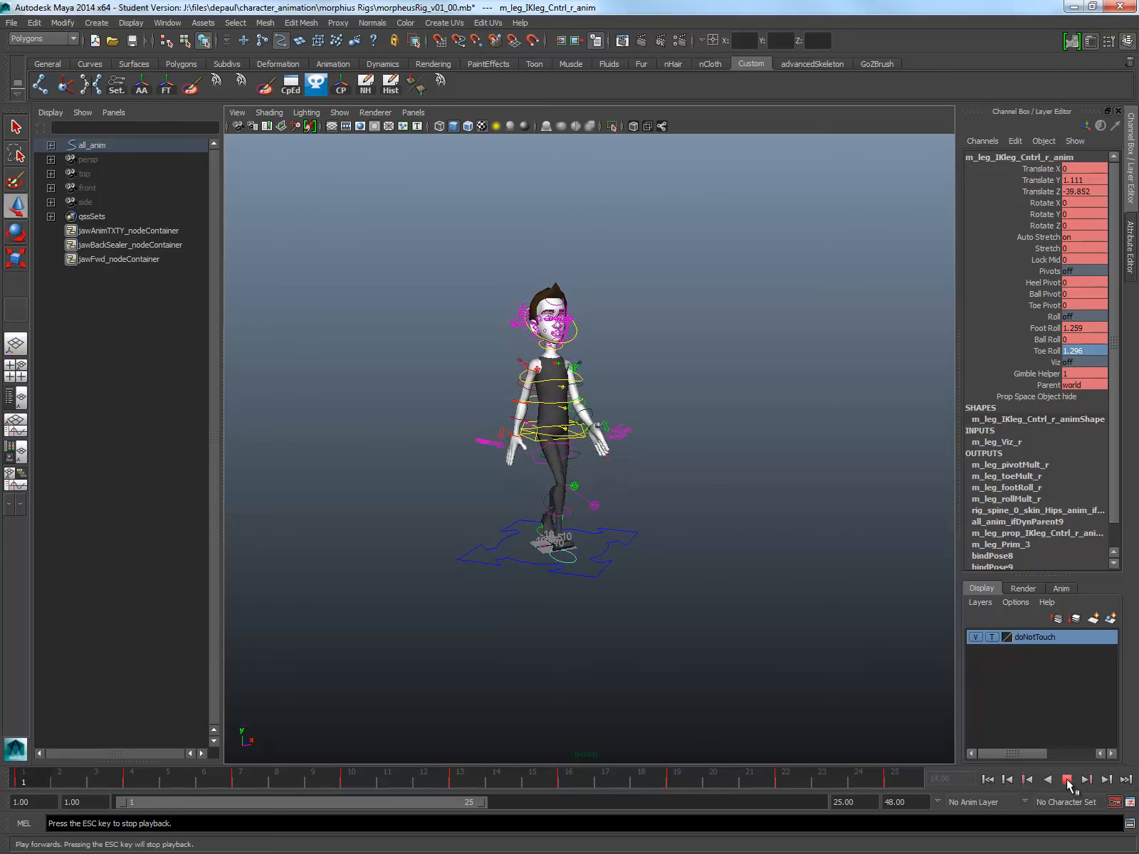
pyautogui.click(1067, 780)
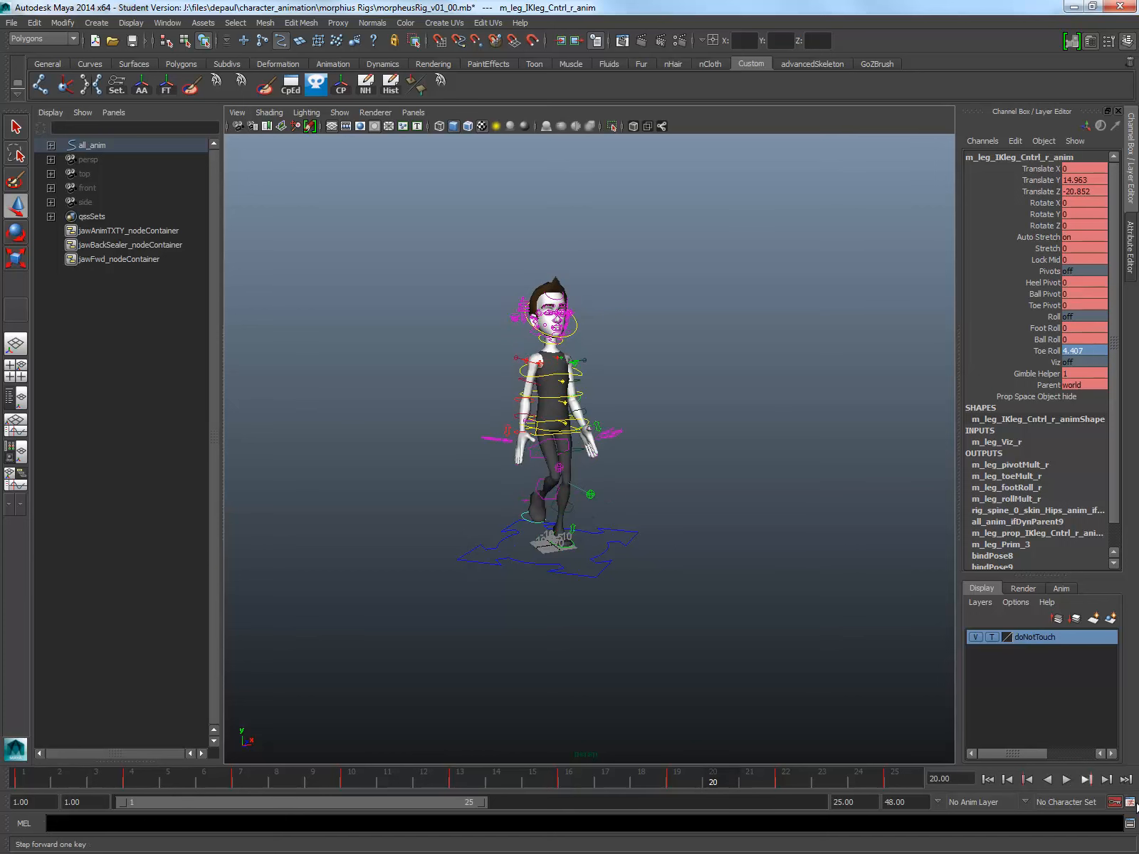
pyautogui.click(1132, 802)
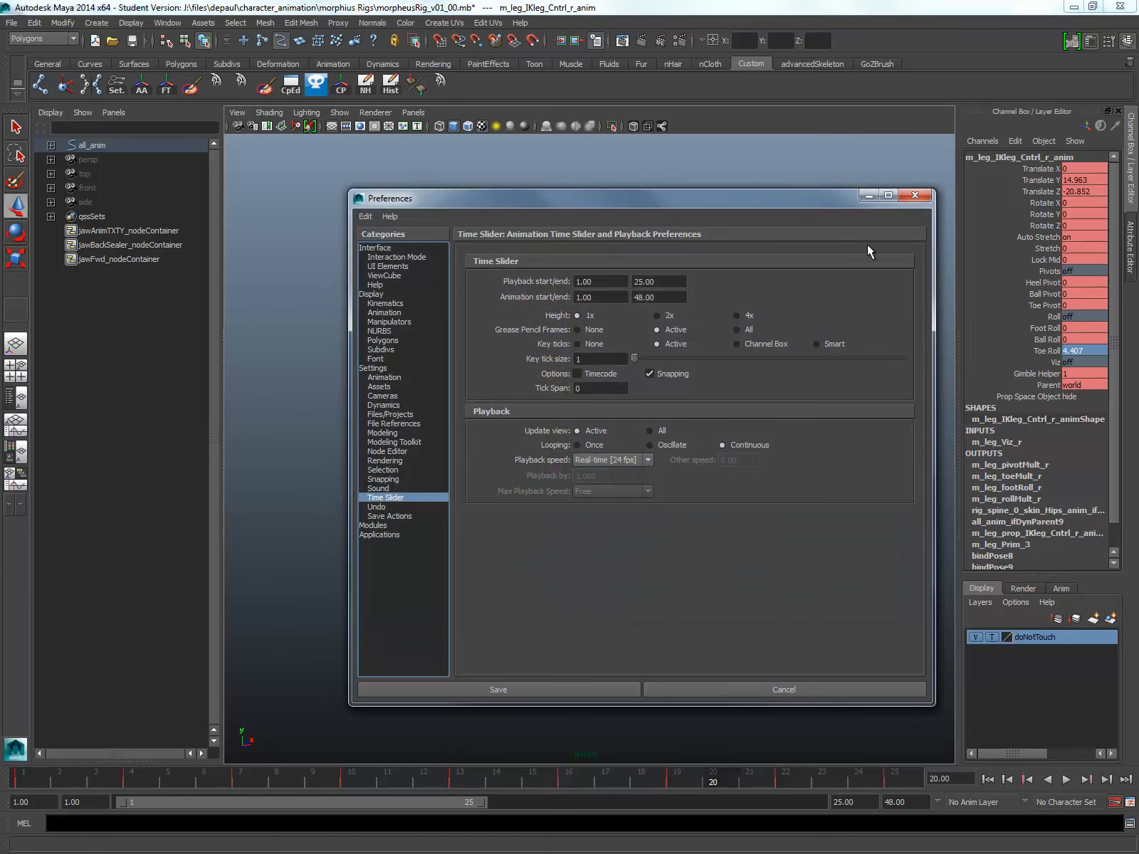
pyautogui.click(915, 195)
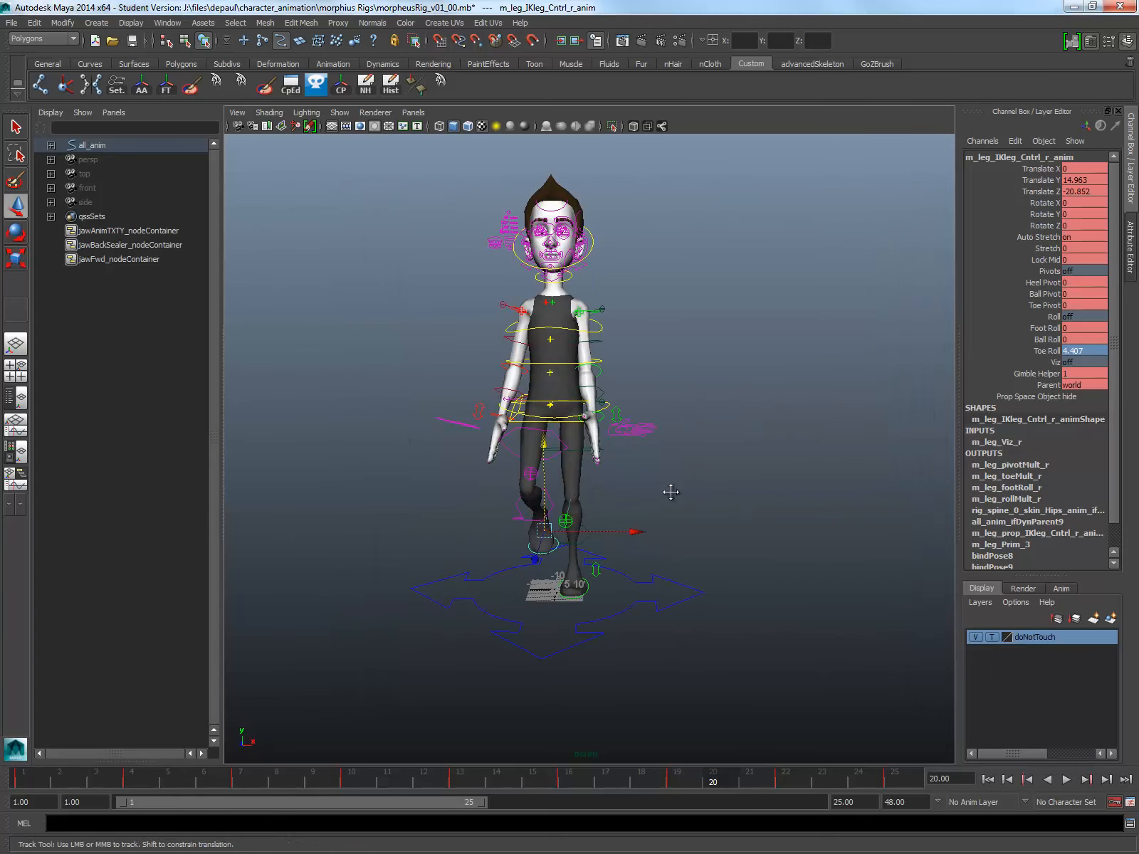
# Step: Play the looping walk and examine it from the front and from the side
pyautogui.keyDown('alt'); pyautogui.moveTo(671, 492); pyautogui.dragTo(673, 540, button='middle'); pyautogui.keyUp('alt')
pyautogui.moveTo(672, 539)
pyautogui.keyDown('alt'); pyautogui.mouseDown()
pyautogui.moveTo(659, 514)
pyautogui.moveTo(672, 530)
pyautogui.mouseUp(); pyautogui.keyUp('alt')
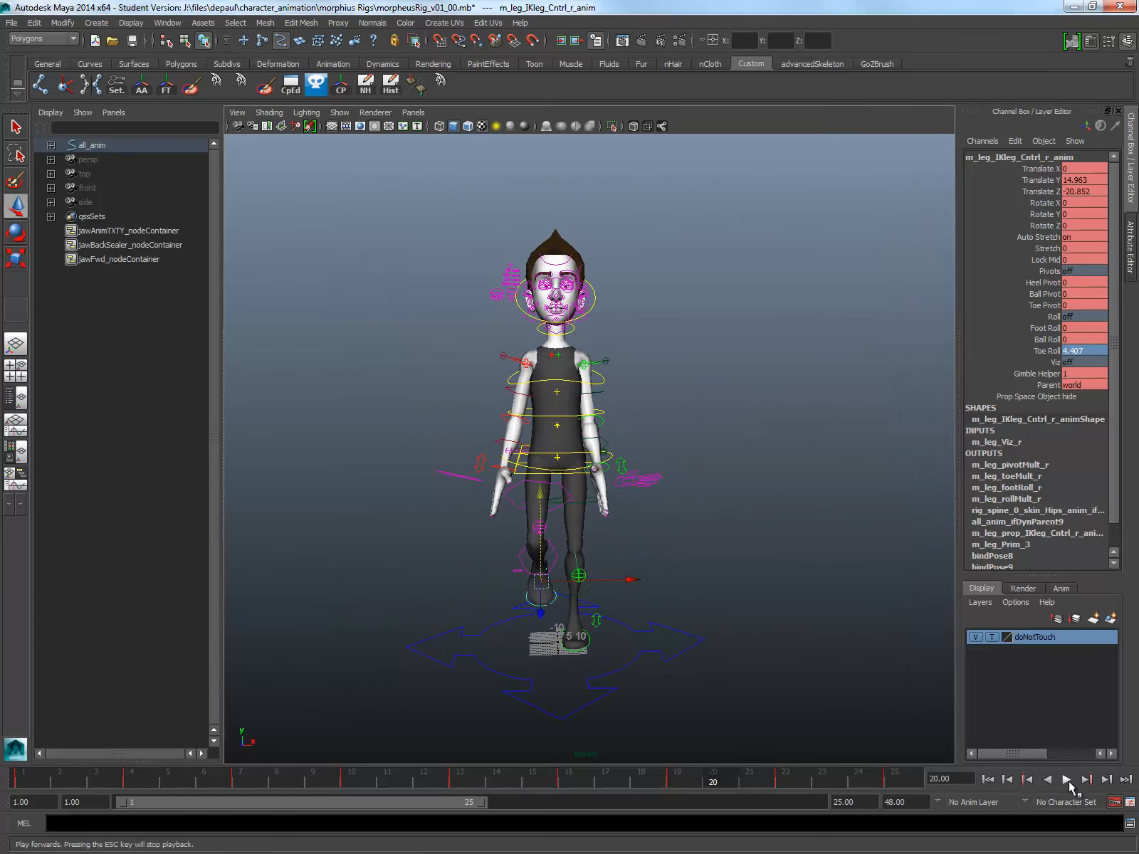
pyautogui.click(1068, 781)
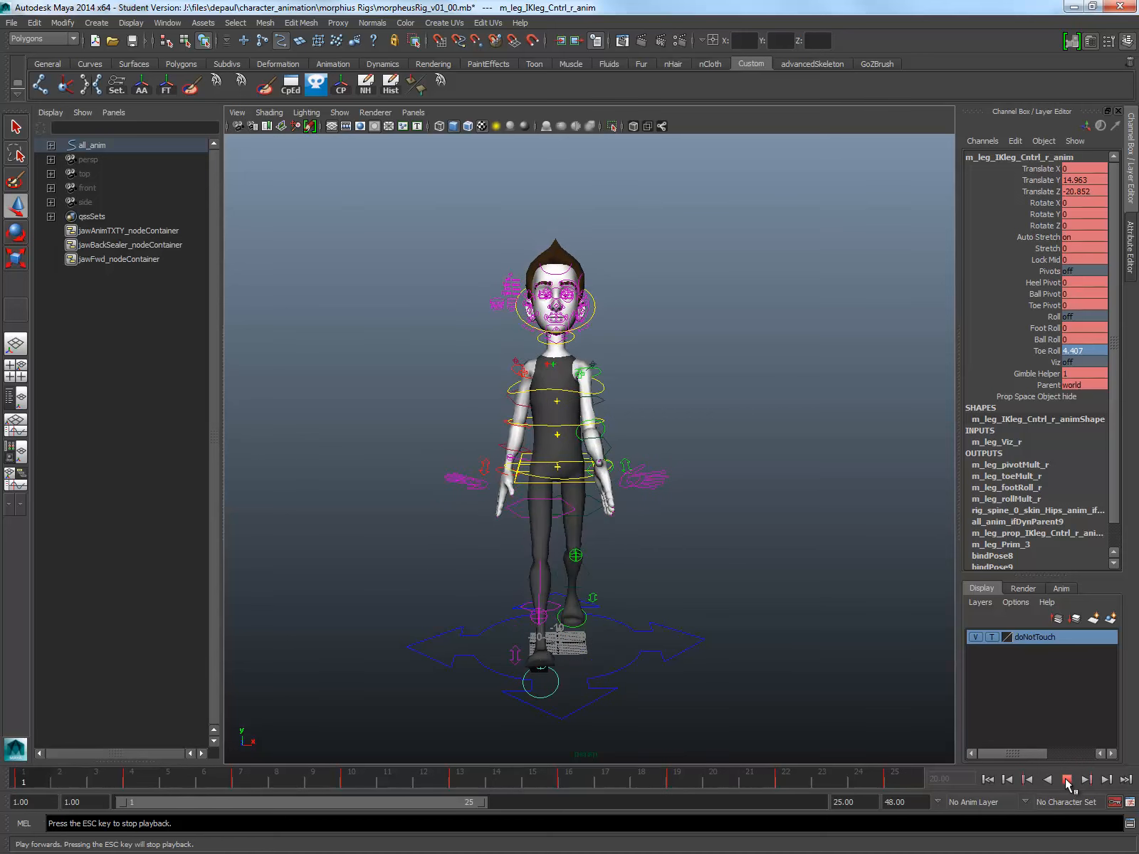
pyautogui.keyDown('alt'); pyautogui.moveTo(643, 470); pyautogui.dragTo(662, 483); pyautogui.keyUp('alt')
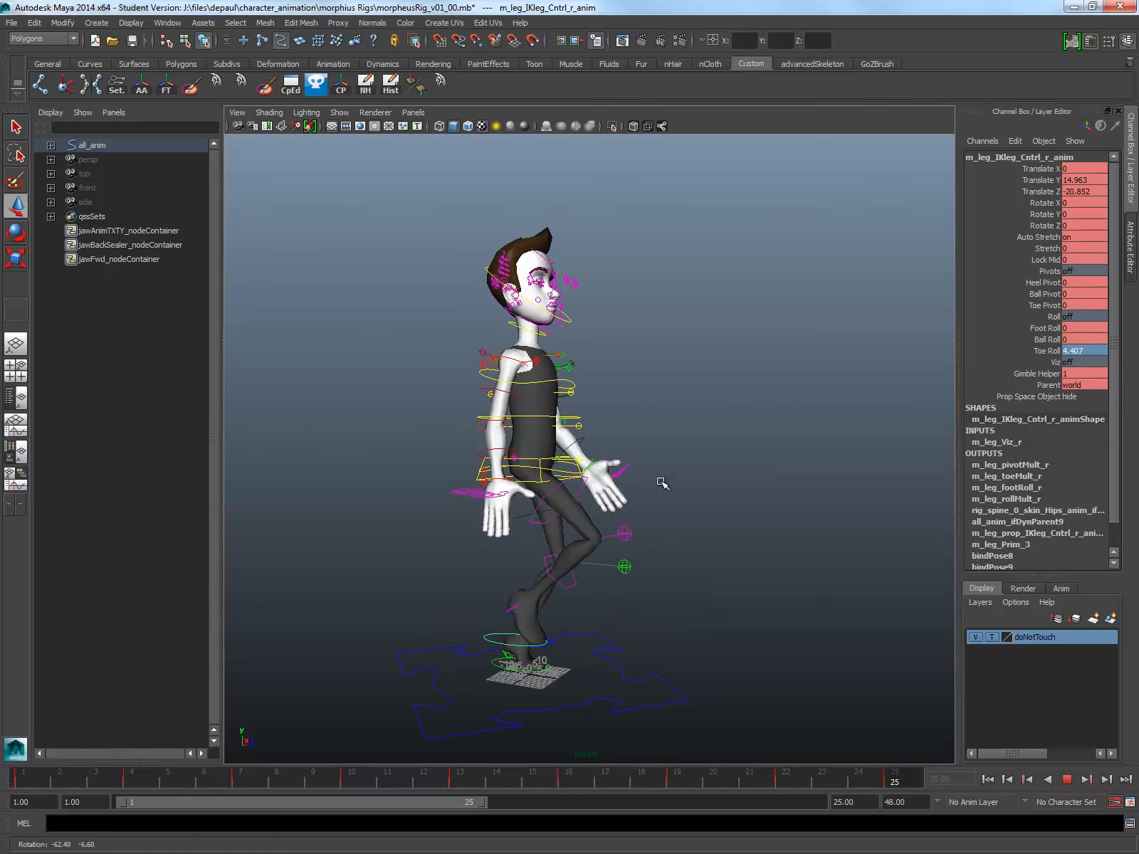
pyautogui.scroll(-4, 662, 483)
pyautogui.click(1072, 780)
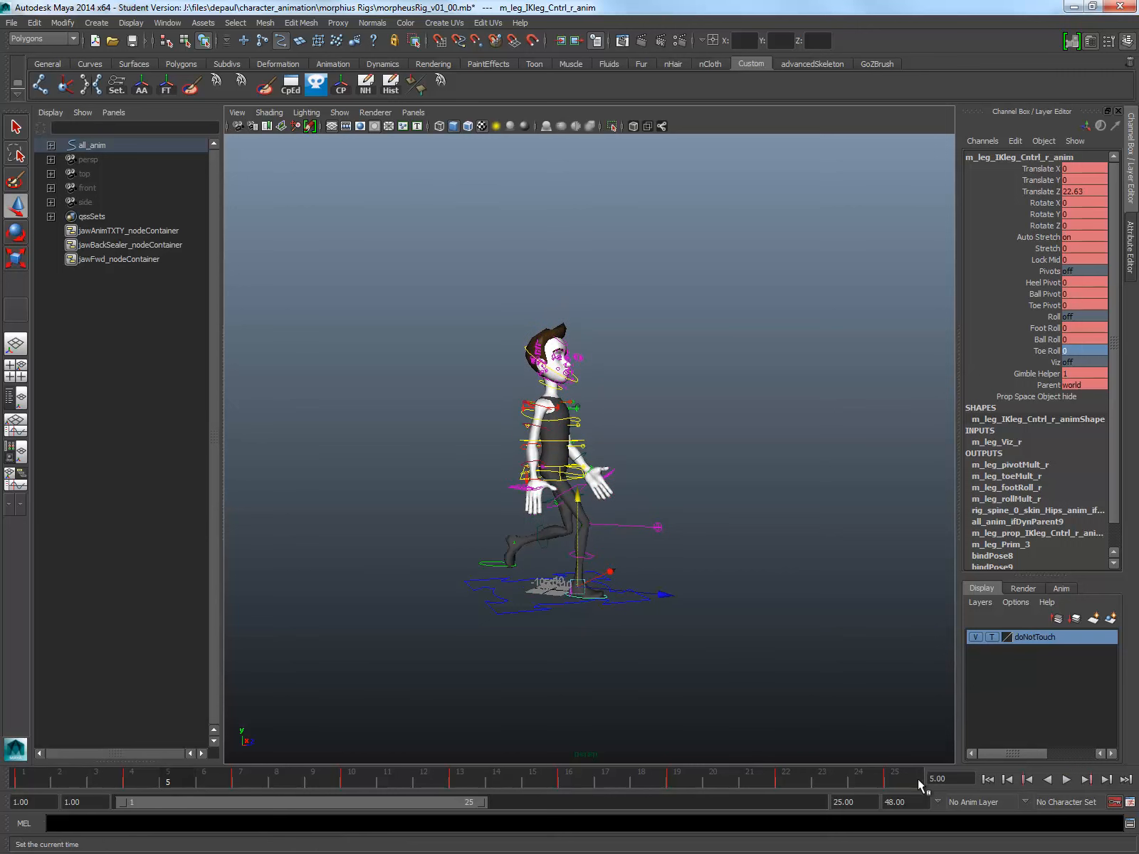
# Step: Set the playback end and animation end frames to 24, and play the walk to check the loop
pyautogui.doubleClick(860, 805)
pyautogui.write('24')
pyautogui.press('Return')
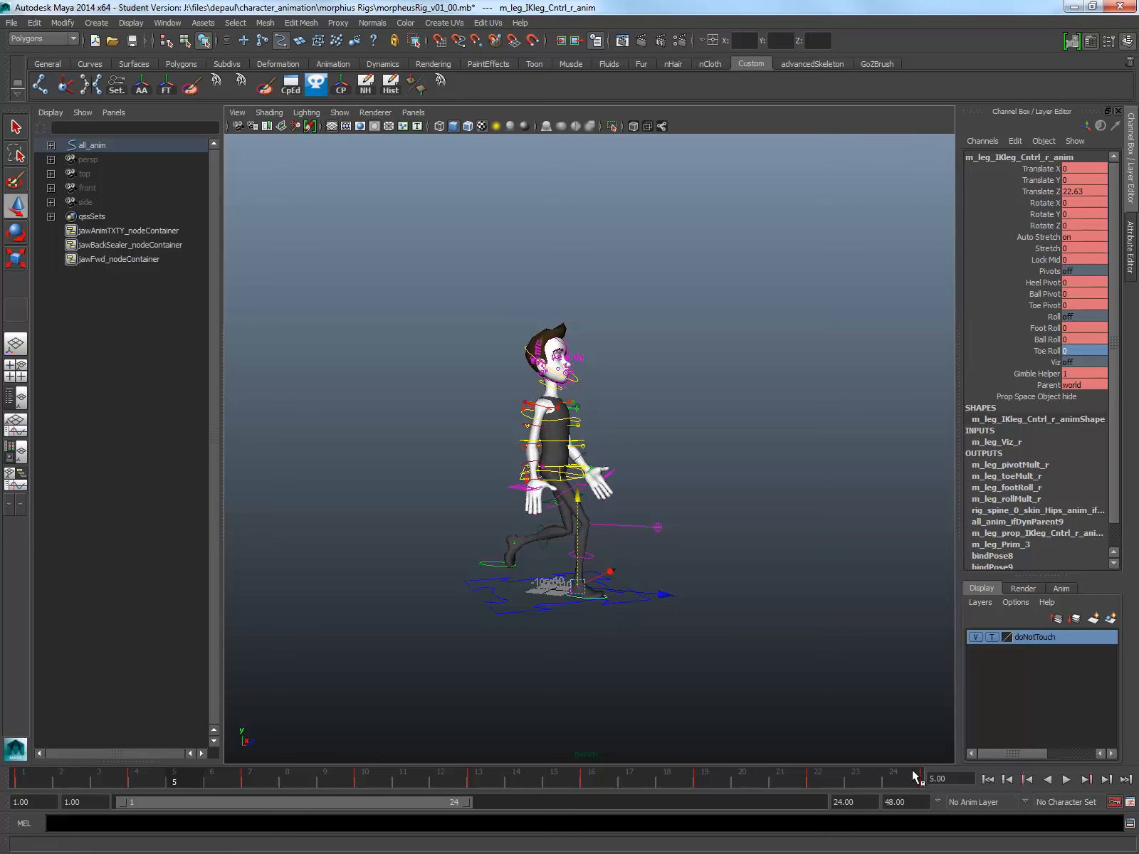
pyautogui.click(901, 805)
pyautogui.write('24')
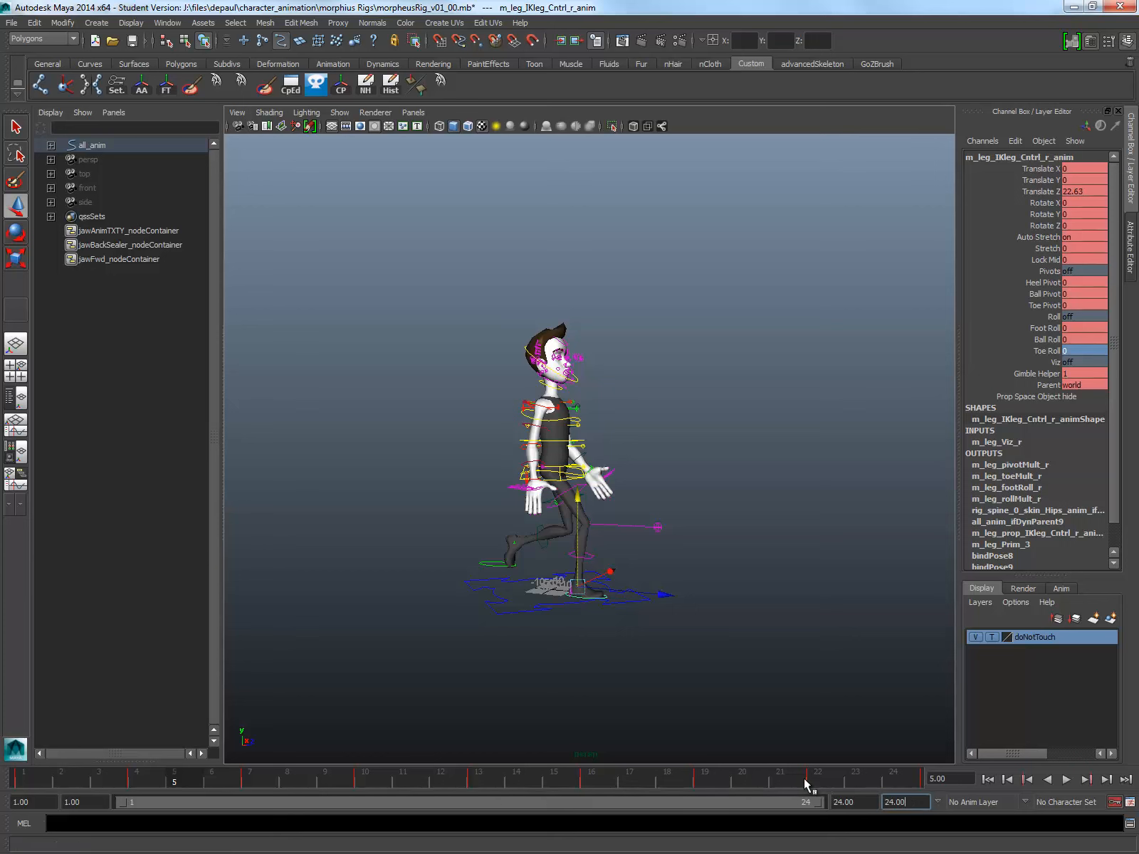
pyautogui.press('Return')
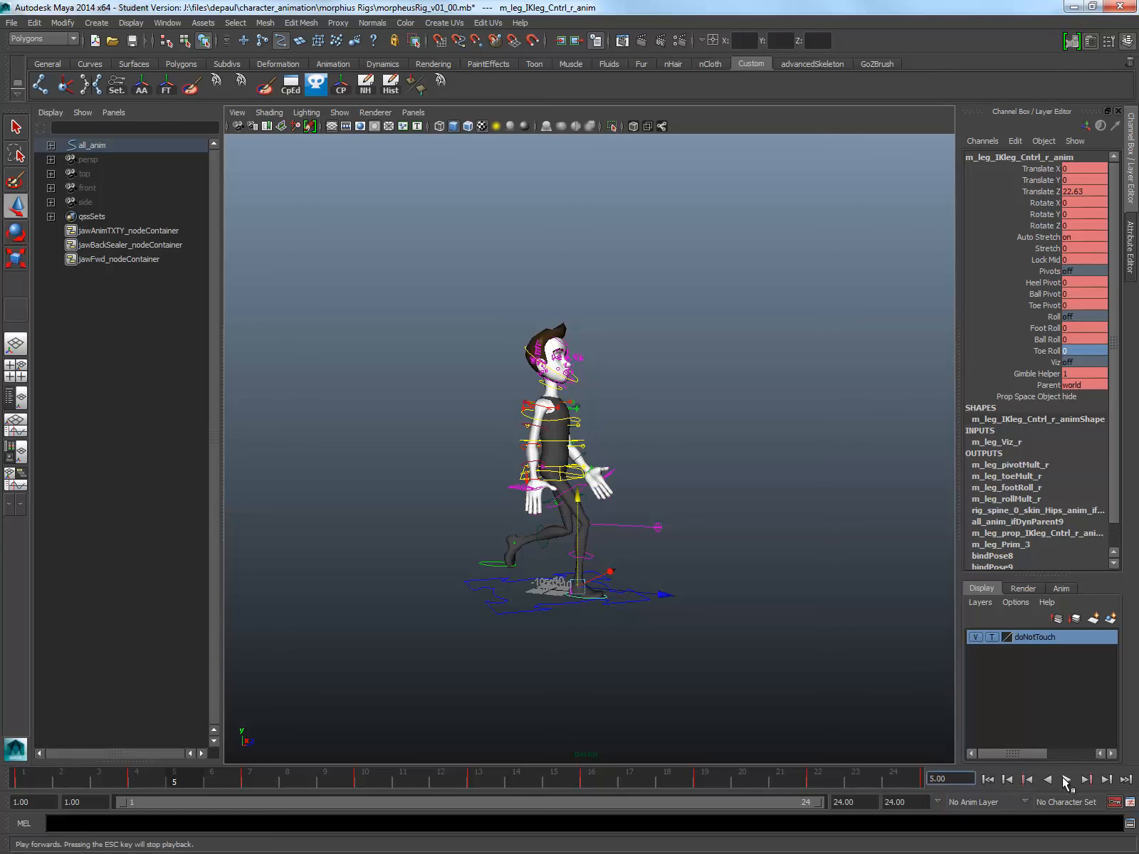
pyautogui.click(1066, 780)
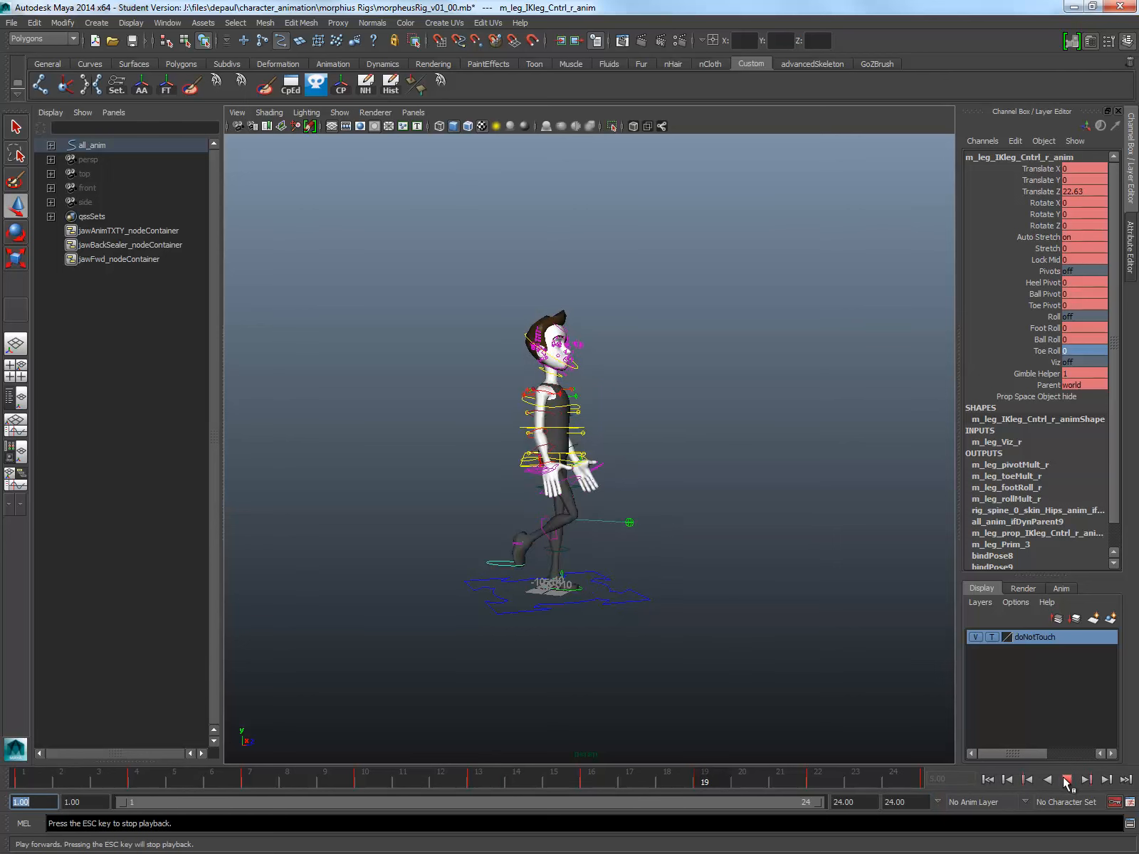
pyautogui.press('Escape')
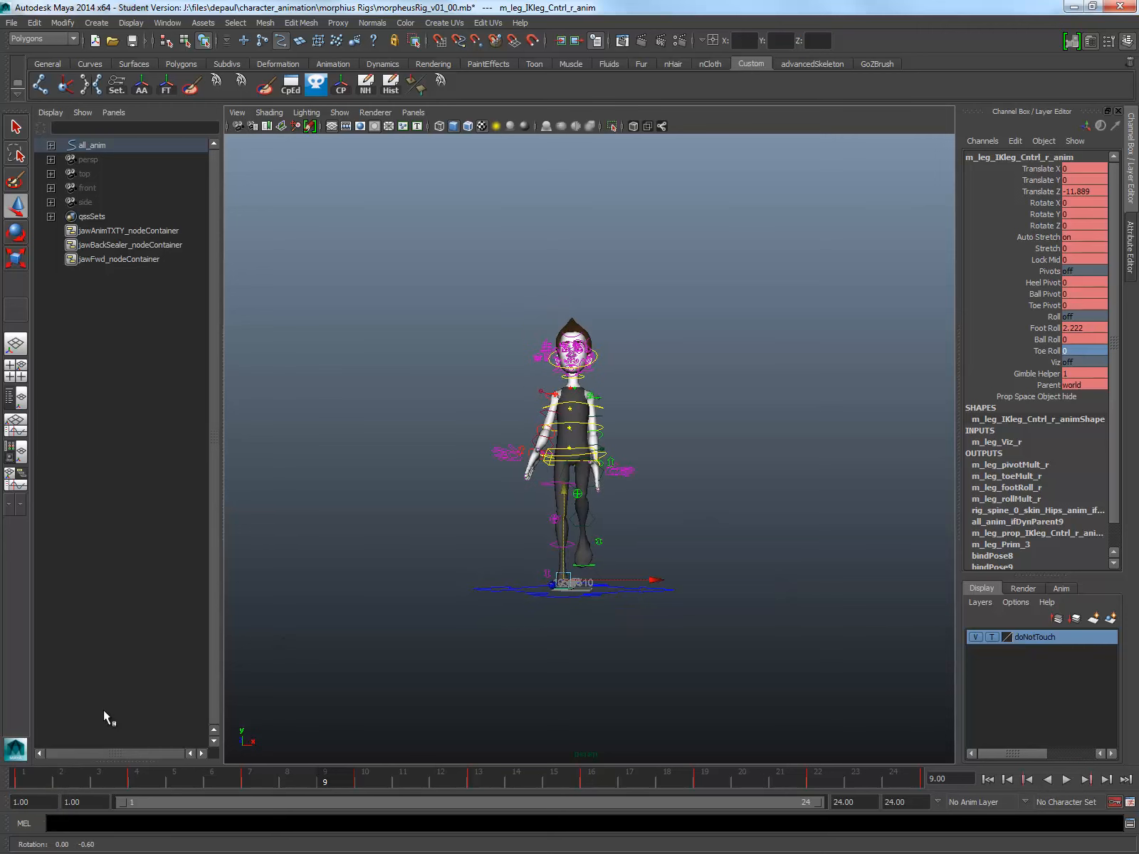
# Step: Go to frame 1 and examine the right foot's contact pose up close from the front
pyautogui.click(28, 785)
pyautogui.keyDown('alt'); pyautogui.moveTo(403, 363); pyautogui.dragTo(530, 505, button='right'); pyautogui.keyUp('alt')
pyautogui.keyDown('alt'); pyautogui.moveTo(491, 523); pyautogui.dragTo(485, 472, button='middle'); pyautogui.keyUp('alt')
pyautogui.keyDown('alt'); pyautogui.moveTo(487, 473); pyautogui.dragTo(495, 471, button='right'); pyautogui.keyUp('alt')
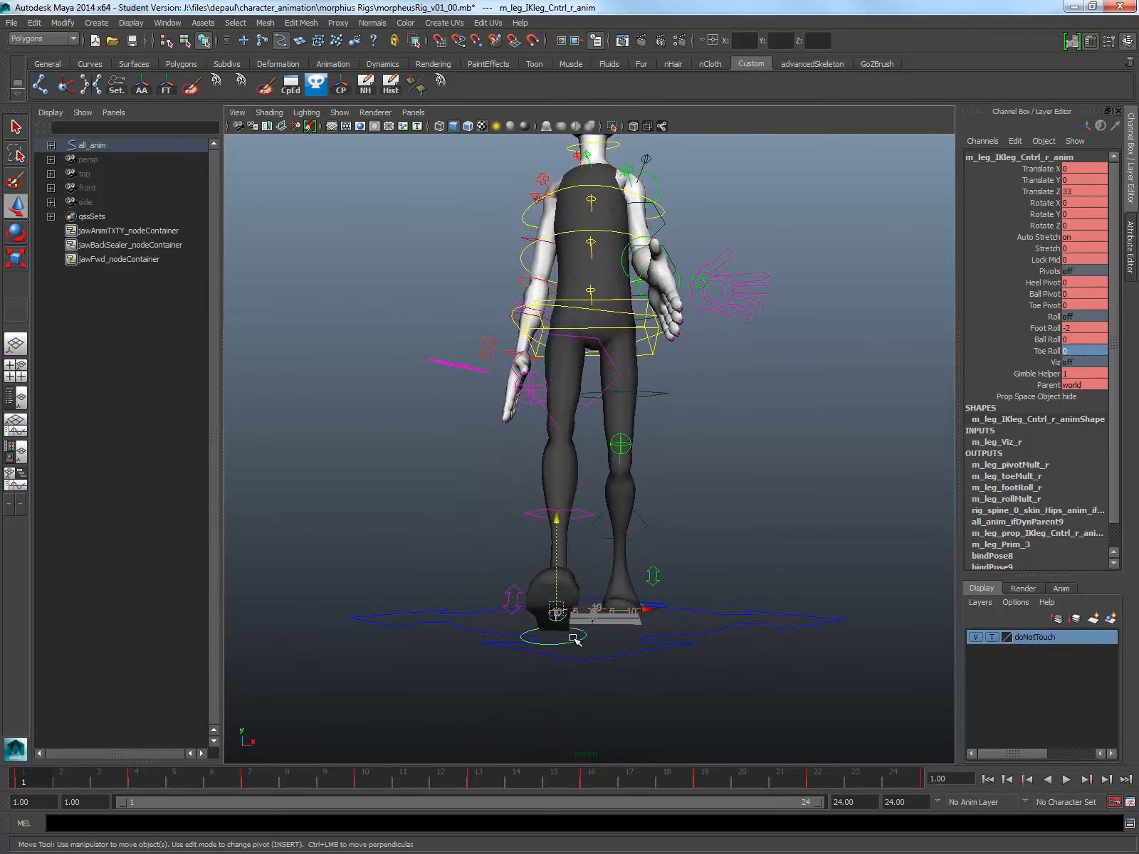
pyautogui.moveTo(559, 644)
pyautogui.keyDown('alt'); pyautogui.mouseDown()
pyautogui.moveTo(535, 664)
pyautogui.moveTo(498, 653)
pyautogui.moveTo(519, 636)
pyautogui.moveTo(576, 636)
pyautogui.mouseUp(); pyautogui.keyUp('alt')
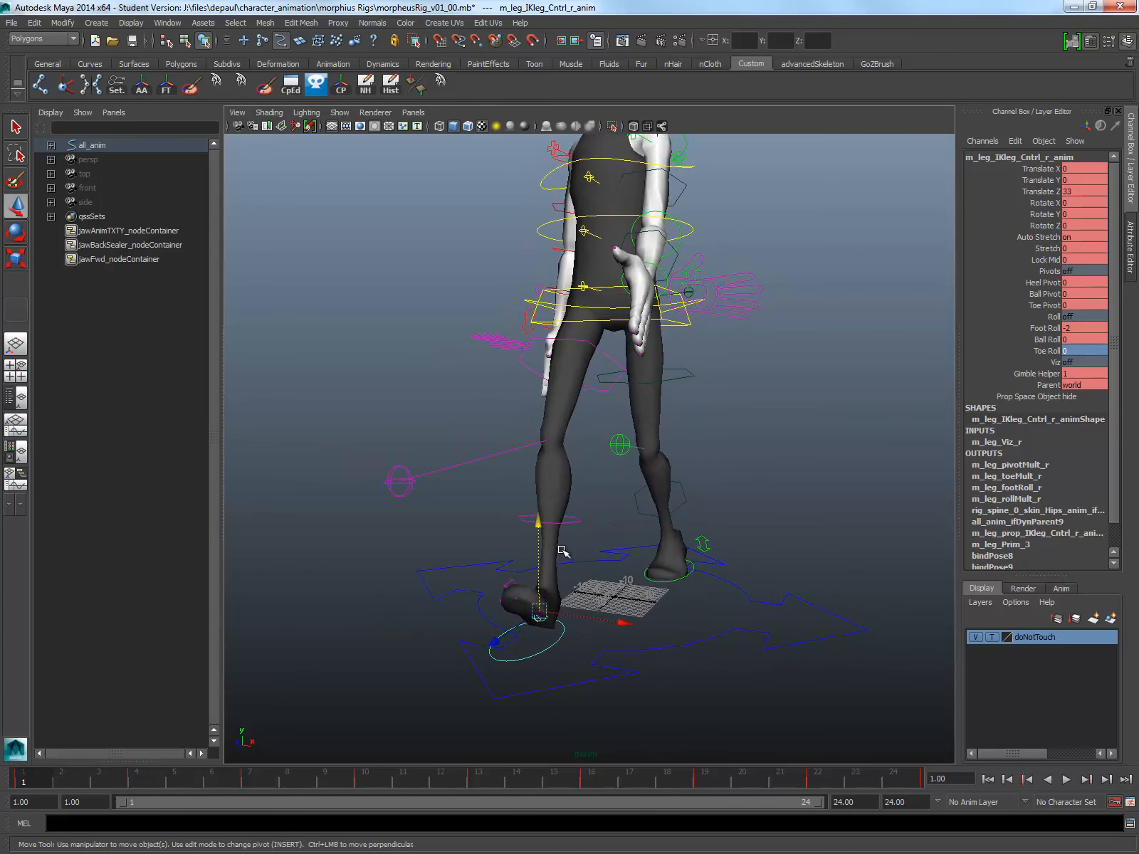
pyautogui.keyDown('alt'); pyautogui.moveTo(511, 597); pyautogui.dragTo(508, 583); pyautogui.keyUp('alt')
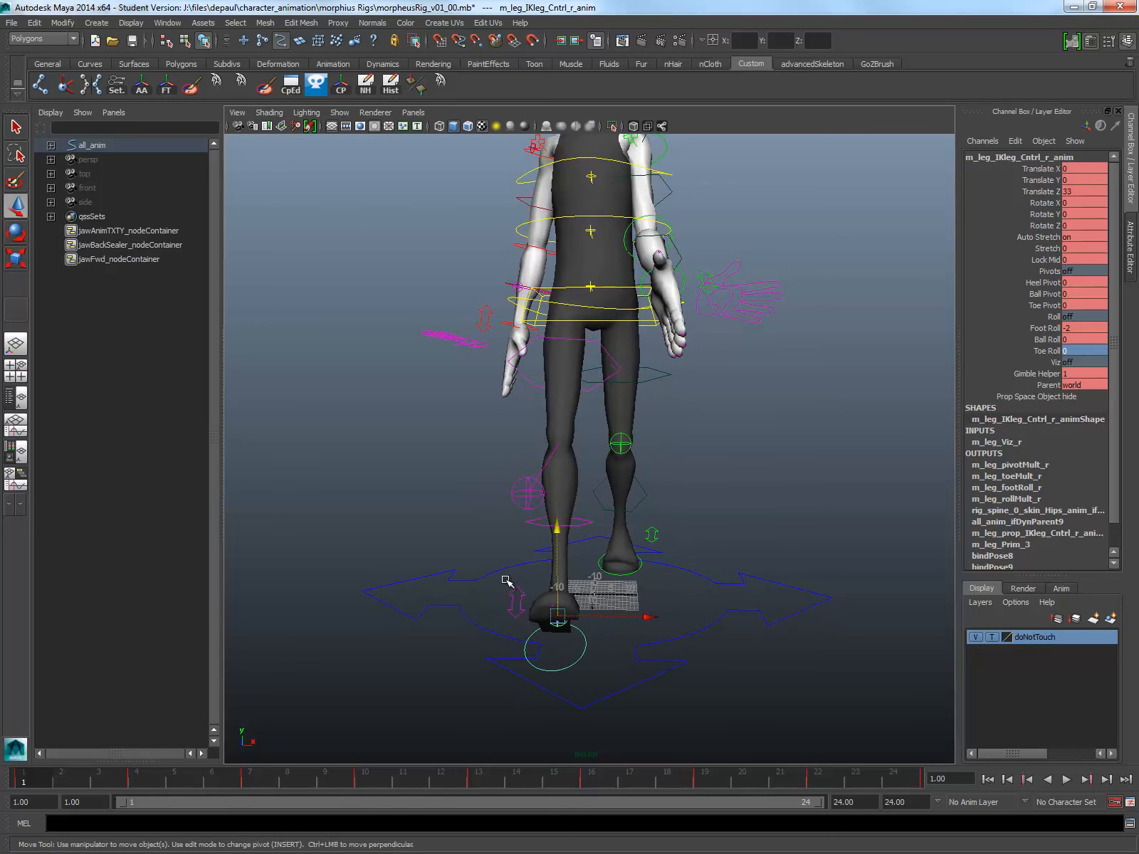
# Step: Try adjusting the right foot's Ball Roll at frame 1, and undo the change
pyautogui.click(1052, 328)
pyautogui.click(1043, 340)
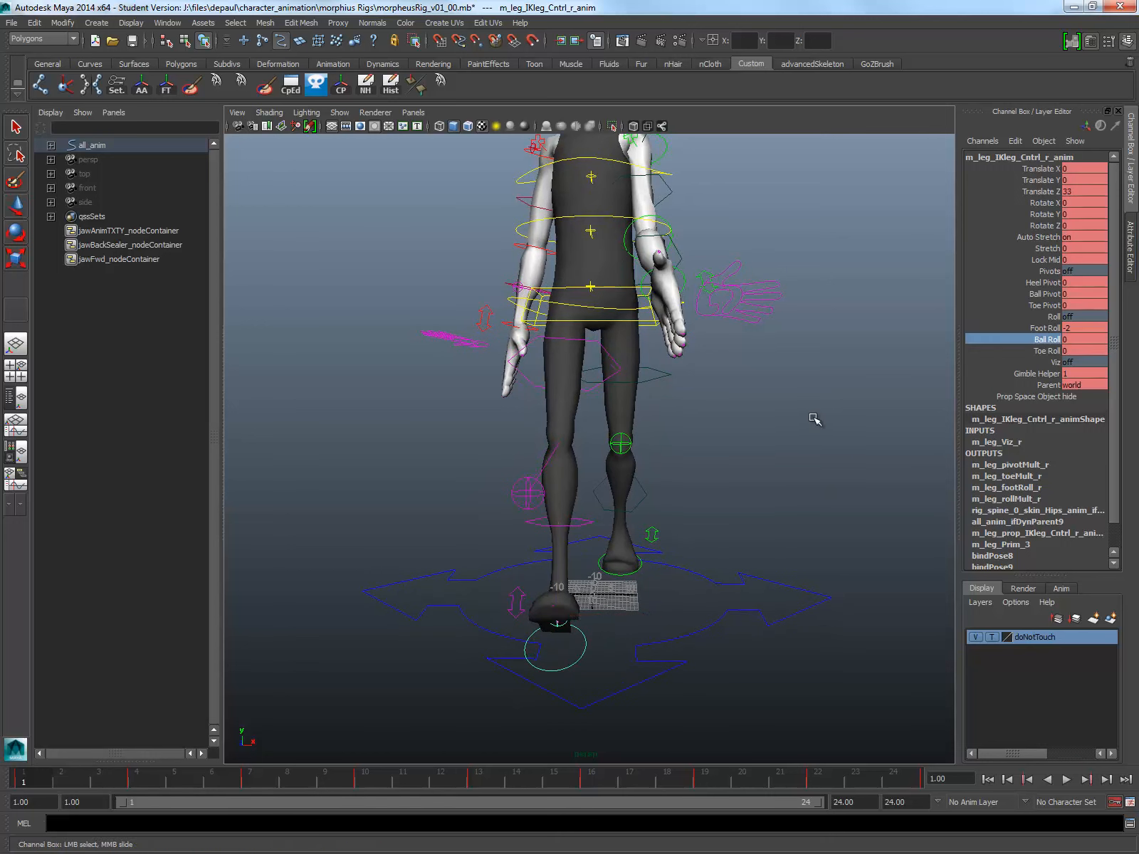
pyautogui.moveTo(743, 421); pyautogui.dragTo(766, 420, button='middle')
pyautogui.hotkey('ctrl', 'z')
# Step: Turn the right foot outward at frame 1 by setting its Heel Pivot to 1
pyautogui.click(1043, 283)
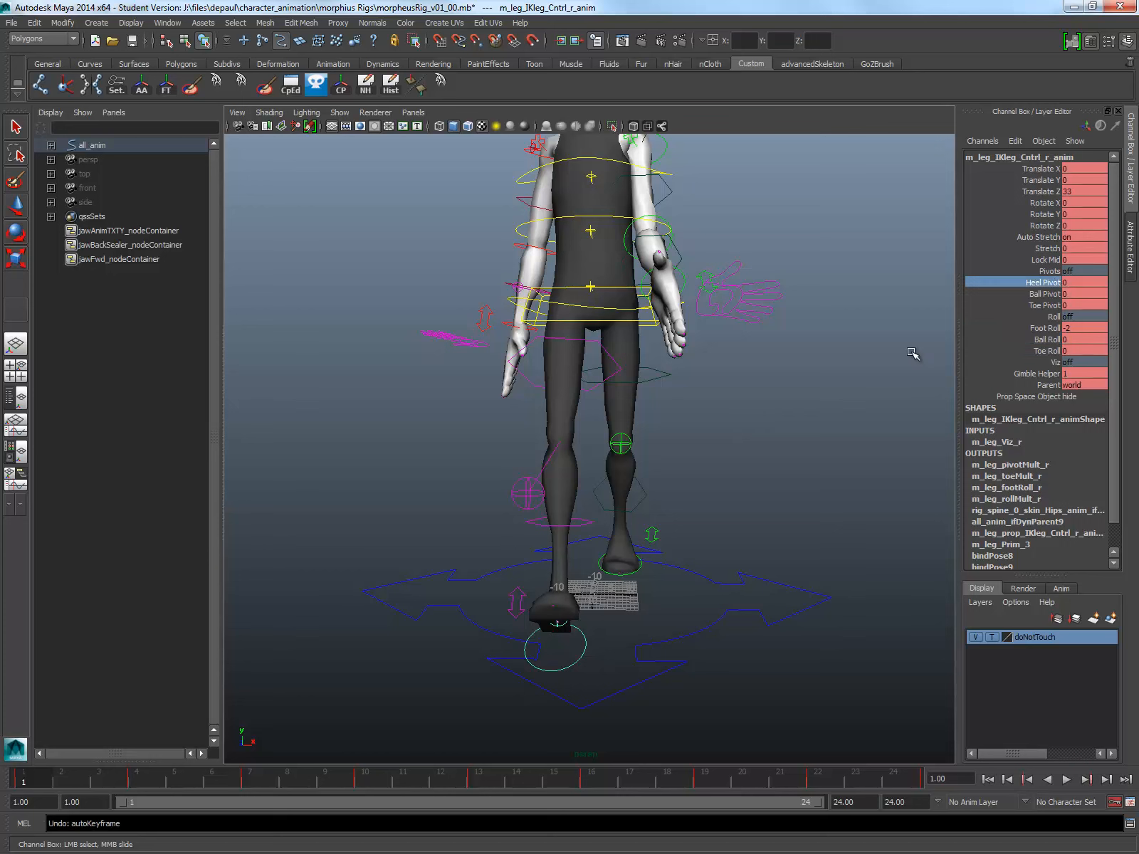
pyautogui.moveTo(796, 468); pyautogui.dragTo(935, 417, button='middle')
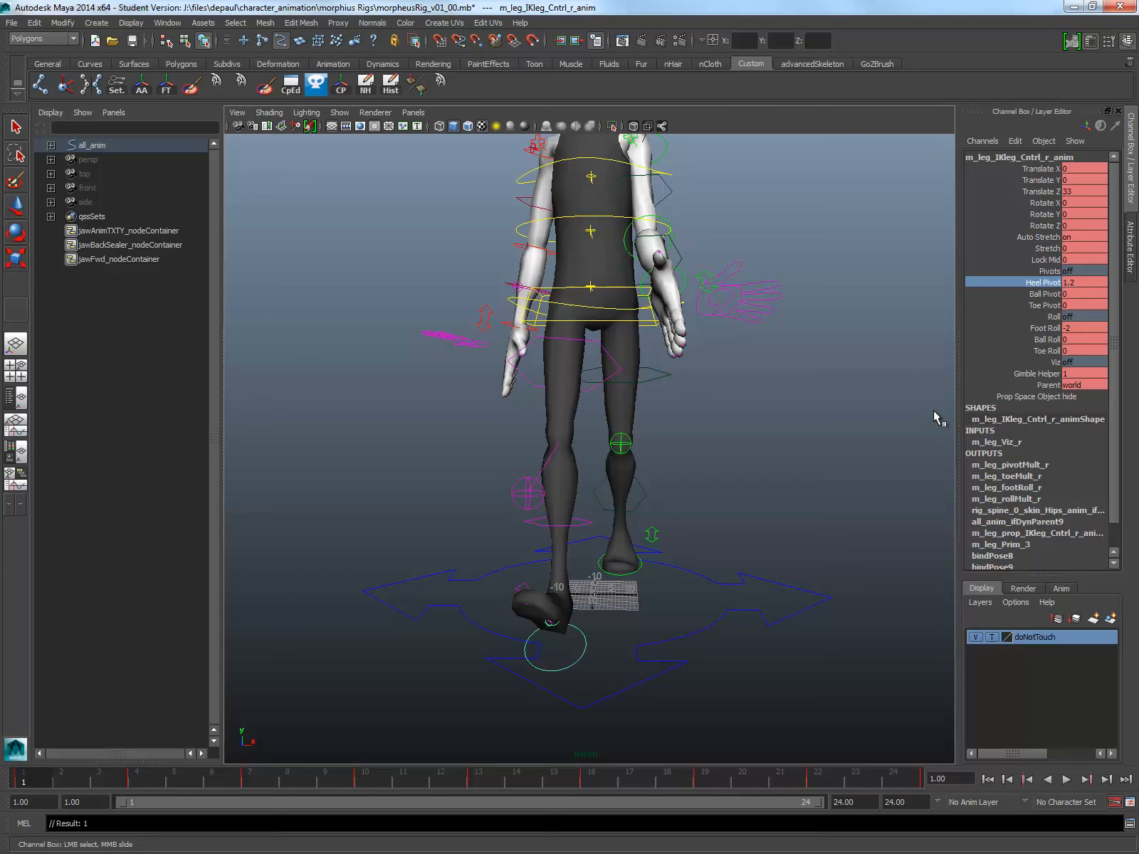
pyautogui.click(1092, 282)
pyautogui.write('2')
pyautogui.press('Return')
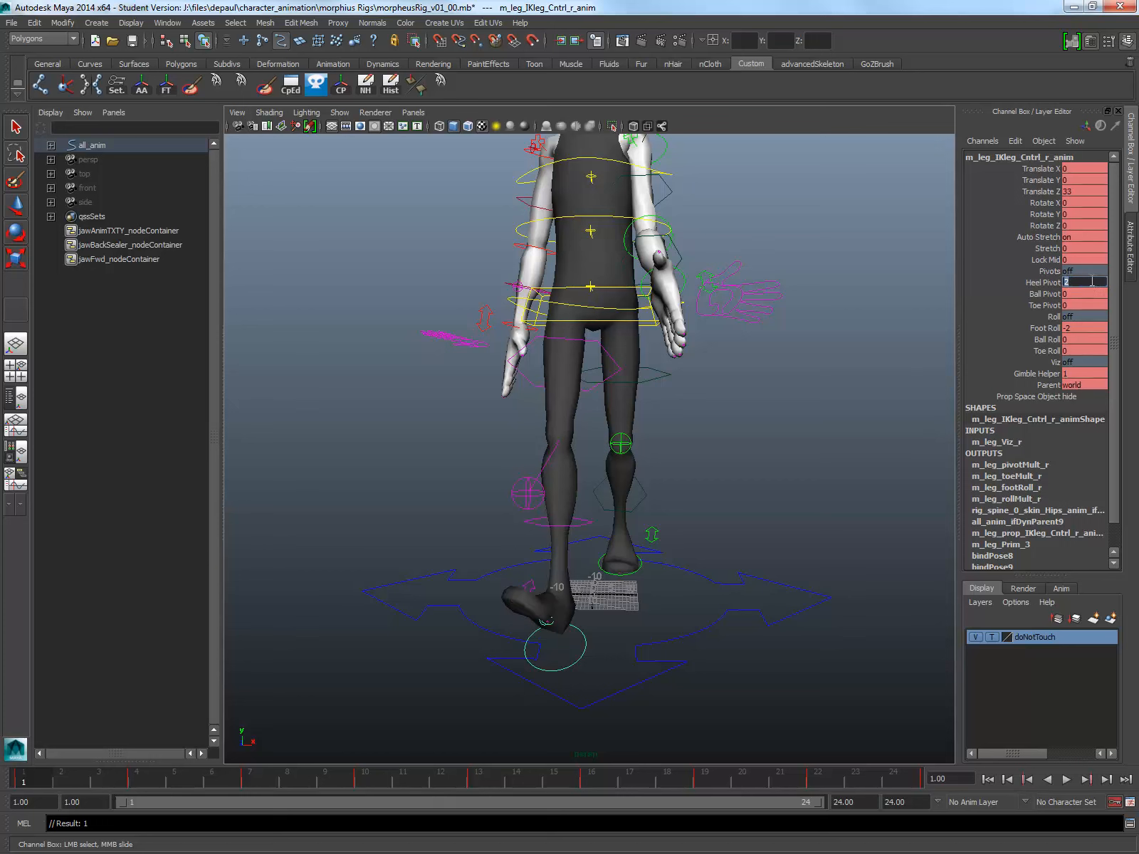
pyautogui.write('1')
pyautogui.press('Return')
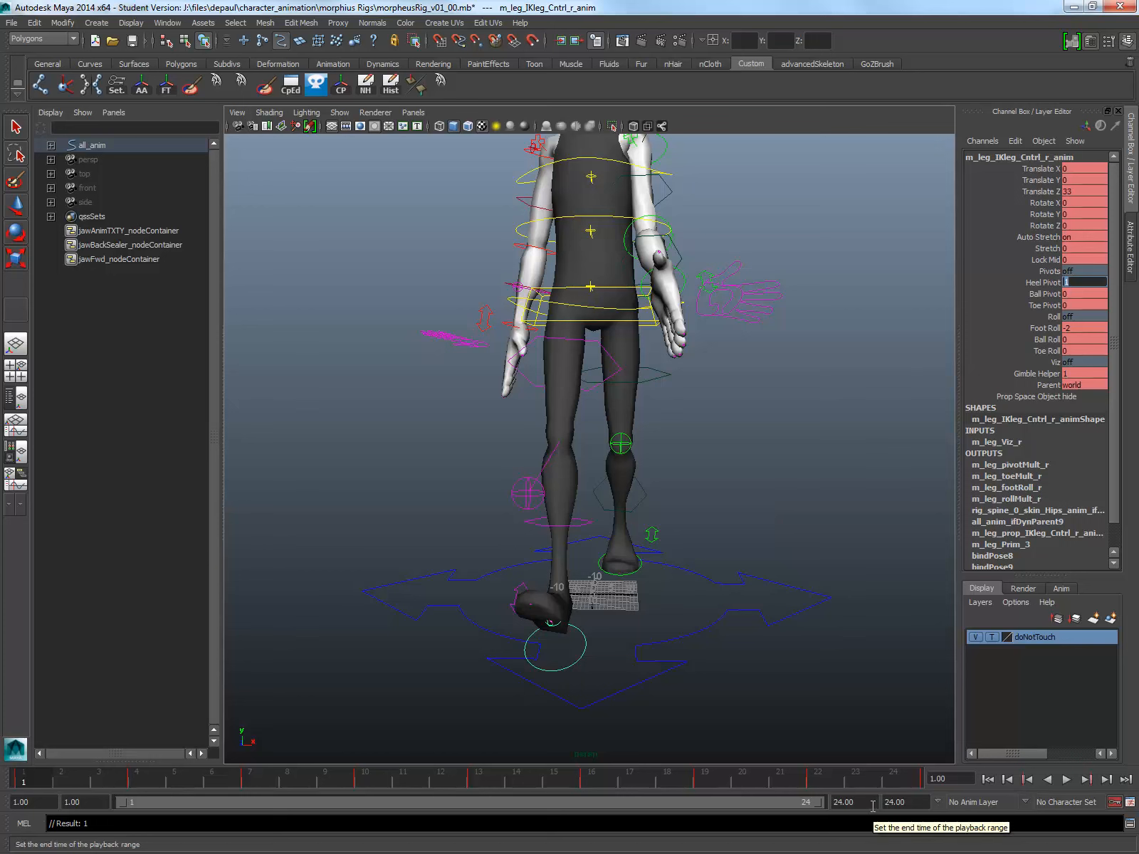
# Step: Go to frame 13 and set the left foot control's Heel Pivot to 1
pyautogui.click(483, 783)
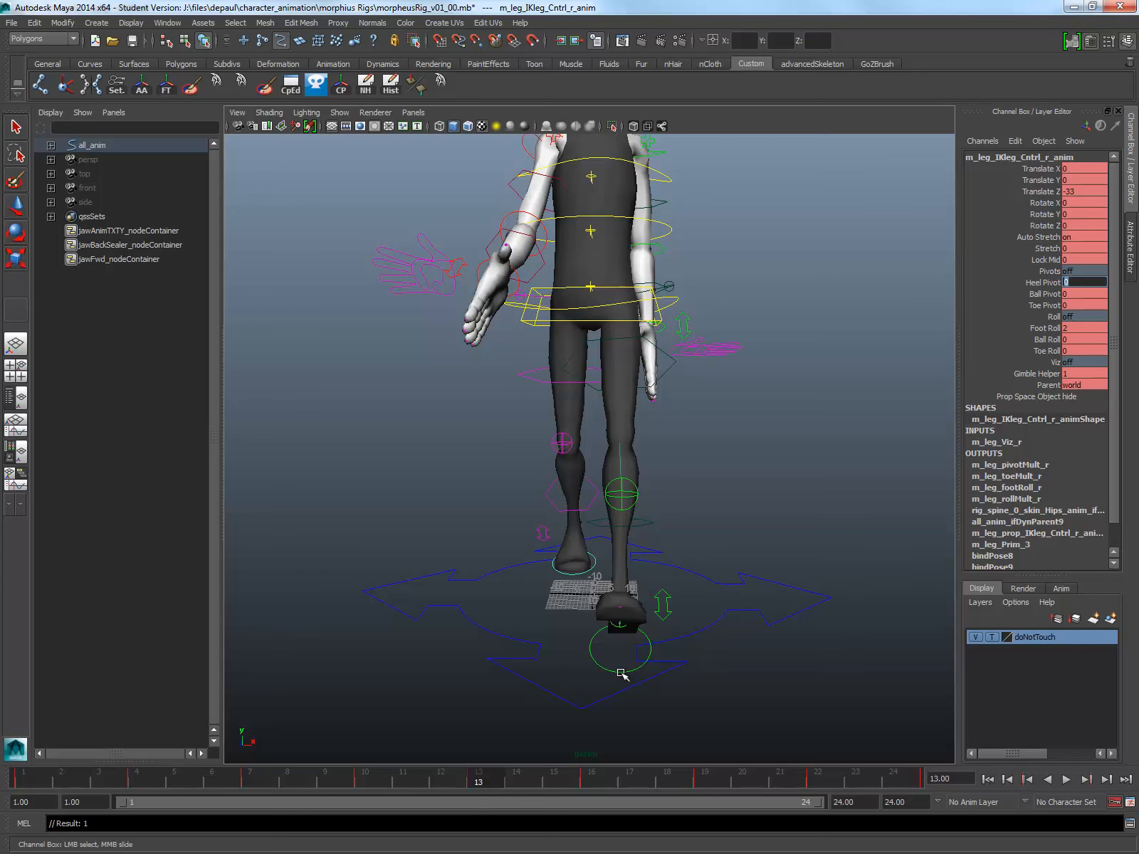
pyautogui.click(623, 674)
pyautogui.press('w')
pyautogui.doubleClick(1078, 283)
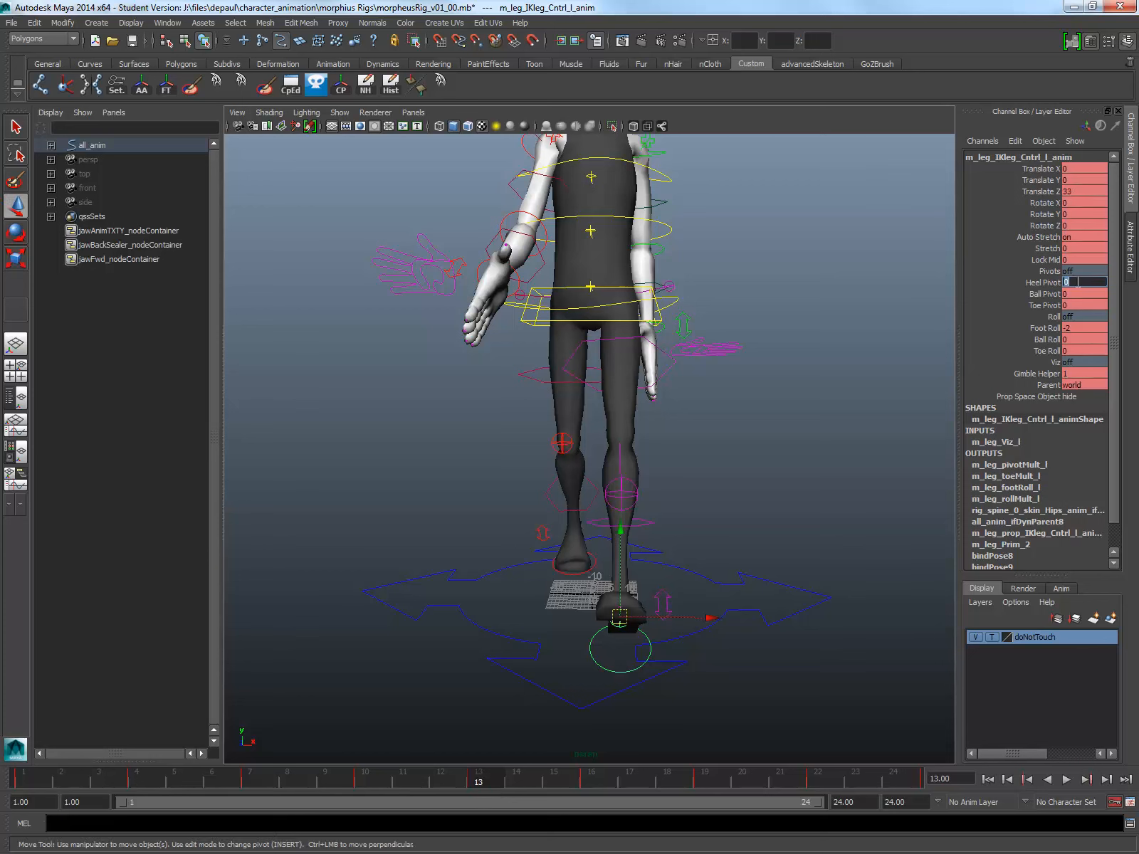
pyautogui.write('1')
pyautogui.press('Return')
# Step: Hide the NURBS curves in the viewport and play the whole character's walk from the front
pyautogui.scroll(-5, 737, 548)
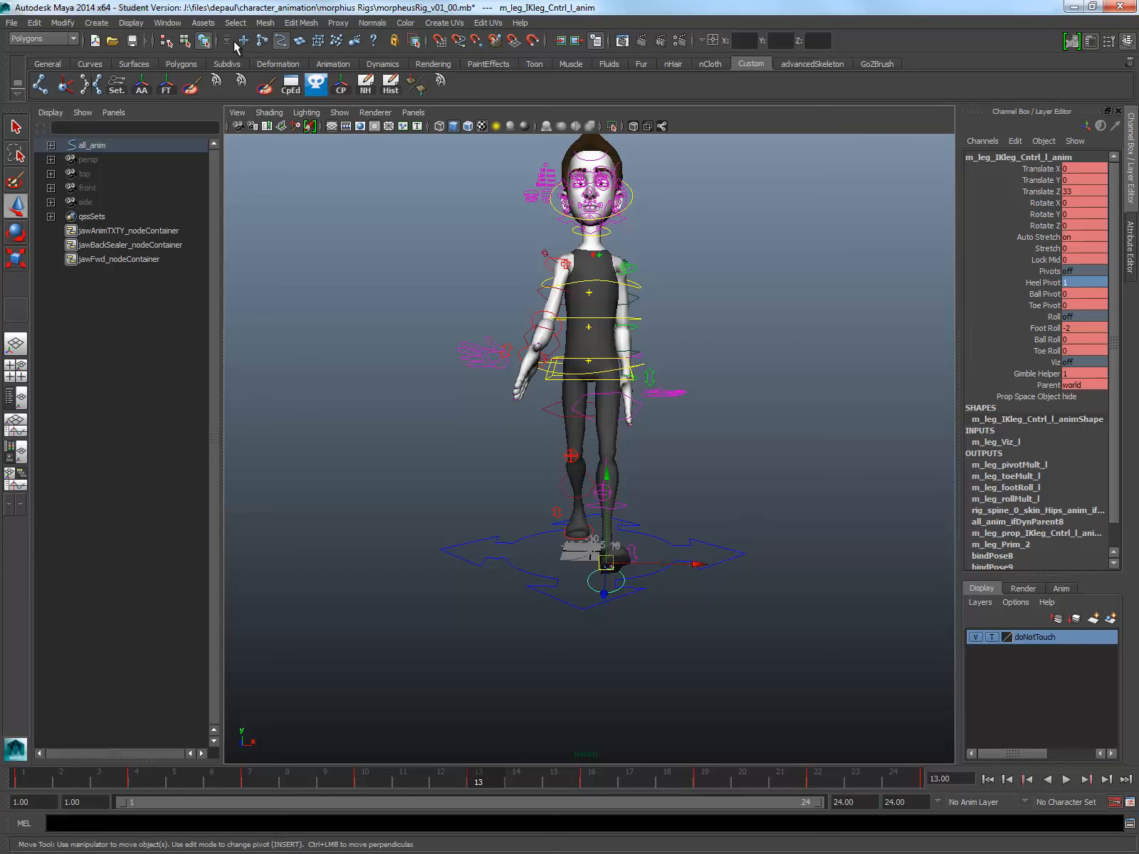
pyautogui.click(339, 112)
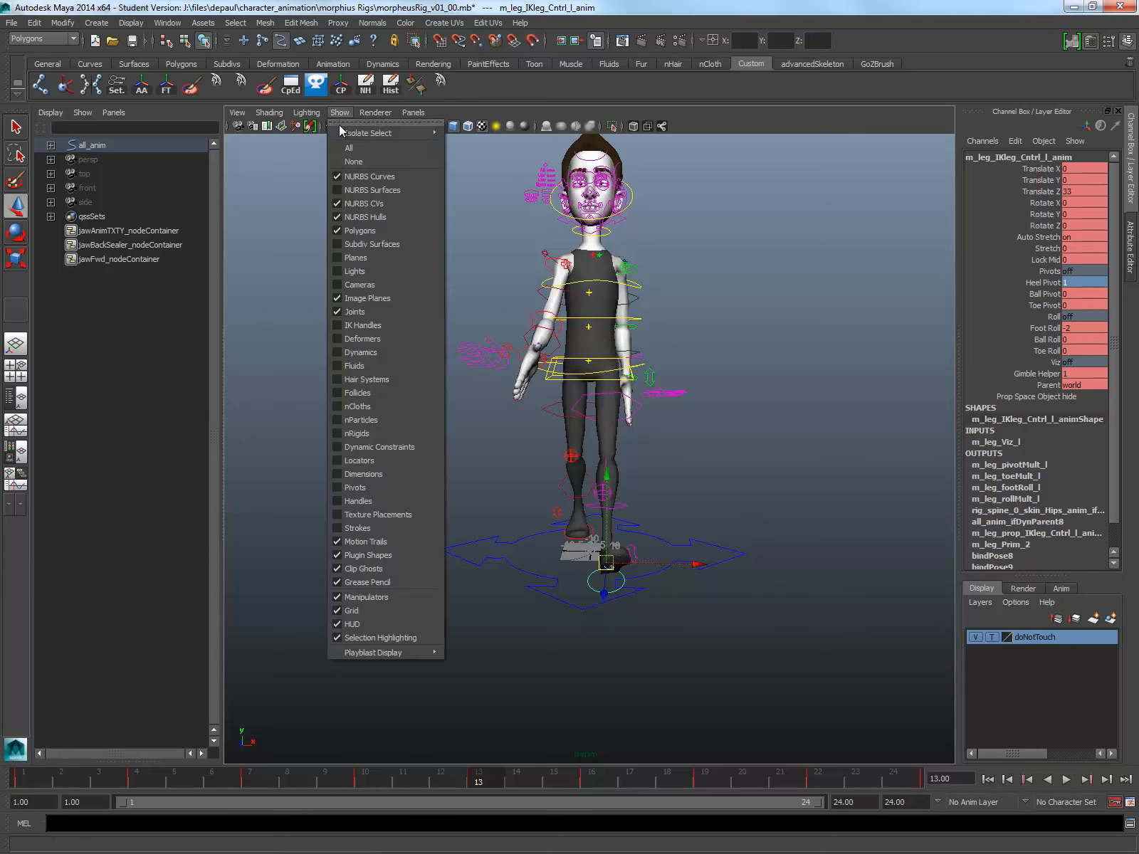
pyautogui.click(353, 177)
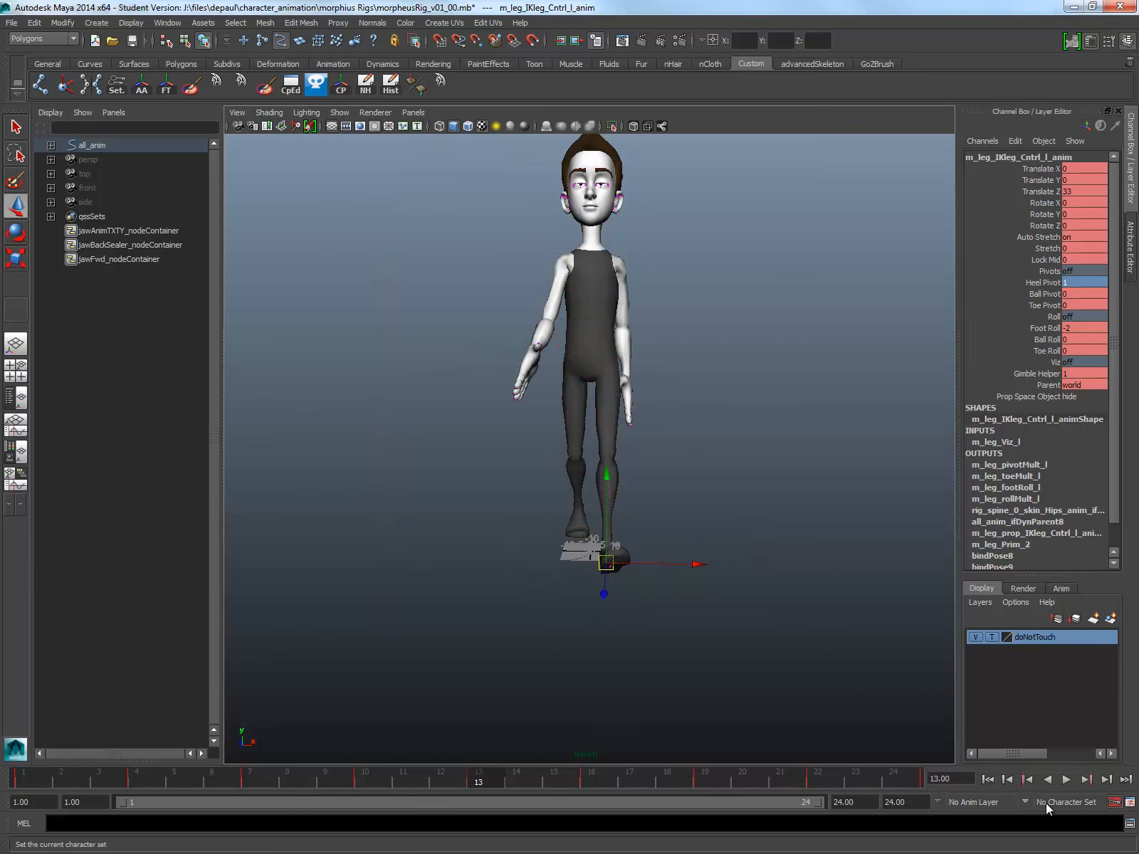
pyautogui.click(1067, 780)
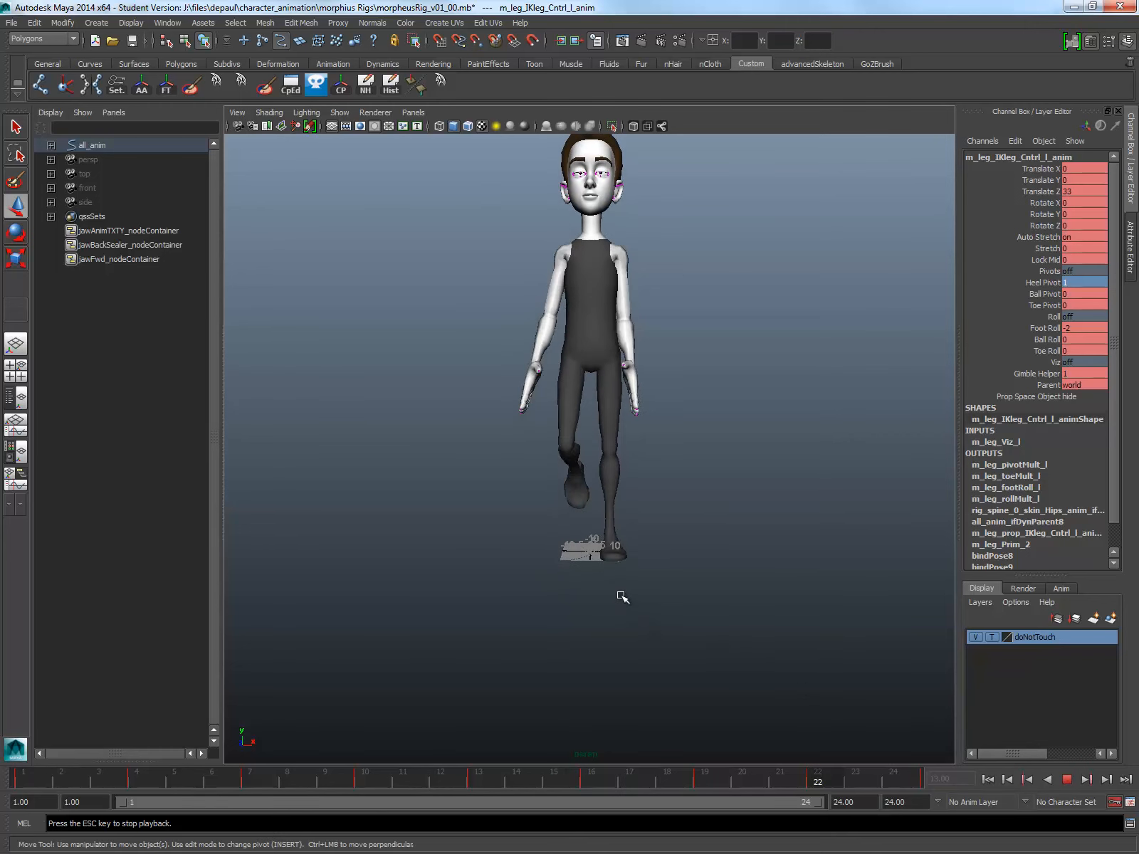
pyautogui.click(1066, 780)
# Step: View the legs from the side at frame 1 and show the NURBS curves again
pyautogui.keyDown('alt'); pyautogui.moveTo(400, 546); pyautogui.dragTo(601, 510); pyautogui.keyUp('alt')
pyautogui.scroll(5, 579, 506)
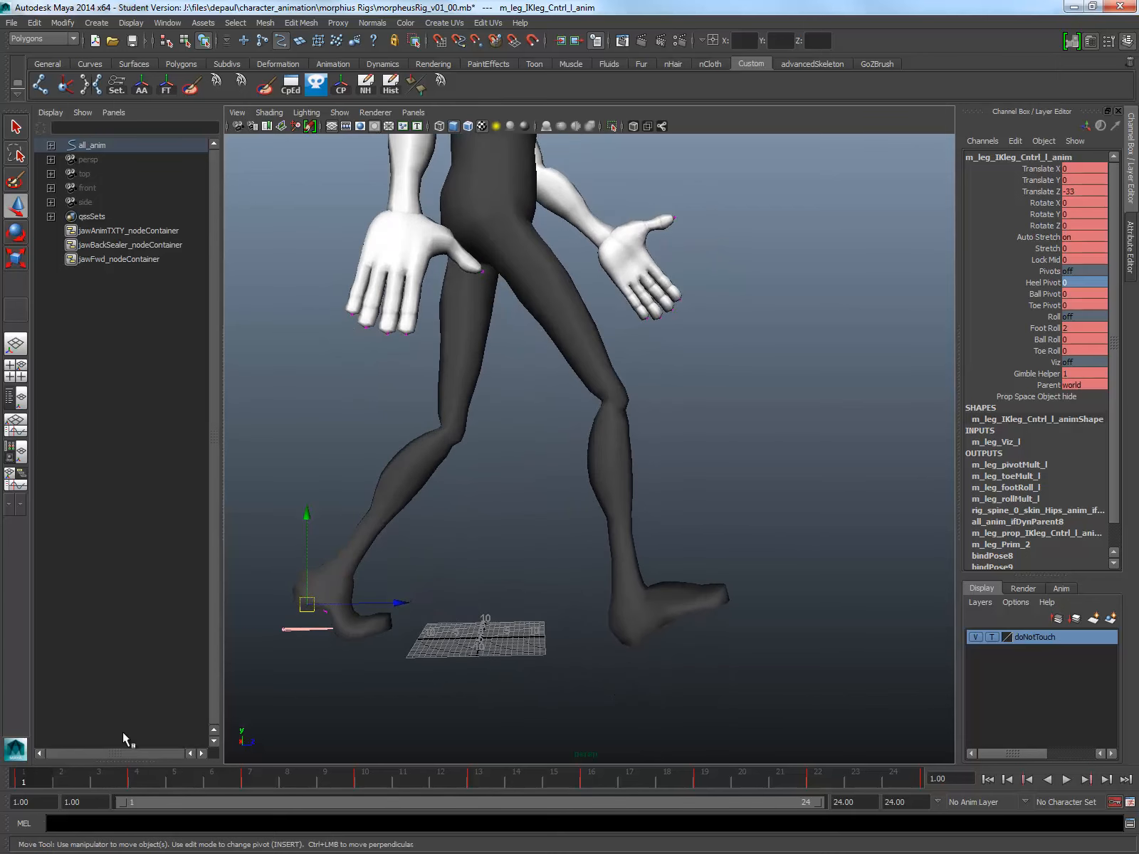
pyautogui.click(294, 720)
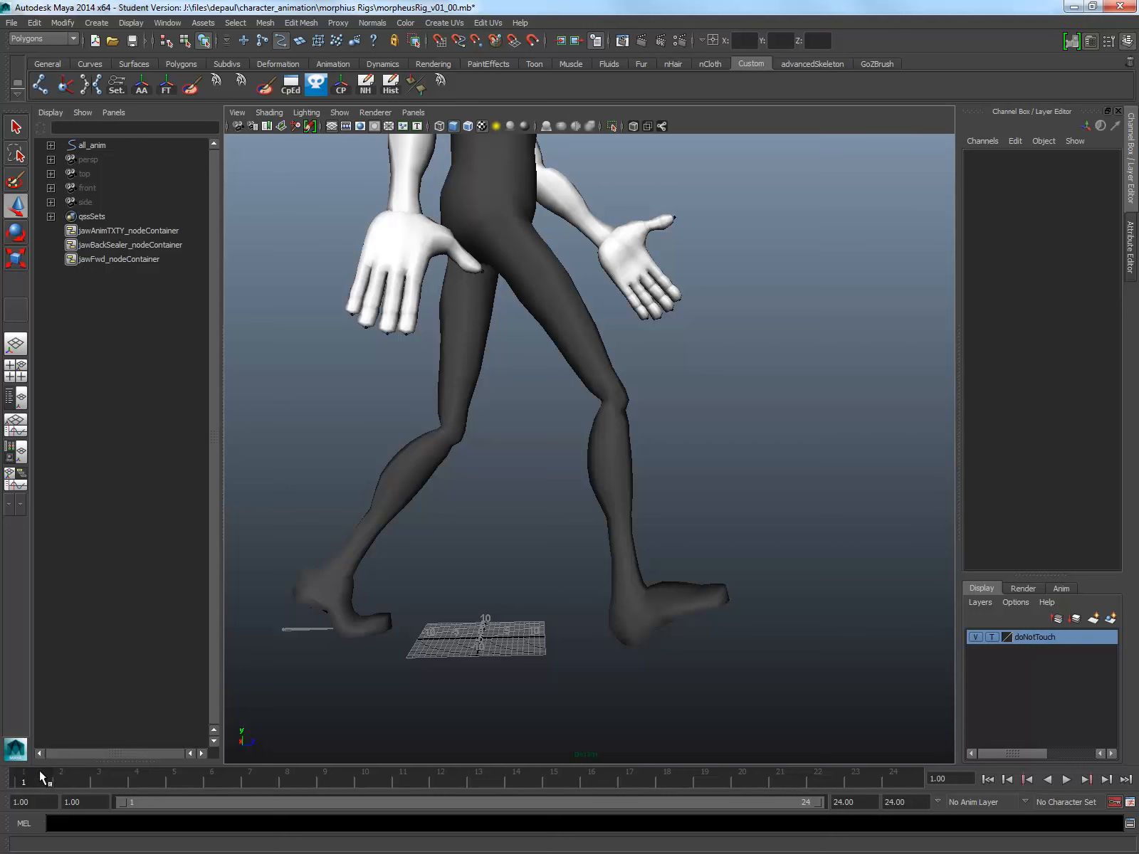
pyautogui.click(340, 114)
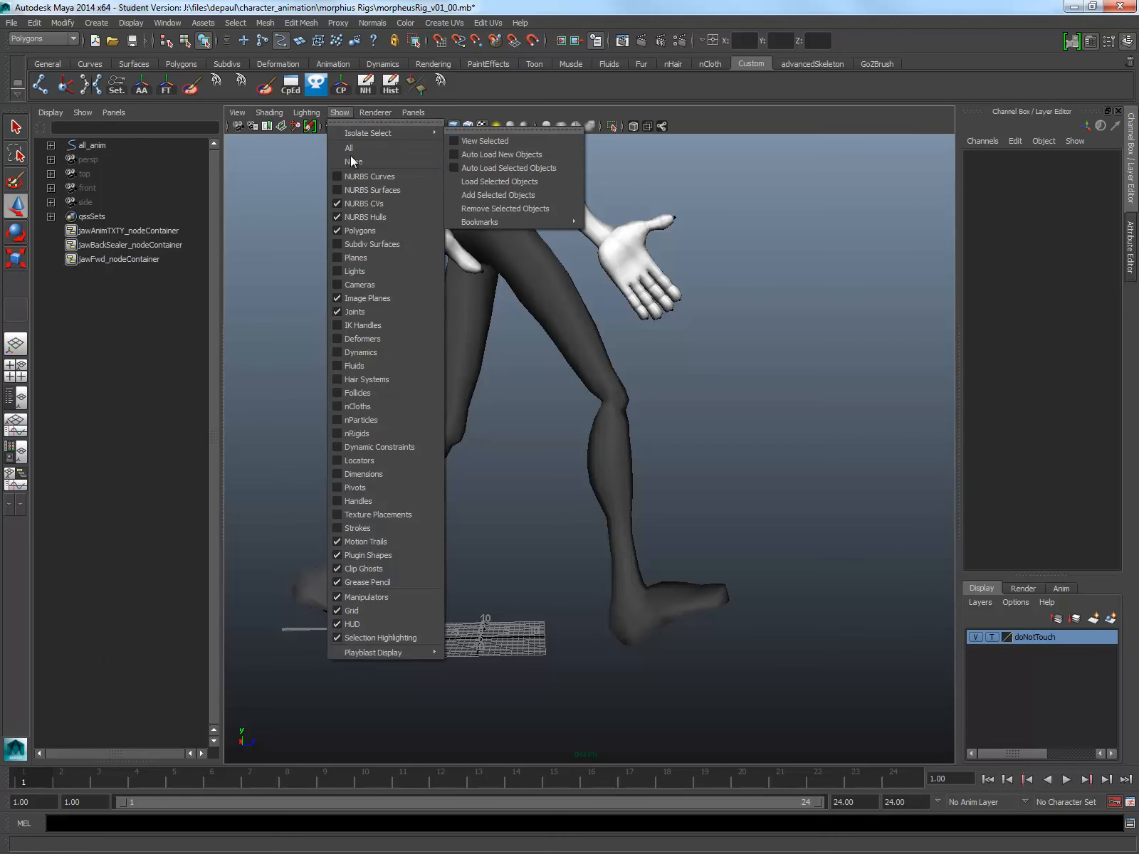
pyautogui.click(367, 176)
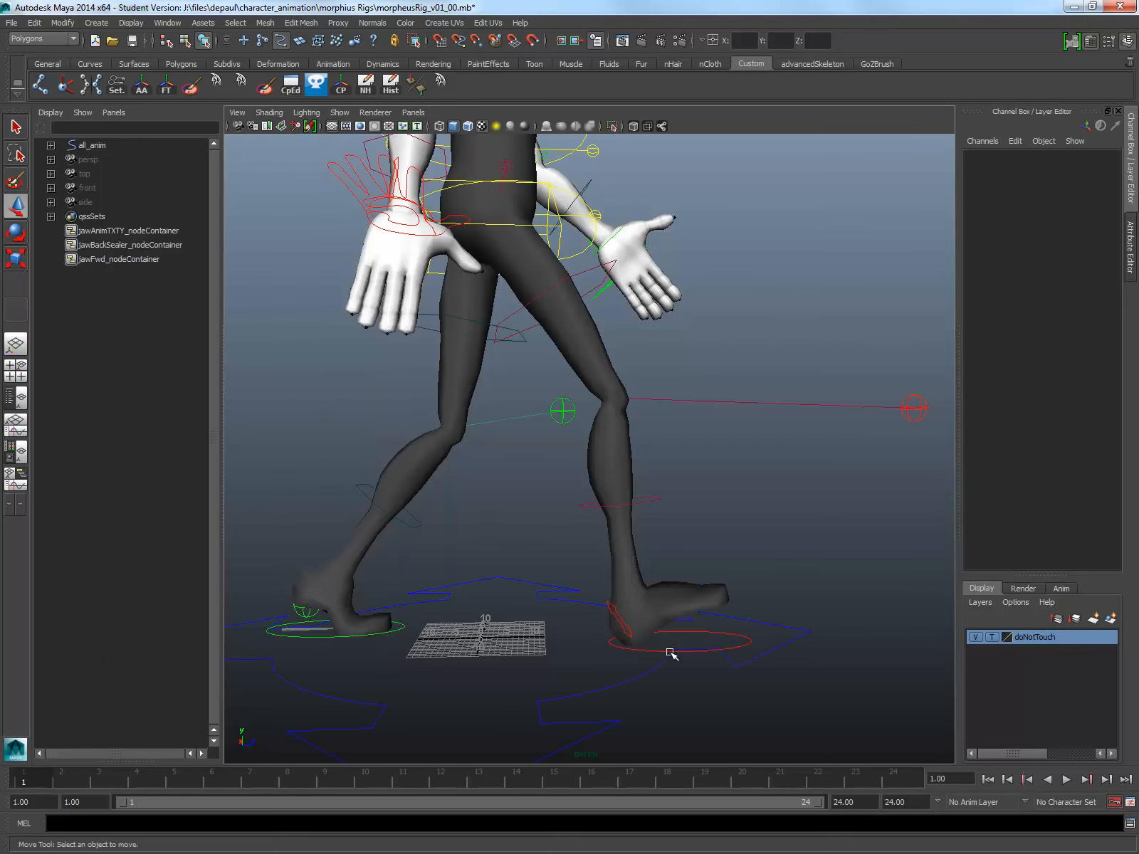
# Step: Try a negative Toe Roll on the right foot control at frame 1, and undo it
pyautogui.click(742, 645)
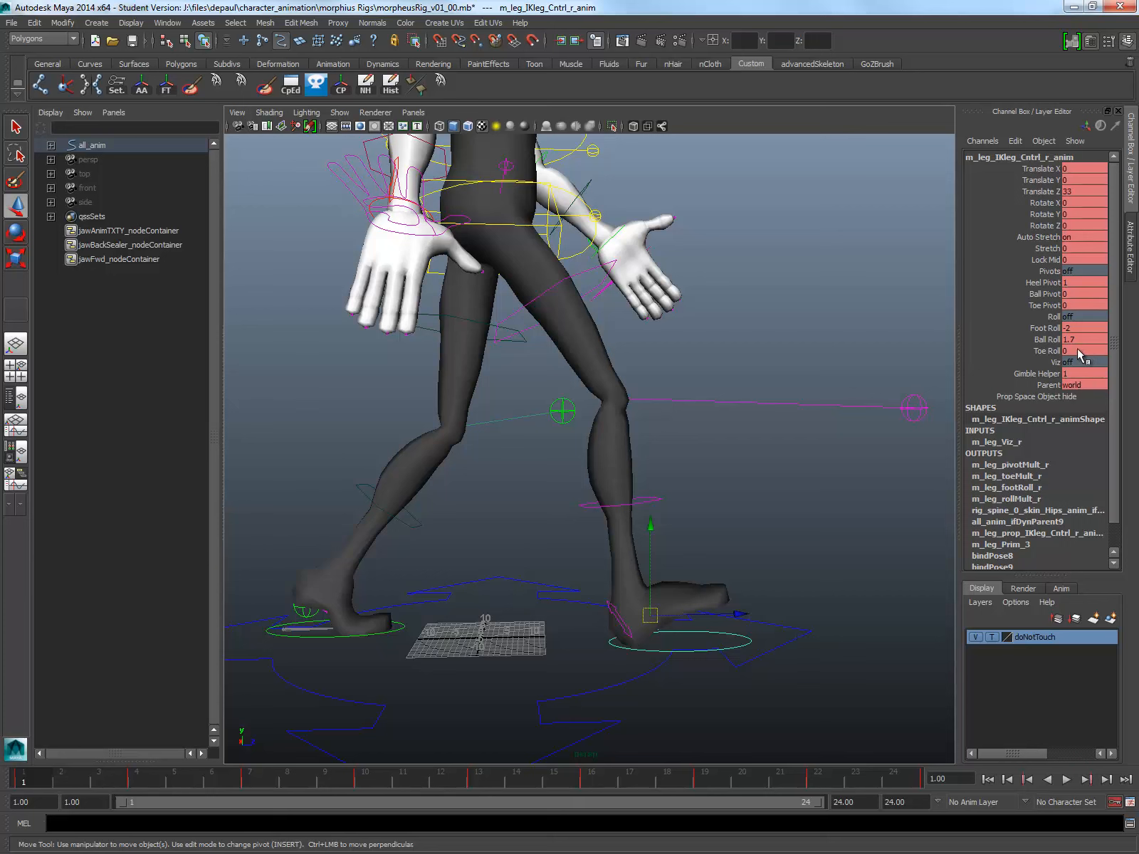
pyautogui.click(1045, 351)
pyautogui.moveTo(782, 387); pyautogui.dragTo(756, 377, button='middle')
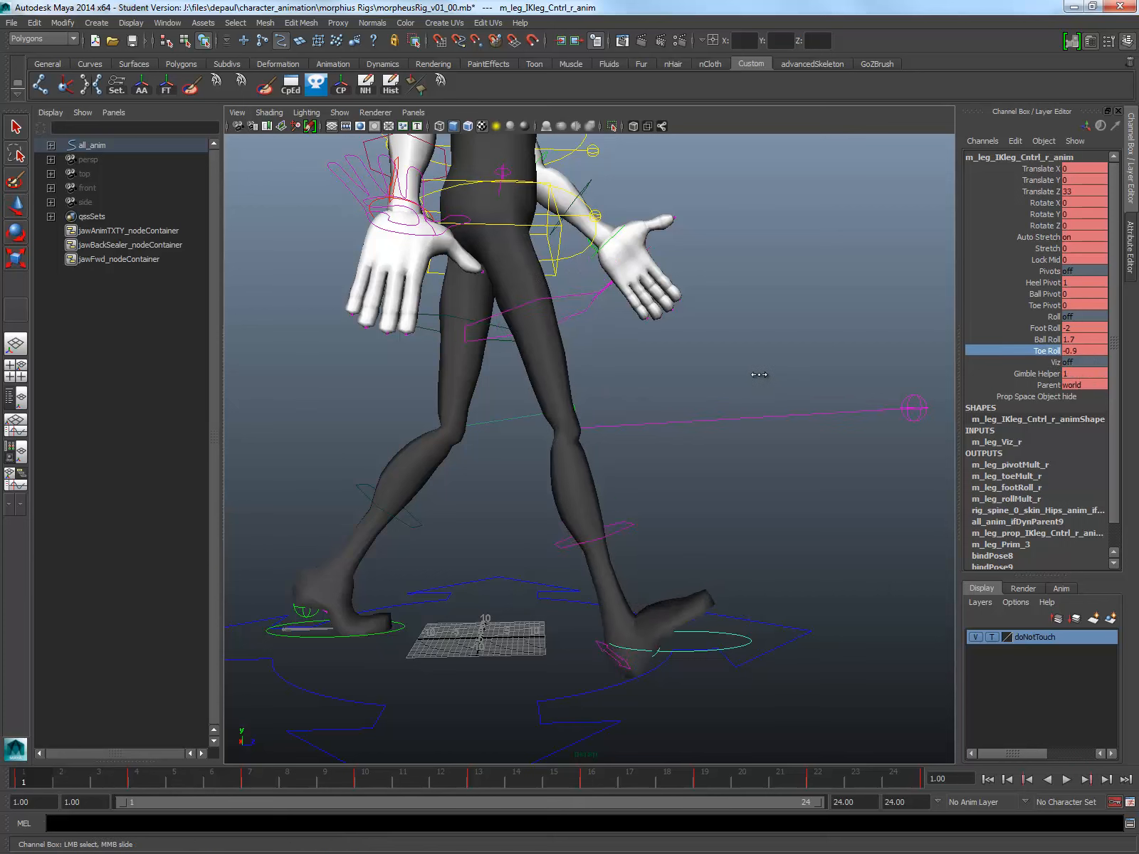
pyautogui.hotkey('ctrl', 'z')
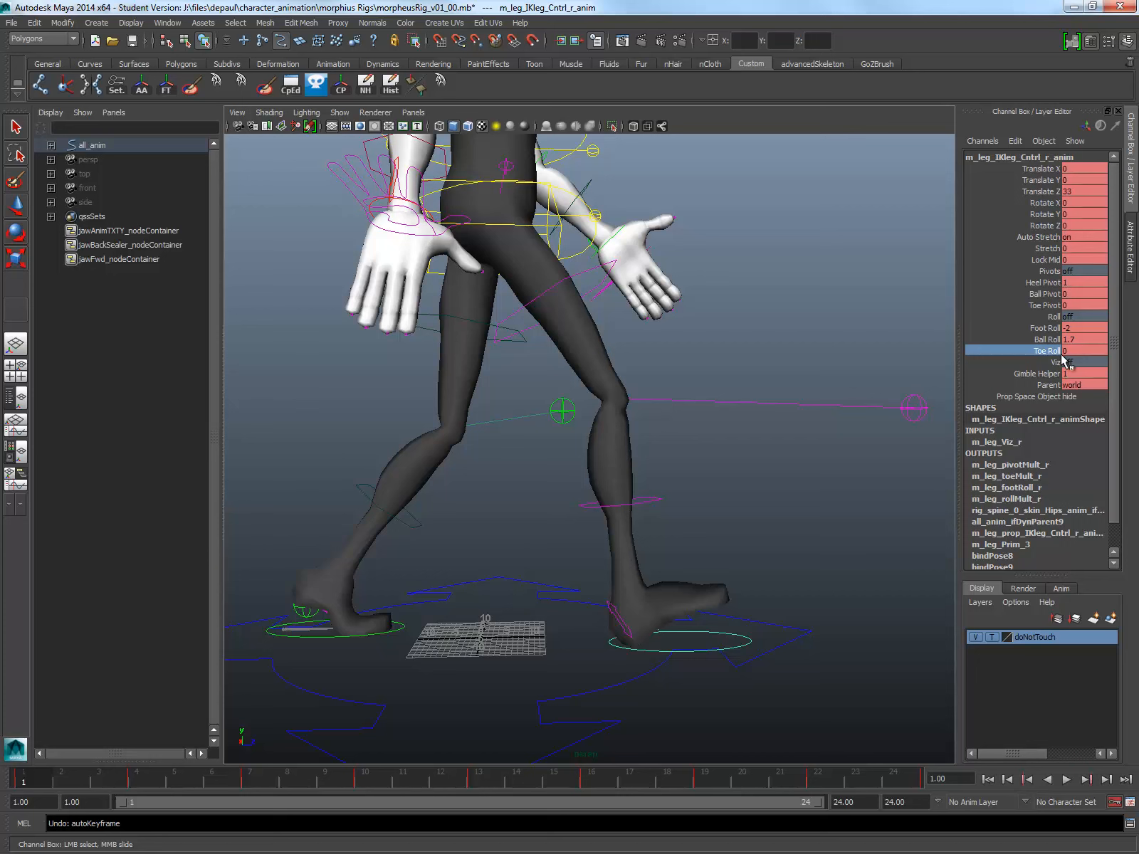
# Step: Bend the right foot's toes up at frame 1 by setting its Ball Roll to -1
pyautogui.click(1051, 339)
pyautogui.moveTo(734, 437); pyautogui.dragTo(721, 429, button='middle')
pyautogui.click(1082, 340)
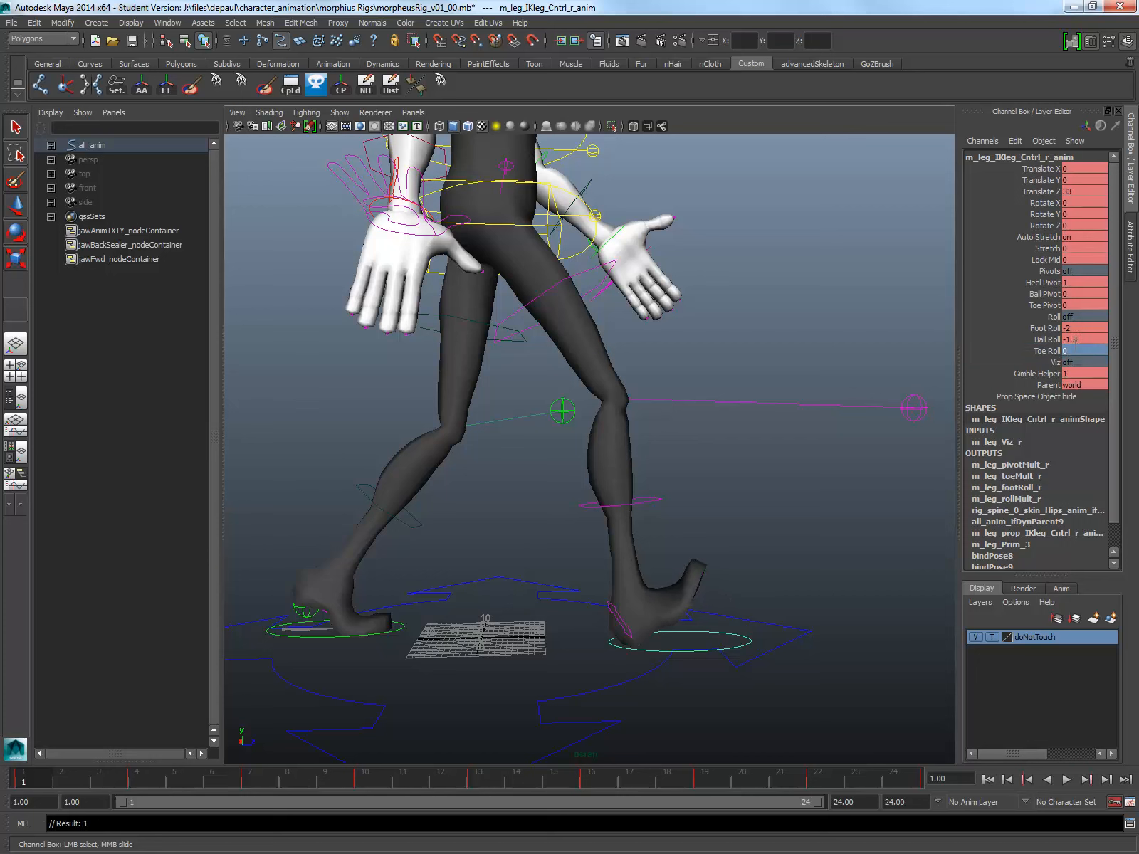
pyautogui.write('-1')
pyautogui.press('Return')
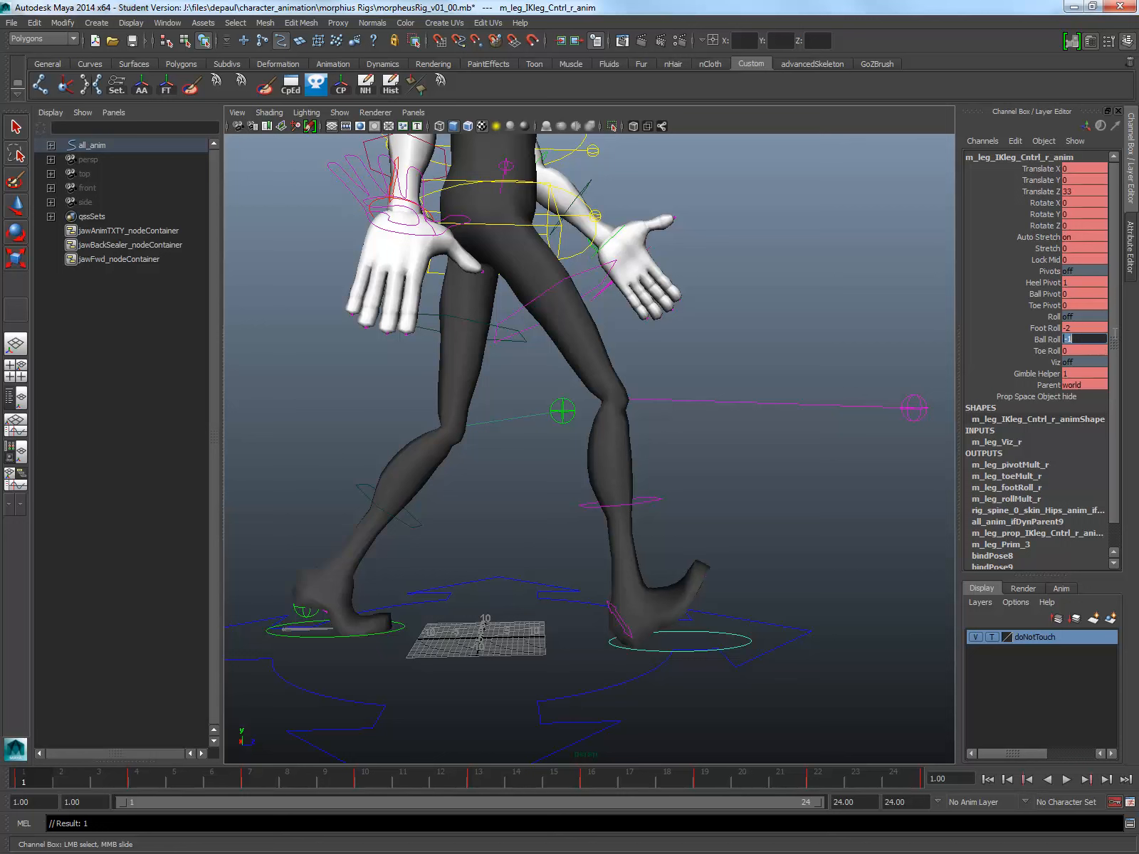
# Step: Go to frame 13 and set the left foot control's Ball Roll to -1
pyautogui.click(481, 777)
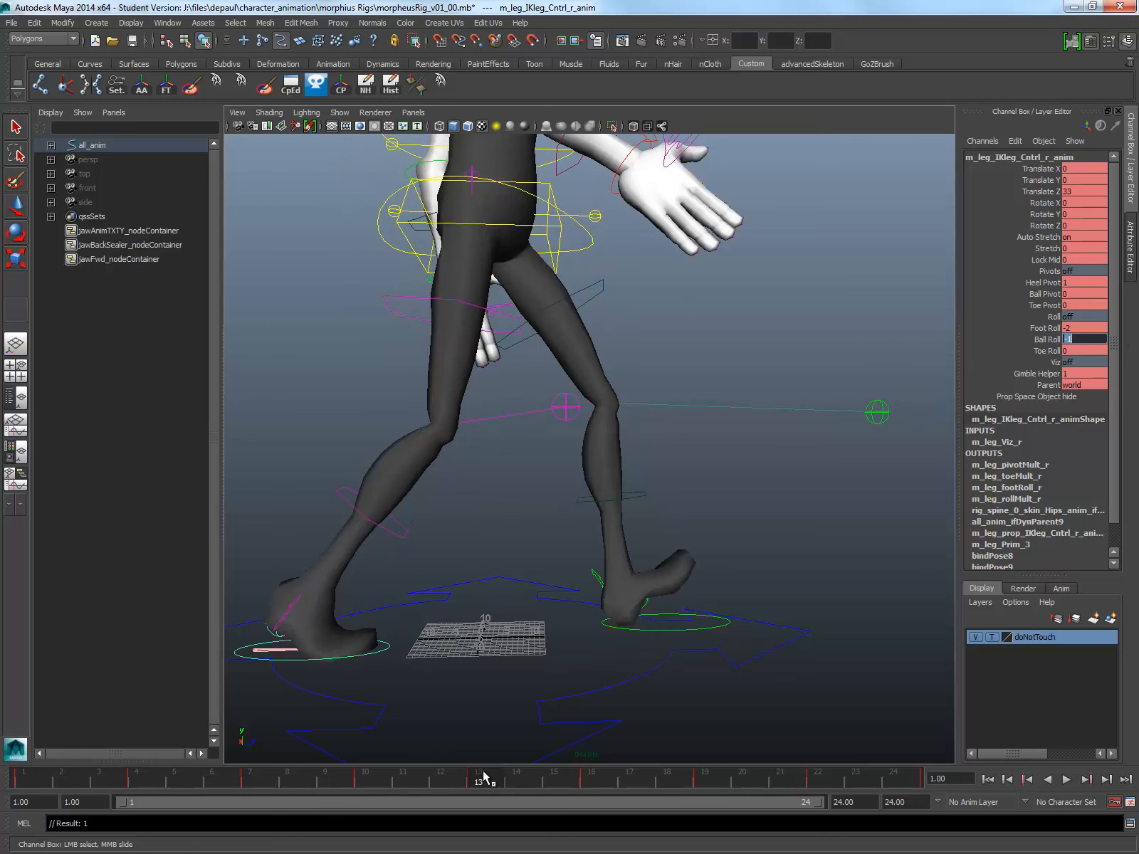
pyautogui.click(720, 628)
pyautogui.press('w')
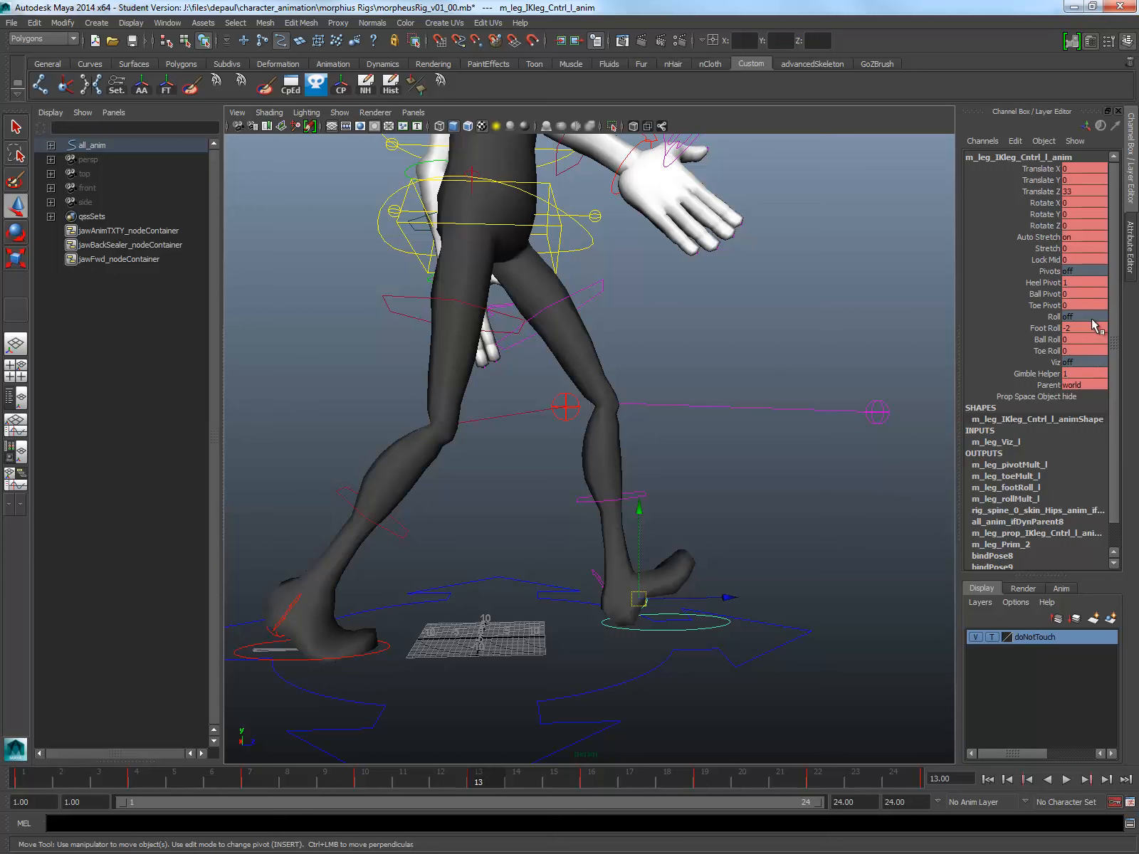
pyautogui.doubleClick(1085, 339)
pyautogui.write('-1')
pyautogui.press('Return')
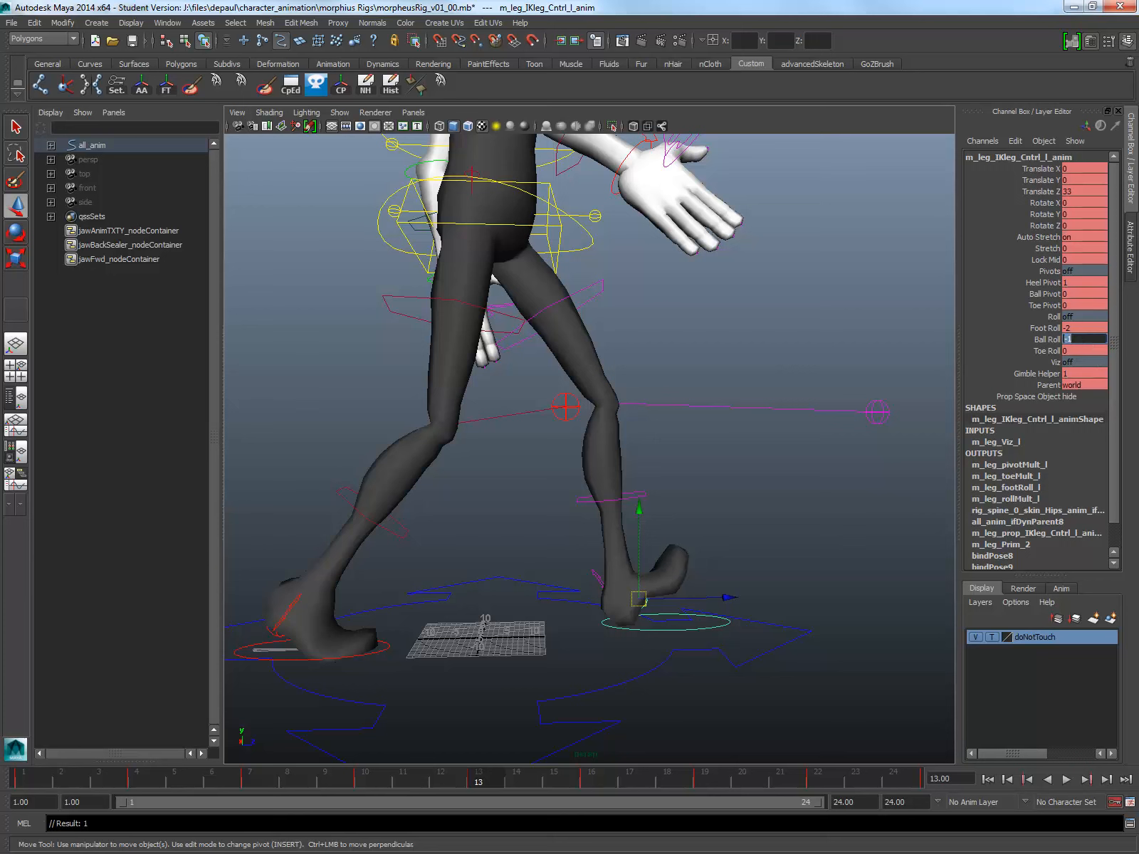
# Step: Play the walk from the side, then examine the right foot control's pose at frame 1
pyautogui.click(1066, 779)
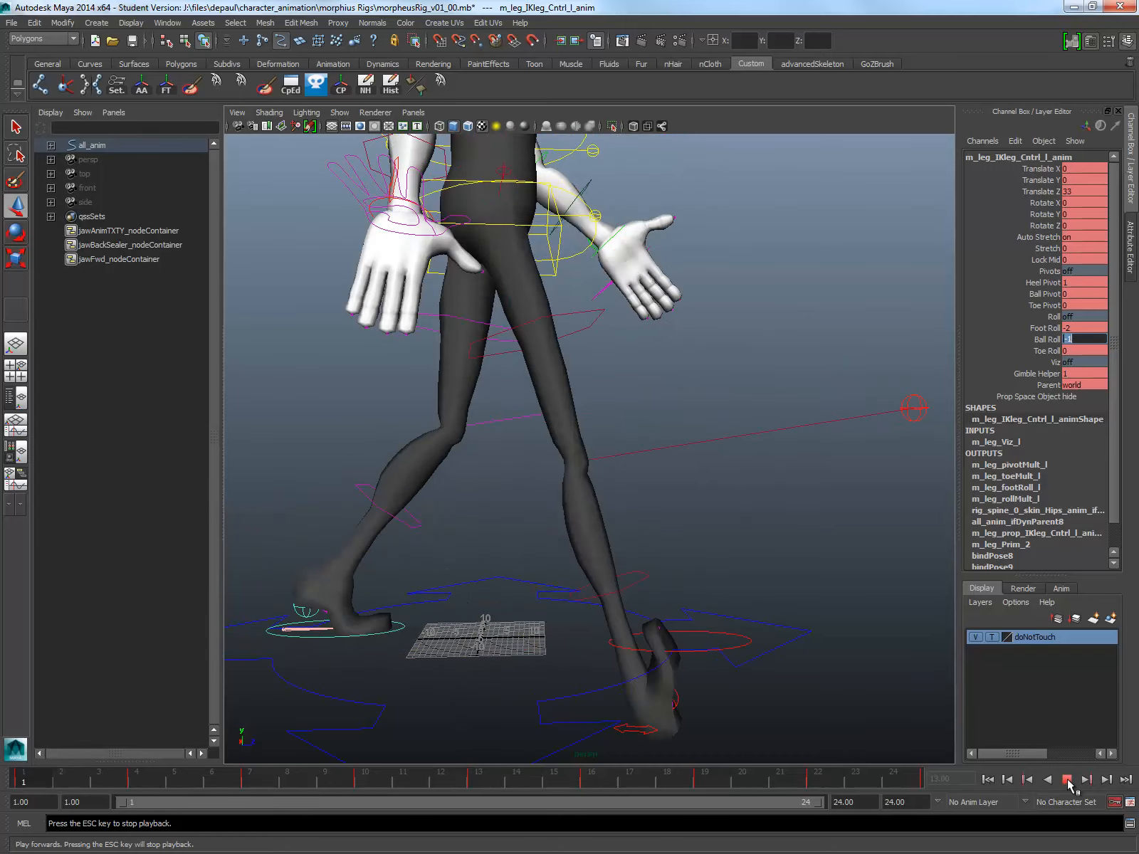
pyautogui.click(1066, 779)
pyautogui.click(254, 639)
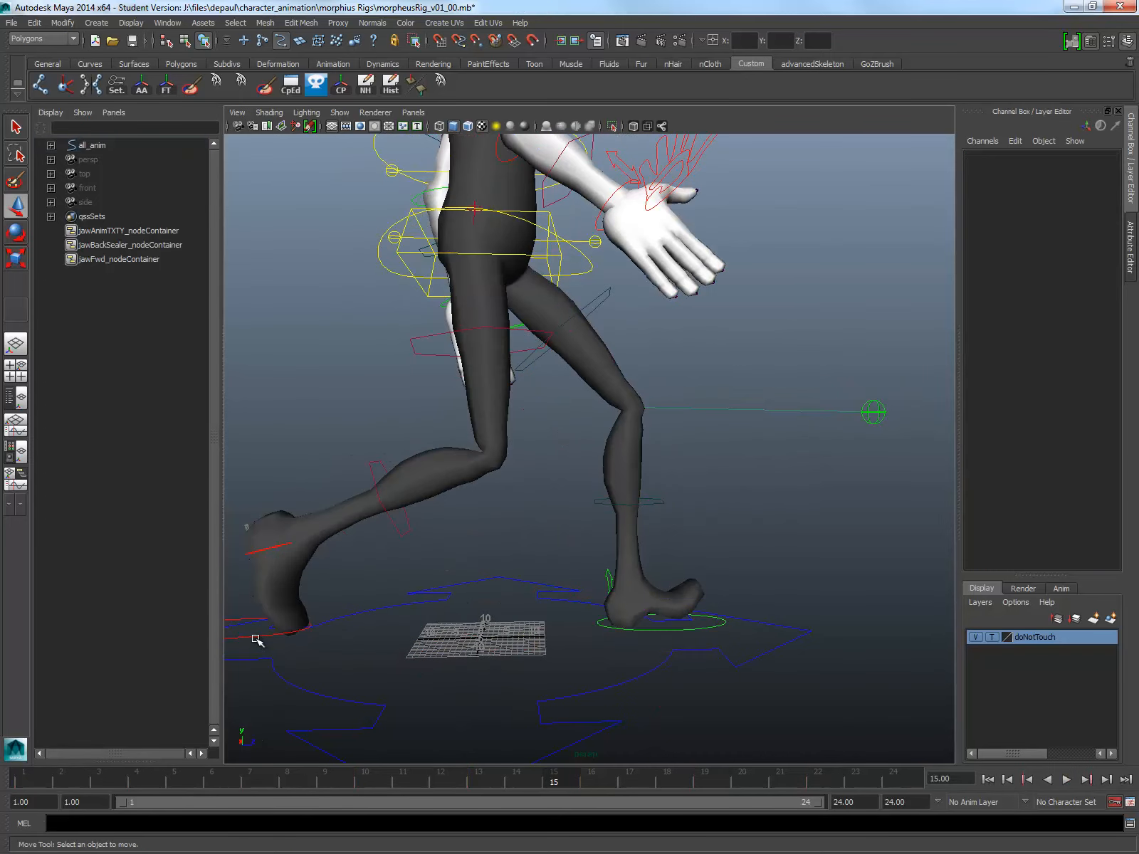
pyautogui.click(255, 636)
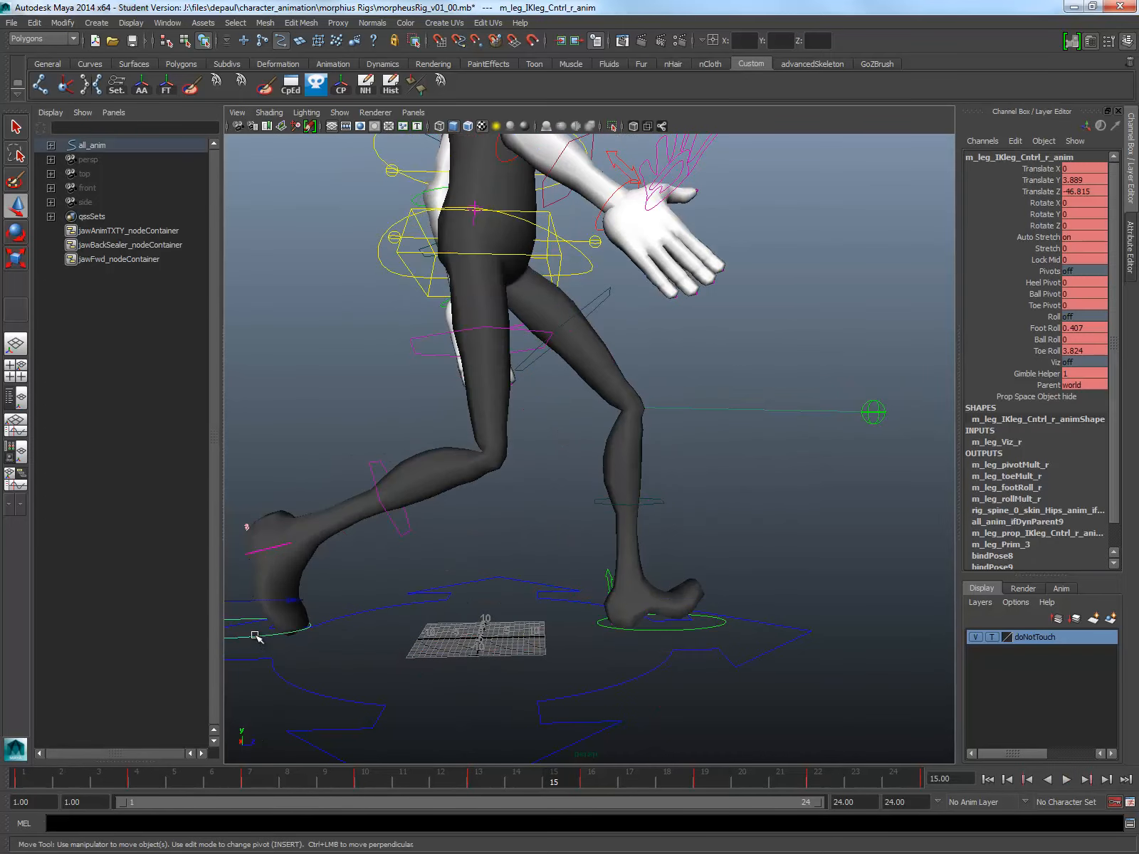
pyautogui.click(16, 779)
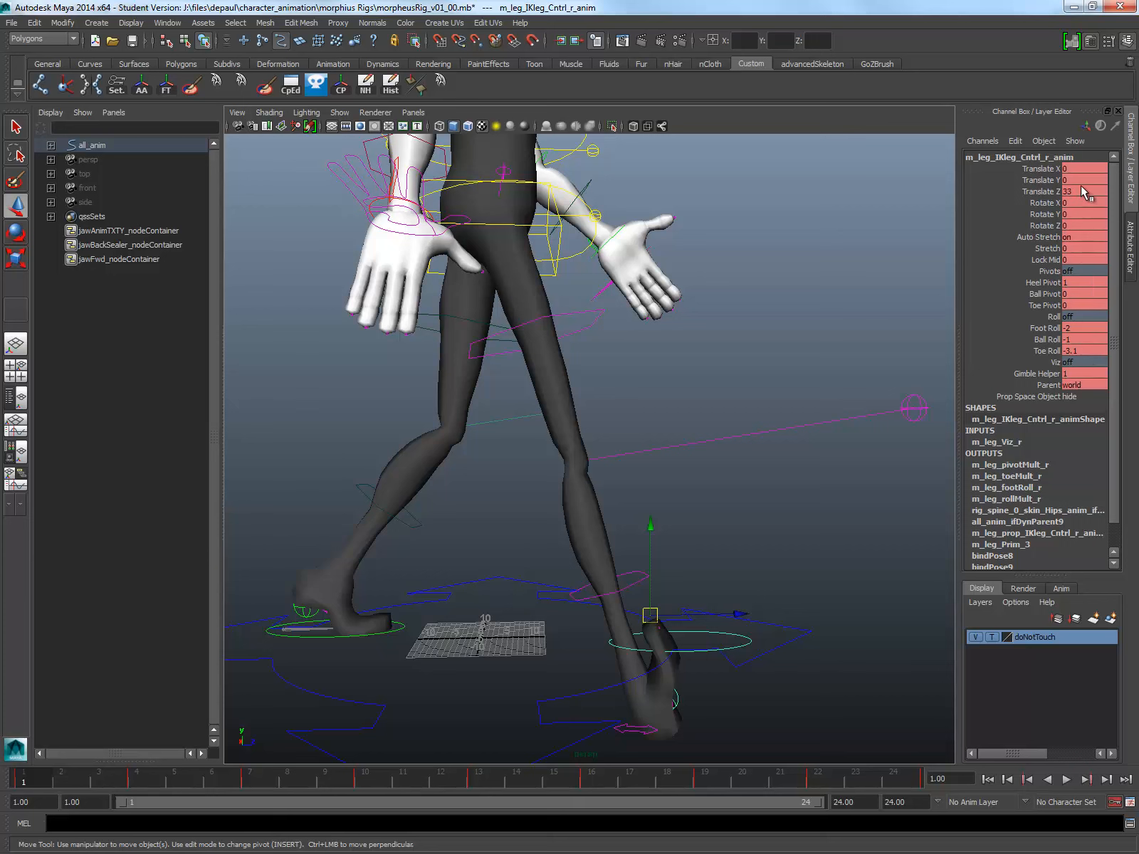
# Step: Try raising the right foot control at frame 1, undo the move, and clear the selection
pyautogui.moveTo(652, 513); pyautogui.dragTo(652, 377)
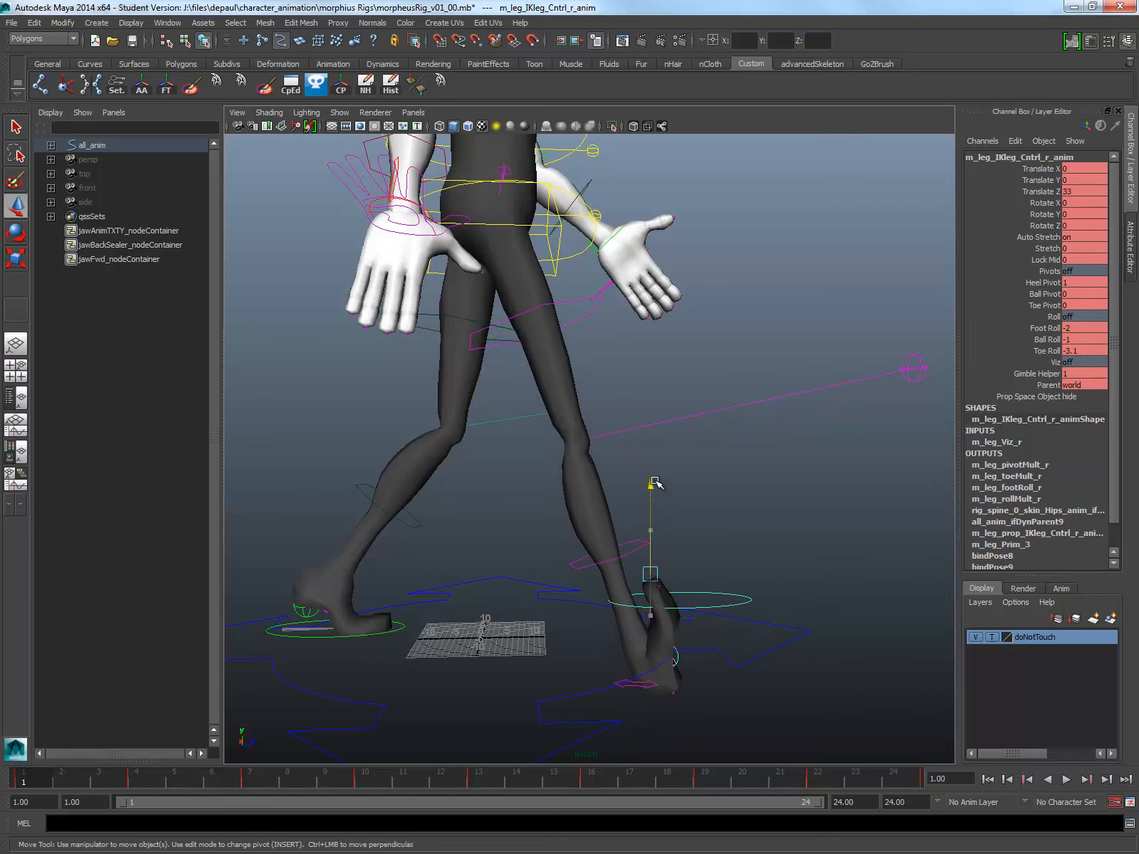
pyautogui.hotkey('ctrl', 'z')
pyautogui.click(709, 661)
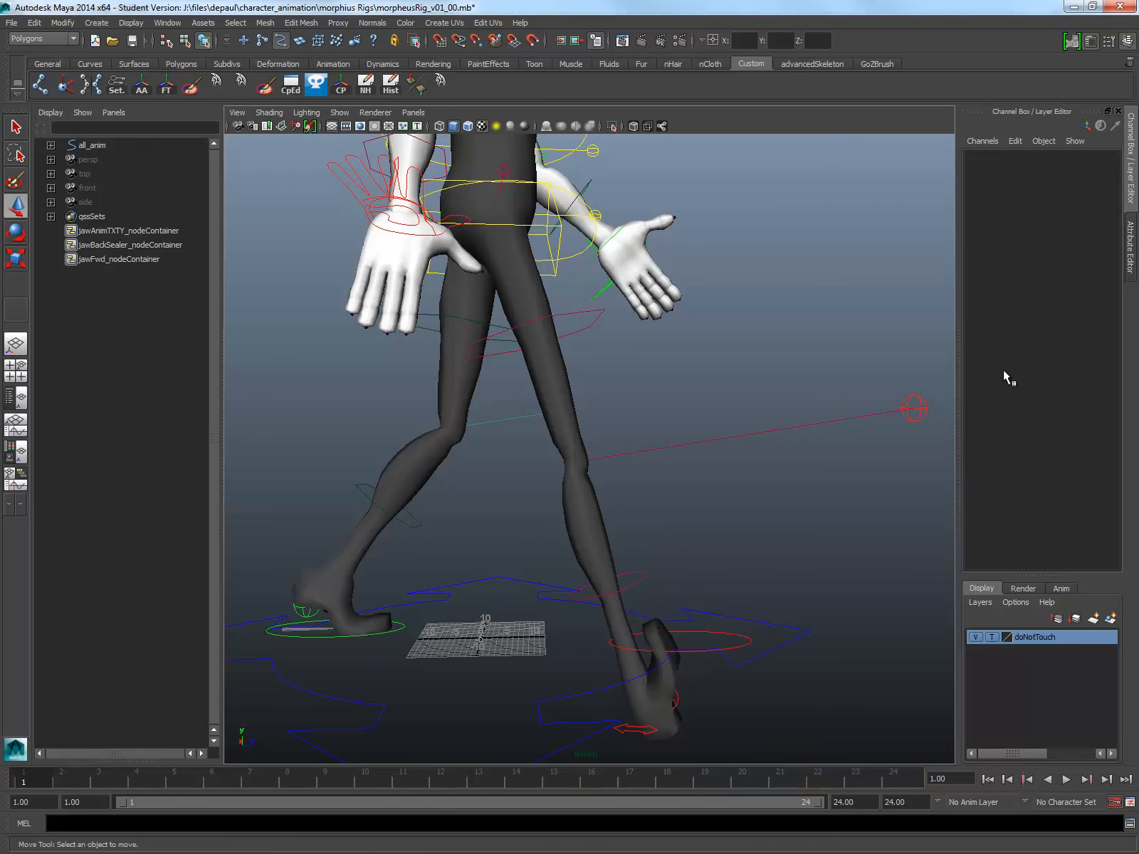
# Step: Set the right foot control's Foot Roll, Ball Roll and Toe Roll together to 1 at frame 1
pyautogui.click(749, 640)
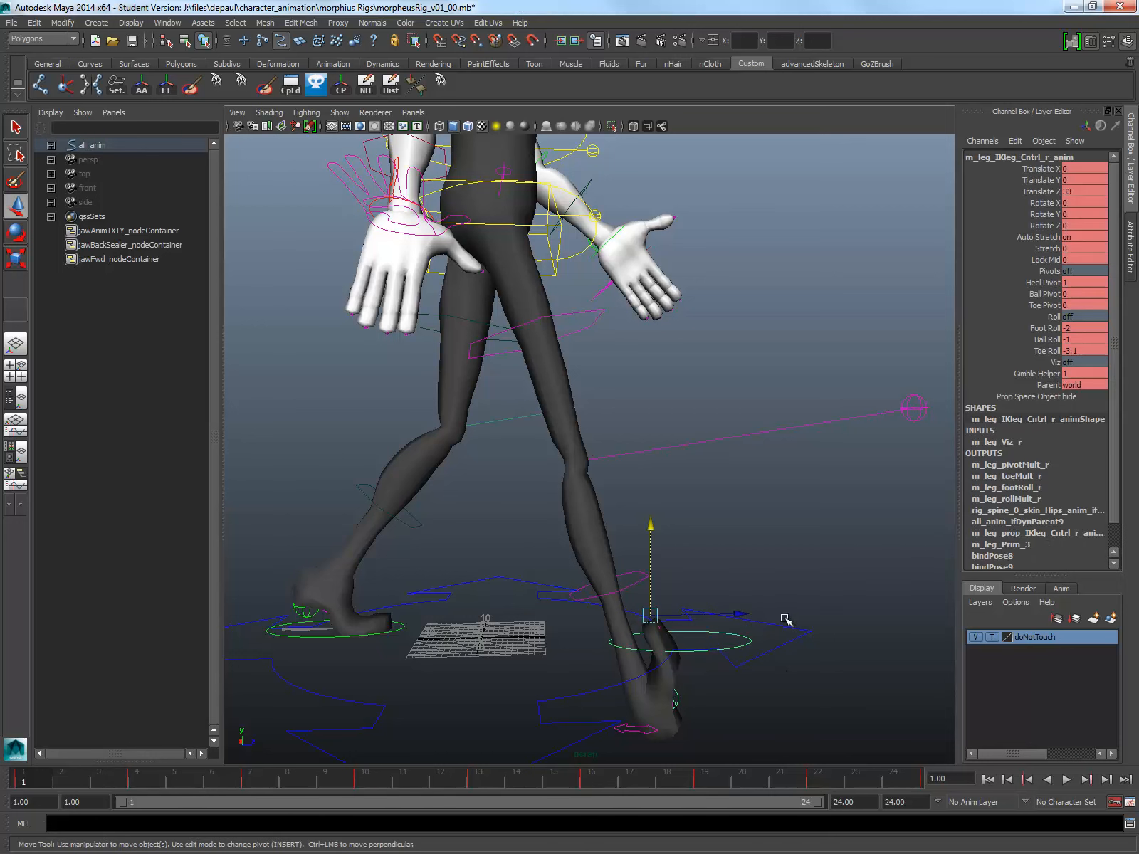
pyautogui.click(1103, 349)
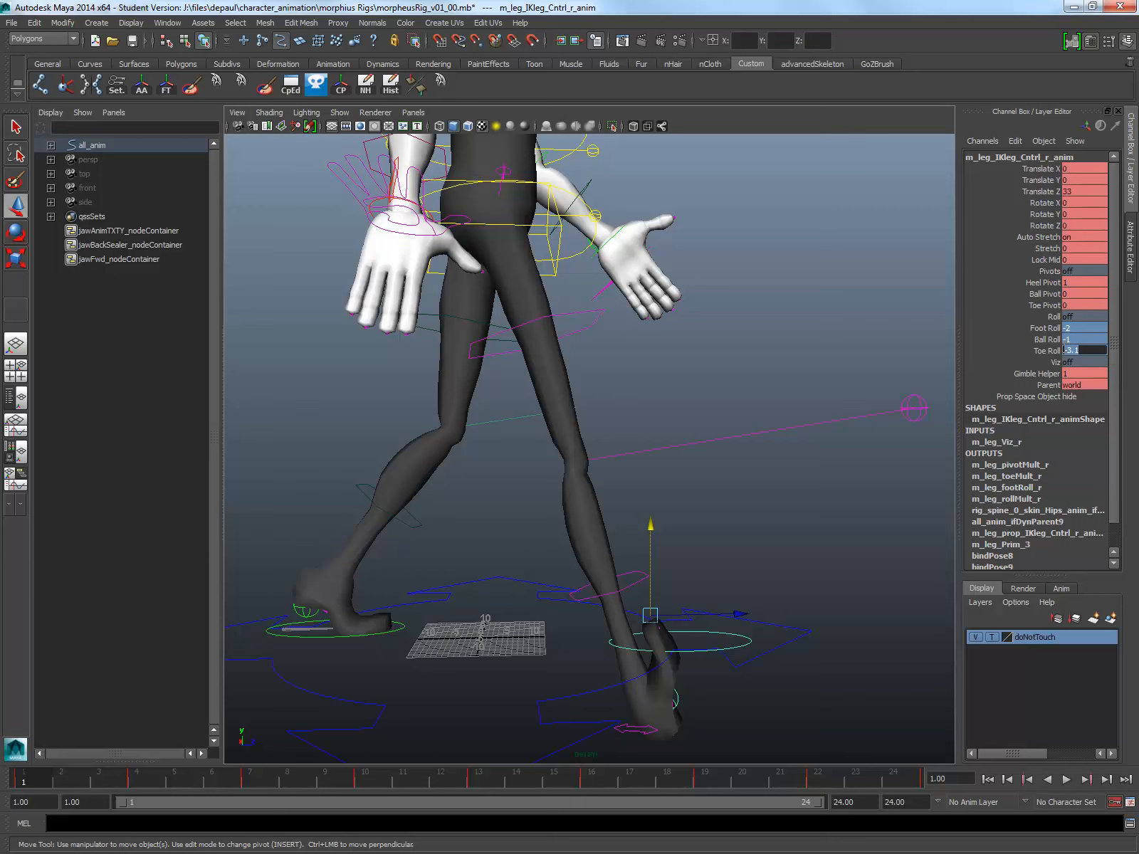
pyautogui.write('1')
pyautogui.press('Return')
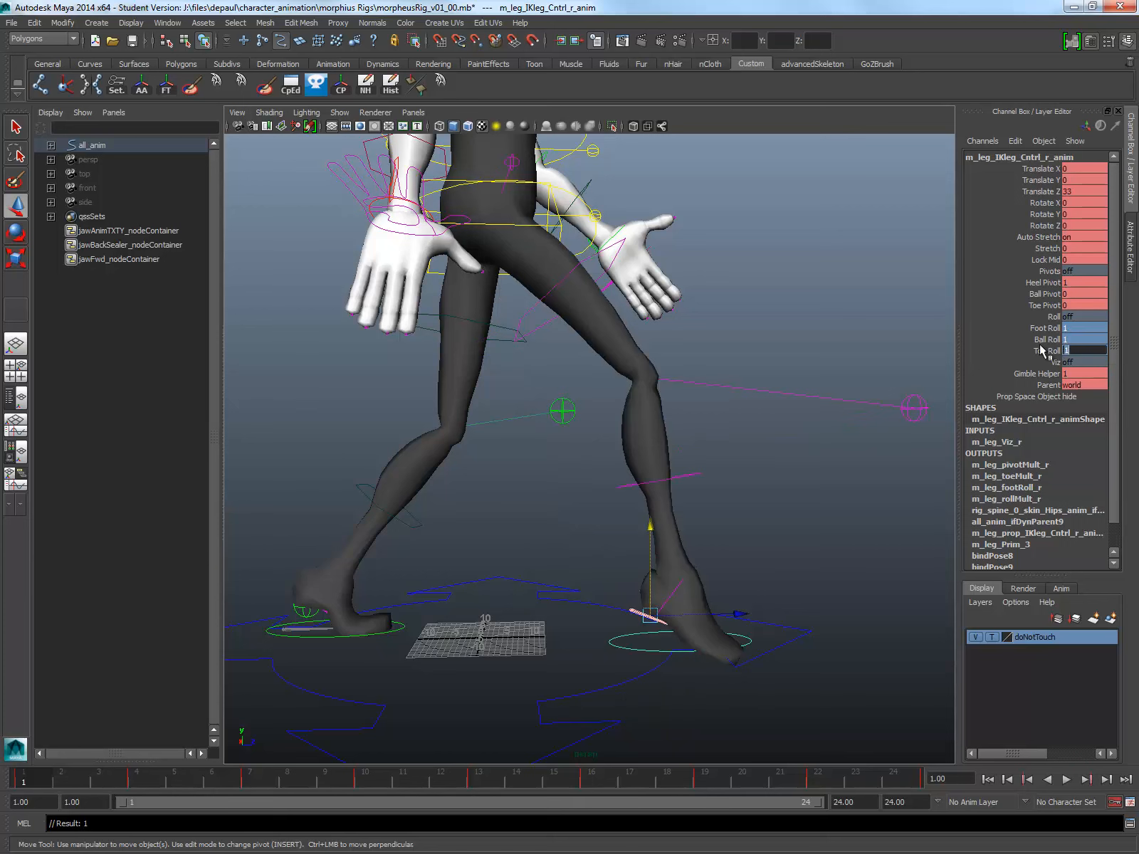
# Step: Try a Toe Roll of -1 on the right foot control at frame 1
pyautogui.click(1041, 350)
pyautogui.click(1072, 350)
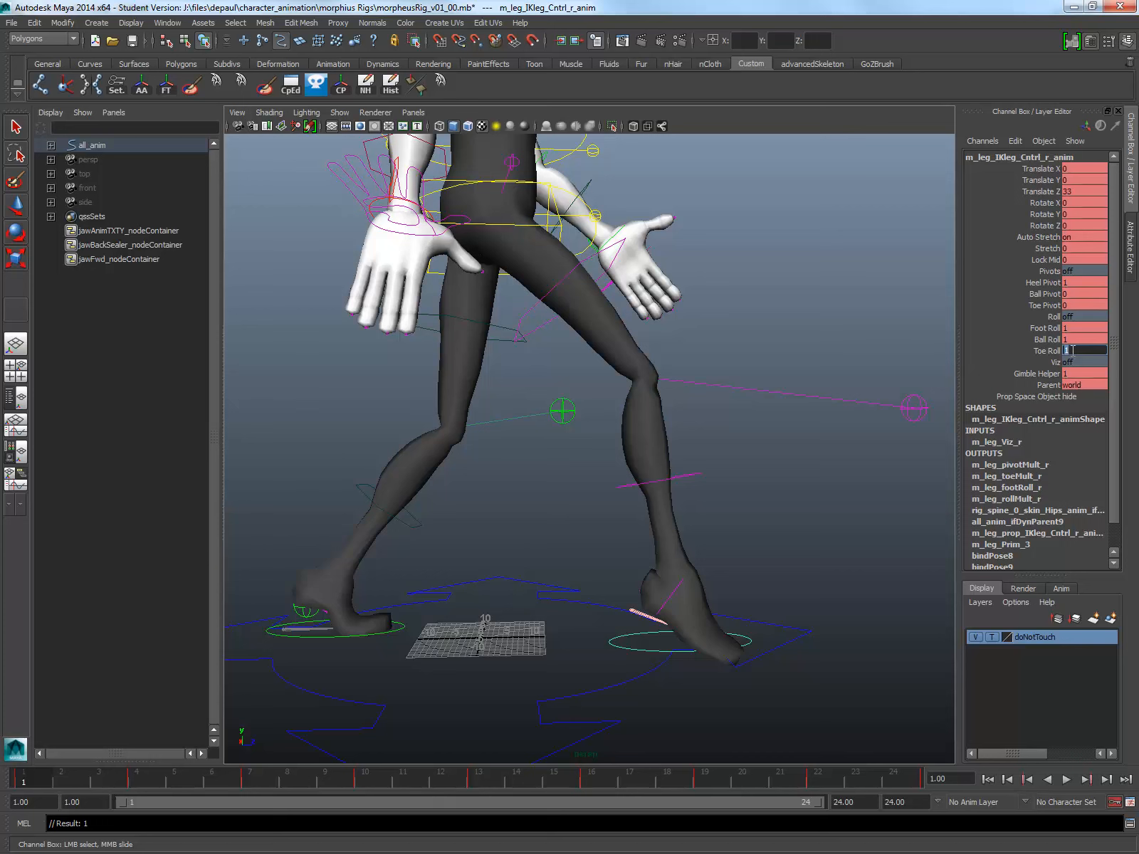
pyautogui.write('-1')
pyautogui.press('Return')
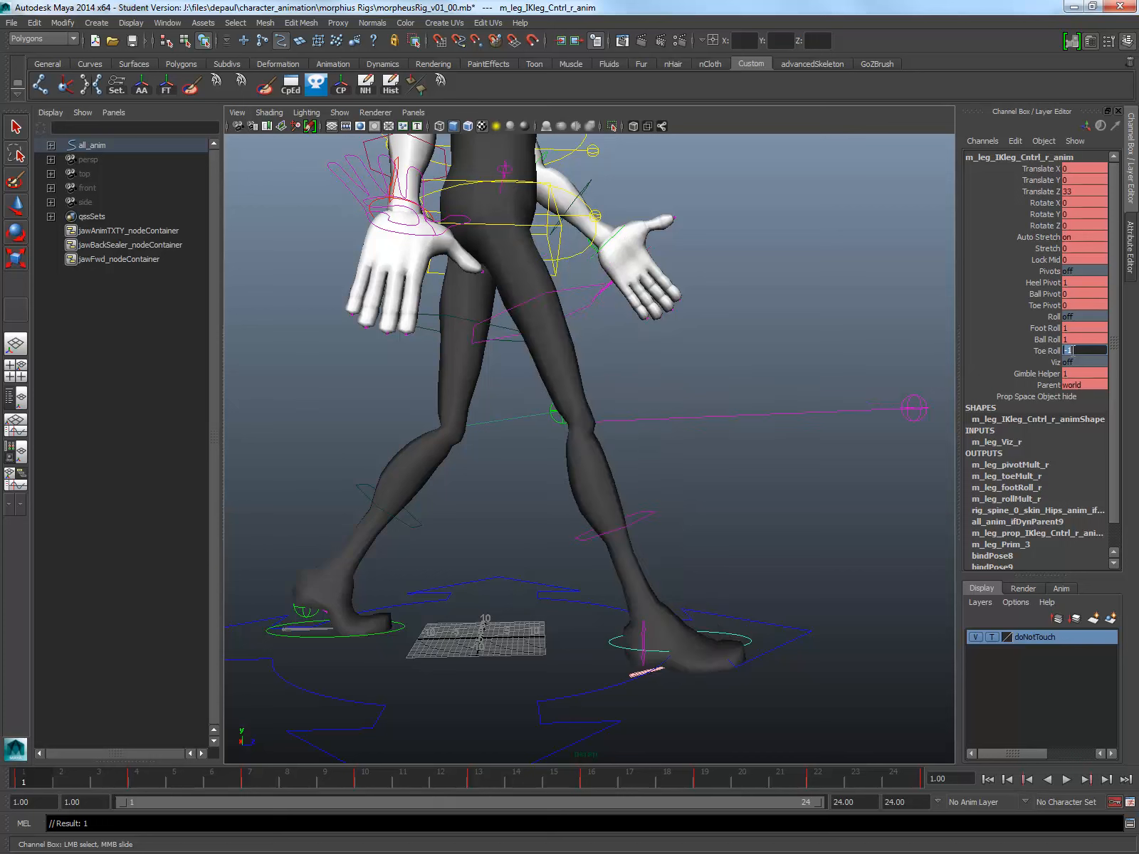
# Step: Reset the right foot control's Toe Roll to 0 at frame 1
pyautogui.click(1044, 343)
pyautogui.click(1044, 349)
pyautogui.click(1076, 351)
pyautogui.write('0')
pyautogui.press('Return')
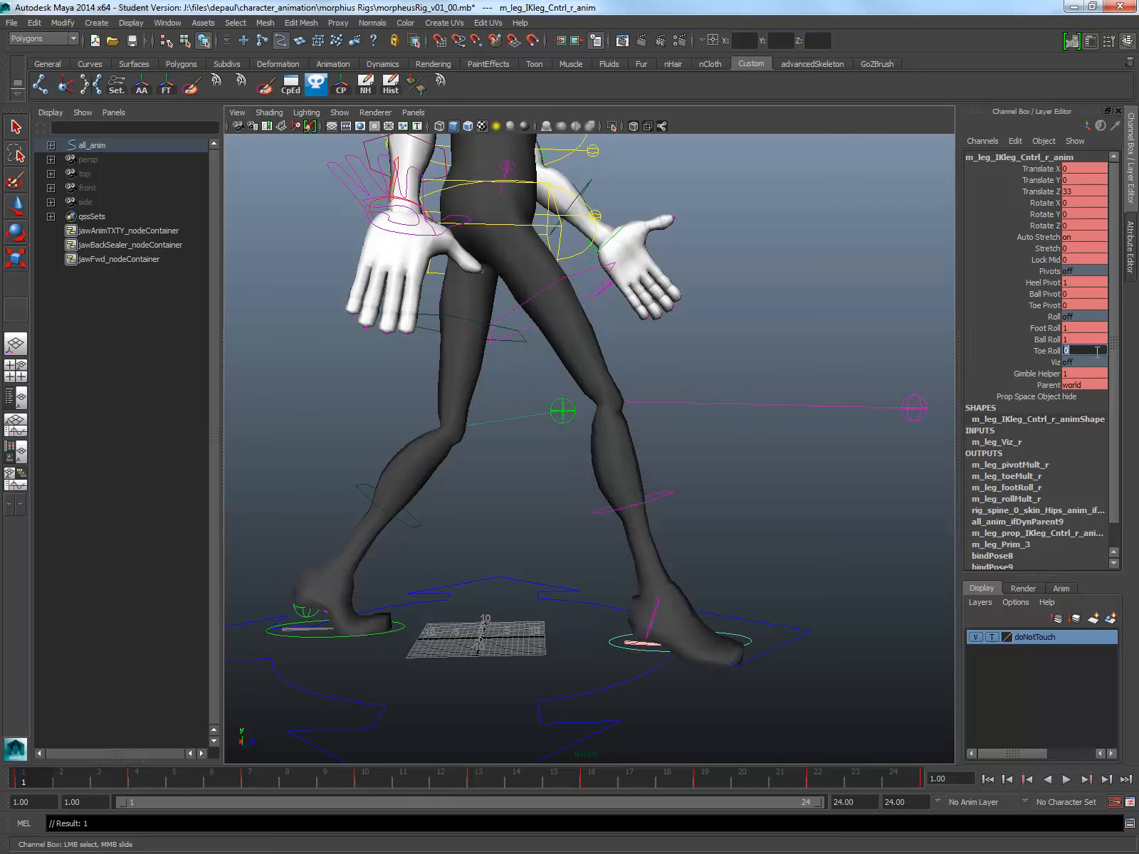
# Step: Set the right foot control's Foot Roll to -2.2 and Ball Roll to -1 at frame 1
pyautogui.click(1041, 339)
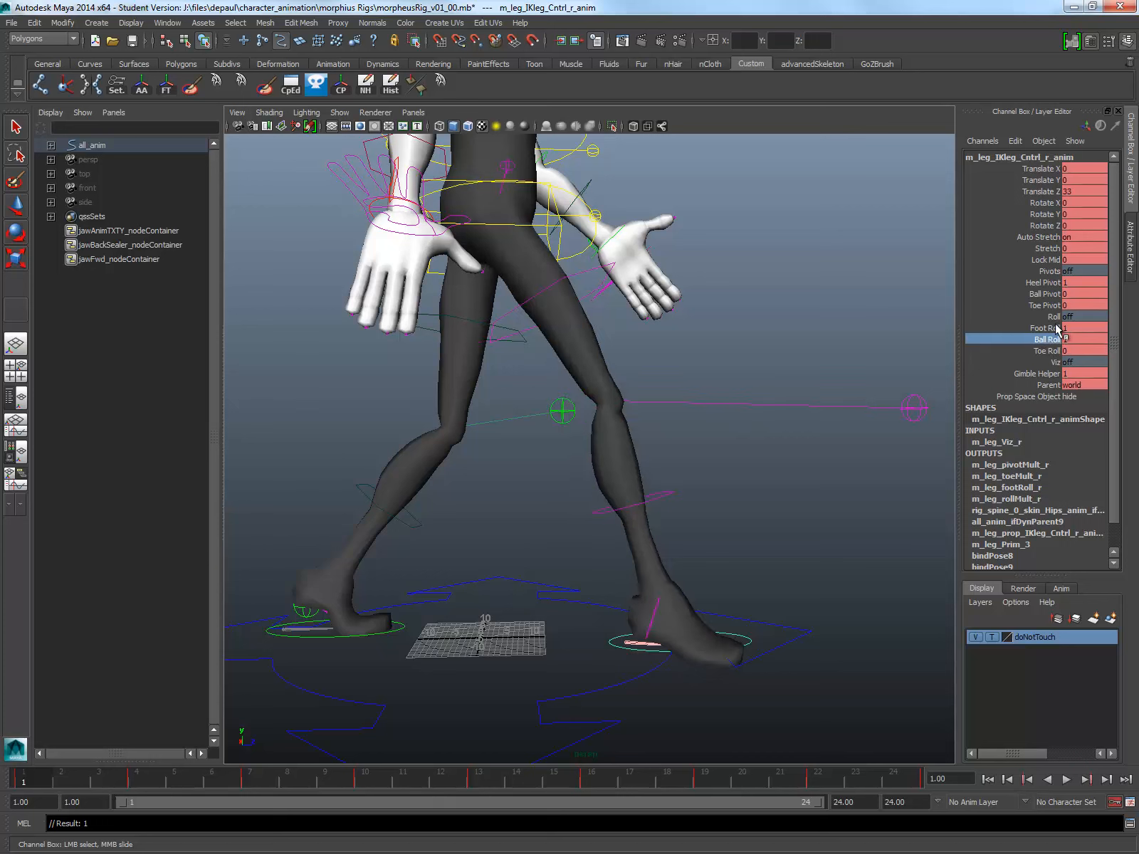
pyautogui.click(977, 328)
pyautogui.moveTo(783, 336); pyautogui.dragTo(768, 330, button='middle')
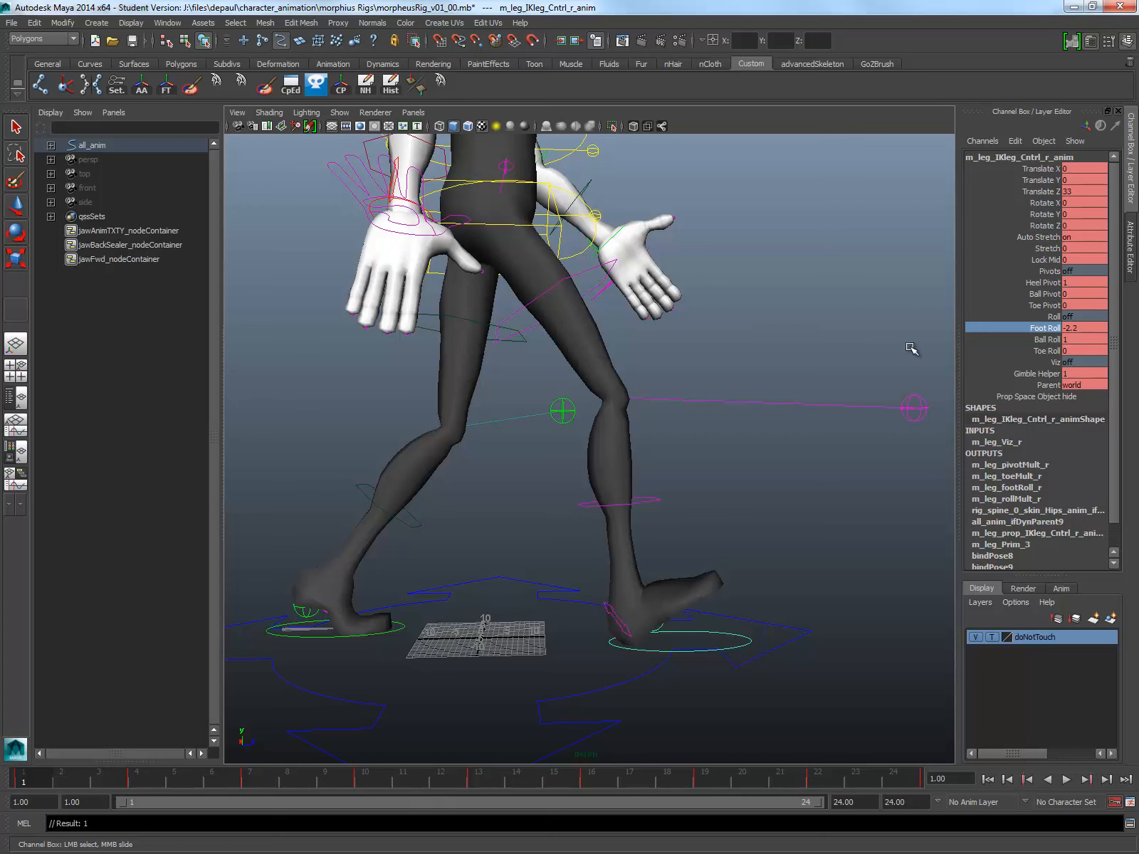
pyautogui.doubleClick(1087, 339)
pyautogui.write('-1')
pyautogui.press('Return')
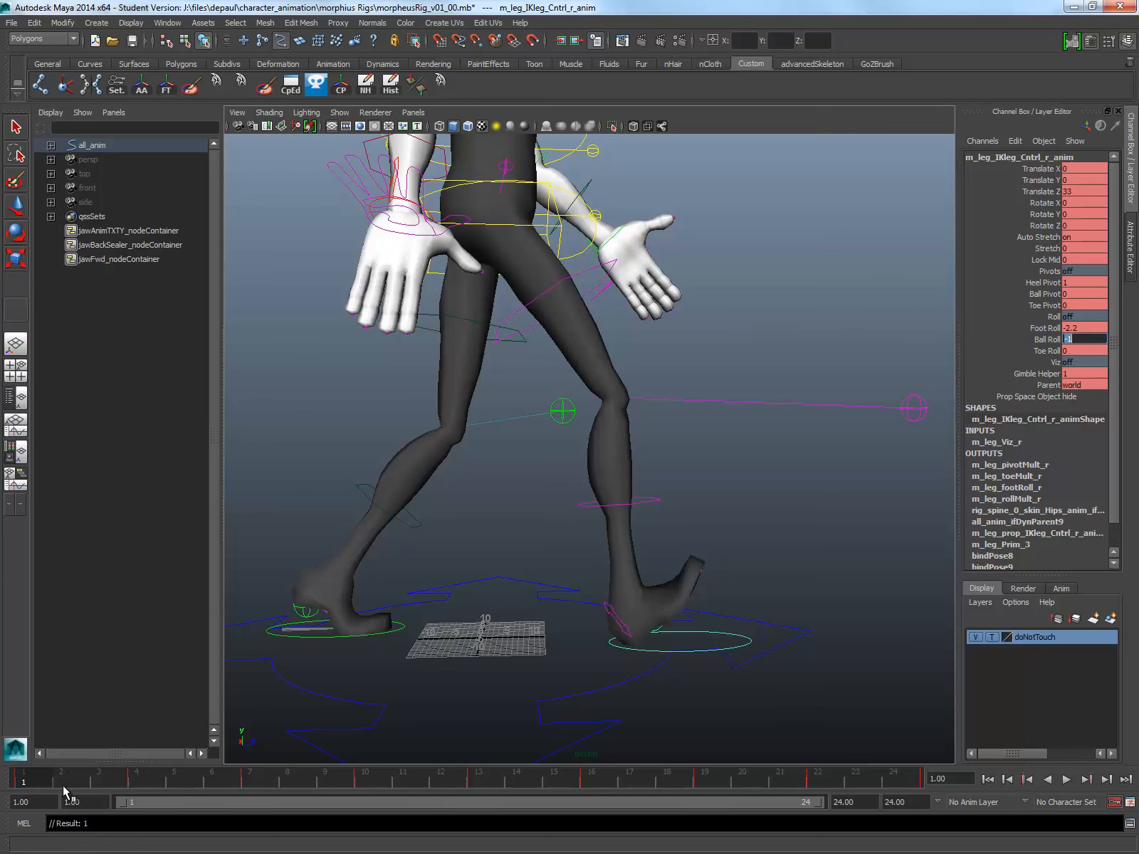
# Step: Play the start of the cycle, stop at frame 4, and set the right foot control's Ball Roll to 0
pyautogui.hotkey('alt', 'v')
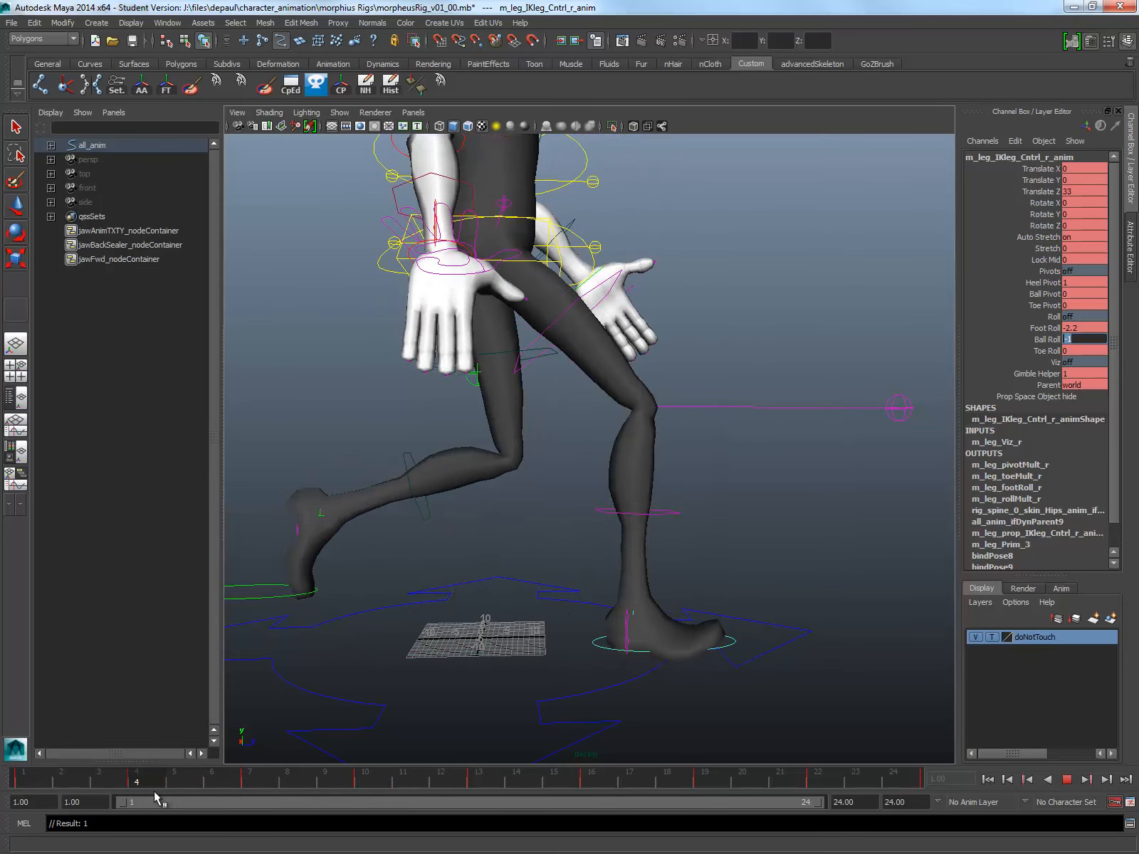
pyautogui.hotkey('alt', 'v')
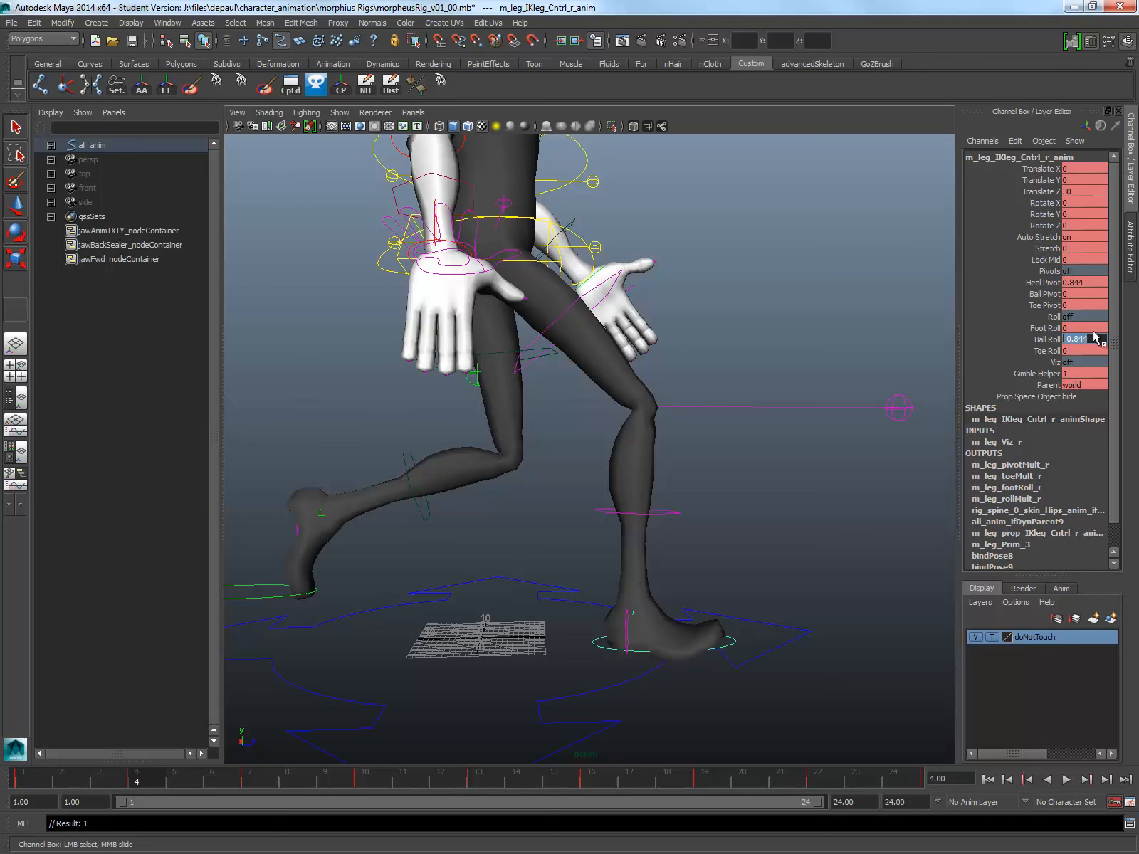
pyautogui.write('0')
pyautogui.press('Return')
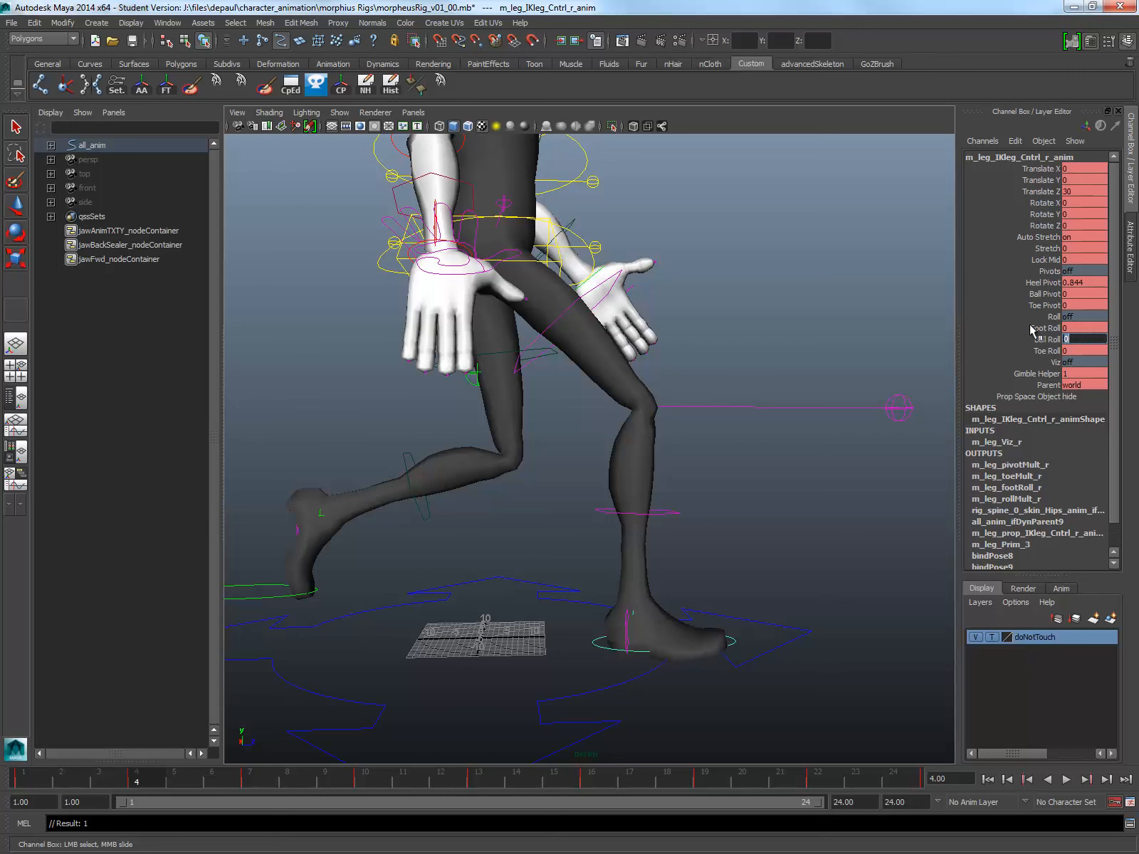
# Step: Set the left foot control's Ball Roll to 0 at frame 16
pyautogui.click(492, 781)
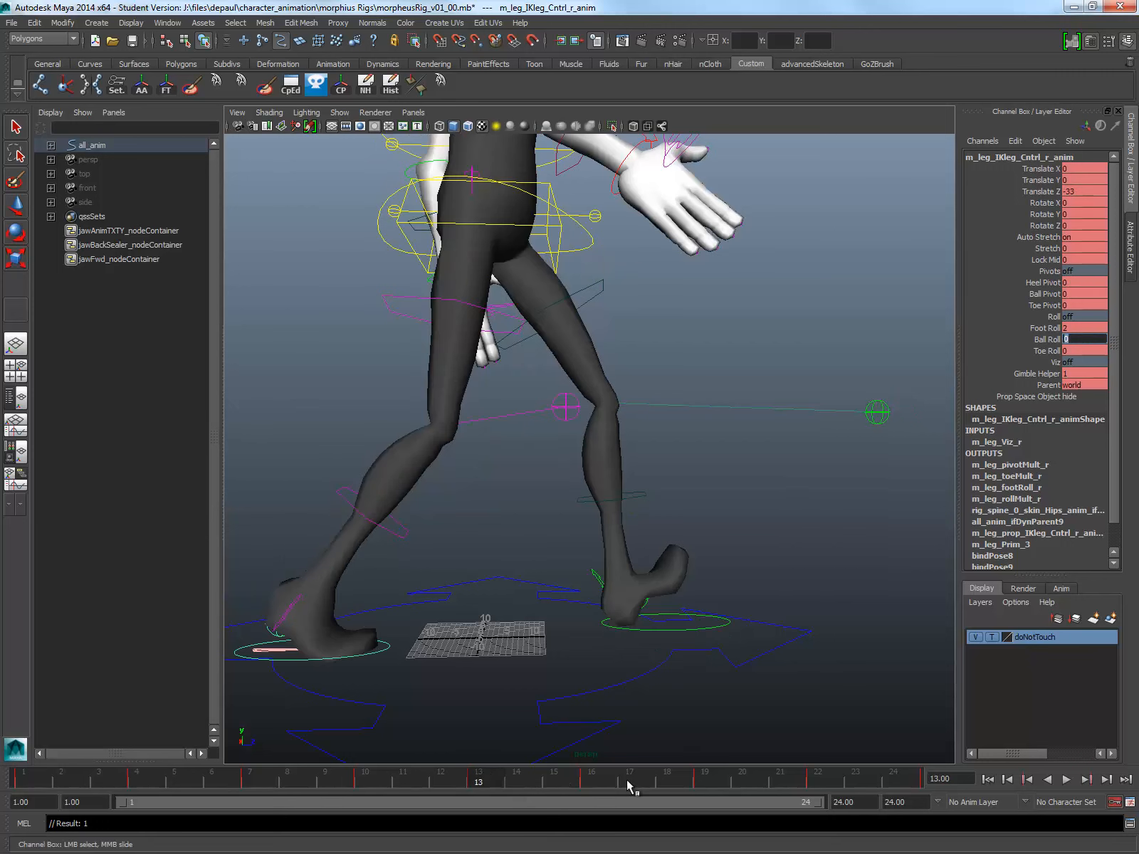
pyautogui.click(592, 781)
pyautogui.click(696, 624)
pyautogui.press('w')
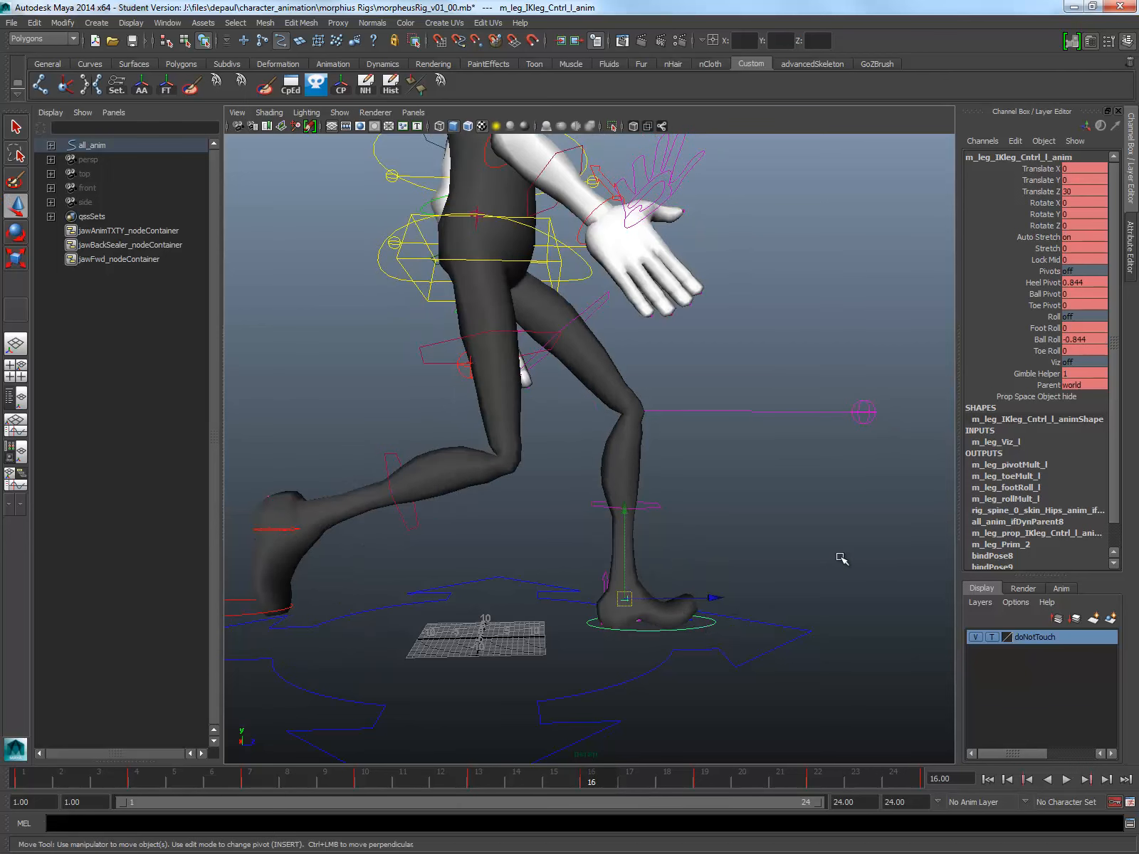
pyautogui.doubleClick(1094, 340)
pyautogui.write('0')
pyautogui.press('Return')
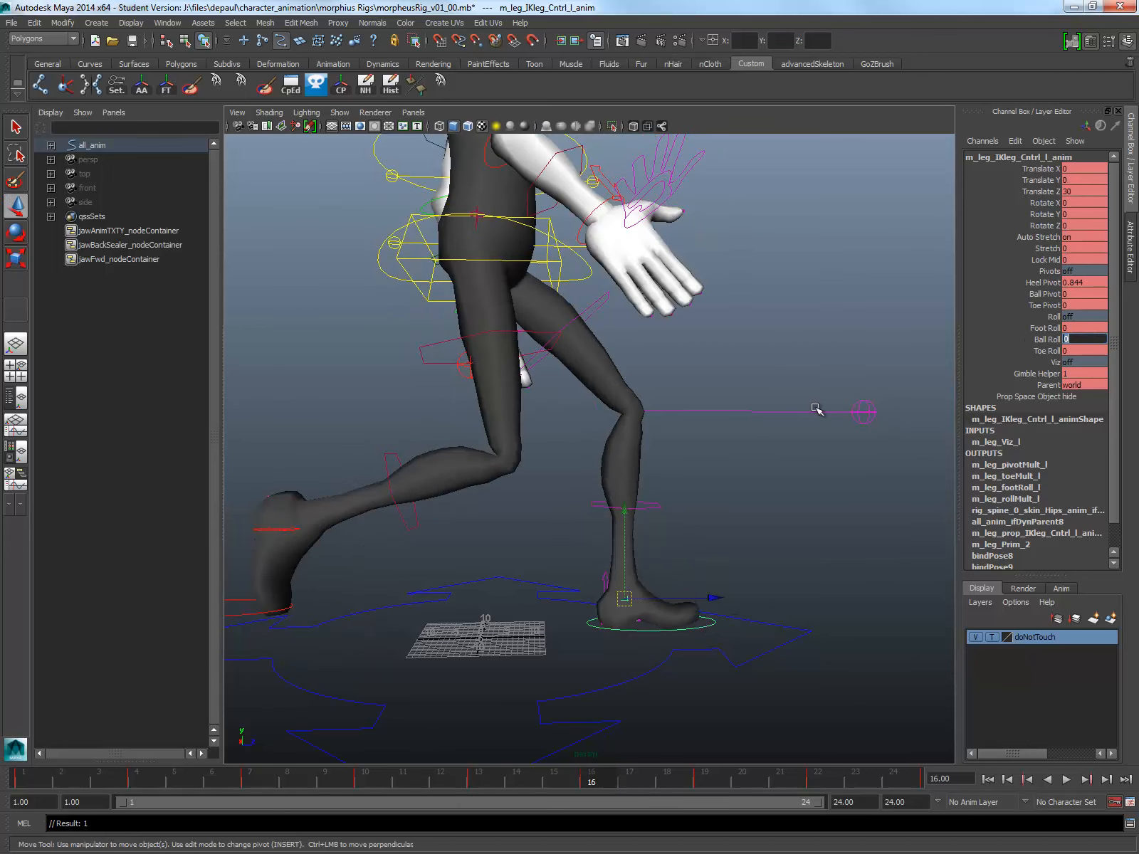
# Step: Play back the walk cycle and examine the whole character from the side and the front
pyautogui.scroll(-5, 649, 475)
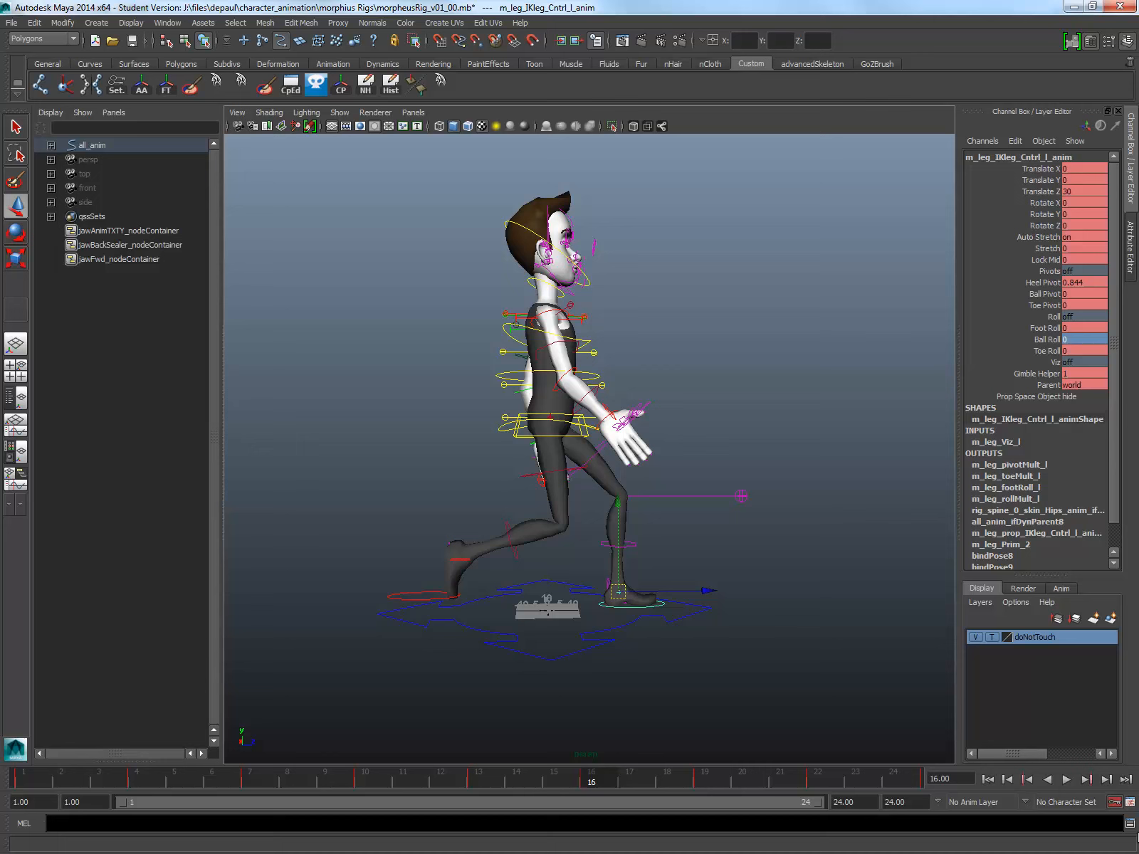
pyautogui.click(1067, 780)
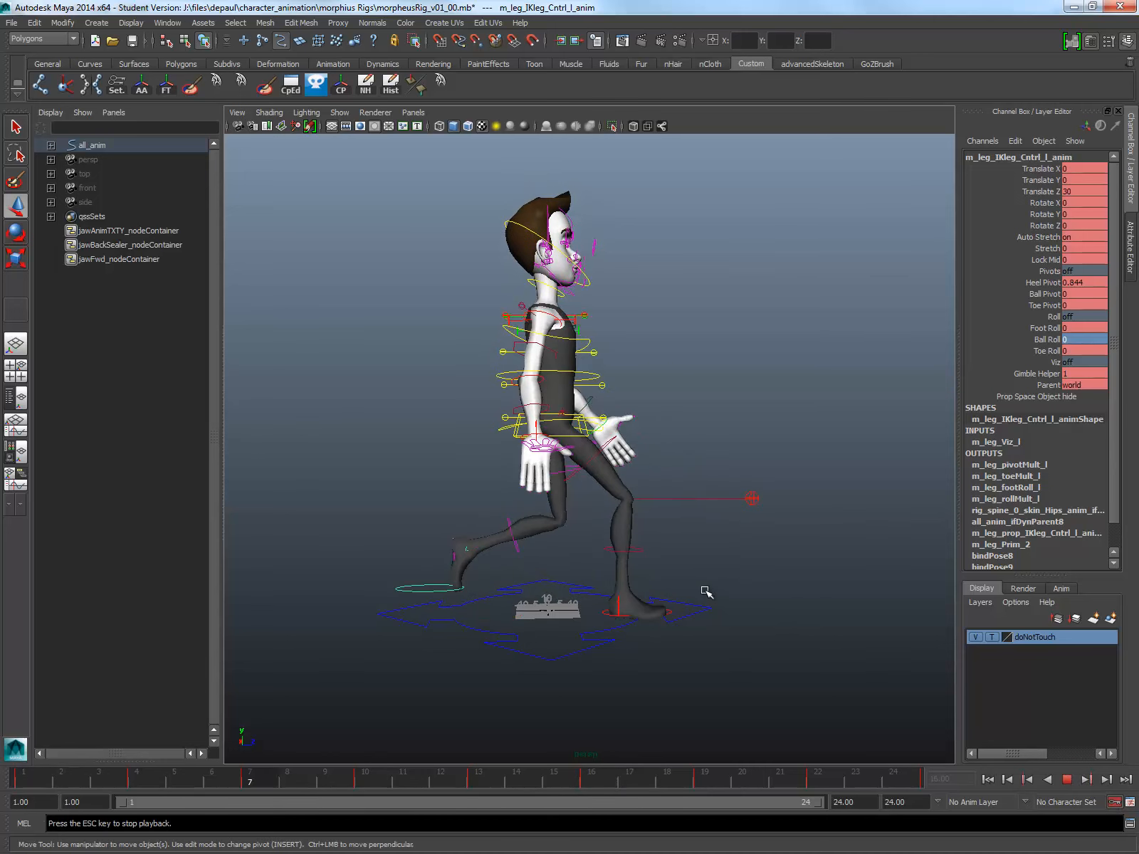
pyautogui.keyDown('alt'); pyautogui.moveTo(704, 593); pyautogui.dragTo(492, 601); pyautogui.keyUp('alt')
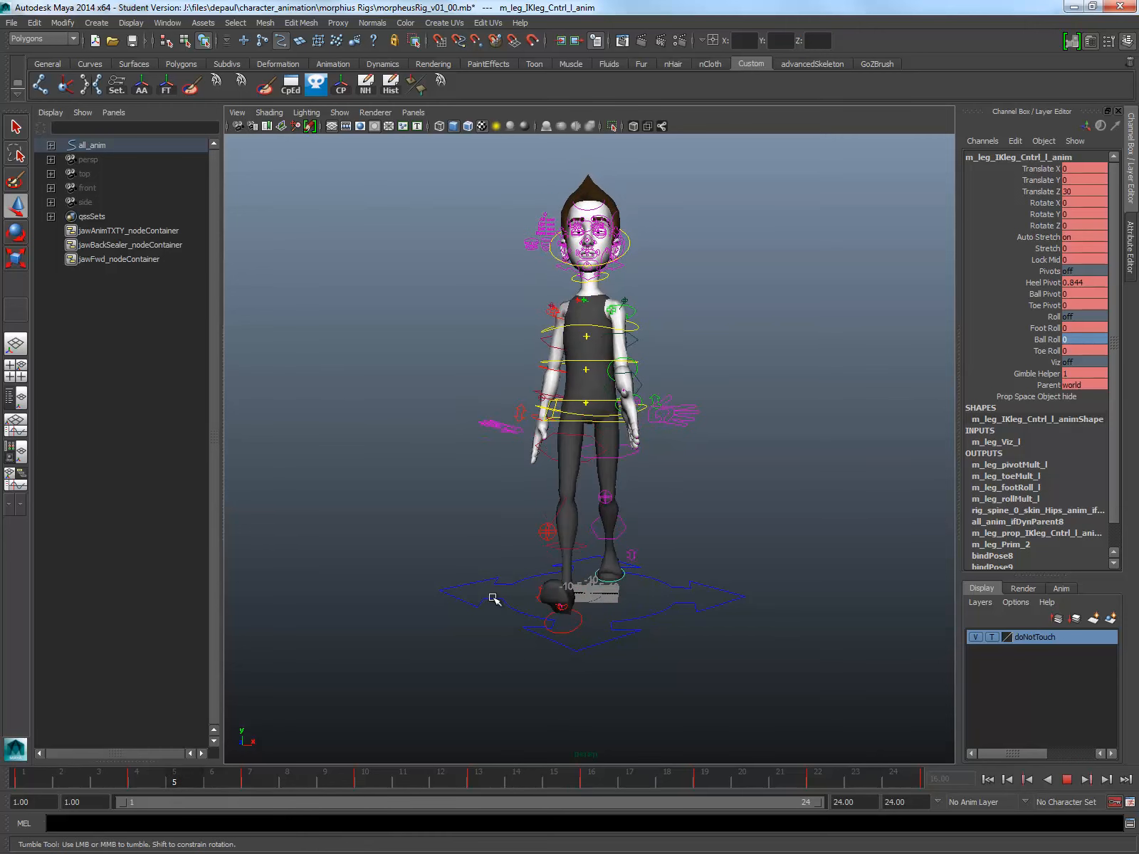
pyautogui.press('Escape')
# Step: At frame 7, move the left knee control to about Translate X 8.8 and Translate Y -25.7 and key it
pyautogui.moveTo(70, 778); pyautogui.dragTo(249, 777)
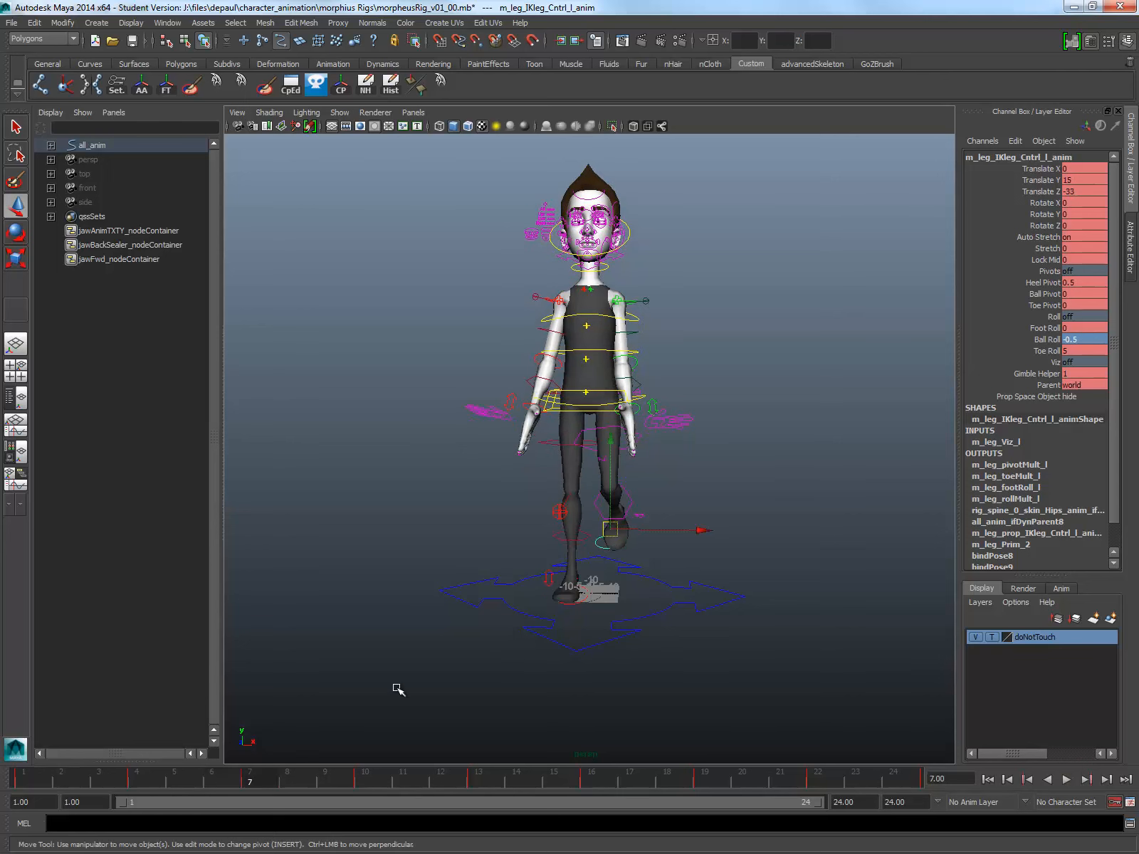
pyautogui.keyDown('alt'); pyautogui.moveTo(615, 566); pyautogui.dragTo(650, 578, button='right'); pyautogui.keyUp('alt')
pyautogui.keyDown('alt'); pyautogui.moveTo(651, 578); pyautogui.dragTo(687, 584); pyautogui.keyUp('alt')
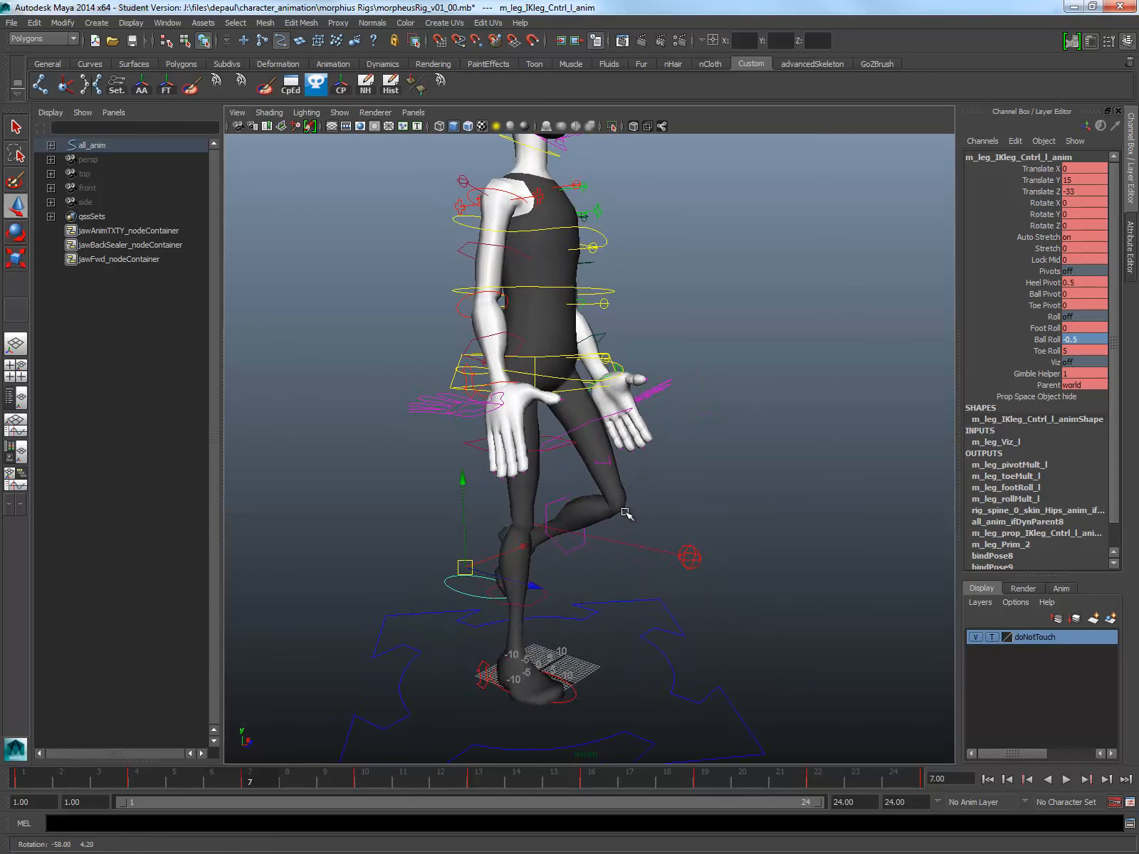
pyautogui.click(611, 470)
pyautogui.moveTo(610, 476); pyautogui.dragTo(605, 570)
pyautogui.keyDown('alt'); pyautogui.moveTo(605, 570); pyautogui.dragTo(738, 557); pyautogui.keyUp('alt')
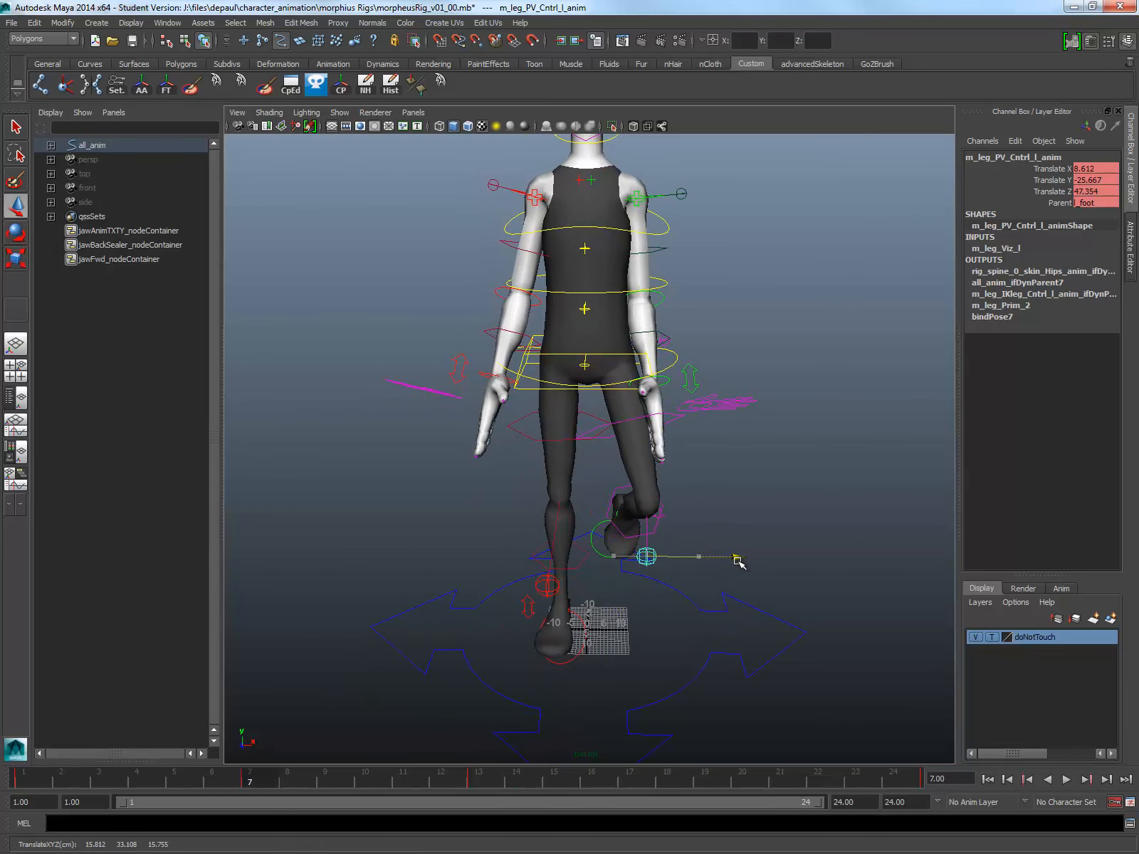
pyautogui.press('s')
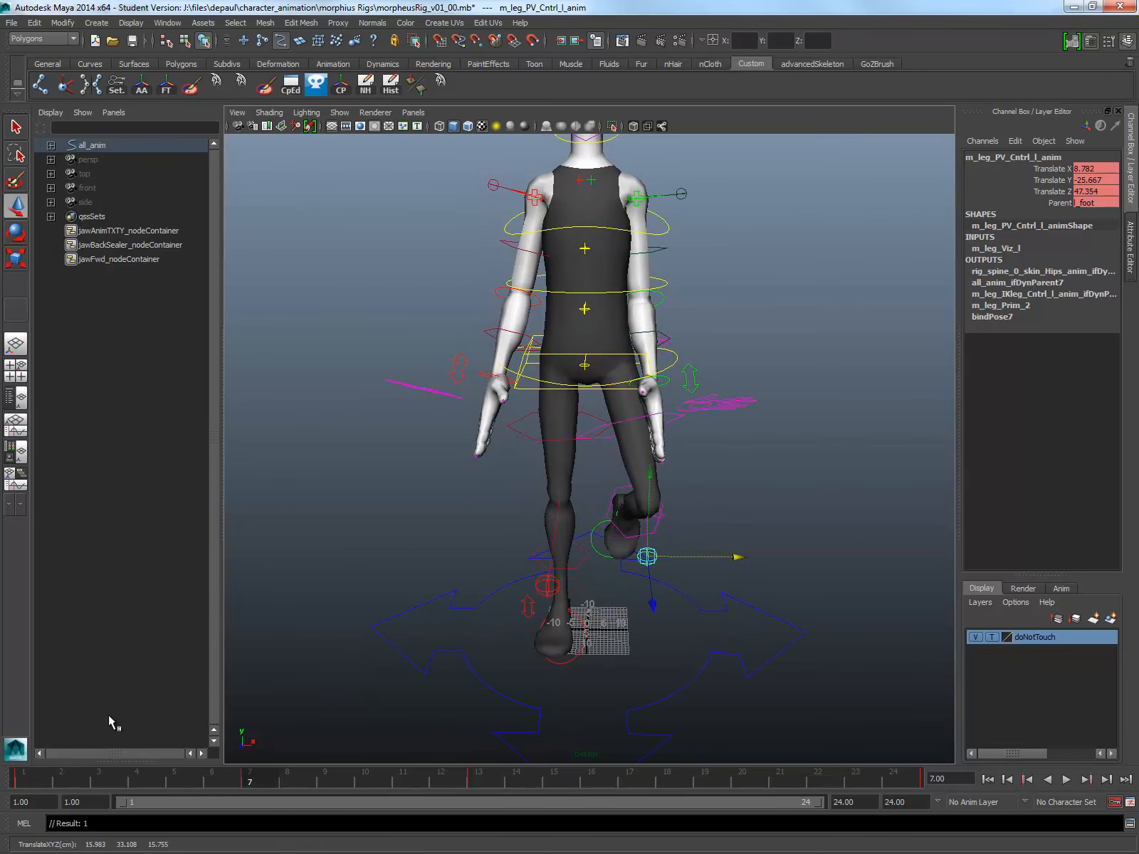
# Step: Set the left knee control's Translate X to 0, Translate Y to about -27.3 and Translate Z to 45 at frame 7
pyautogui.doubleClick(1109, 170)
pyautogui.write('0')
pyautogui.press('Return')
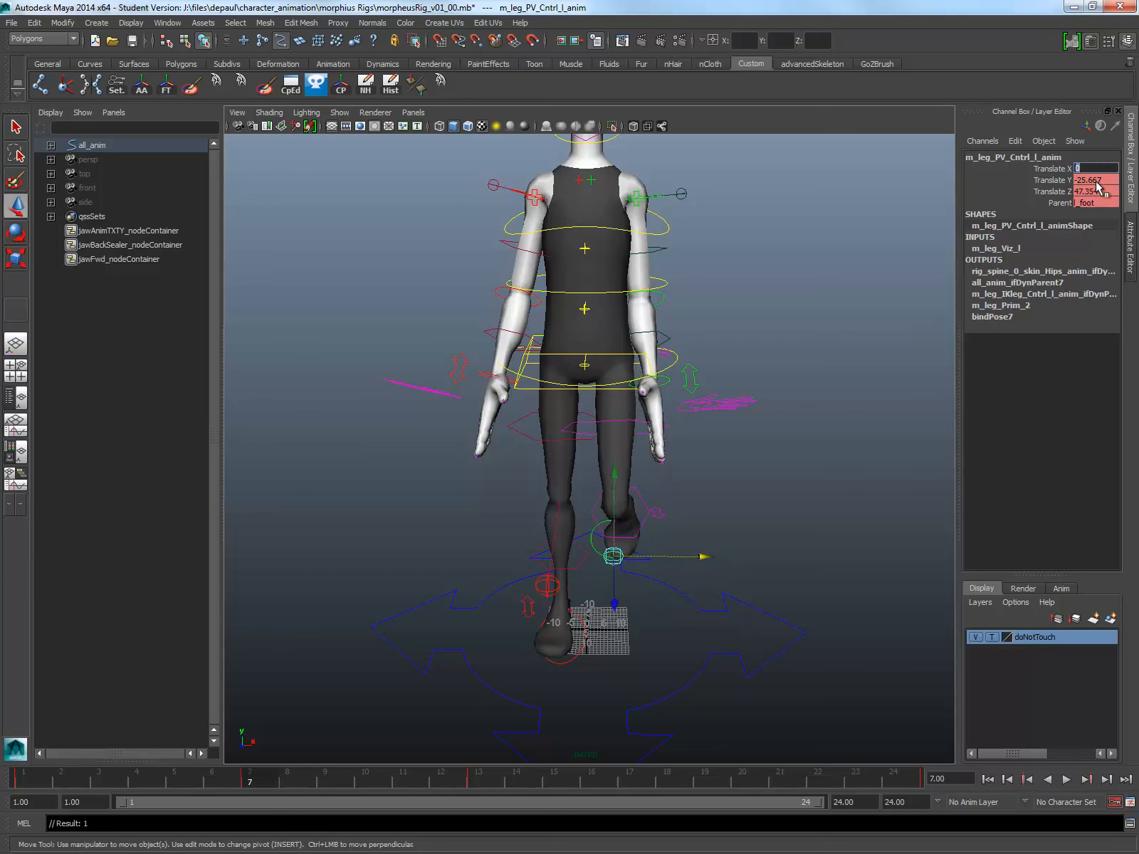
pyautogui.click(1051, 180)
pyautogui.moveTo(779, 315); pyautogui.dragTo(815, 326, button='middle')
pyautogui.doubleClick(1090, 191)
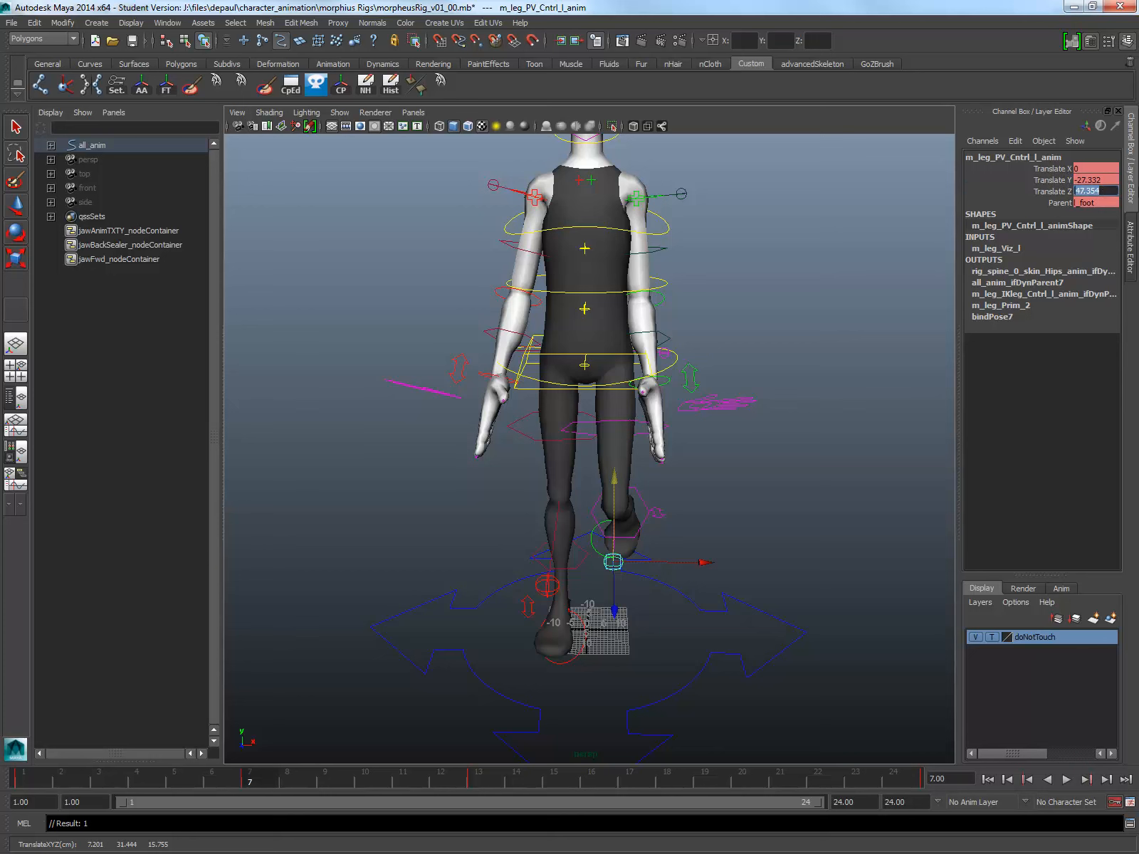
pyautogui.write('45')
pyautogui.press('Return')
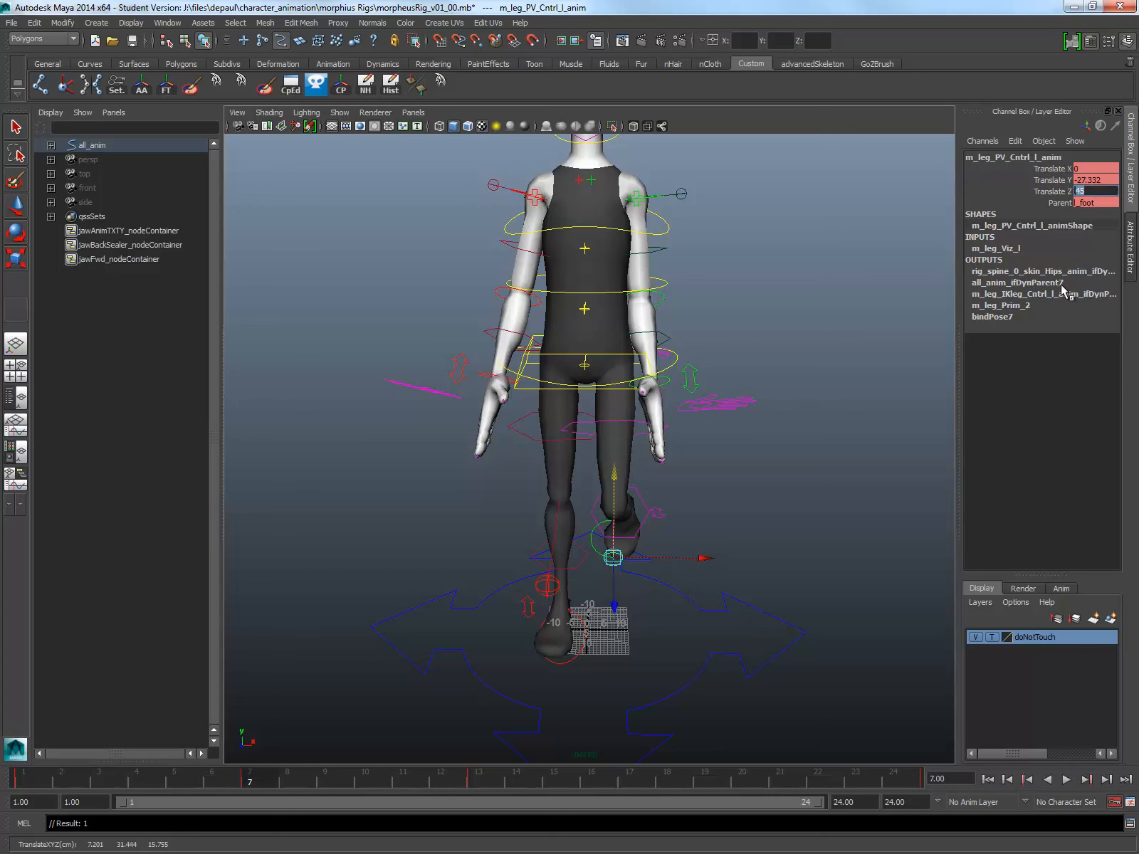
# Step: Move the left knee control outward at frame 7 and set its Translate X to 8
pyautogui.moveTo(705, 558); pyautogui.dragTo(741, 559)
pyautogui.doubleClick(1100, 167)
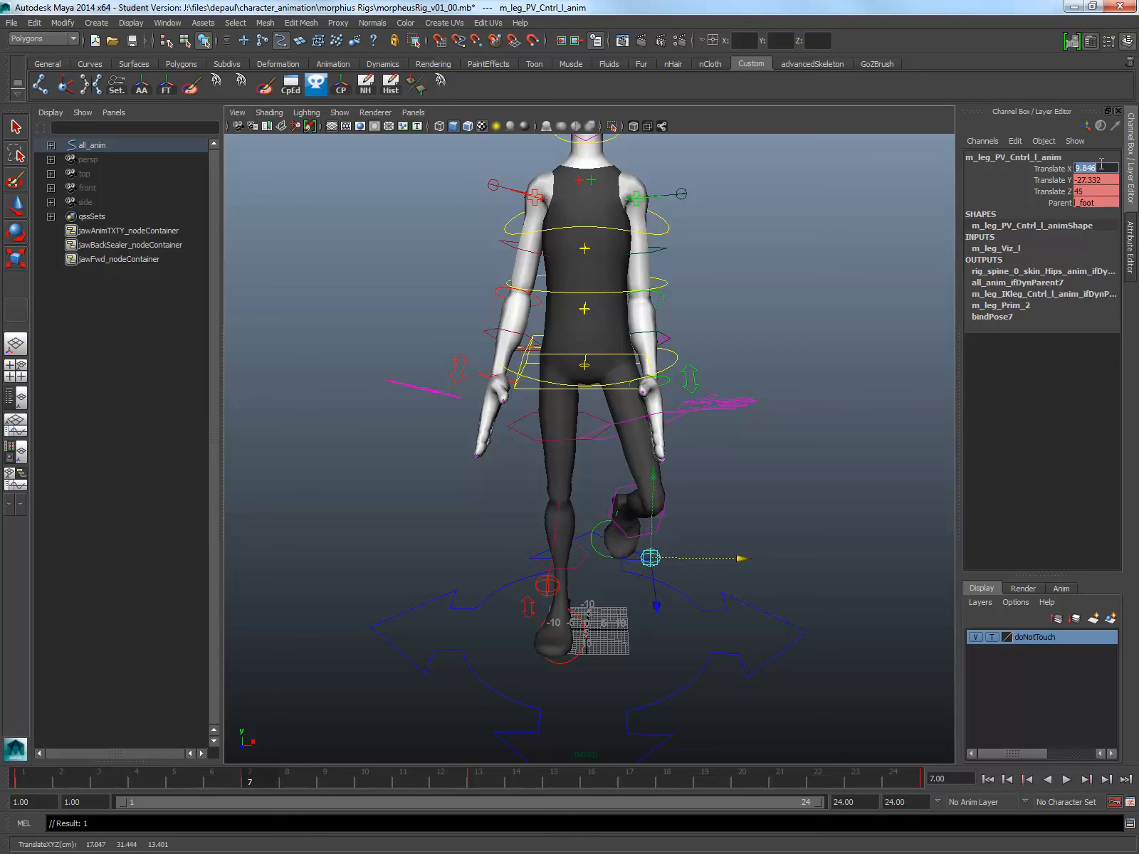
pyautogui.press('Return')
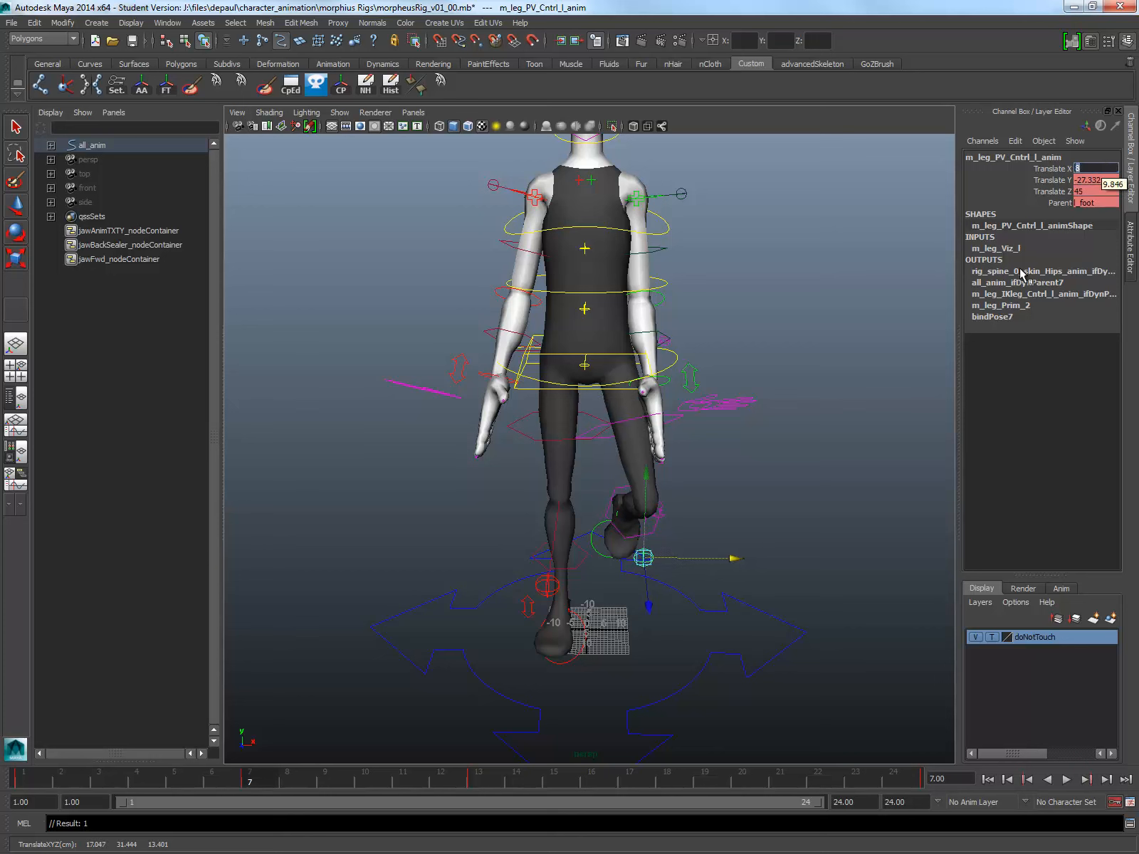
# Step: Inspect the right and left knee controls at frame 16 and return to frame 7 to compare
pyautogui.click(599, 784)
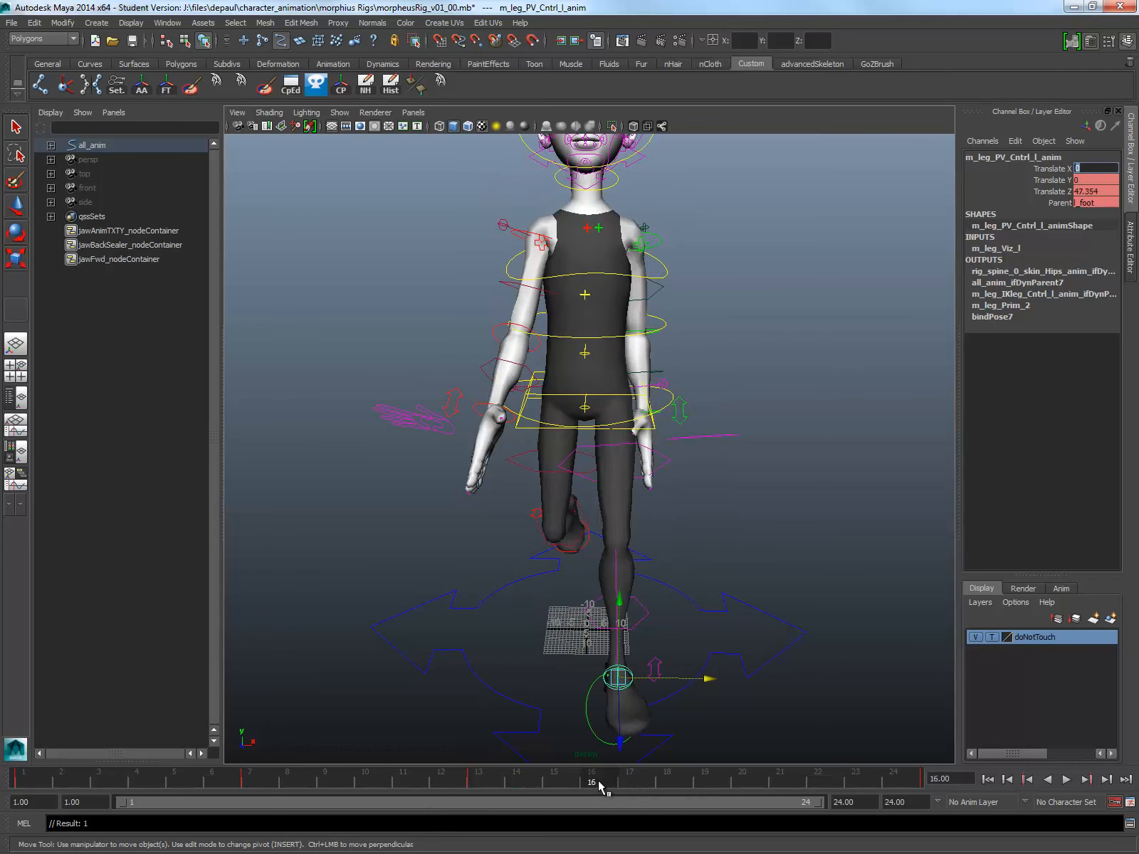
pyautogui.click(563, 525)
pyautogui.click(558, 529)
pyautogui.keyDown('alt'); pyautogui.moveTo(558, 529); pyautogui.dragTo(705, 636); pyautogui.keyUp('alt')
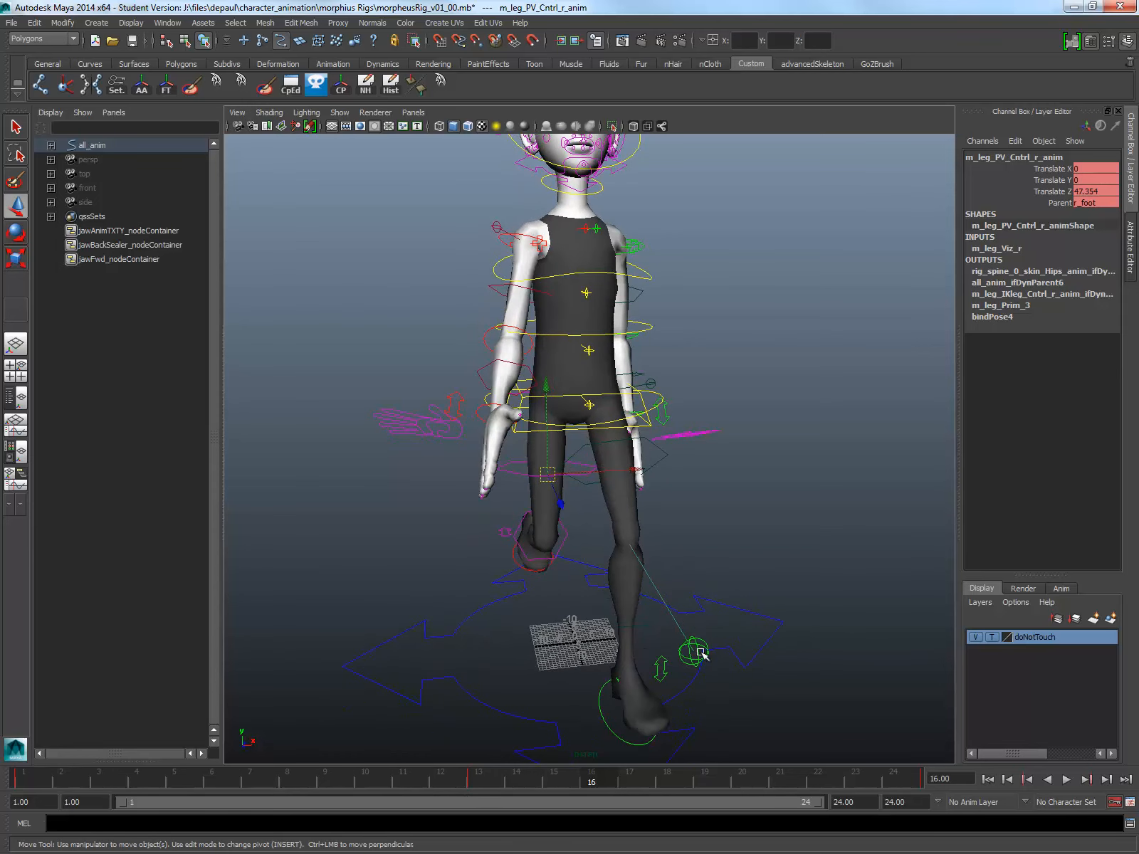
pyautogui.click(699, 651)
pyautogui.click(257, 783)
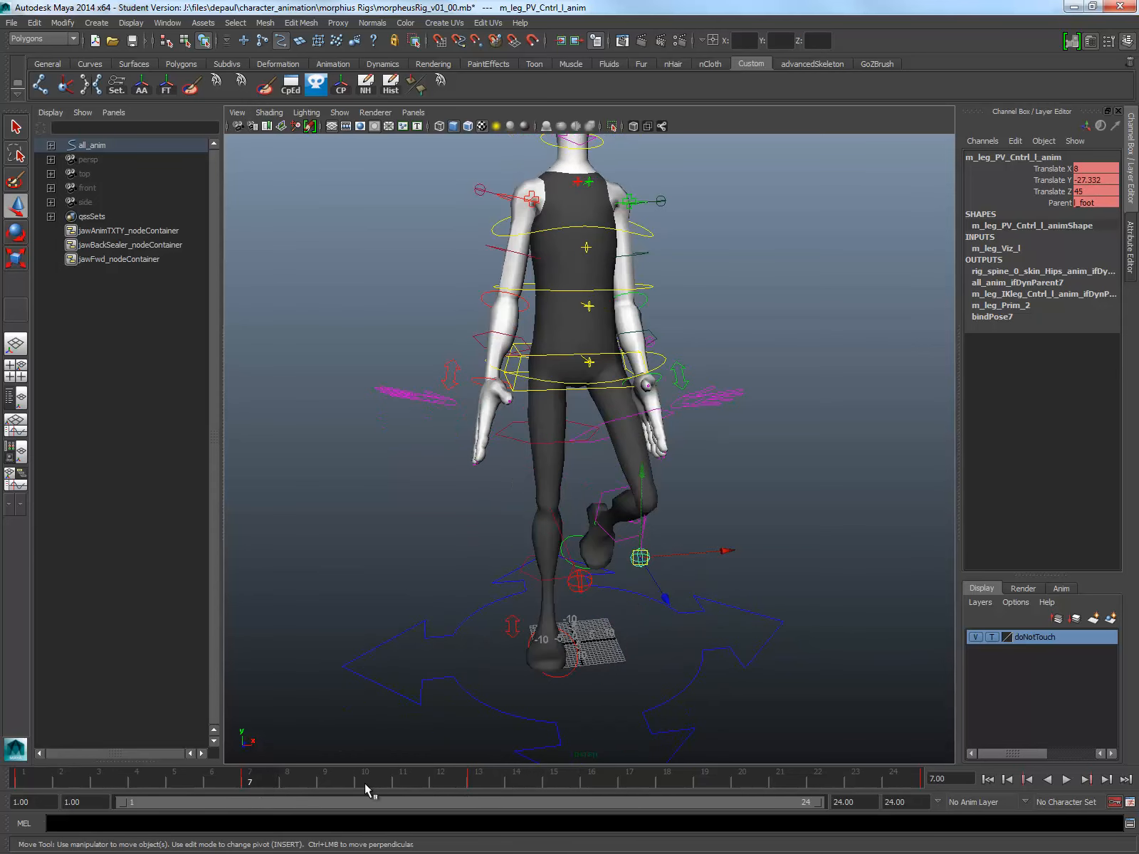
# Step: Set the left knee control's Translate Z to 0 at frame 13 and play back the cycle from the front
pyautogui.click(483, 784)
pyautogui.click(1095, 192)
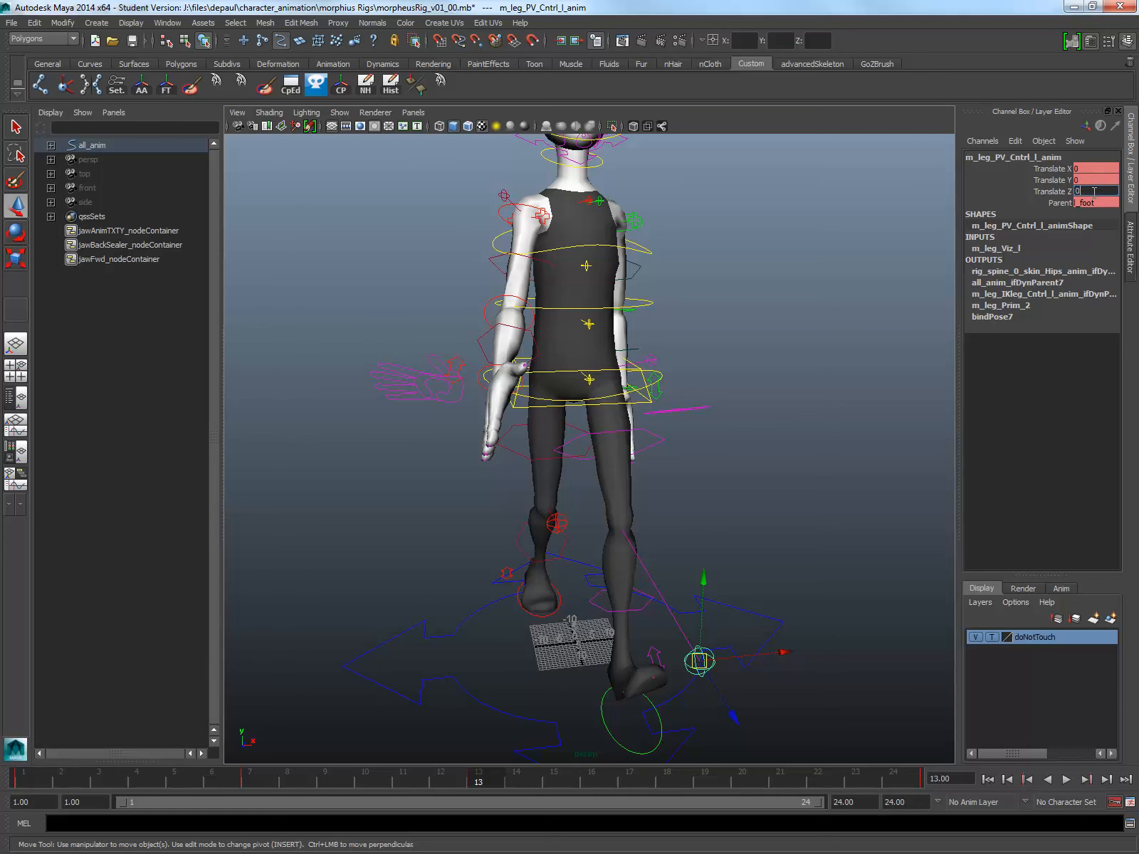
pyautogui.write('0')
pyautogui.press('Return')
pyautogui.keyDown('alt'); pyautogui.moveTo(809, 330); pyautogui.dragTo(325, 457); pyautogui.keyUp('alt')
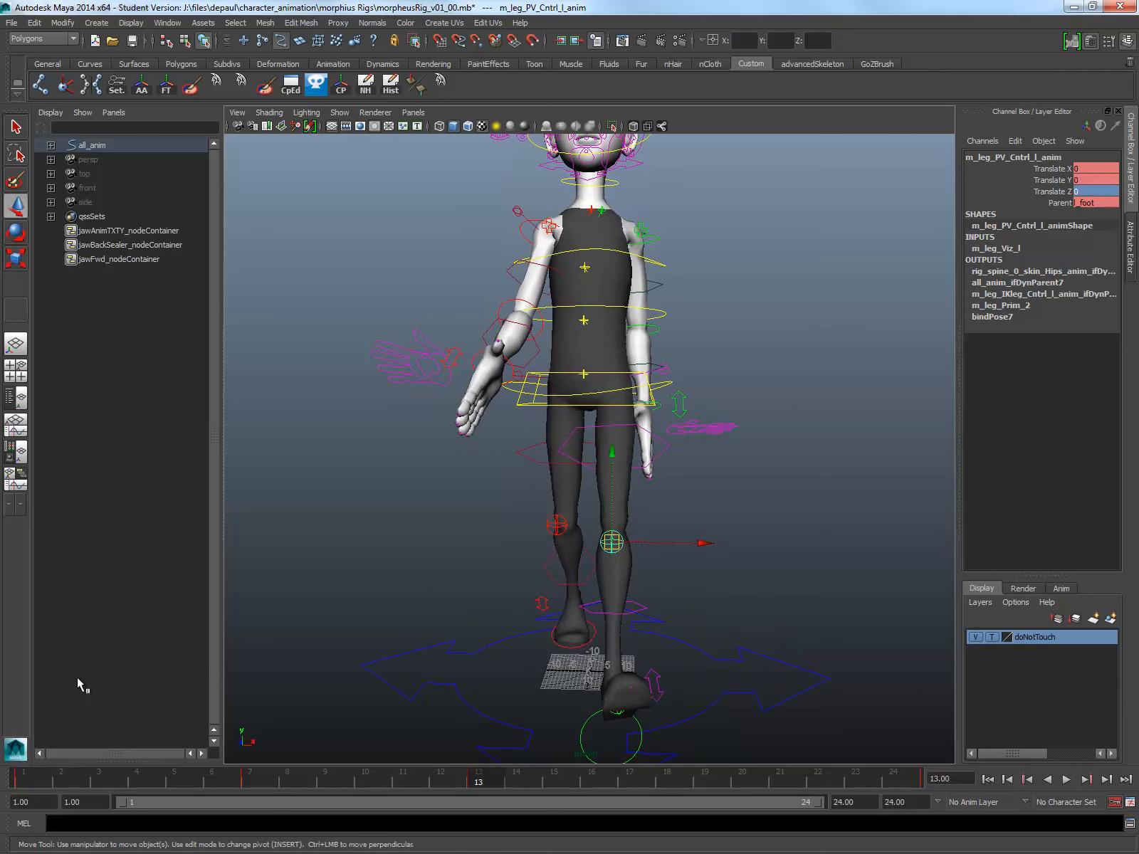
pyautogui.hotkey('alt', 'v')
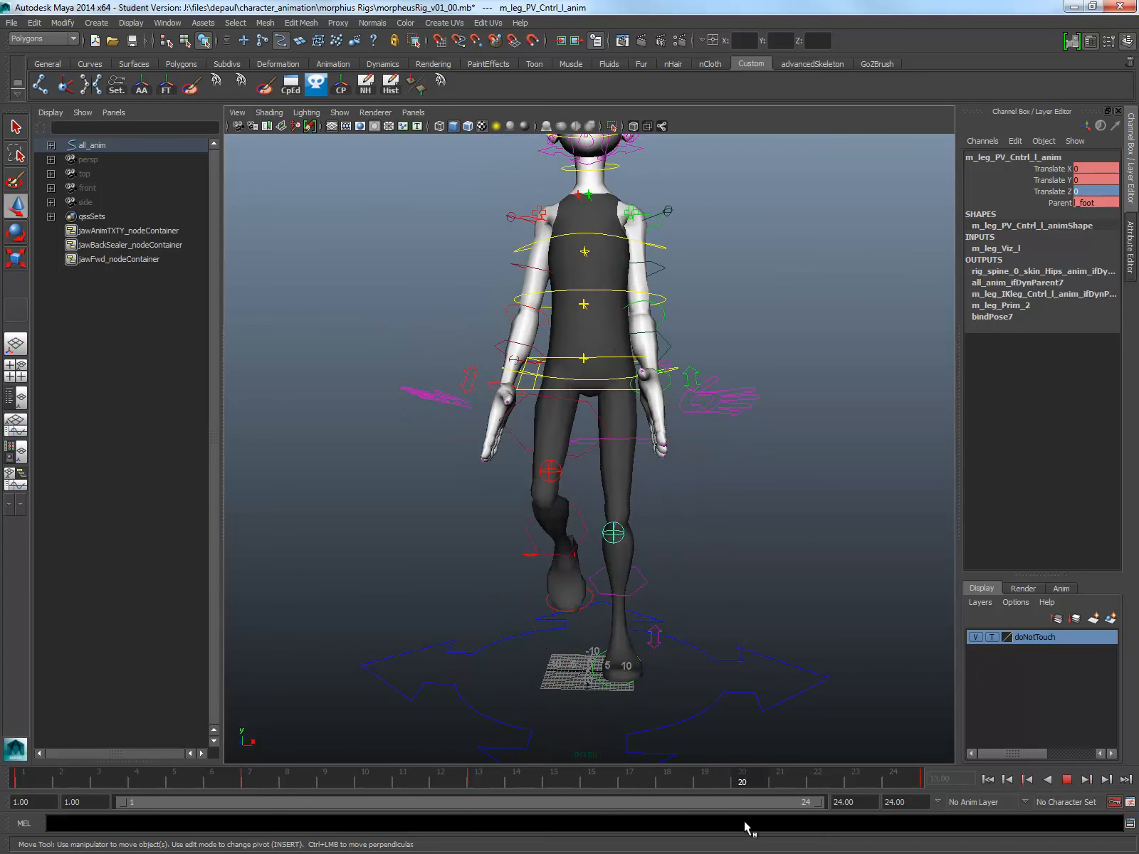
pyautogui.hotkey('alt', 'v')
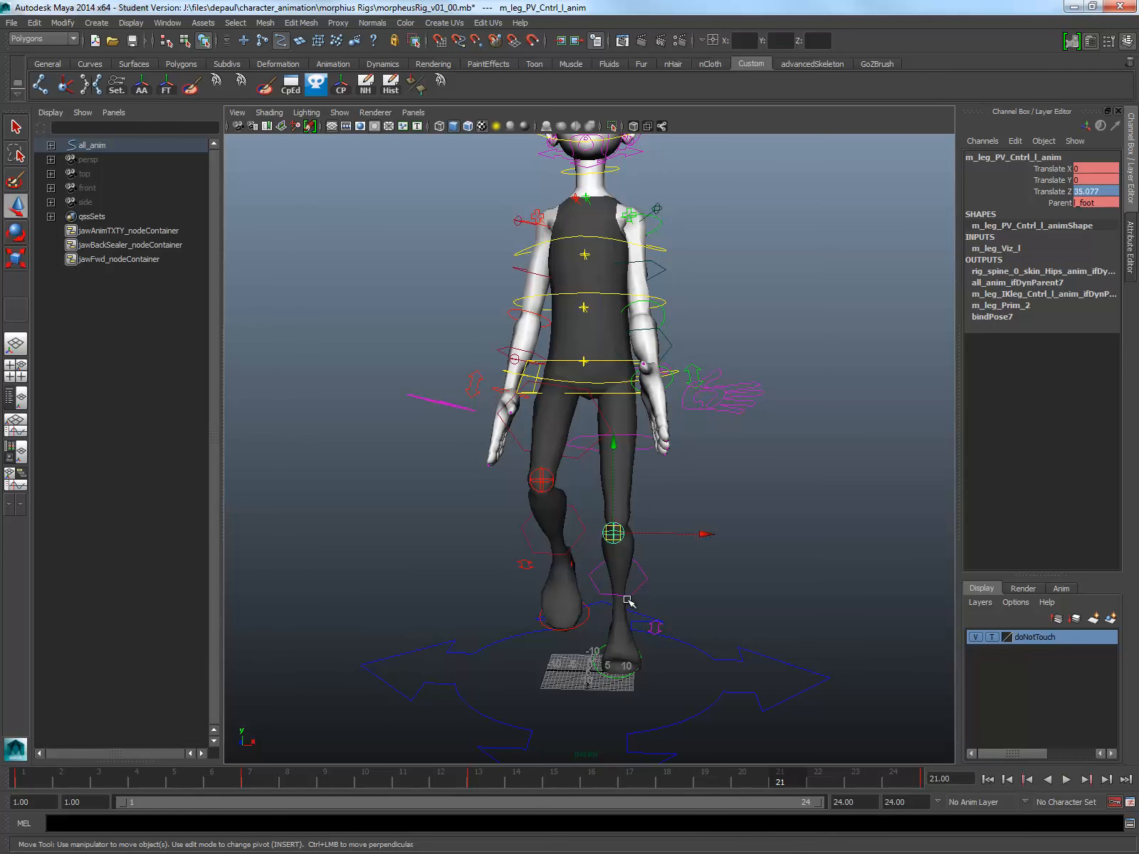
# Step: At frame 16, lower the right knee control to Translate Y about -29.2 and set its Translate X to -8
pyautogui.click(543, 483)
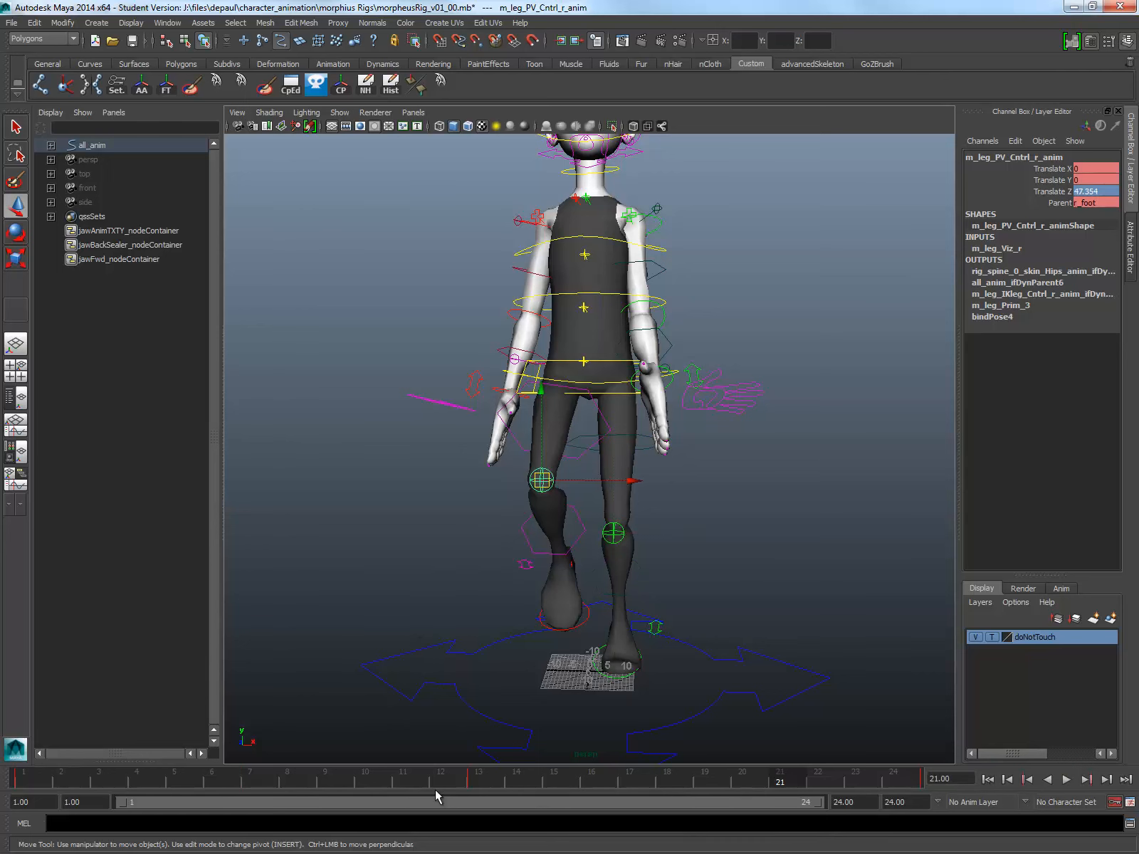
pyautogui.click(611, 780)
pyautogui.keyDown('alt'); pyautogui.moveTo(534, 569); pyautogui.dragTo(527, 530); pyautogui.keyUp('alt')
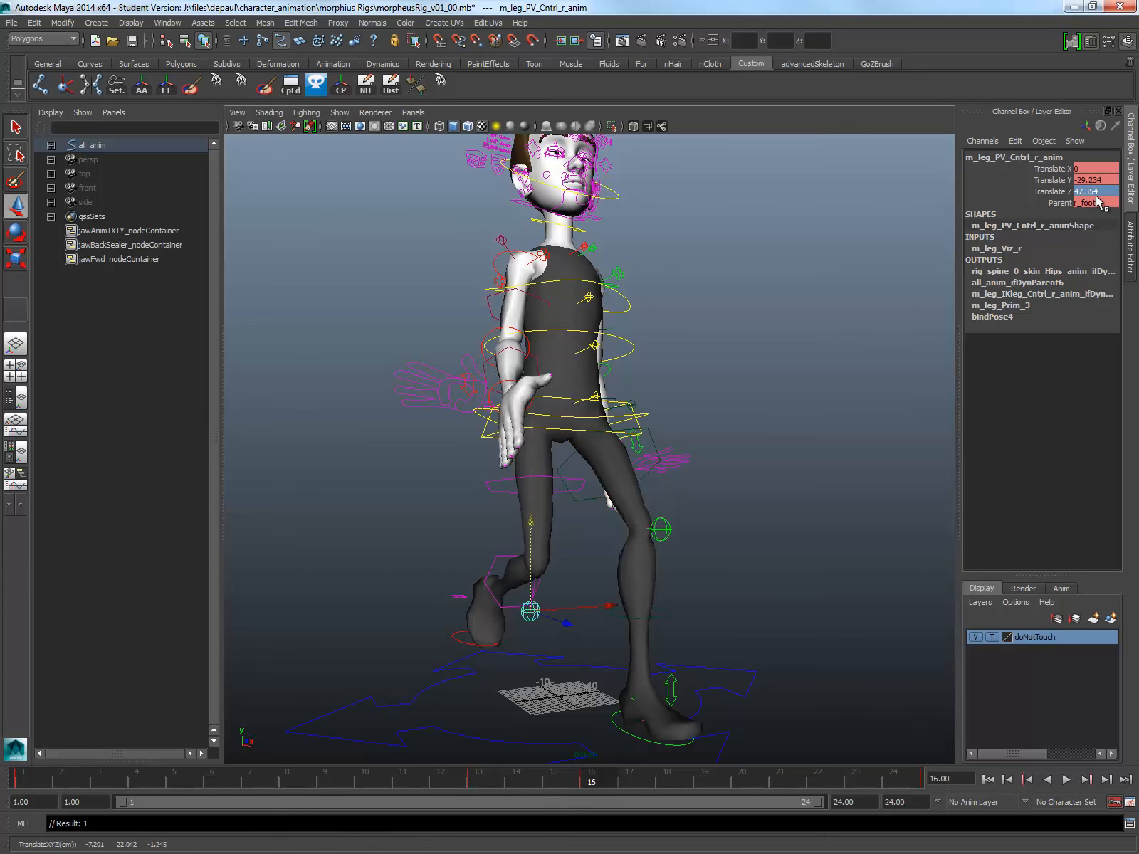
pyautogui.keyDown('alt'); pyautogui.moveTo(680, 598); pyautogui.dragTo(605, 597); pyautogui.keyUp('alt')
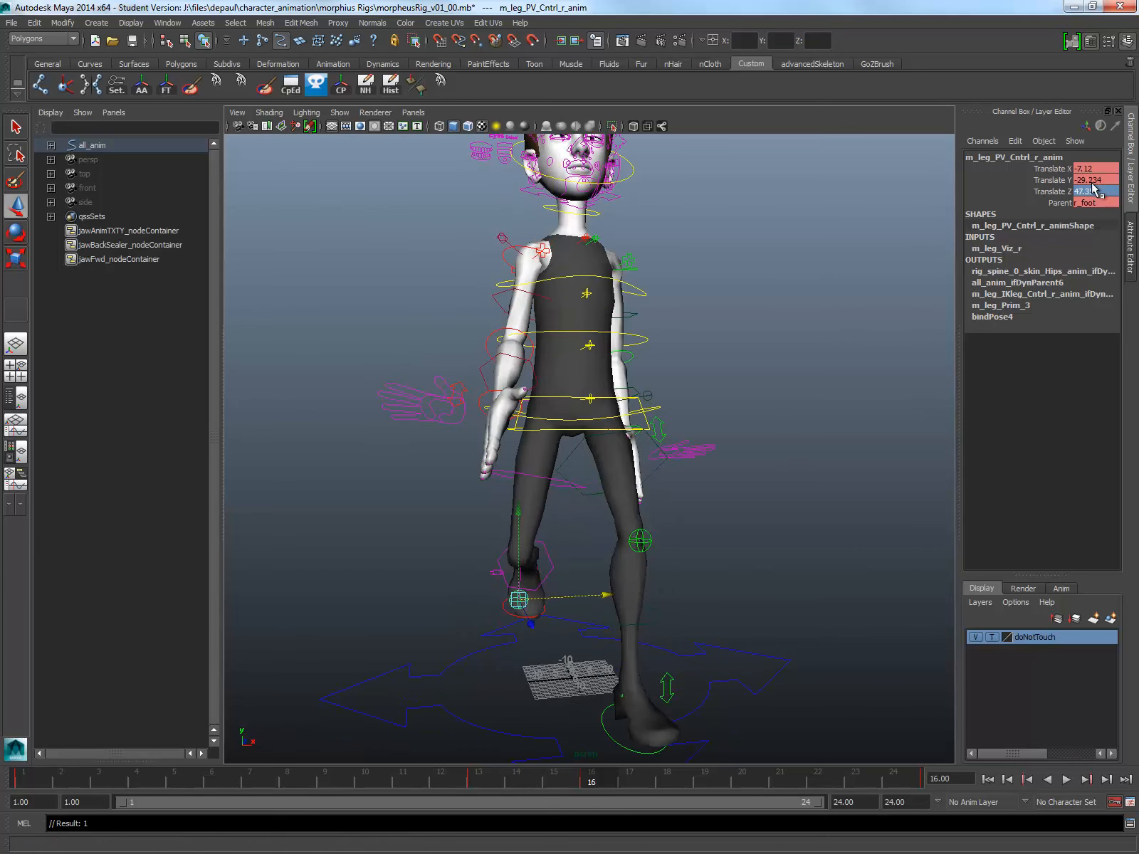
pyautogui.press('Tab')
pyautogui.write('-8')
pyautogui.press('Return')
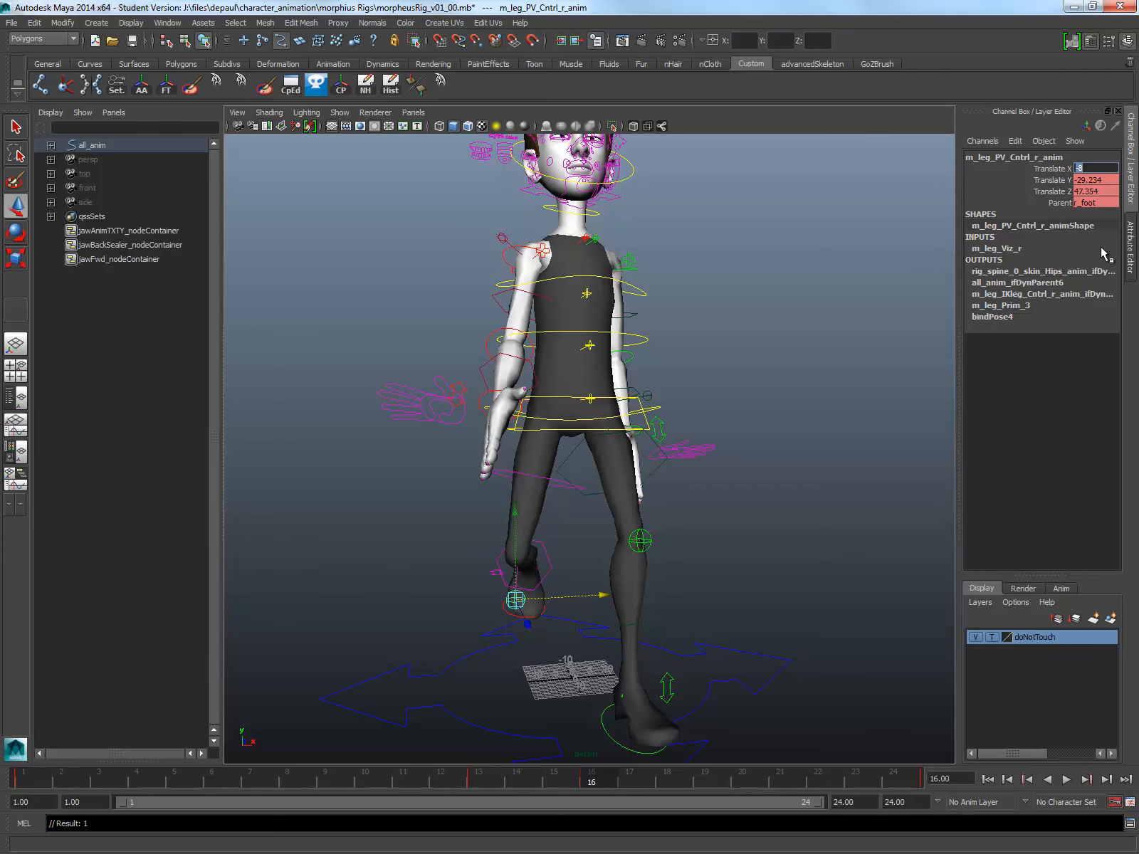
# Step: Lower the right knee control further to Translate Y about -32.9 at frame 16
pyautogui.keyDown('alt'); pyautogui.moveTo(548, 349); pyautogui.dragTo(530, 422); pyautogui.keyUp('alt')
pyautogui.moveTo(559, 493); pyautogui.dragTo(560, 508)
pyautogui.keyDown('alt'); pyautogui.moveTo(559, 508); pyautogui.dragTo(505, 487, button='right'); pyautogui.keyUp('alt')
pyautogui.keyDown('alt'); pyautogui.moveTo(503, 491); pyautogui.dragTo(551, 479); pyautogui.keyUp('alt')
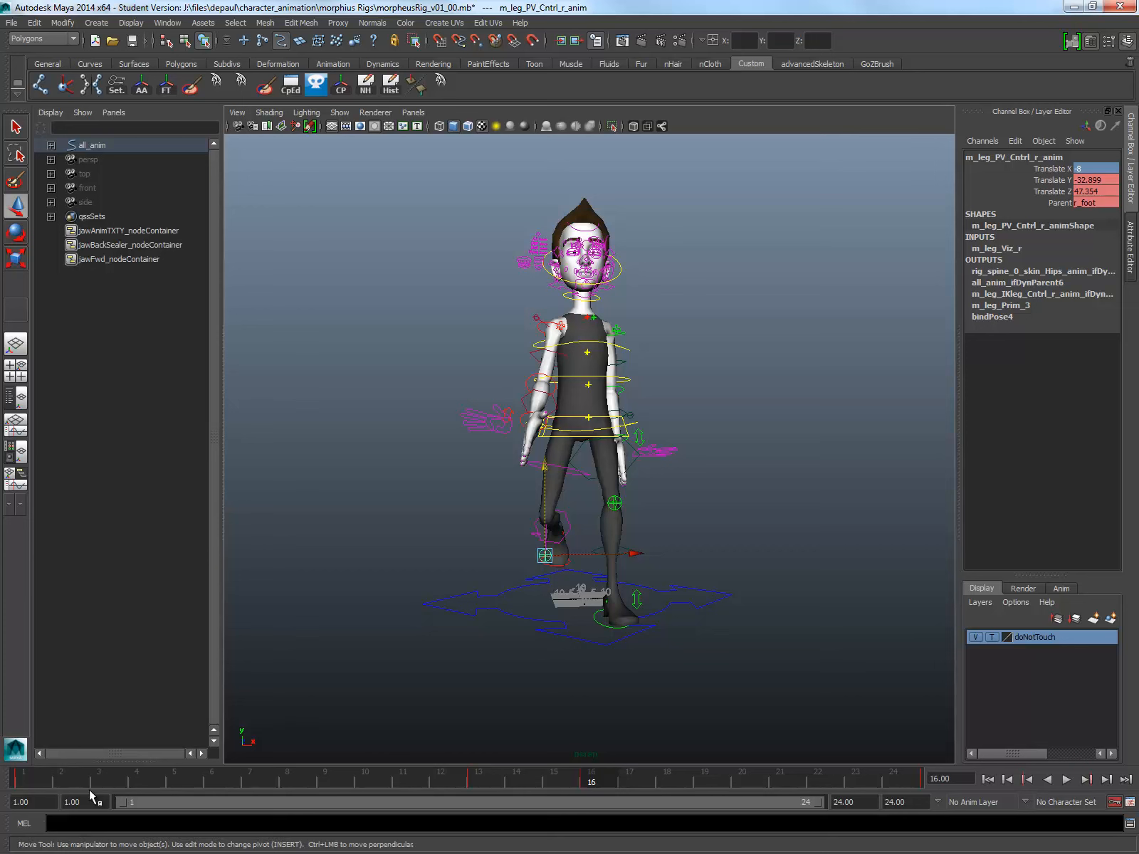
# Step: At frame 19, zero the right knee control's translation and move it to Translate Z about 71.2 and Translate Y about -11.1
pyautogui.click(698, 790)
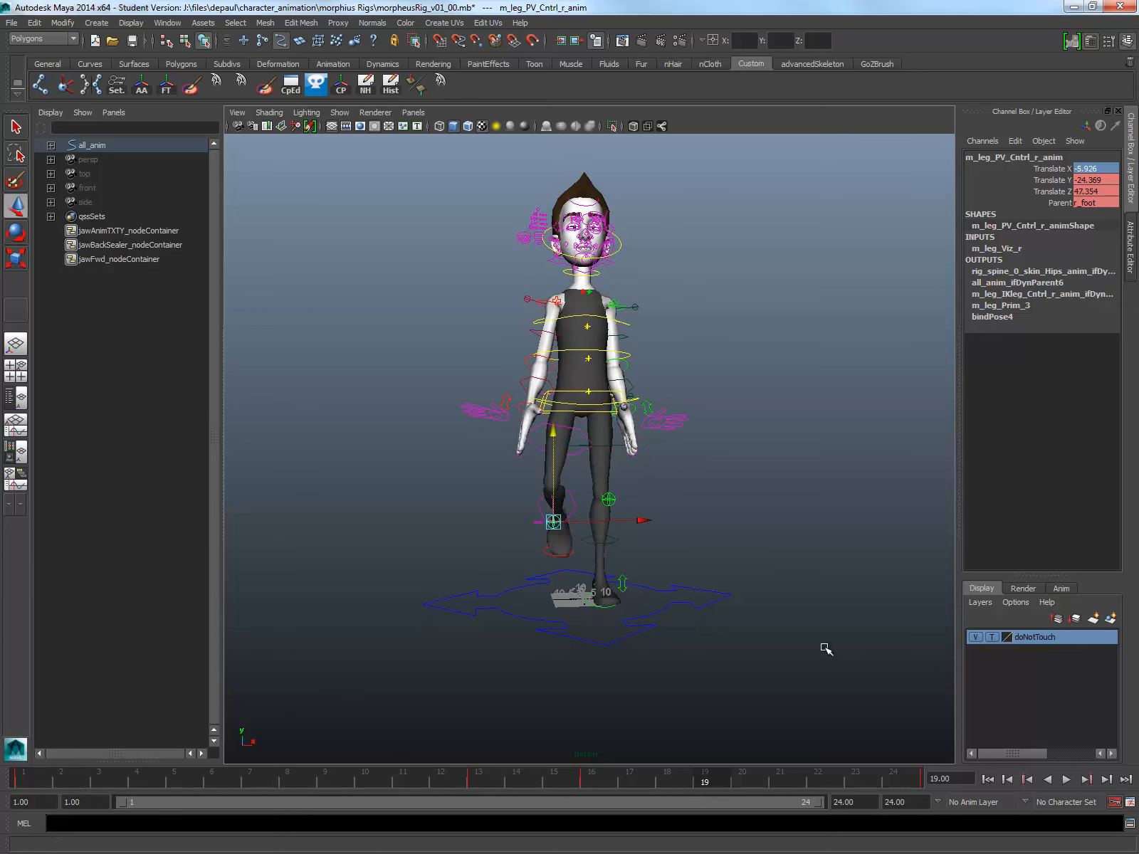
pyautogui.moveTo(1103, 170); pyautogui.dragTo(1106, 196)
pyautogui.write('0')
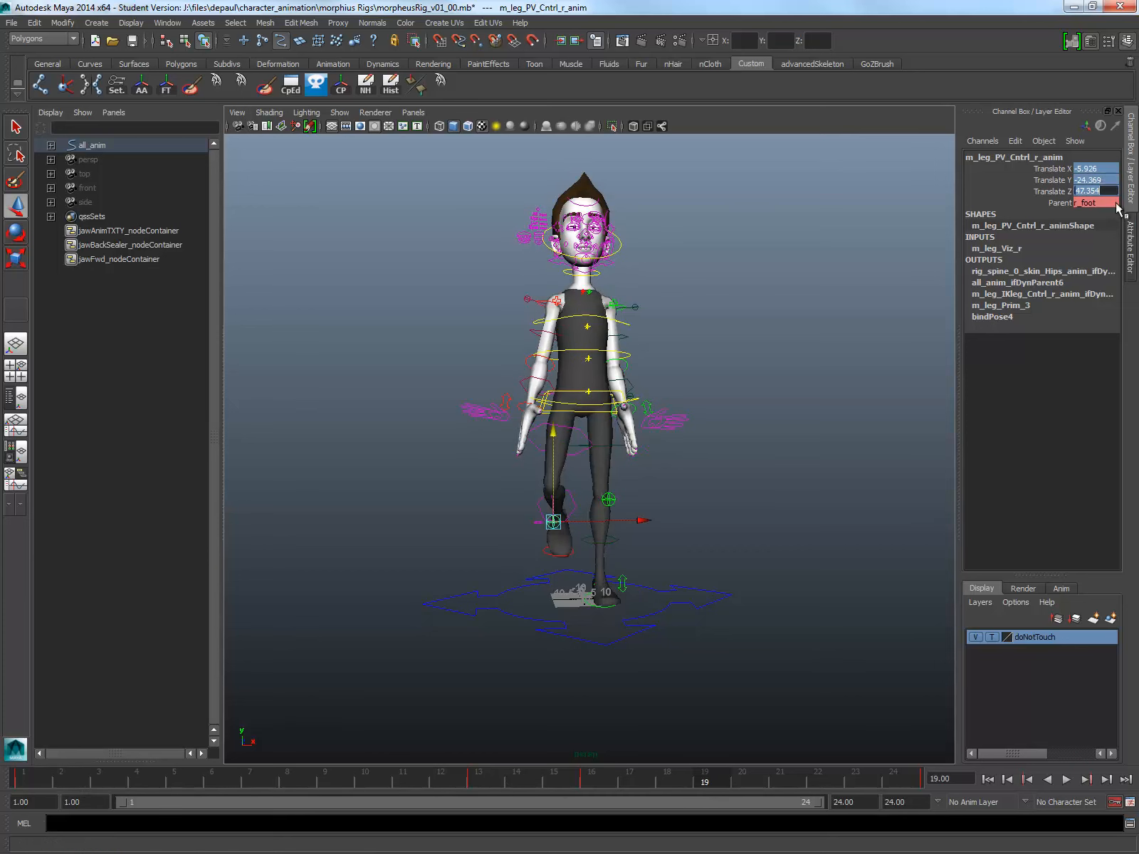
pyautogui.press('Return')
pyautogui.keyDown('alt'); pyautogui.moveTo(477, 468); pyautogui.dragTo(450, 349); pyautogui.keyUp('alt')
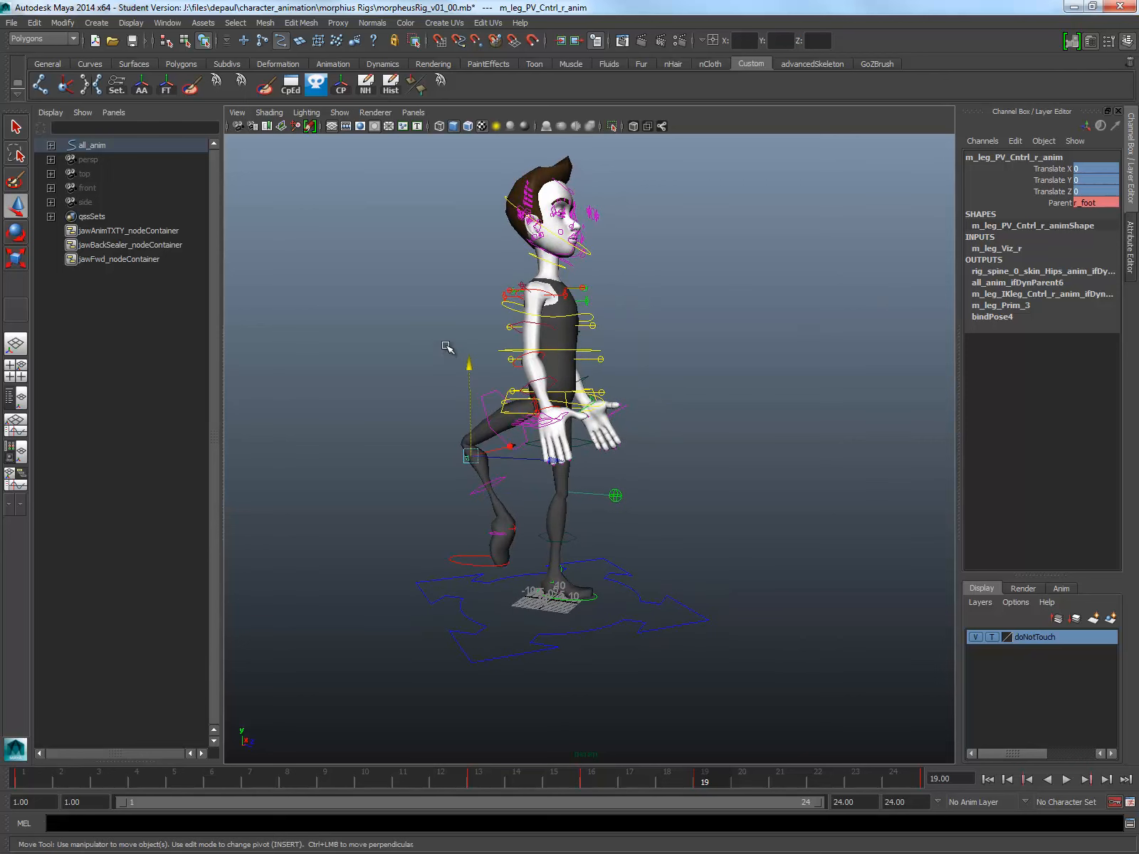
pyautogui.moveTo(534, 459); pyautogui.dragTo(714, 490)
pyautogui.moveTo(639, 375); pyautogui.dragTo(639, 405)
pyautogui.keyDown('alt'); pyautogui.moveTo(740, 534); pyautogui.dragTo(453, 618); pyautogui.keyUp('alt')
# Step: Play back the walk cycle from frame 1 in the front view and stop at frame 7
pyautogui.click(47, 779)
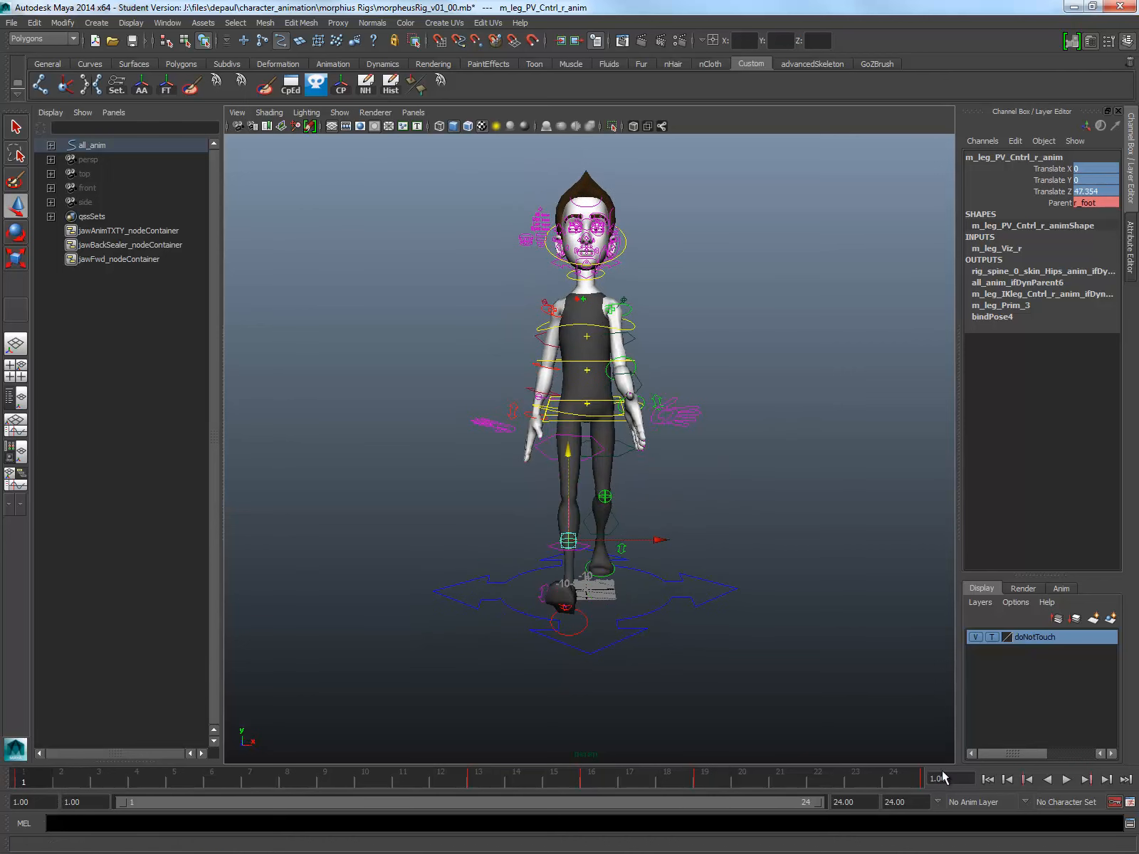
pyautogui.click(1067, 780)
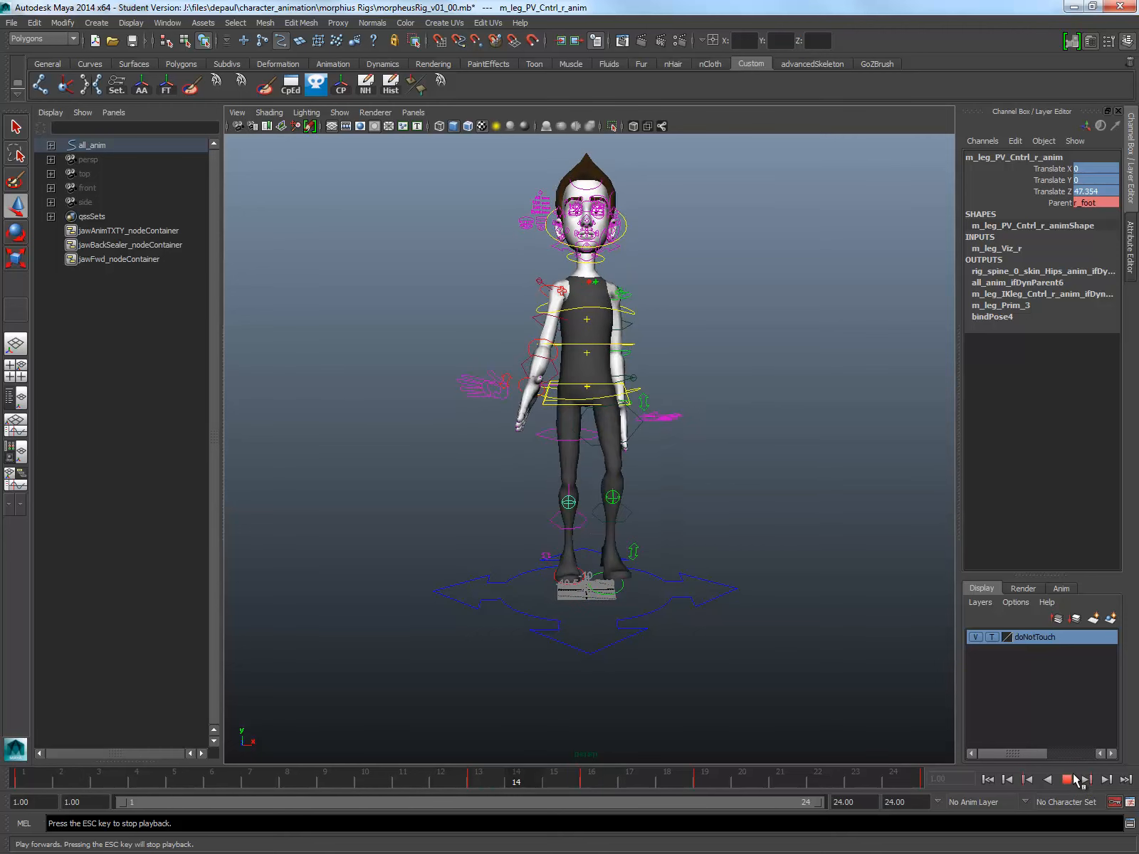
pyautogui.click(1067, 780)
pyautogui.hotkey('alt', 'v')
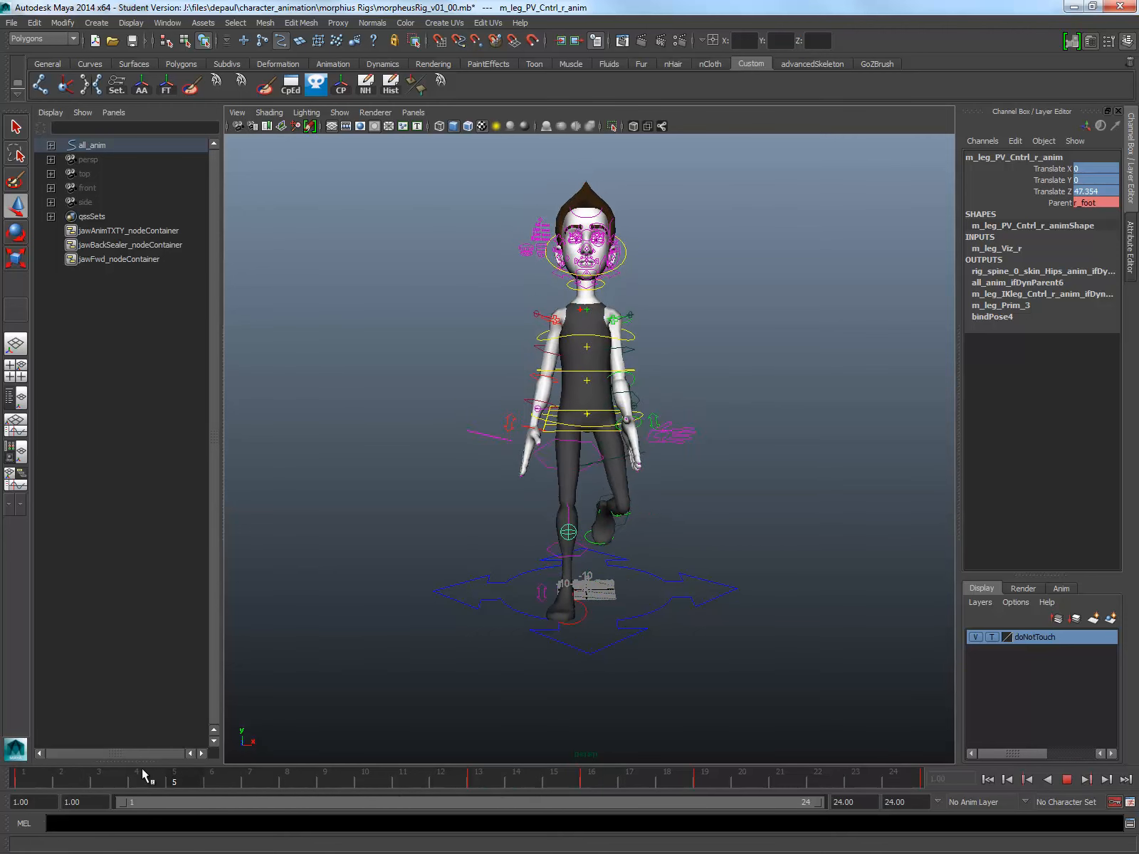
pyautogui.hotkey('alt', 'v')
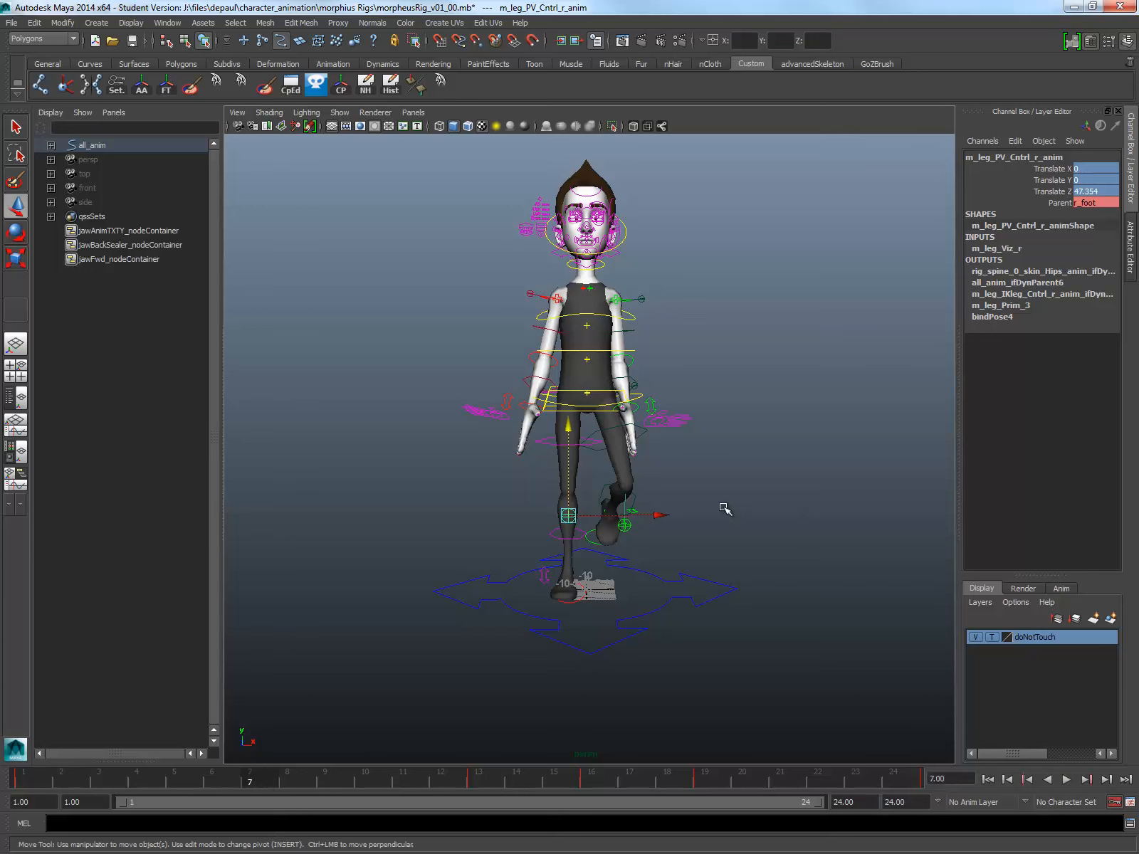
# Step: Try moving the left knee control outward along X at frame 7 and undo the move
pyautogui.click(623, 527)
pyautogui.moveTo(656, 534); pyautogui.dragTo(724, 525)
pyautogui.hotkey('ctrl', 'z')
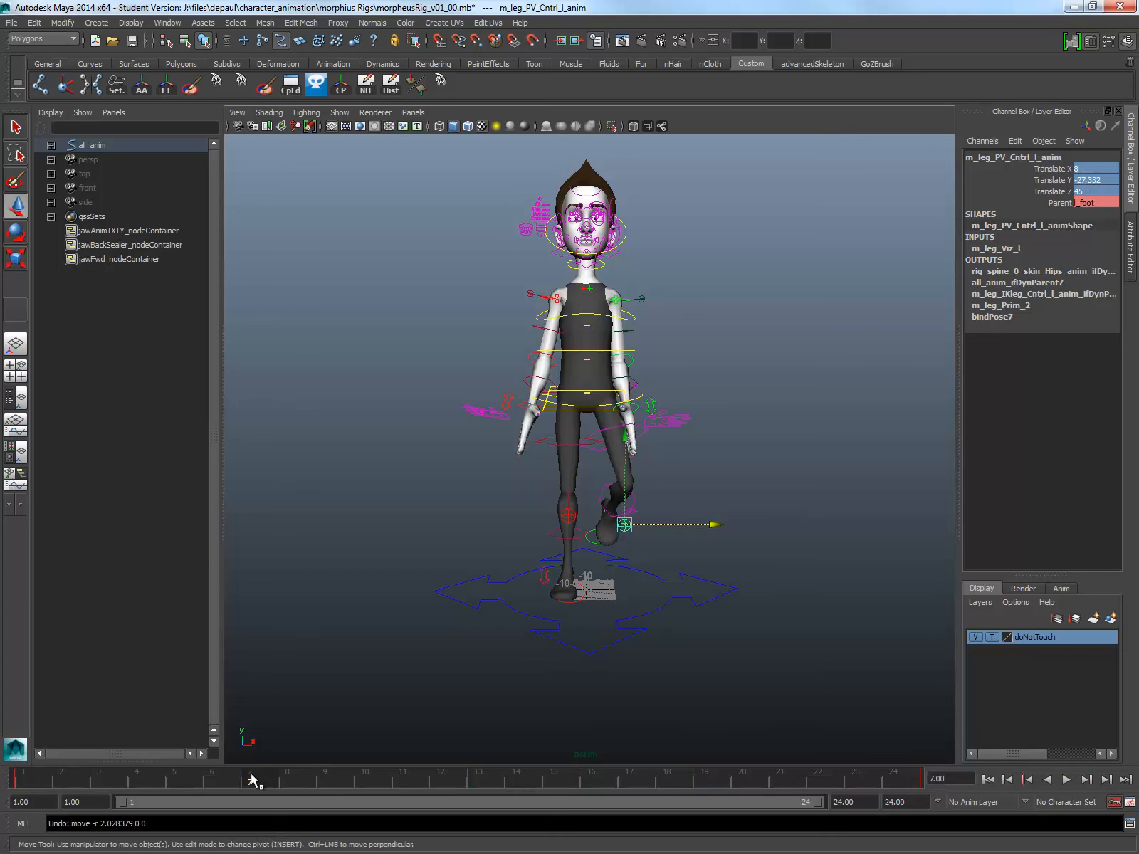
# Step: Delete the right knee control's key at frame 16
pyautogui.click(712, 779)
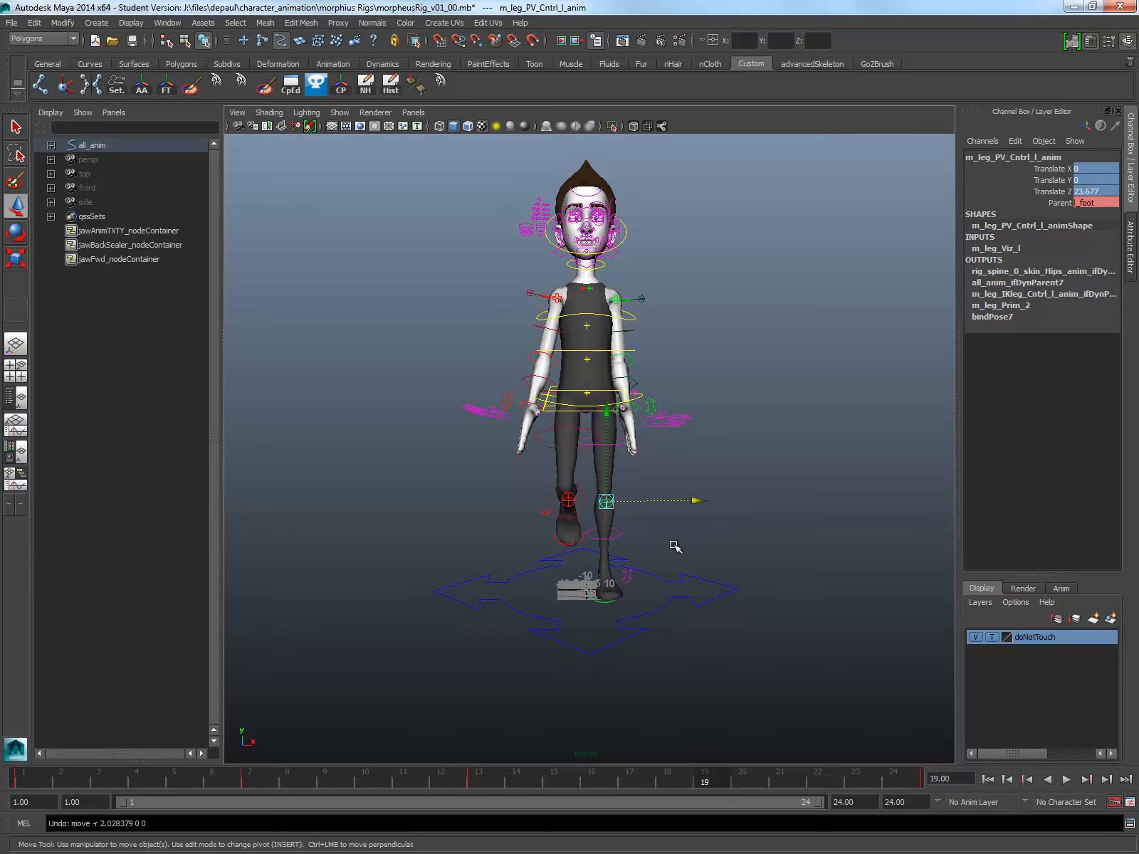
pyautogui.click(572, 503)
pyautogui.click(608, 778)
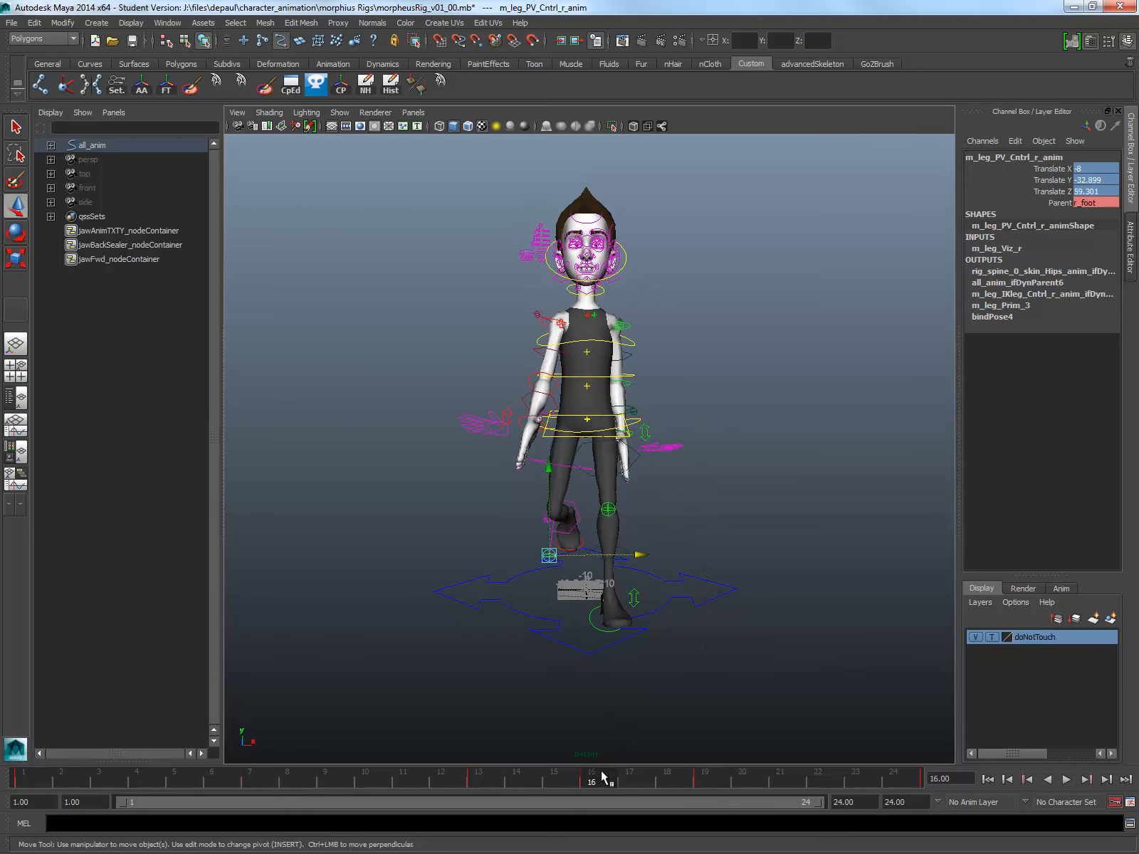
pyautogui.rightClick(605, 778)
pyautogui.click(668, 615)
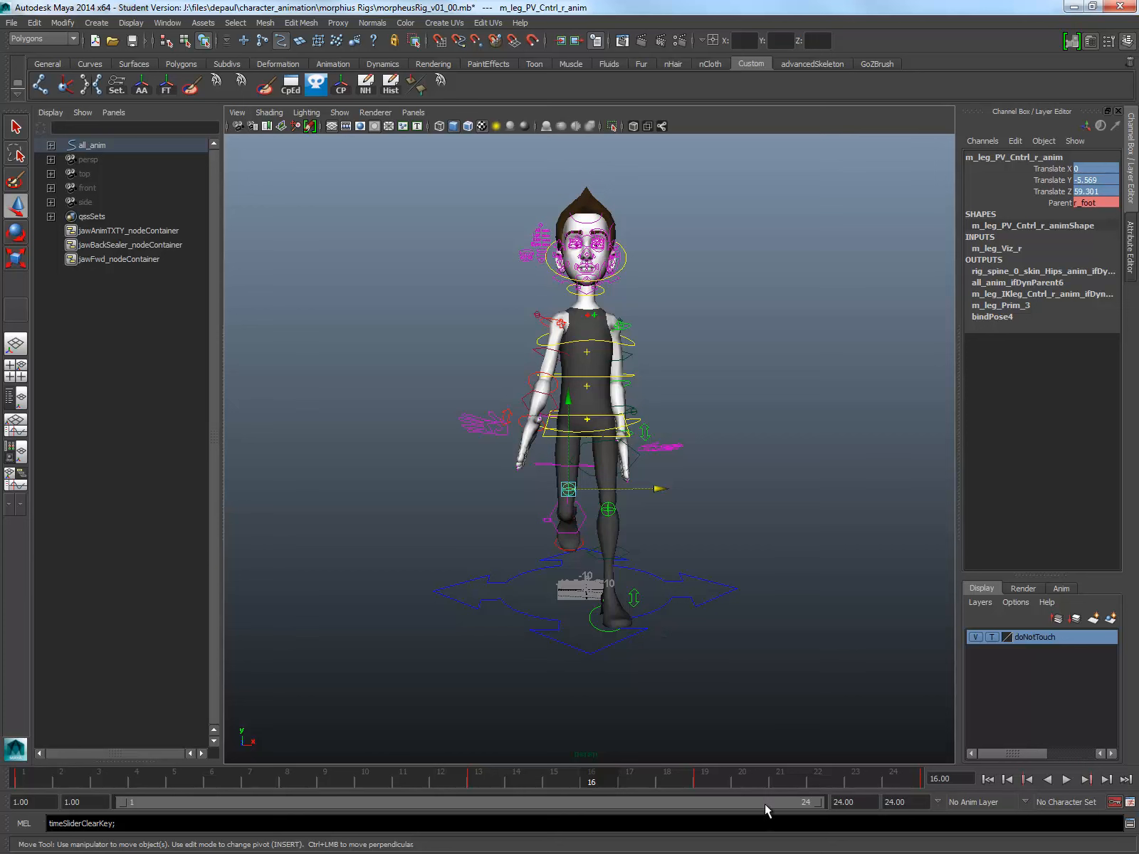
# Step: At frame 19, lower the right knee control to Translate Y about -24.9 and set its Translate X to -8
pyautogui.click(707, 780)
pyautogui.moveTo(568, 410); pyautogui.dragTo(568, 436, button='middle')
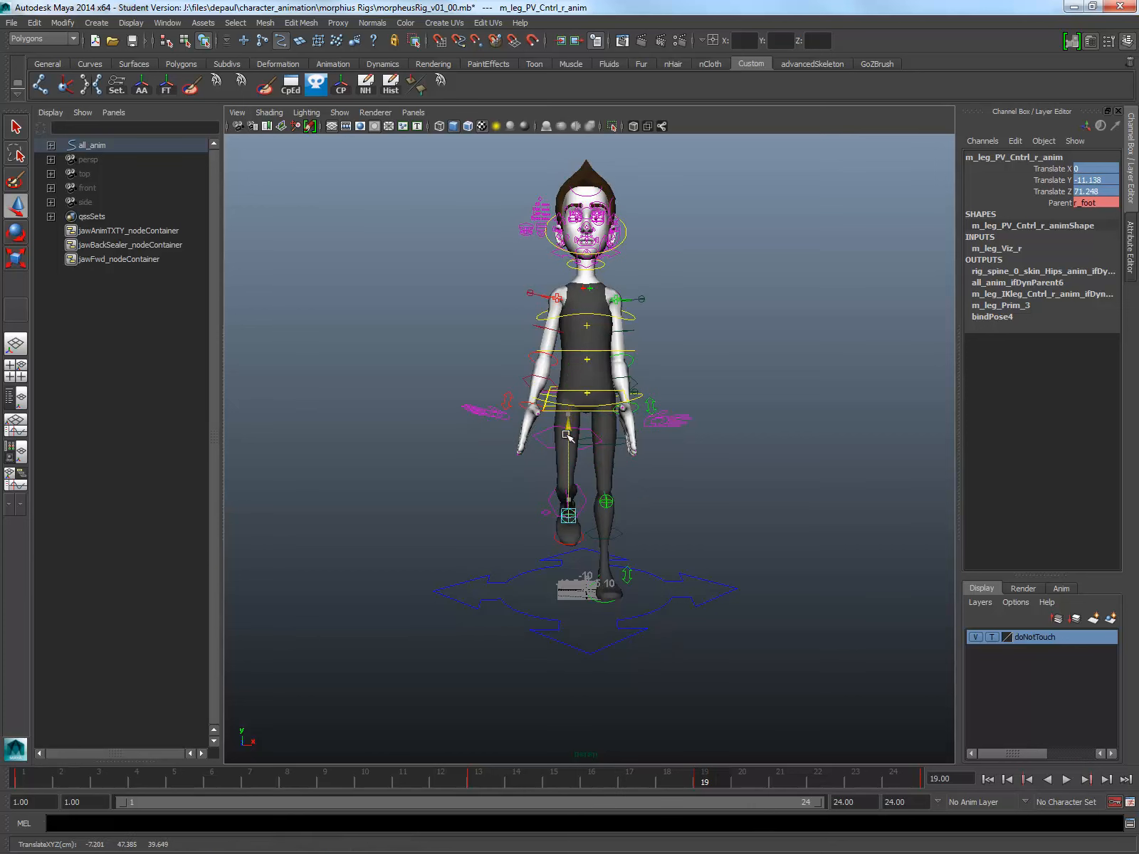
pyautogui.doubleClick(1086, 168)
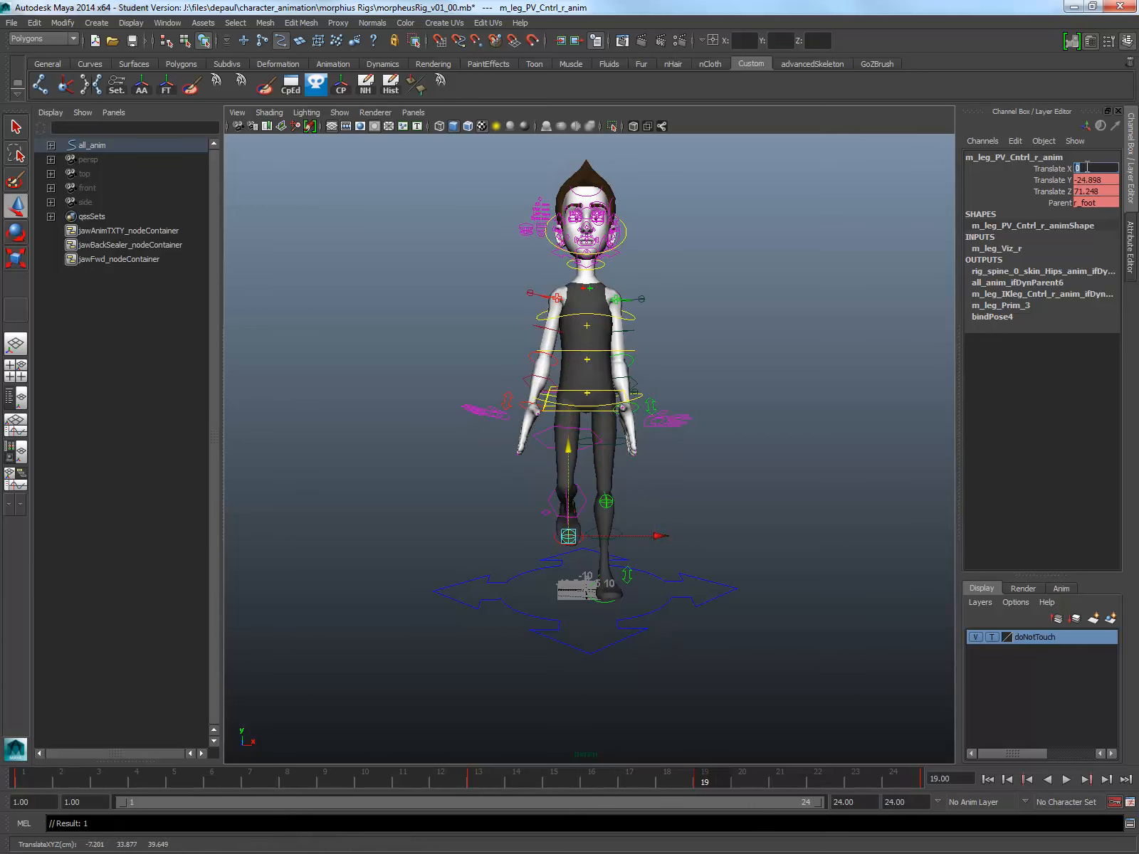
pyautogui.write('-8')
pyautogui.press('Return')
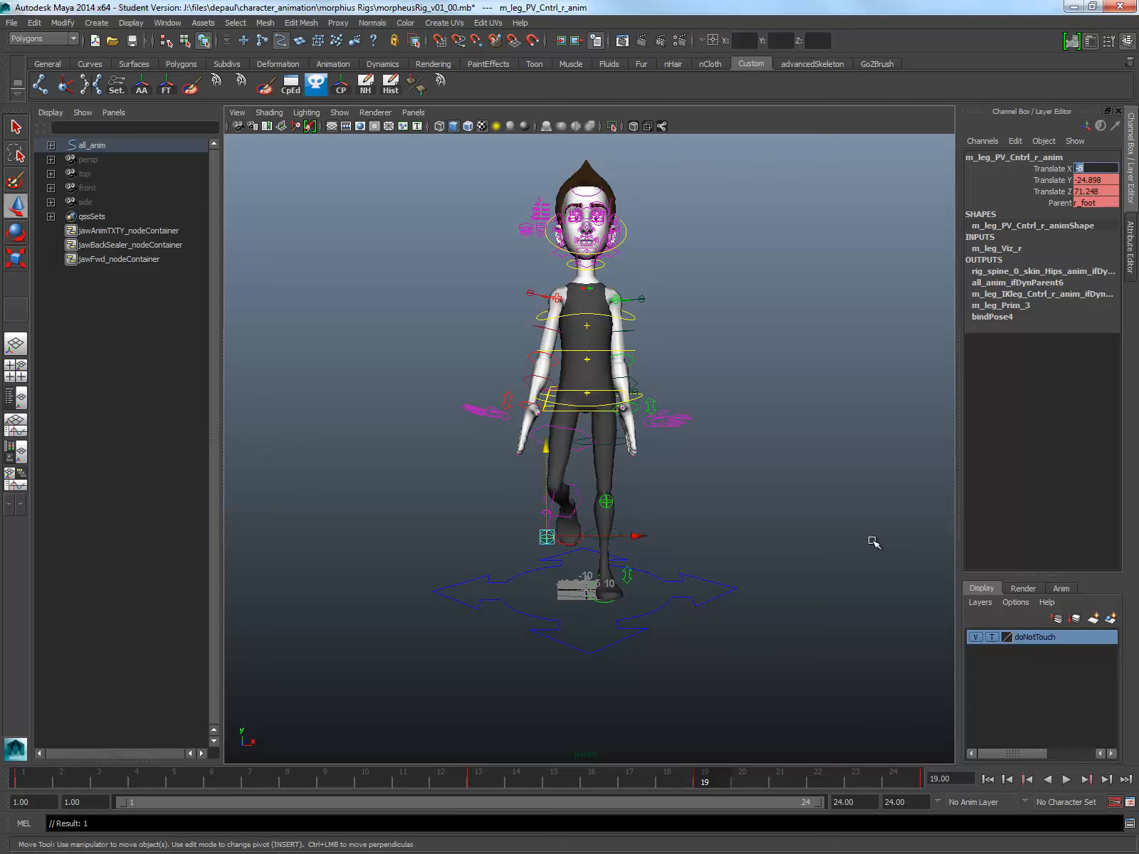
# Step: Play back the walk cycle from an angled, closer view to check the knee motion
pyautogui.keyDown('alt'); pyautogui.moveTo(539, 485); pyautogui.dragTo(570, 513); pyautogui.keyUp('alt')
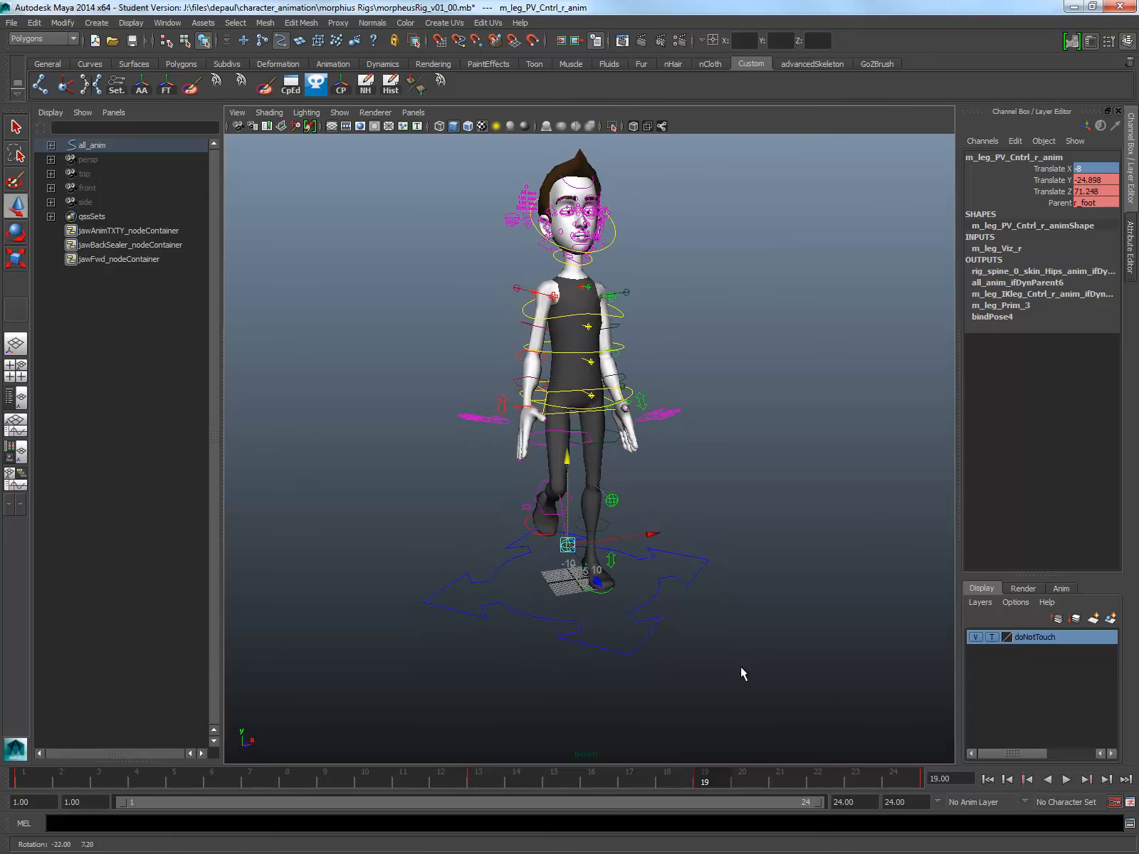
pyautogui.click(1066, 780)
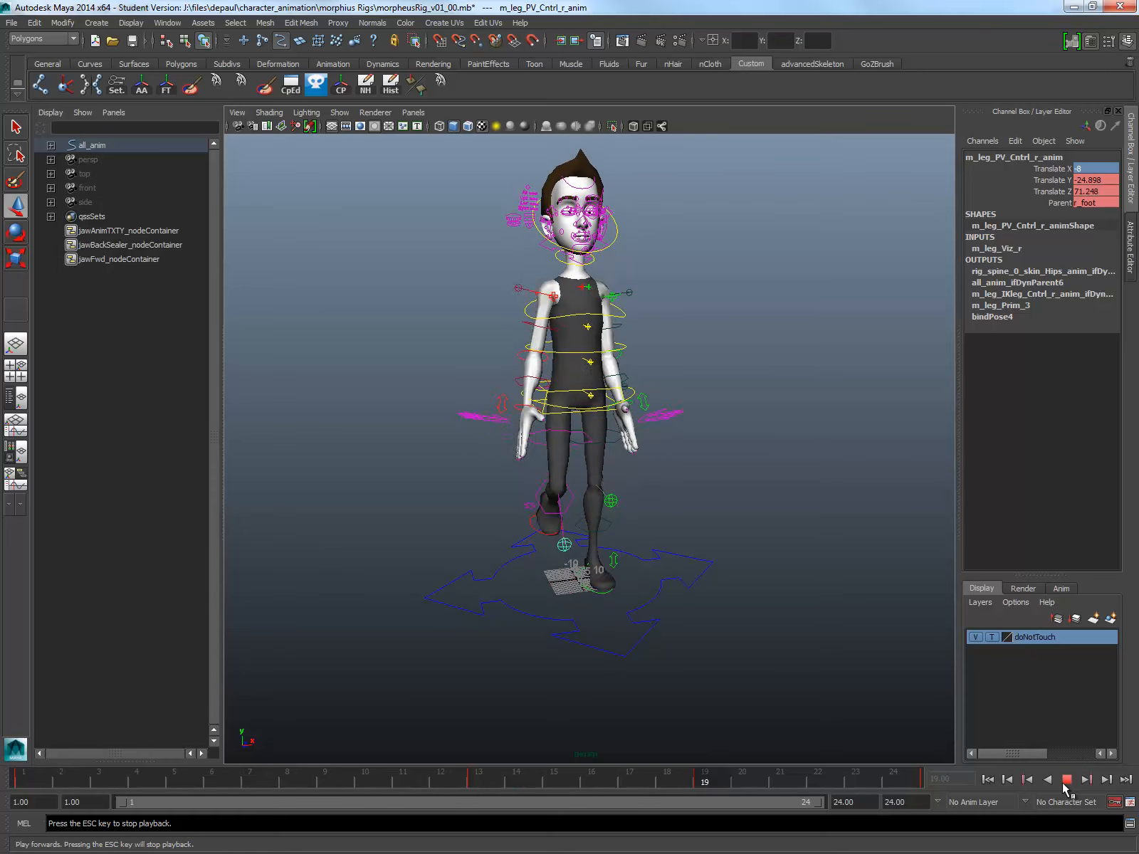
pyautogui.moveTo(900, 634)
pyautogui.keyDown('alt'); pyautogui.mouseDown()
pyautogui.moveTo(851, 626)
pyautogui.moveTo(880, 600)
pyautogui.moveTo(860, 611)
pyautogui.moveTo(880, 628)
pyautogui.mouseUp(); pyautogui.keyUp('alt')
pyautogui.keyDown('alt'); pyautogui.moveTo(823, 560); pyautogui.dragTo(820, 613, button='middle'); pyautogui.keyUp('alt')
pyautogui.keyDown('alt'); pyautogui.moveTo(820, 612); pyautogui.dragTo(899, 658, button='right'); pyautogui.keyUp('alt')
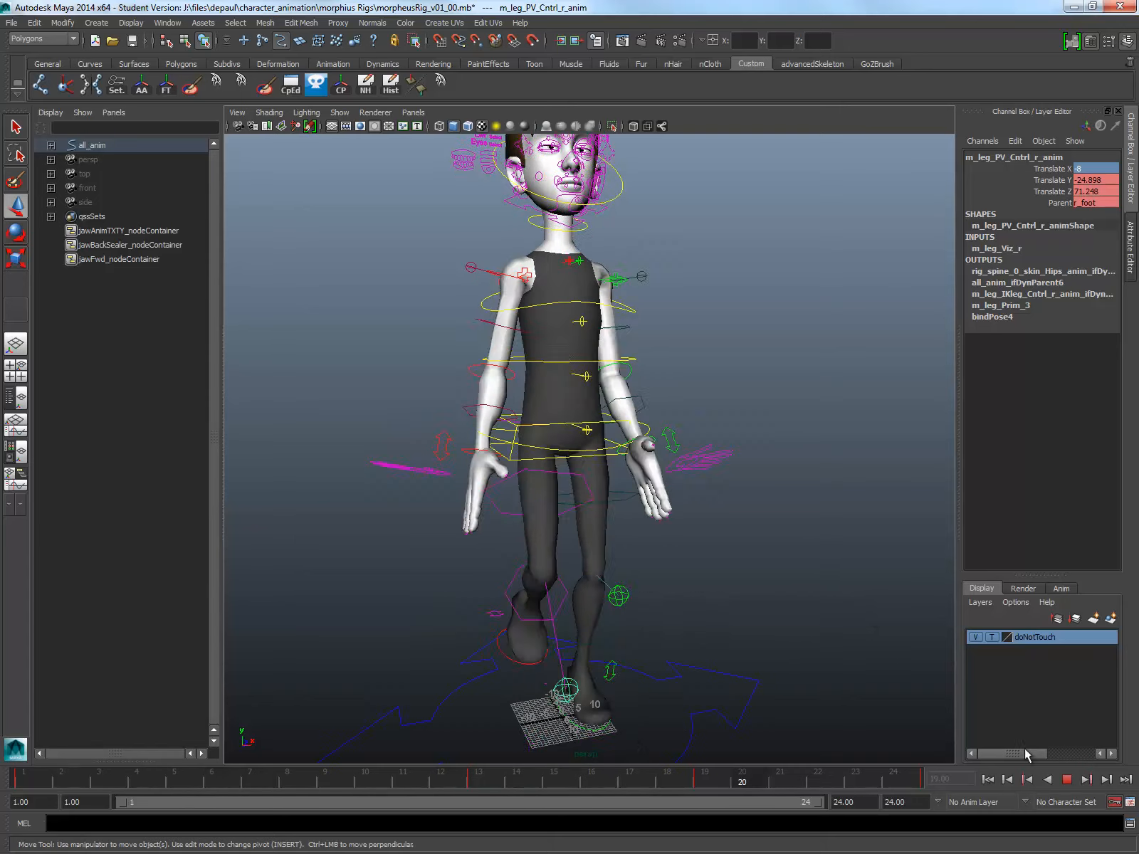
pyautogui.click(1065, 781)
# Step: At frame 1, rotate the right shoulder control to swing the arm farther behind the body
pyautogui.keyDown('alt'); pyautogui.moveTo(489, 433); pyautogui.dragTo(611, 426); pyautogui.keyUp('alt')
pyautogui.keyDown('alt'); pyautogui.moveTo(611, 426); pyautogui.dragTo(543, 416, button='right'); pyautogui.keyUp('alt')
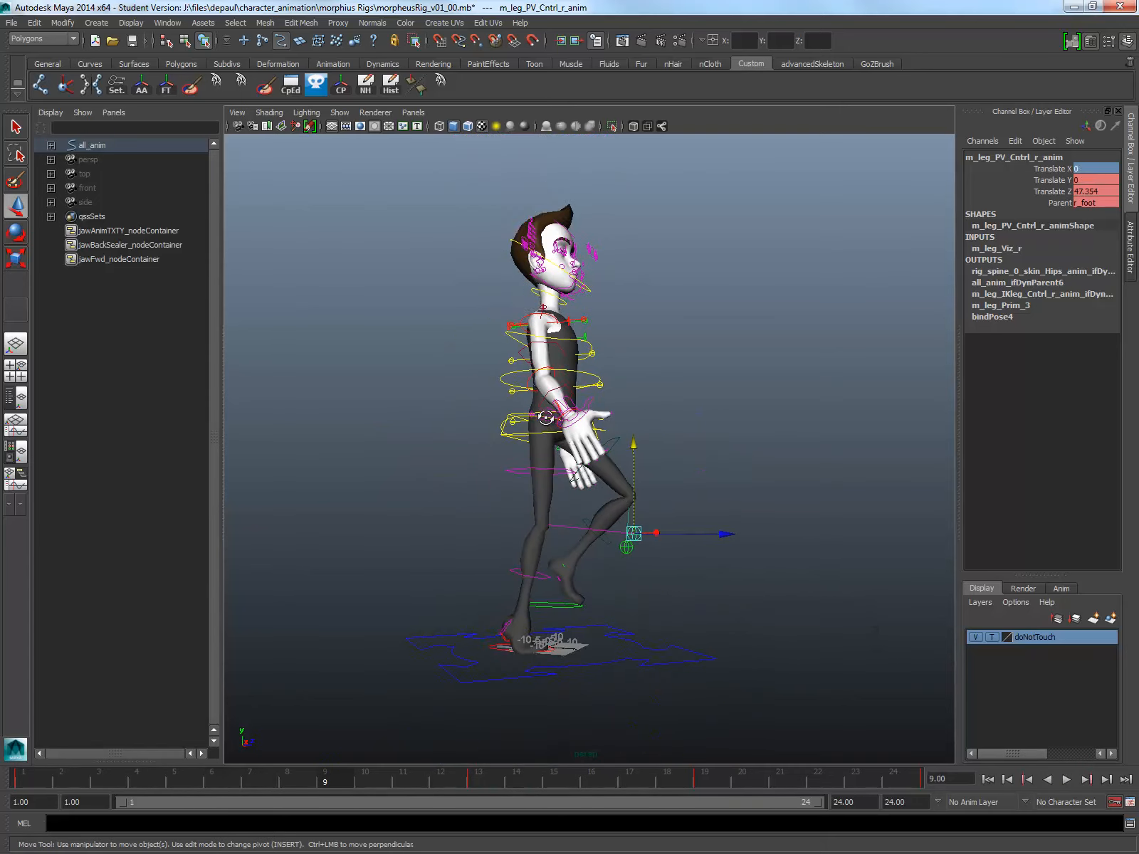
pyautogui.keyDown('alt'); pyautogui.moveTo(544, 415); pyautogui.dragTo(578, 419); pyautogui.keyUp('alt')
pyautogui.keyDown('alt'); pyautogui.moveTo(578, 419); pyautogui.dragTo(627, 470, button='right'); pyautogui.keyUp('alt')
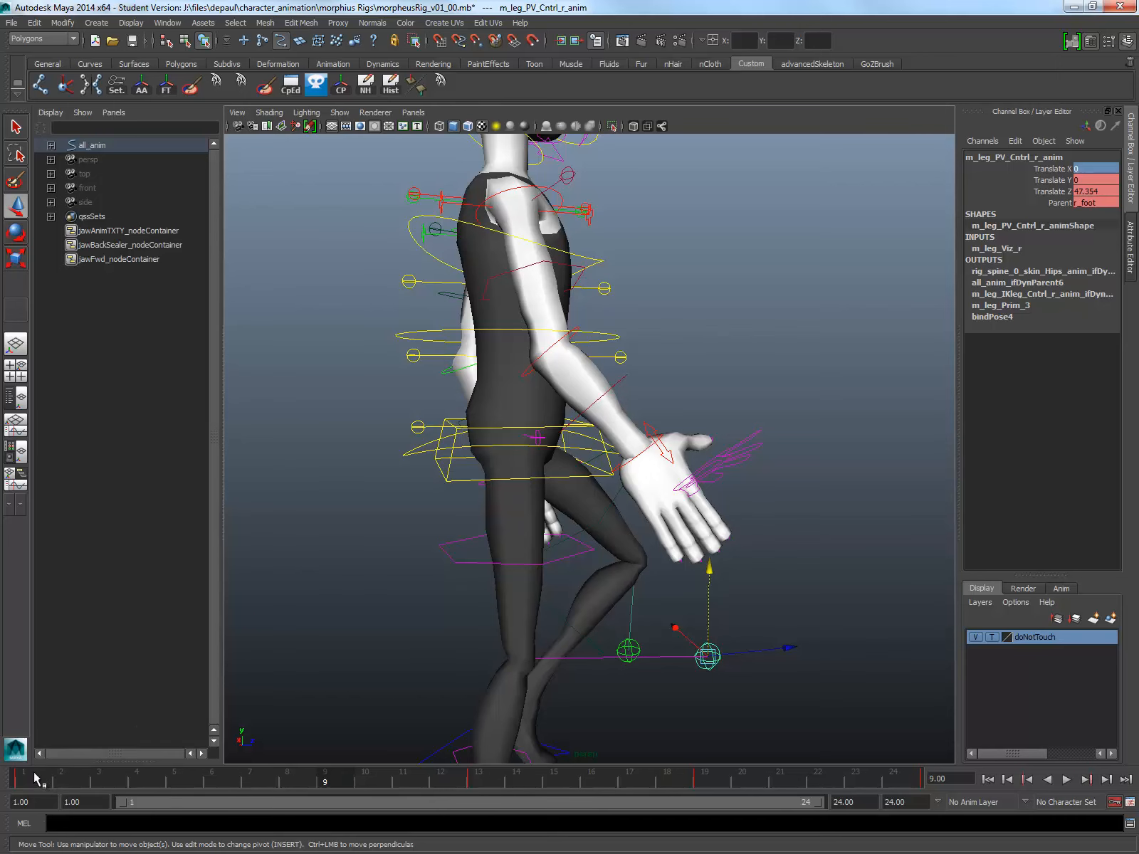
pyautogui.click(34, 772)
pyautogui.hotkey('alt', 'v')
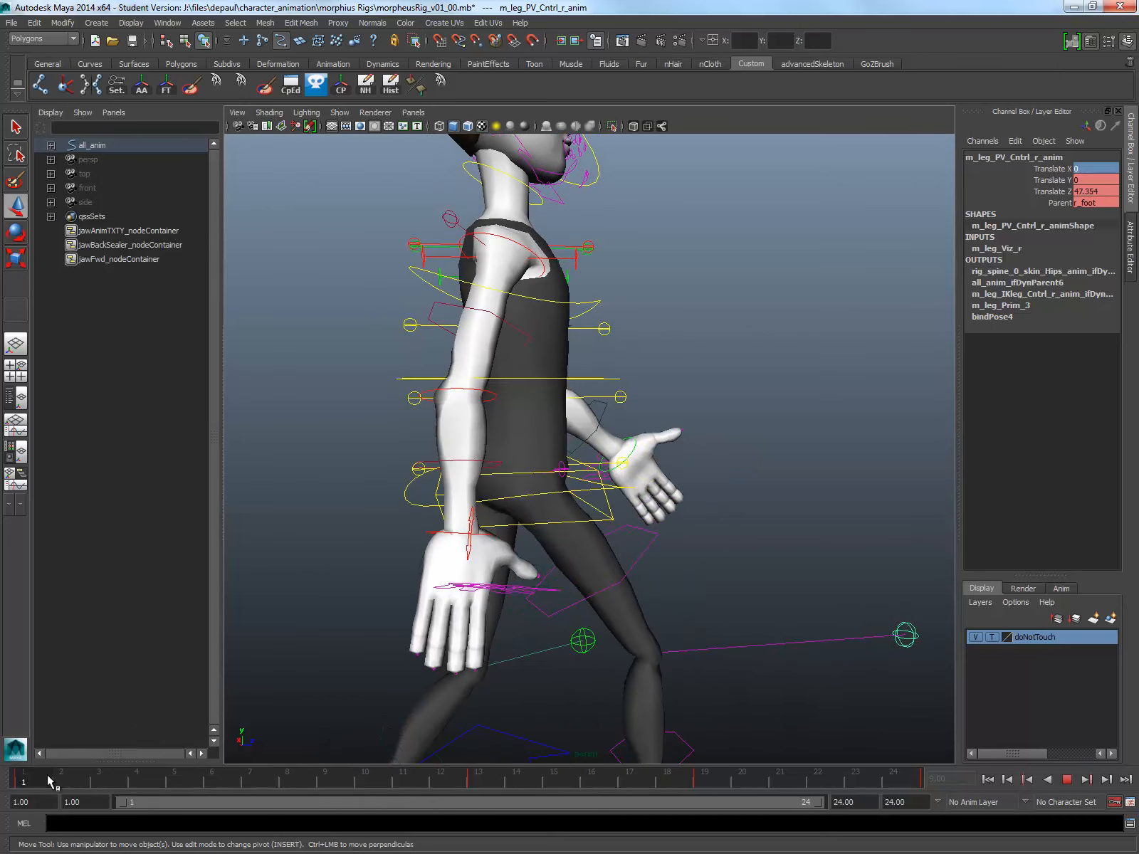
pyautogui.hotkey('alt', 'v')
pyautogui.click(493, 520)
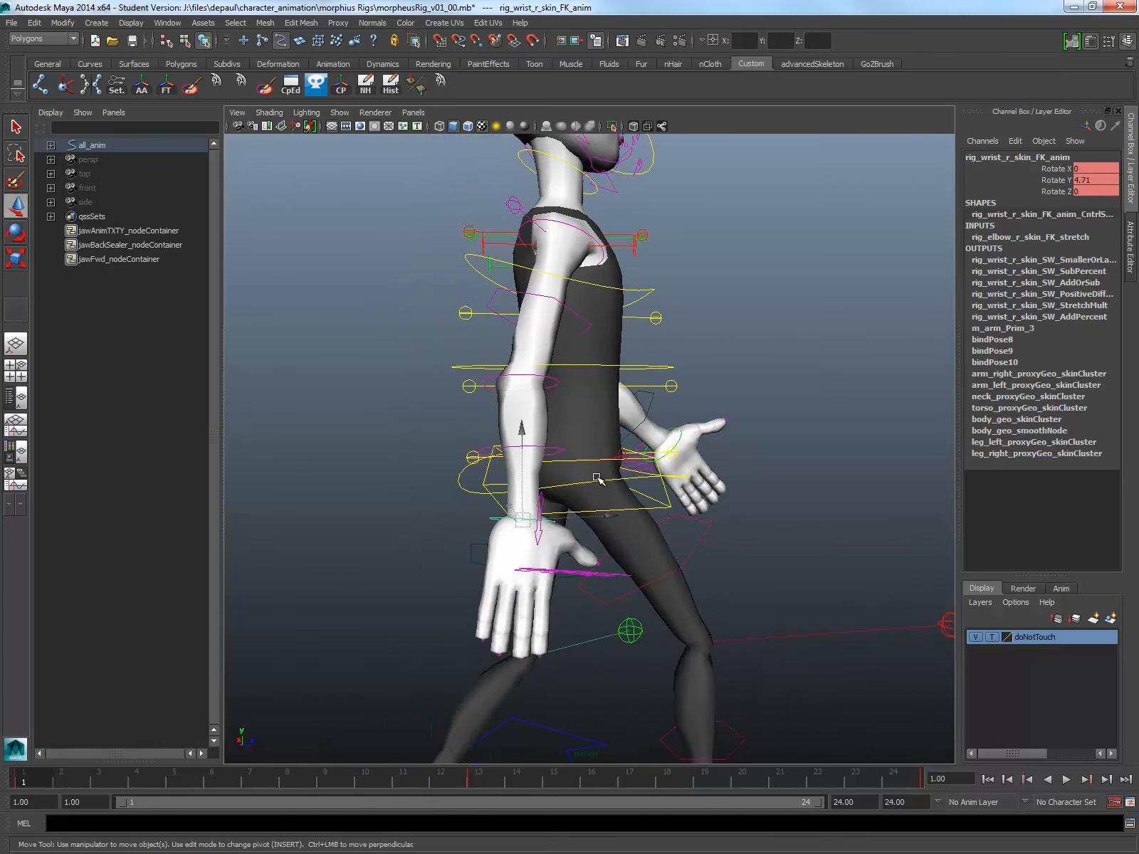
pyautogui.press('e')
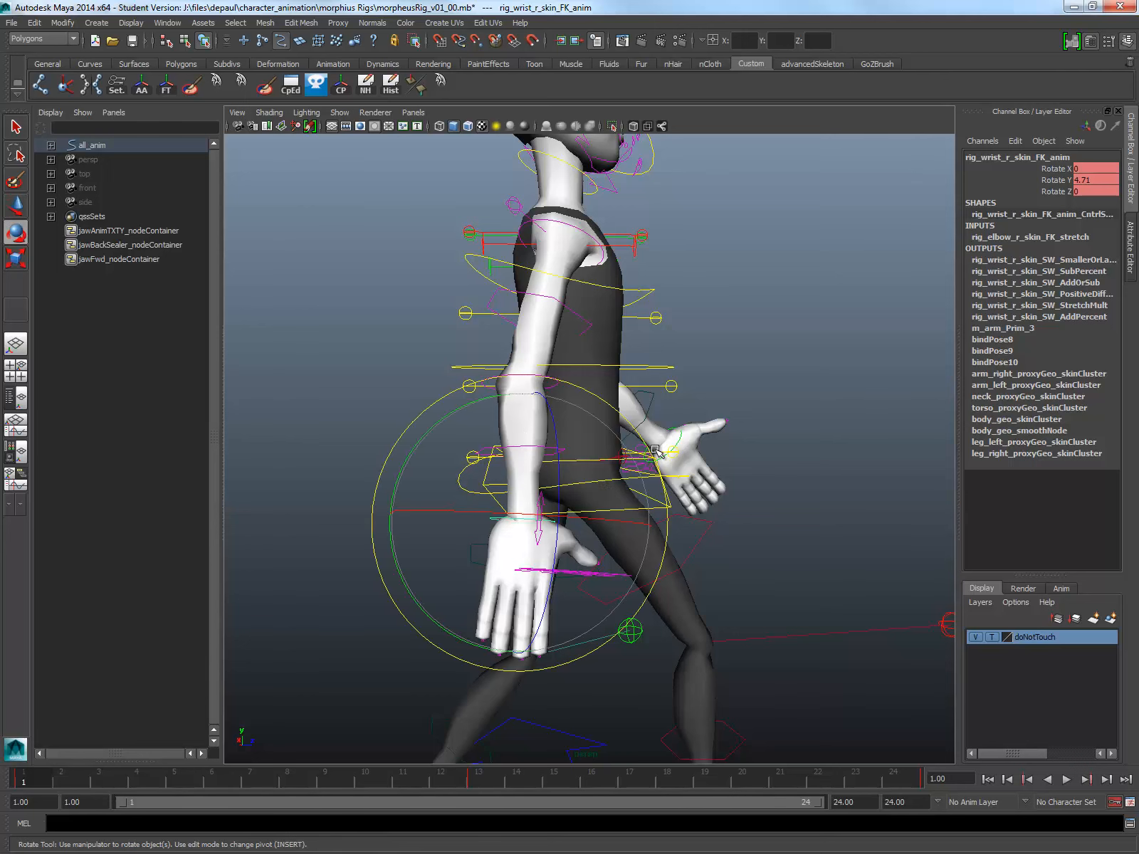
pyautogui.click(587, 233)
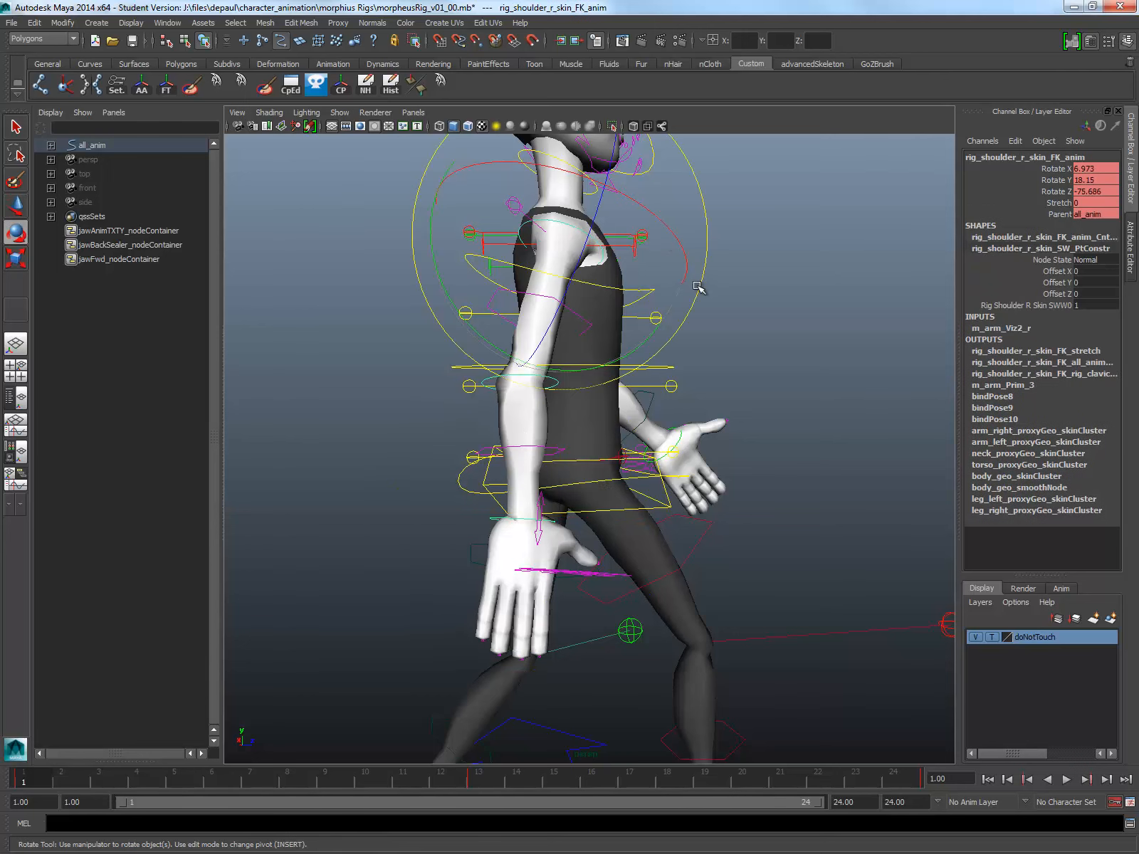
pyautogui.moveTo(653, 341); pyautogui.dragTo(364, 459)
# Step: Rotate the right wrist control slightly to angle the hand at the back of the arm swing
pyautogui.click(380, 464)
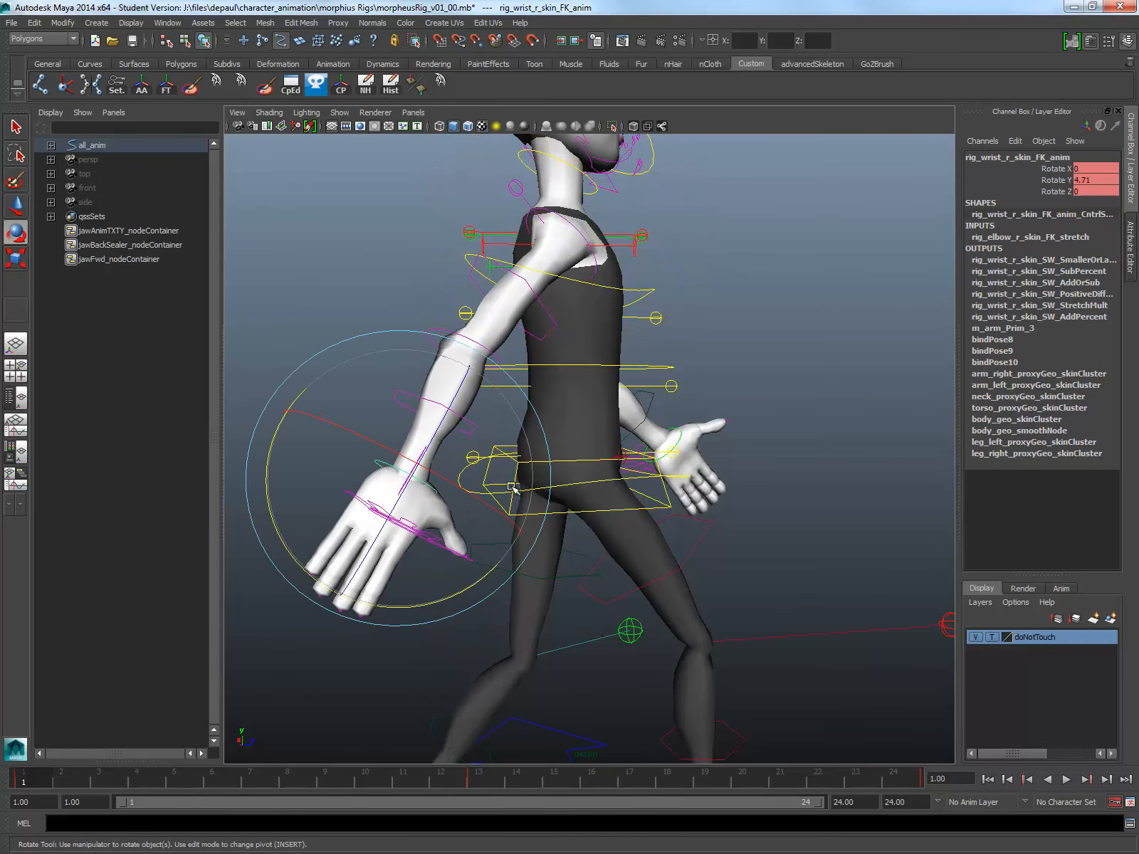
pyautogui.moveTo(521, 500)
pyautogui.keyDown('alt'); pyautogui.mouseDown()
pyautogui.moveTo(483, 521)
pyautogui.moveTo(501, 496)
pyautogui.moveTo(502, 512)
pyautogui.mouseUp(); pyautogui.keyUp('alt')
pyautogui.keyDown('alt'); pyautogui.moveTo(712, 268); pyautogui.dragTo(636, 336); pyautogui.keyUp('alt')
pyautogui.click(391, 324)
# Step: At frame 1, set the right fingers control's Curl to -0.1 and Spread to 1.6
pyautogui.click(470, 502)
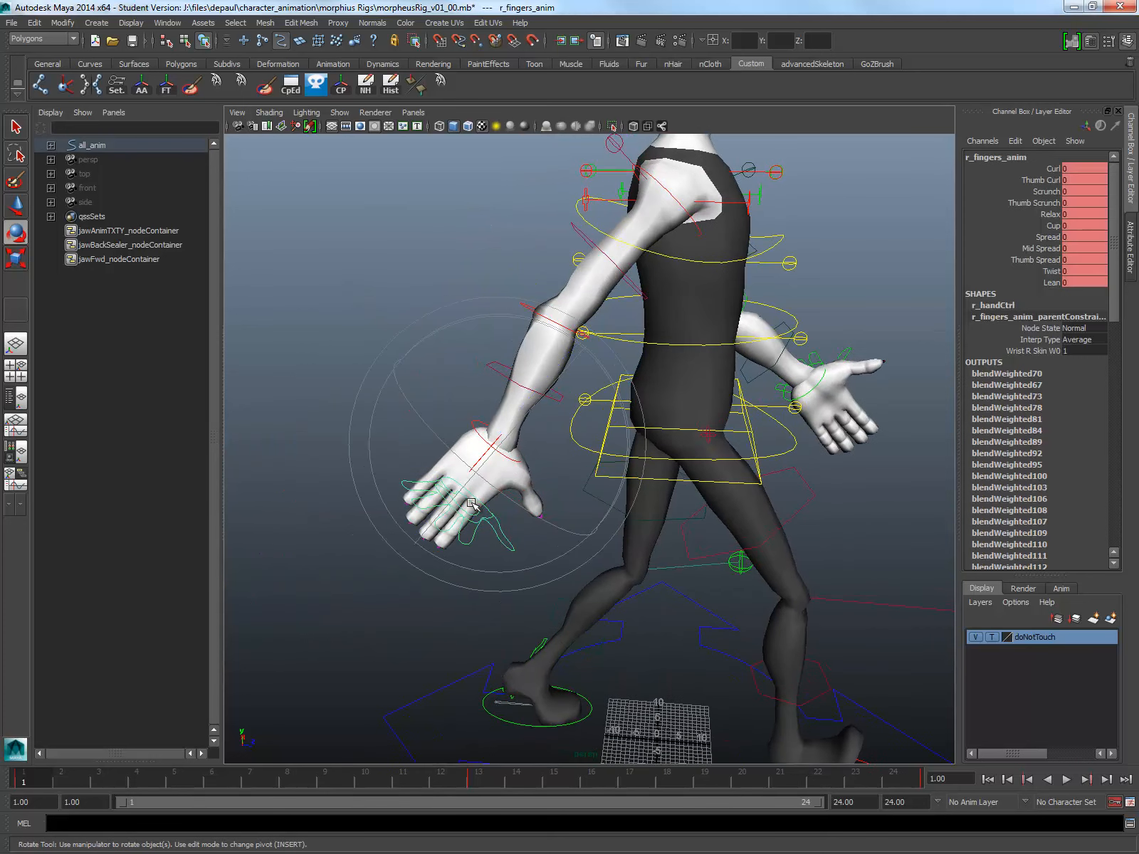
pyautogui.keyDown('alt'); pyautogui.moveTo(470, 502); pyautogui.dragTo(420, 511); pyautogui.keyUp('alt')
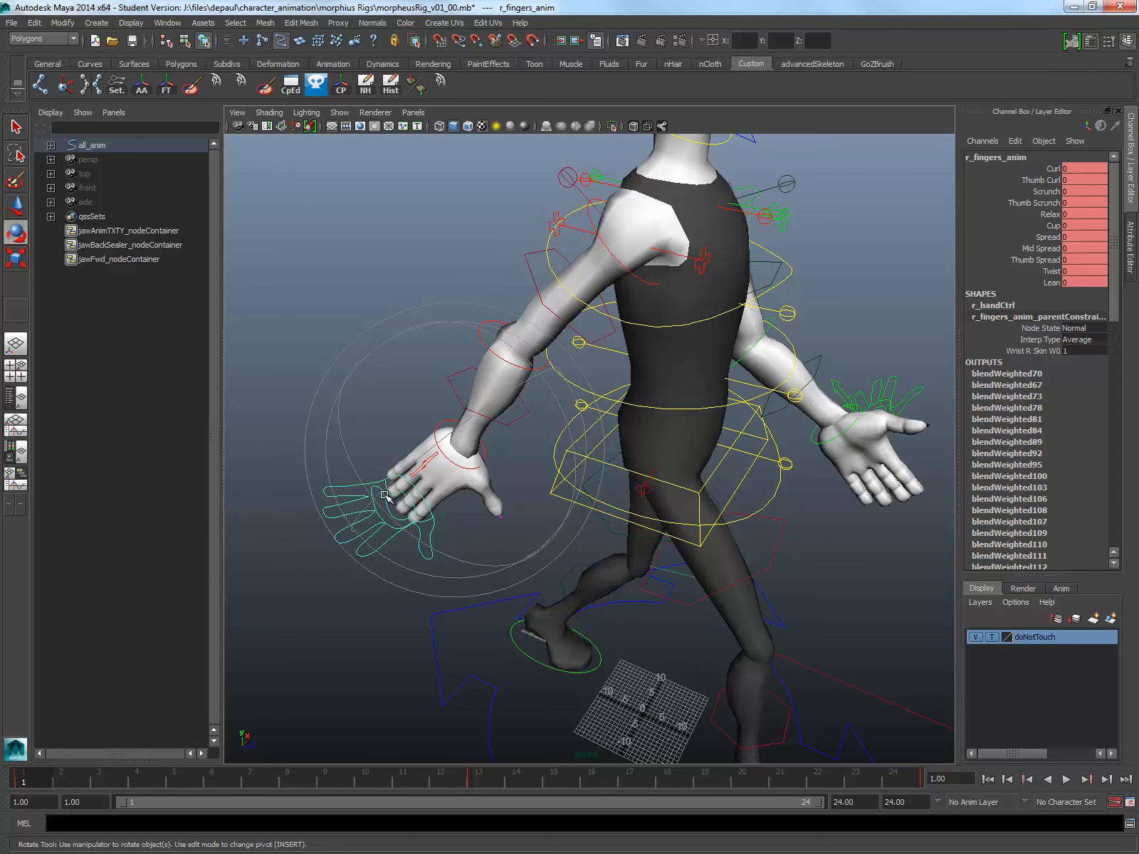
pyautogui.click(1057, 227)
pyautogui.moveTo(402, 203); pyautogui.dragTo(478, 228, button='middle')
pyautogui.hotkey('ctrl', 'z')
pyautogui.click(1054, 169)
pyautogui.click(1053, 237)
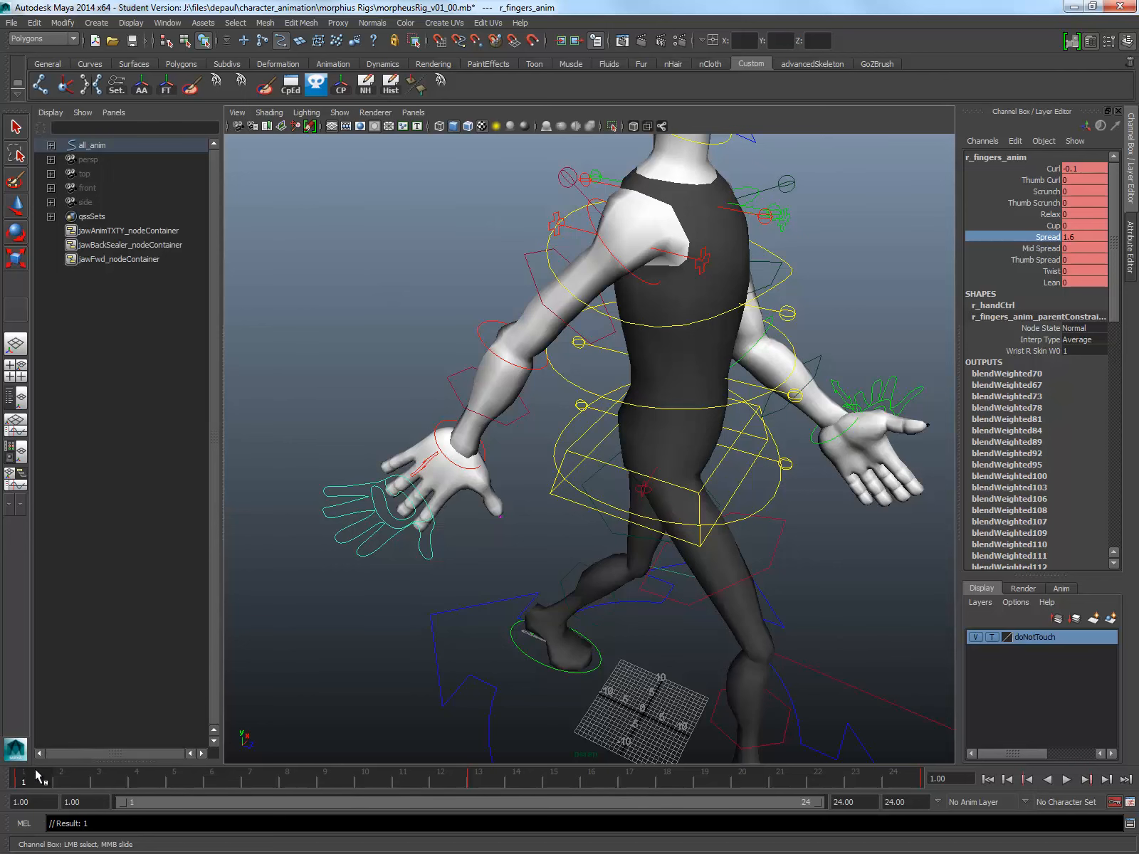
# Step: At frame 7, set the right fingers control's Cup and Curl to 1.85
pyautogui.hotkey('alt', 'v')
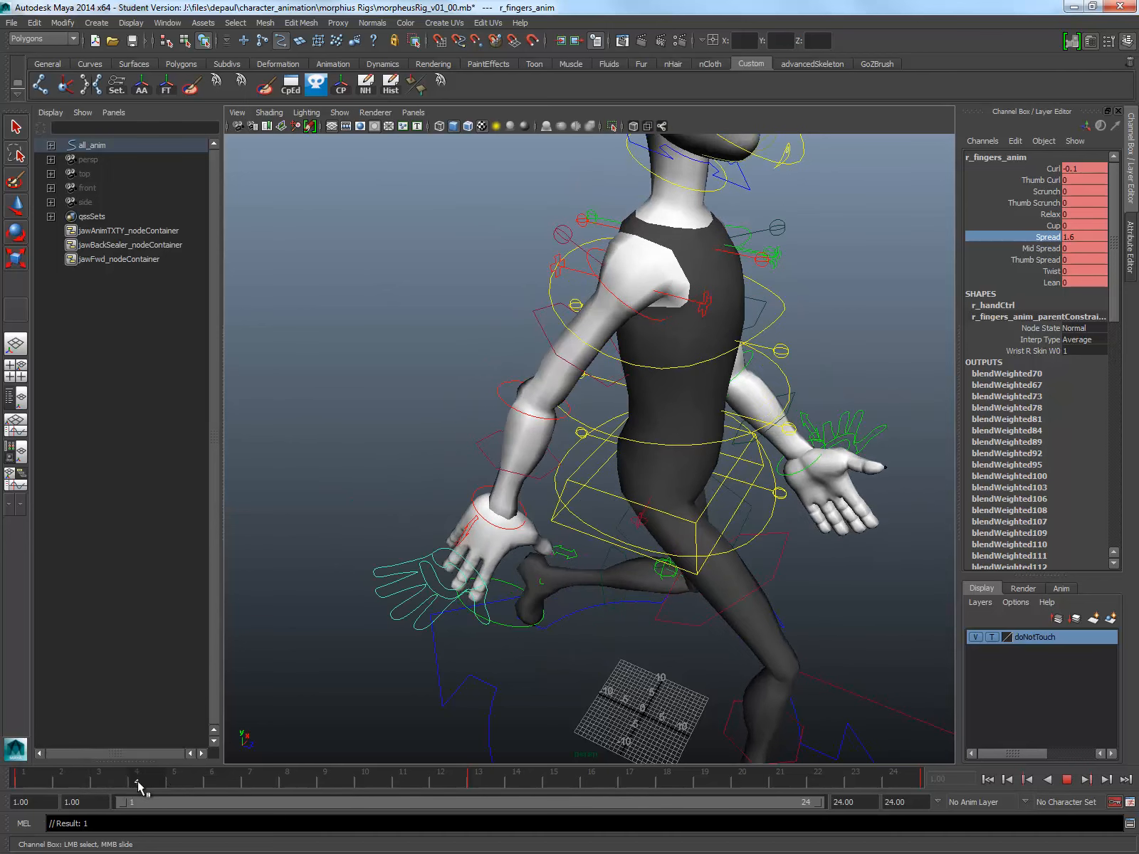
pyautogui.moveTo(177, 787); pyautogui.dragTo(255, 791)
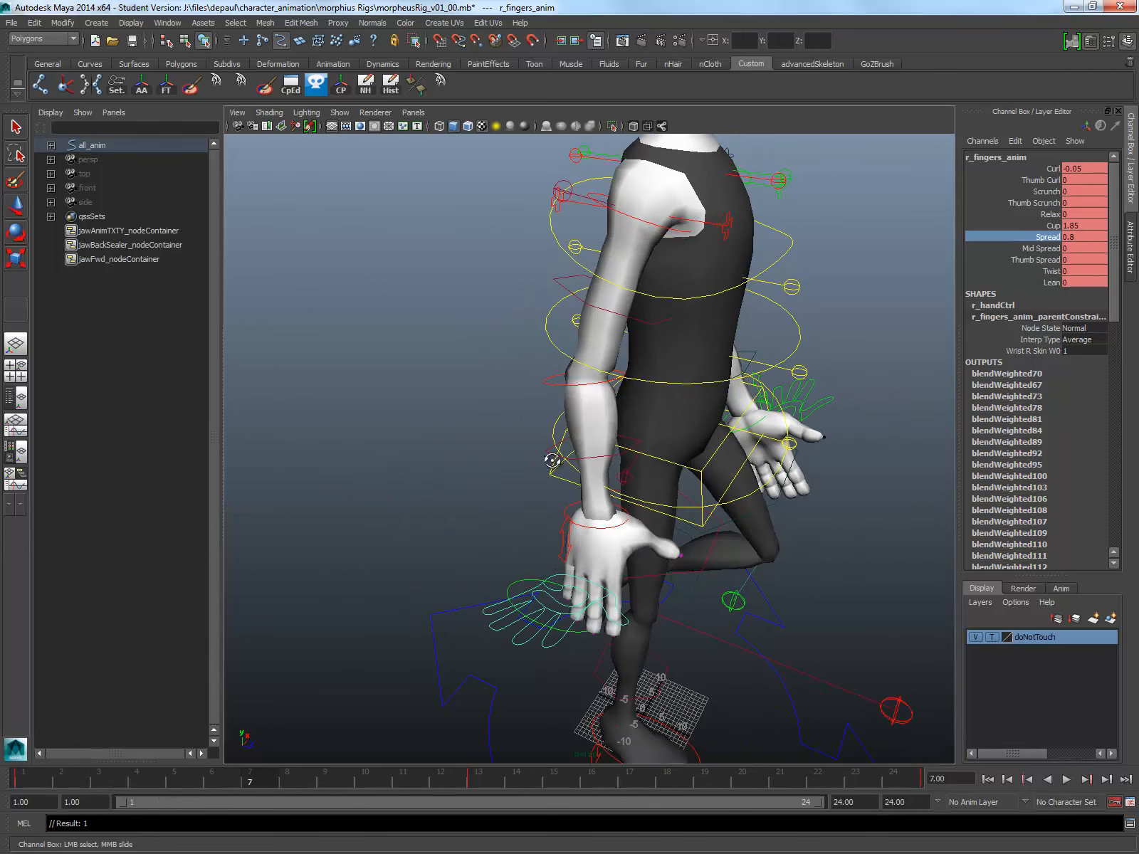
pyautogui.keyDown('alt'); pyautogui.moveTo(553, 460); pyautogui.dragTo(617, 419); pyautogui.keyUp('alt')
pyautogui.click(1054, 169)
pyautogui.moveTo(467, 207); pyautogui.dragTo(490, 216, button='middle')
# Step: Play the animation and at frame 13 rotate the right wrist control to a Rotate Y of about -4.8
pyautogui.hotkey('alt', 'v')
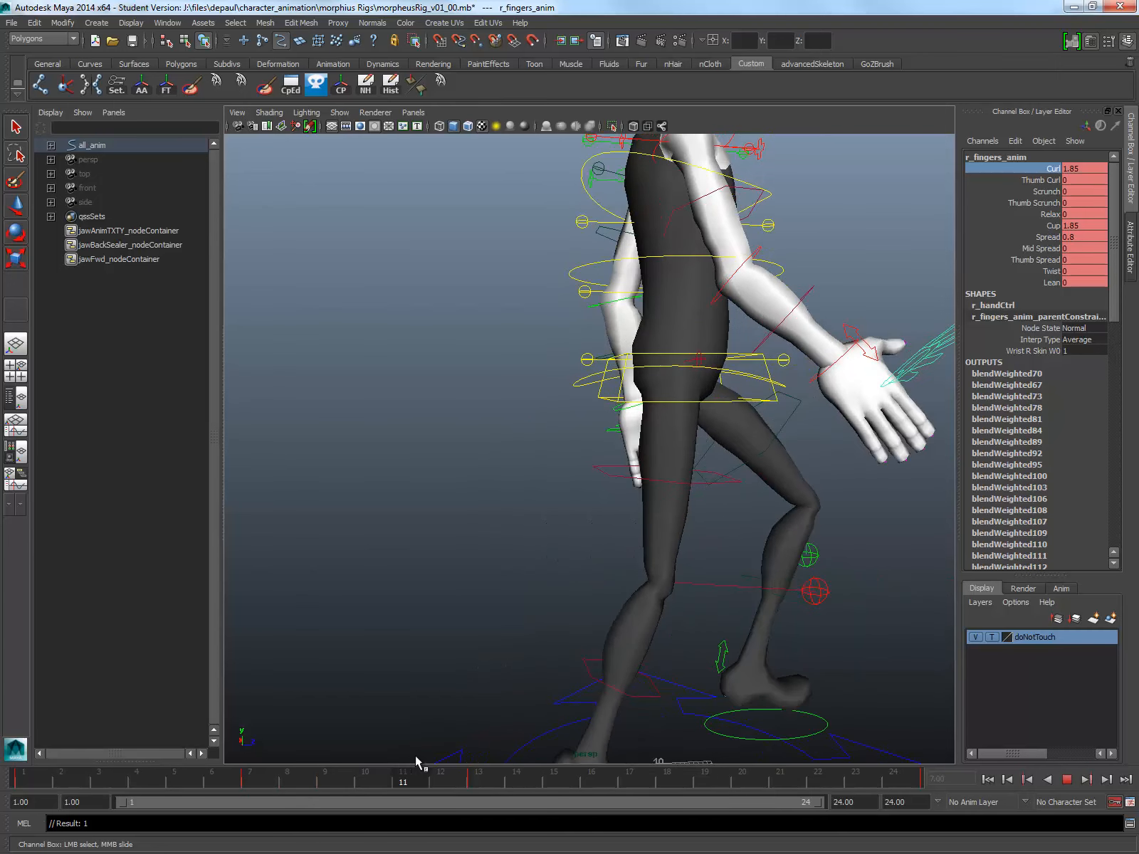
pyautogui.hotkey('alt', 'v')
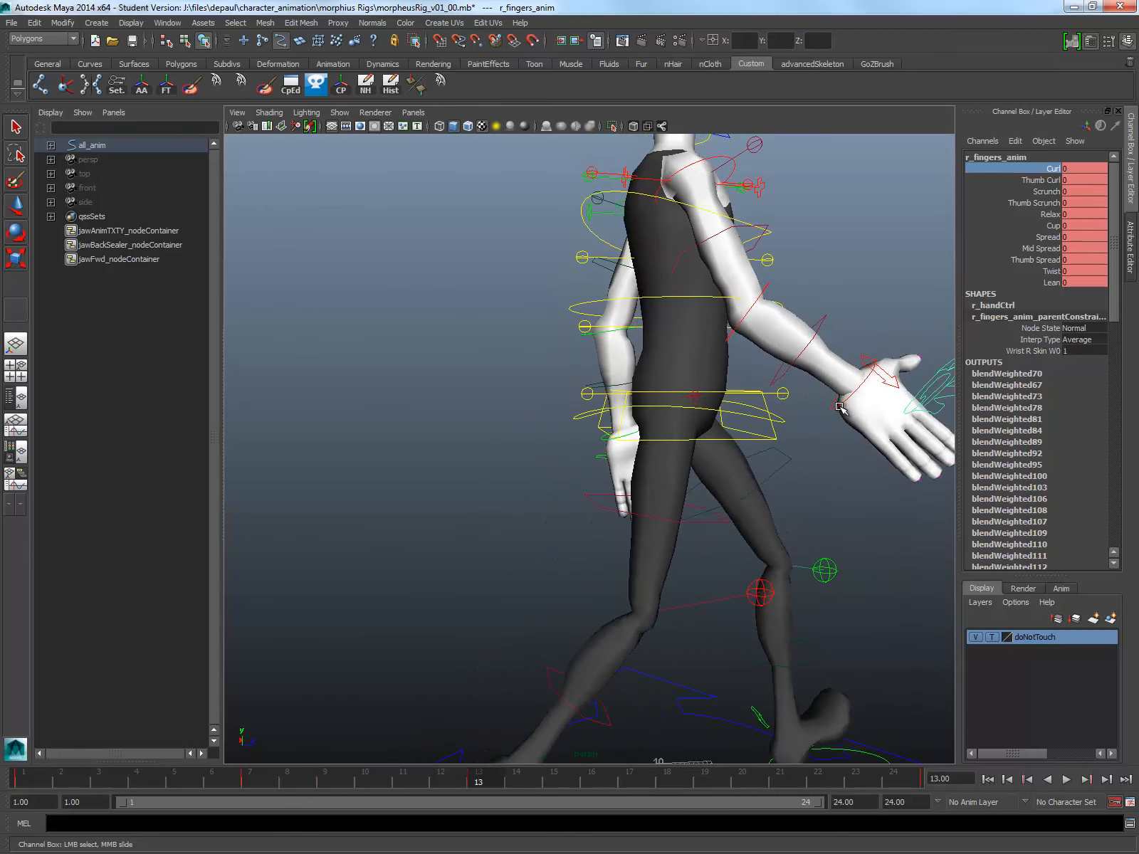
pyautogui.click(840, 408)
pyautogui.press('e')
pyautogui.keyDown('alt'); pyautogui.moveTo(840, 408); pyautogui.dragTo(763, 426, button='middle'); pyautogui.keyUp('alt')
pyautogui.moveTo(643, 391); pyautogui.dragTo(680, 411)
pyautogui.click(900, 311)
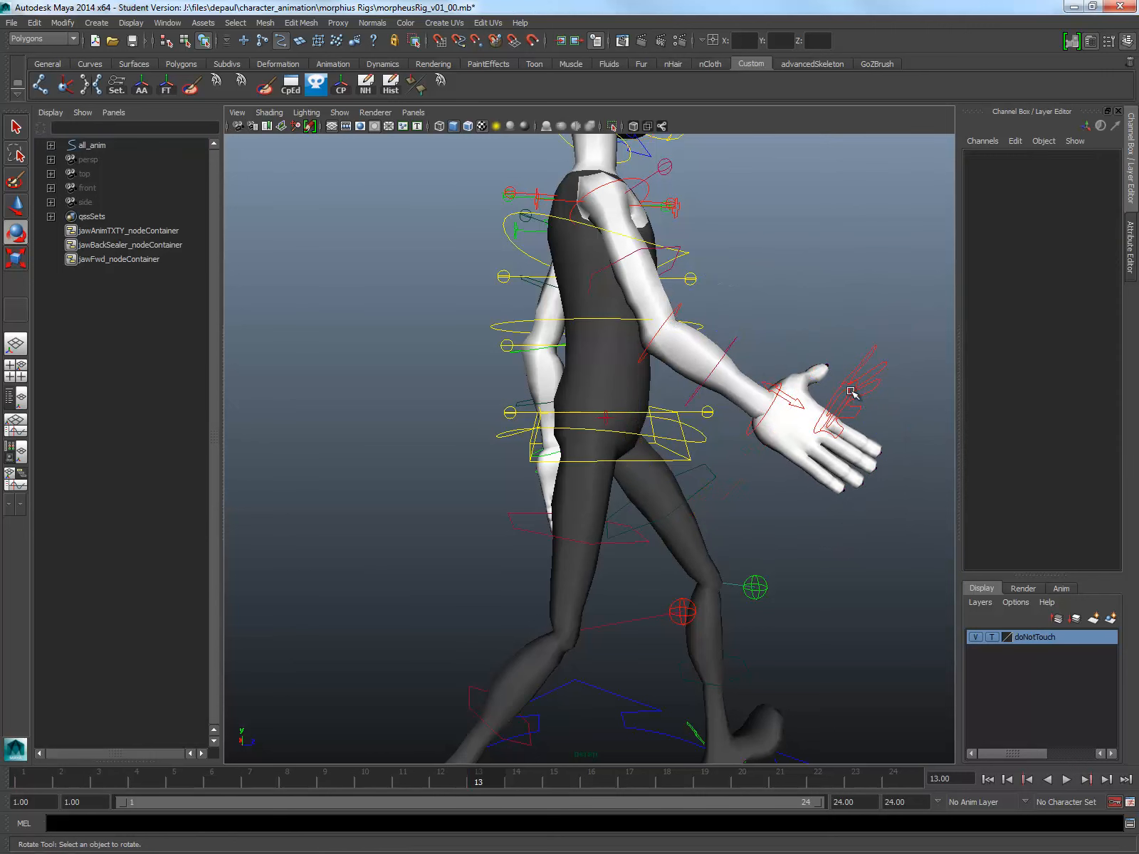
# Step: At frame 13, set the right fingers control's Curl to 1 and Spread to 1.8
pyautogui.click(852, 389)
pyautogui.click(1052, 169)
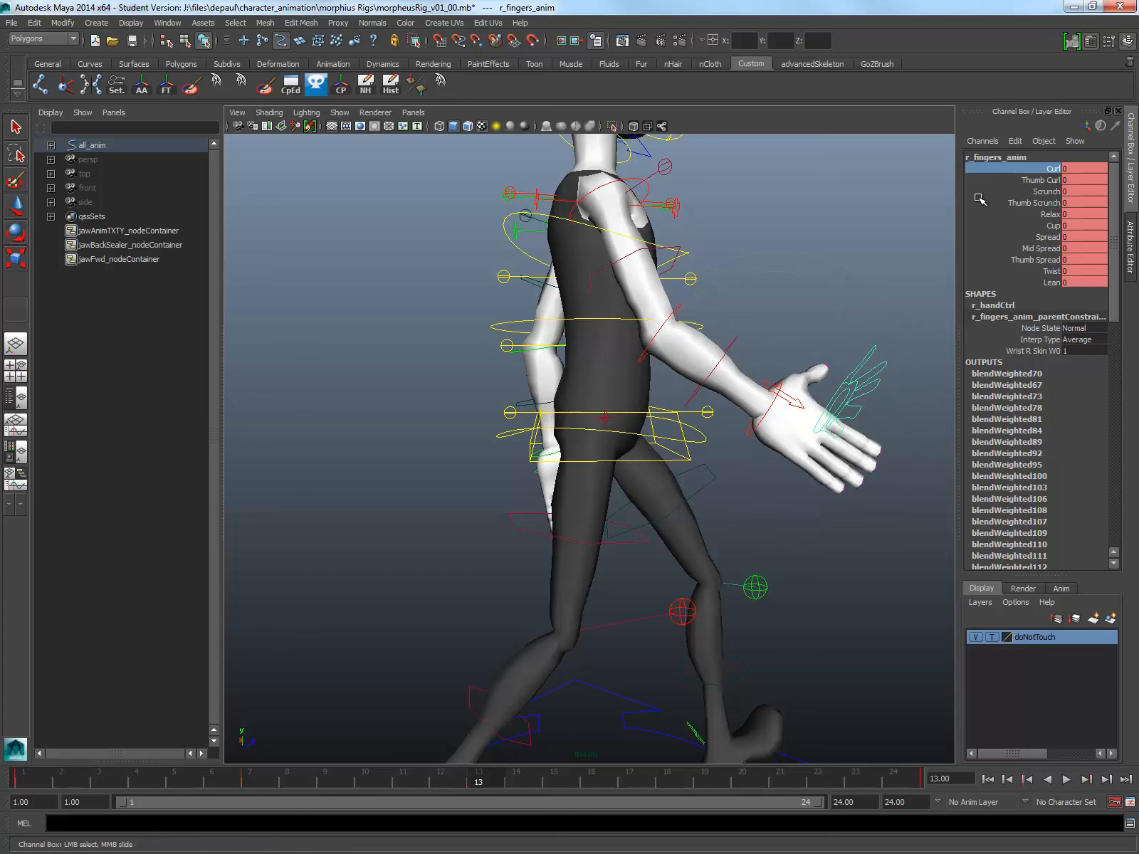
pyautogui.moveTo(888, 215); pyautogui.dragTo(898, 215, button='middle')
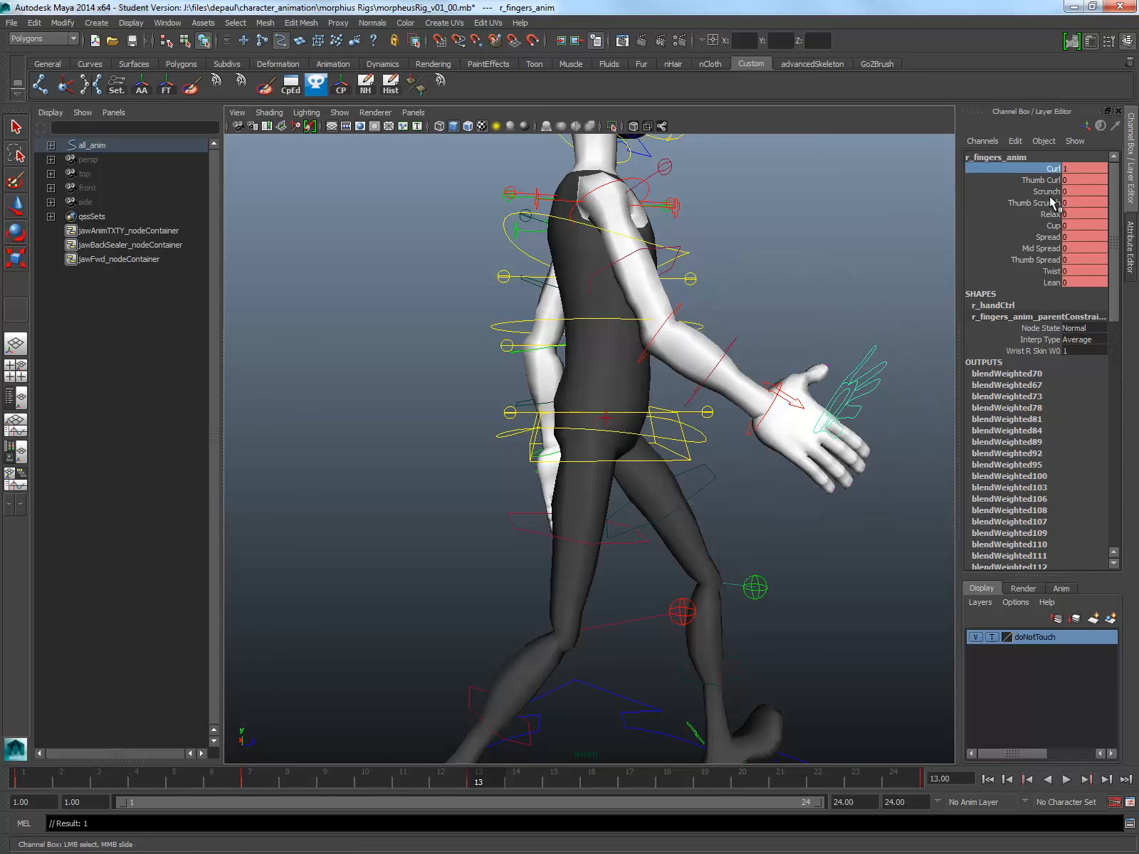
pyautogui.click(1056, 238)
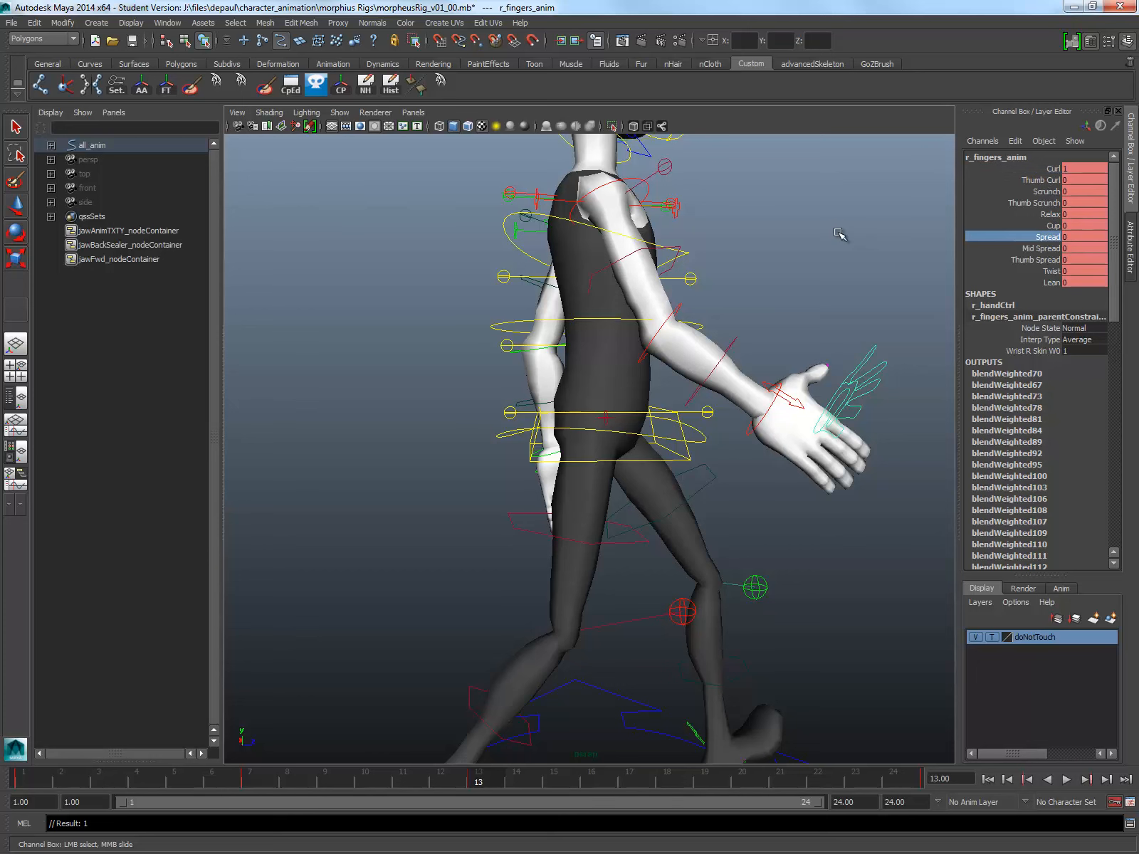
pyautogui.moveTo(839, 234); pyautogui.dragTo(863, 236, button='middle')
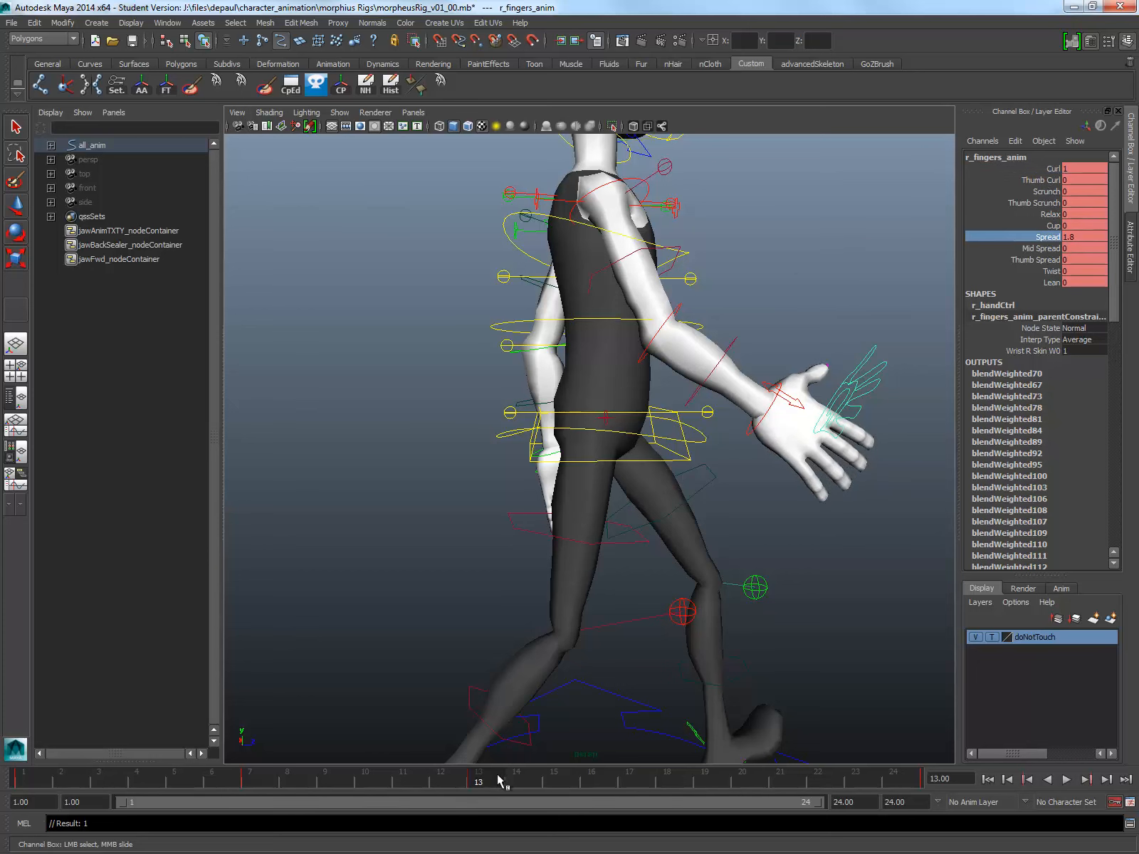
# Step: Review the arm swing in playback and rotate the right wrist at frame 13 to a Rotate Y of about -8.6
pyautogui.hotkey('alt', 'v')
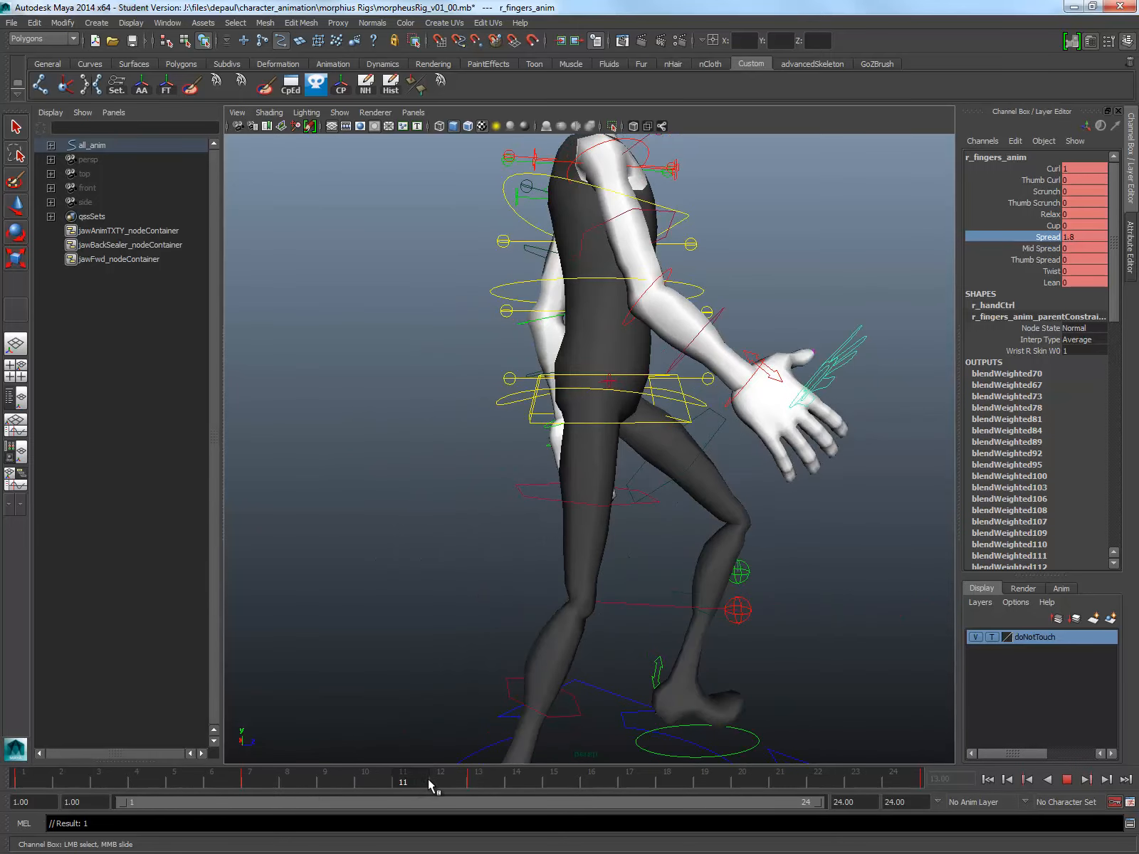
pyautogui.hotkey('alt', 'v')
pyautogui.click(771, 421)
pyautogui.press('e')
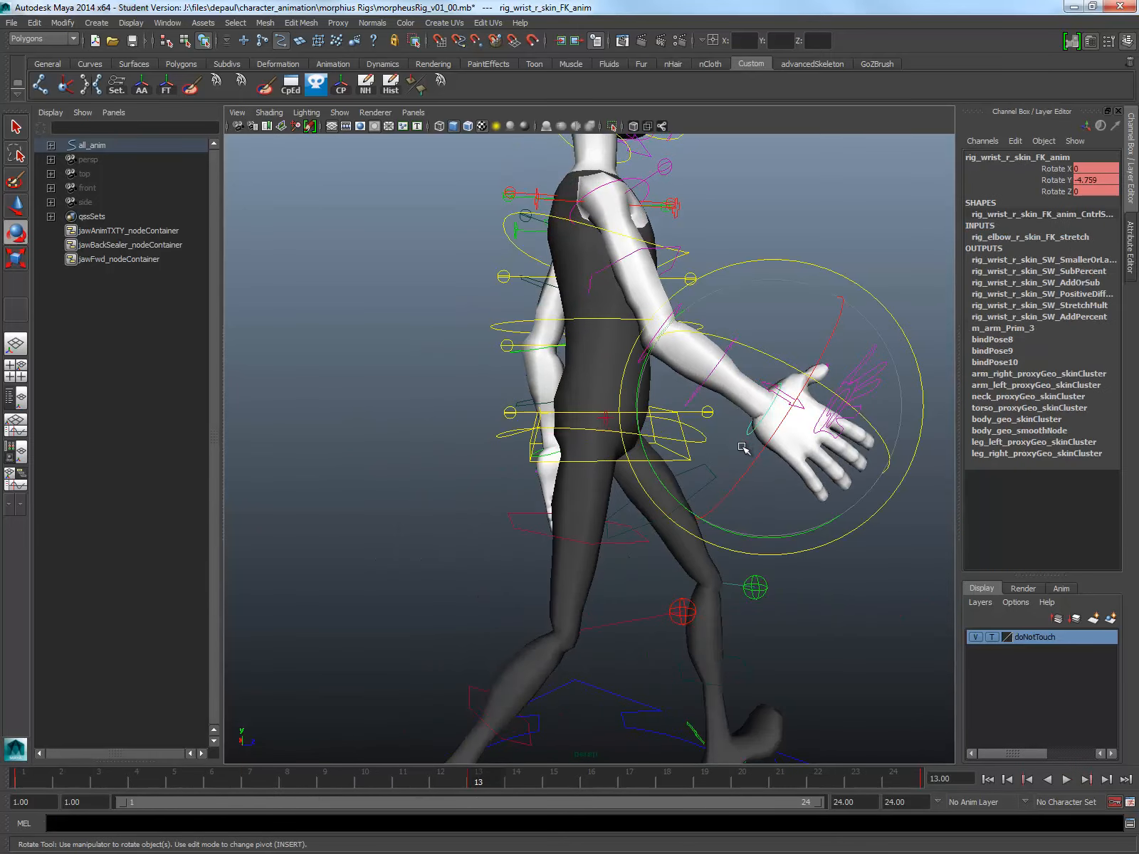
pyautogui.moveTo(691, 508); pyautogui.dragTo(688, 508)
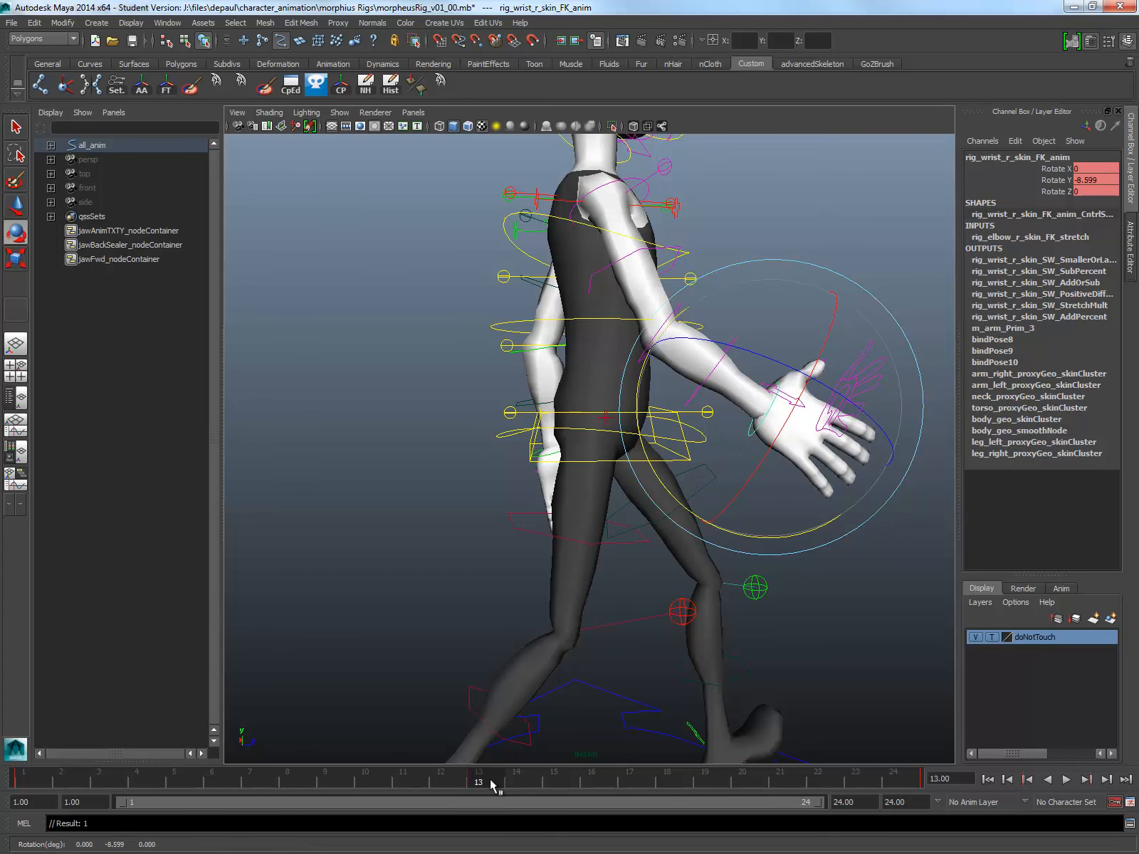
# Step: At frame 19, rotate the right elbow control slightly to straighten the arm as it passes the body
pyautogui.moveTo(497, 786); pyautogui.dragTo(631, 783)
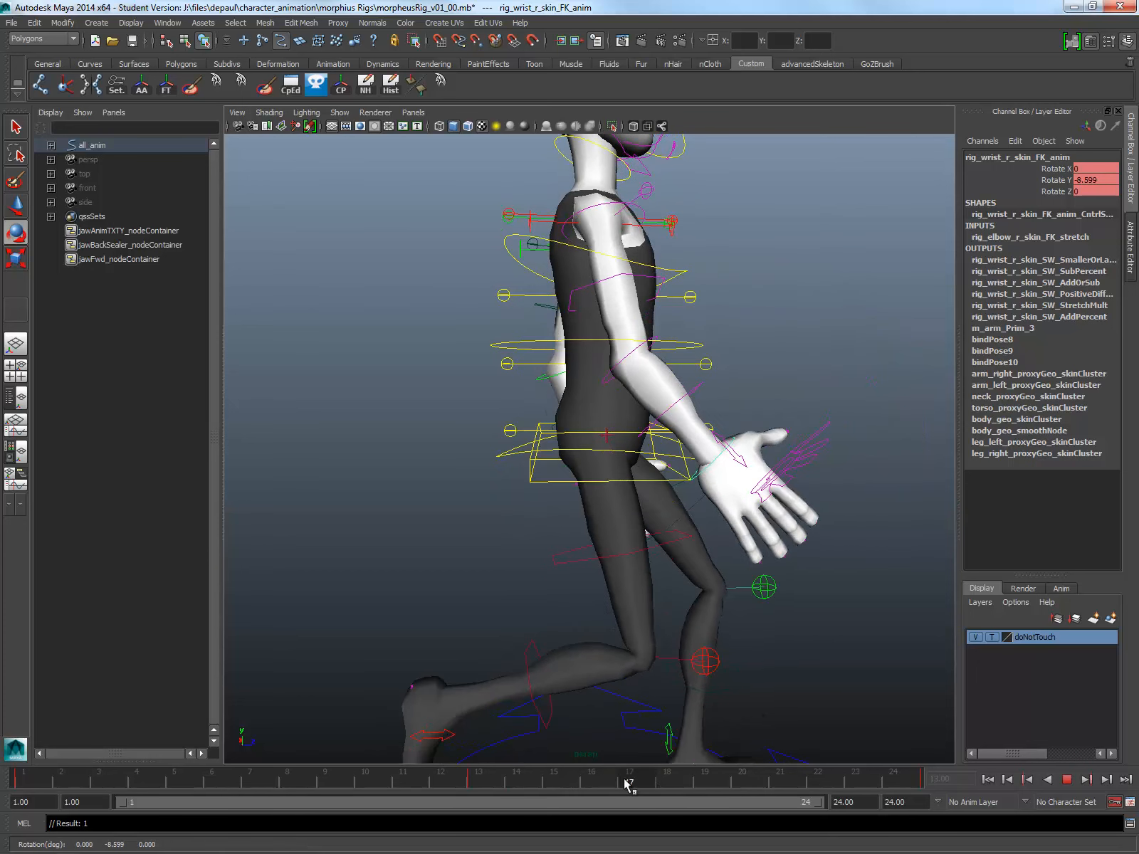
pyautogui.click(711, 784)
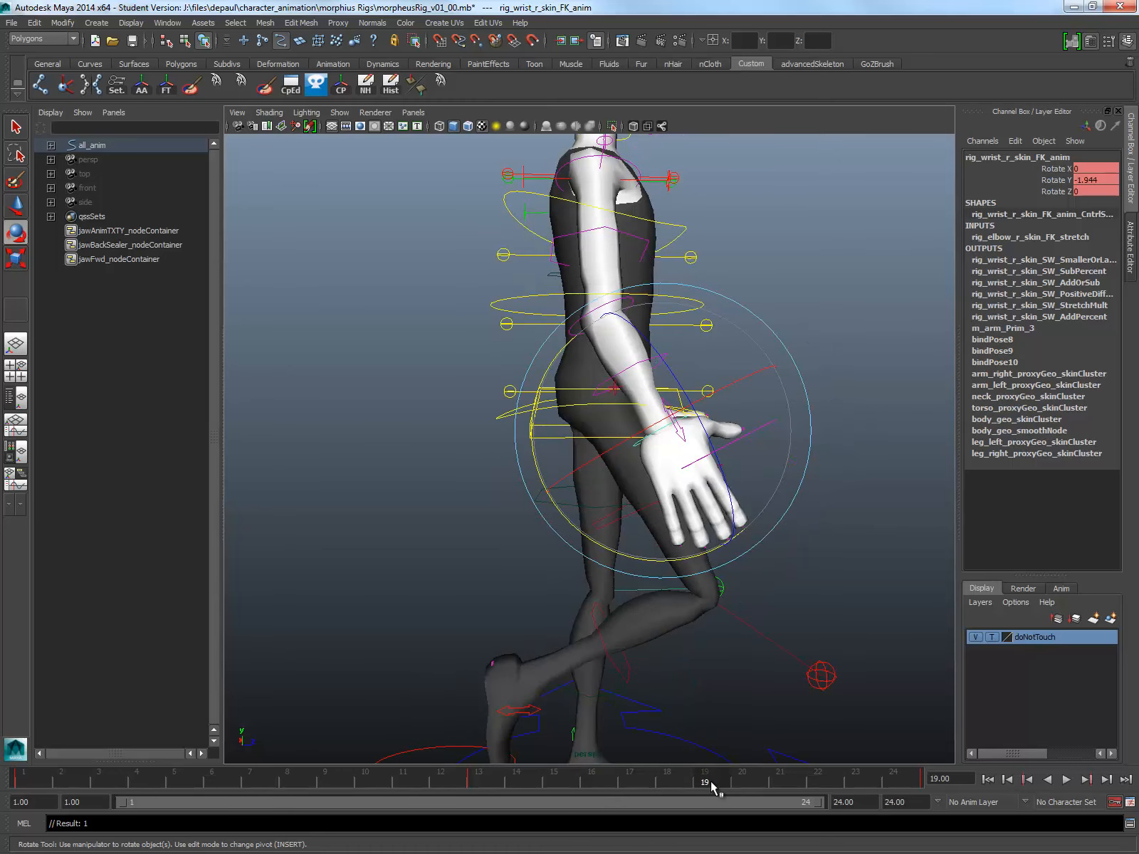
pyautogui.keyDown('alt'); pyautogui.moveTo(753, 278); pyautogui.dragTo(749, 293, button='middle'); pyautogui.keyUp('alt')
pyautogui.click(751, 290)
pyautogui.click(626, 328)
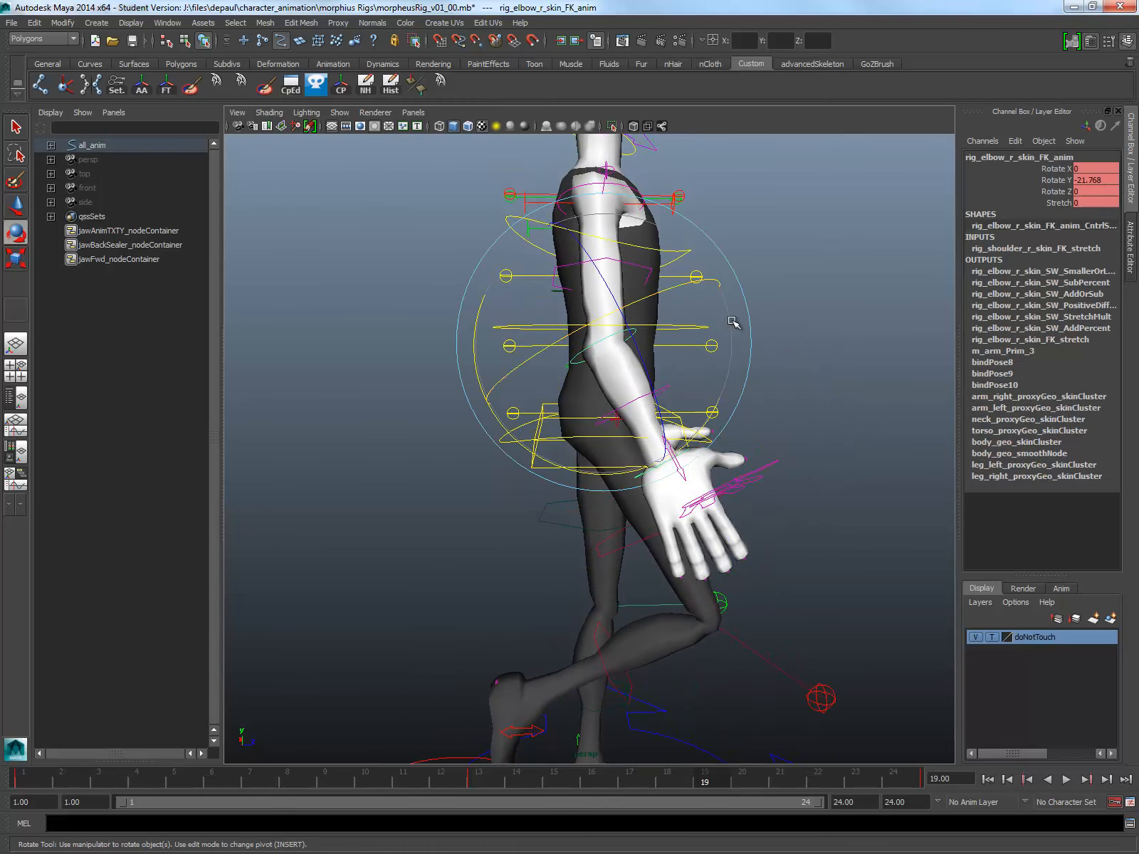
pyautogui.moveTo(735, 334); pyautogui.dragTo(786, 394)
pyautogui.click(786, 394)
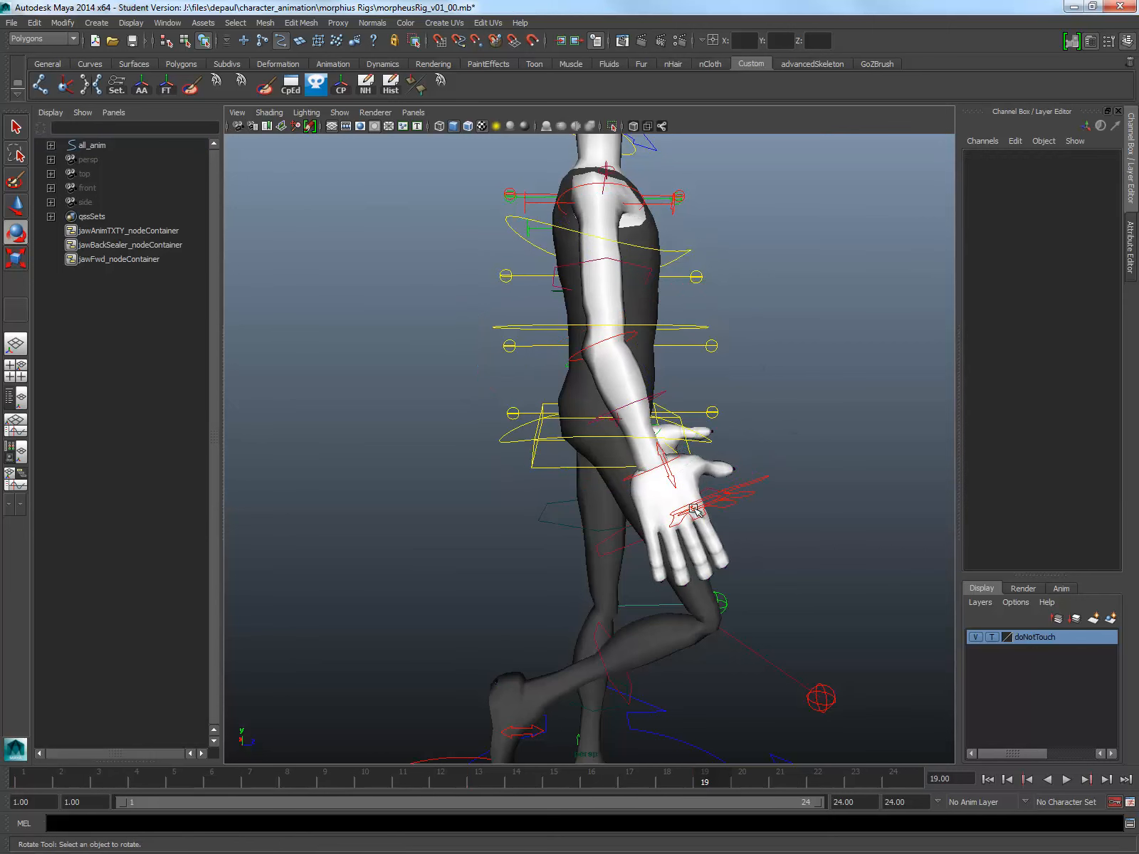
# Step: At frame 19, increase the right fingers control's Curl slightly and key the finger pose
pyautogui.click(738, 491)
pyautogui.click(1048, 169)
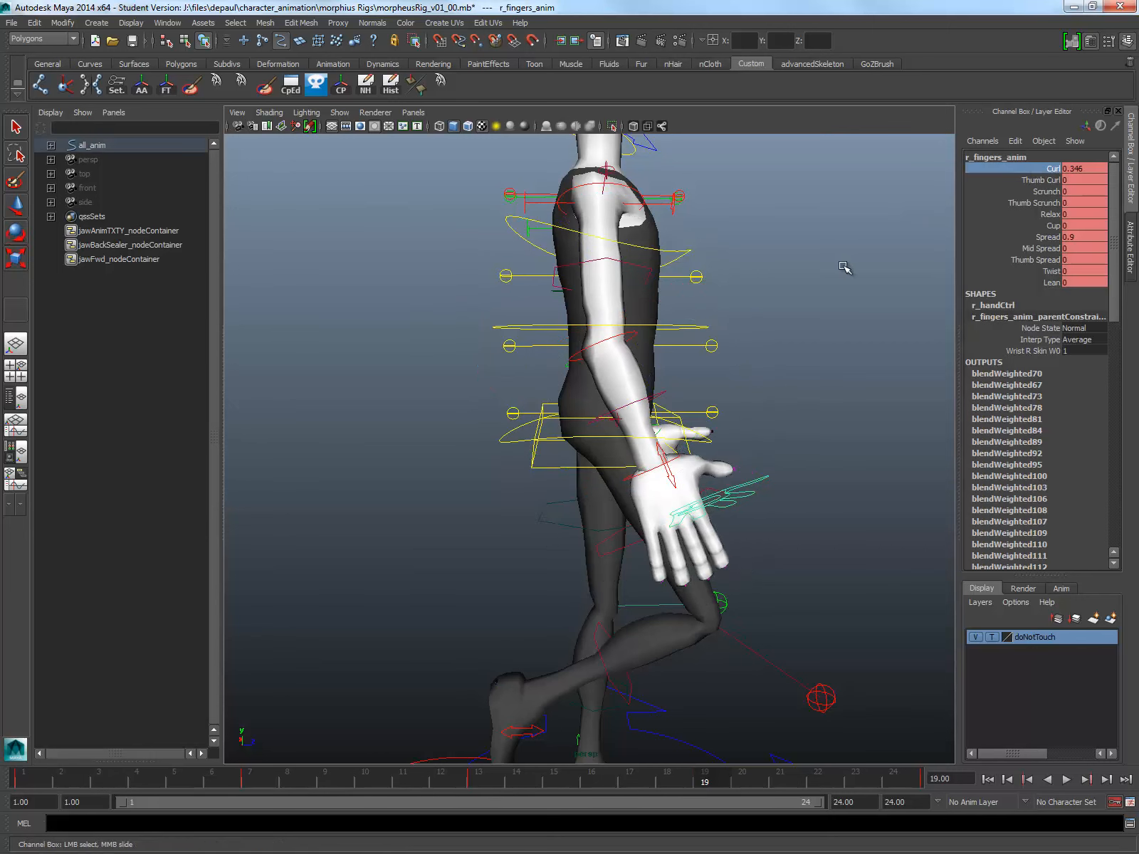
pyautogui.moveTo(843, 267); pyautogui.dragTo(856, 269, button='middle')
pyautogui.press('s')
# Step: Examine the arm and hand poses at frame 24 from the front and the side
pyautogui.moveTo(706, 778); pyautogui.dragTo(904, 781)
pyautogui.keyDown('alt'); pyautogui.moveTo(770, 528); pyautogui.dragTo(616, 510); pyautogui.keyUp('alt')
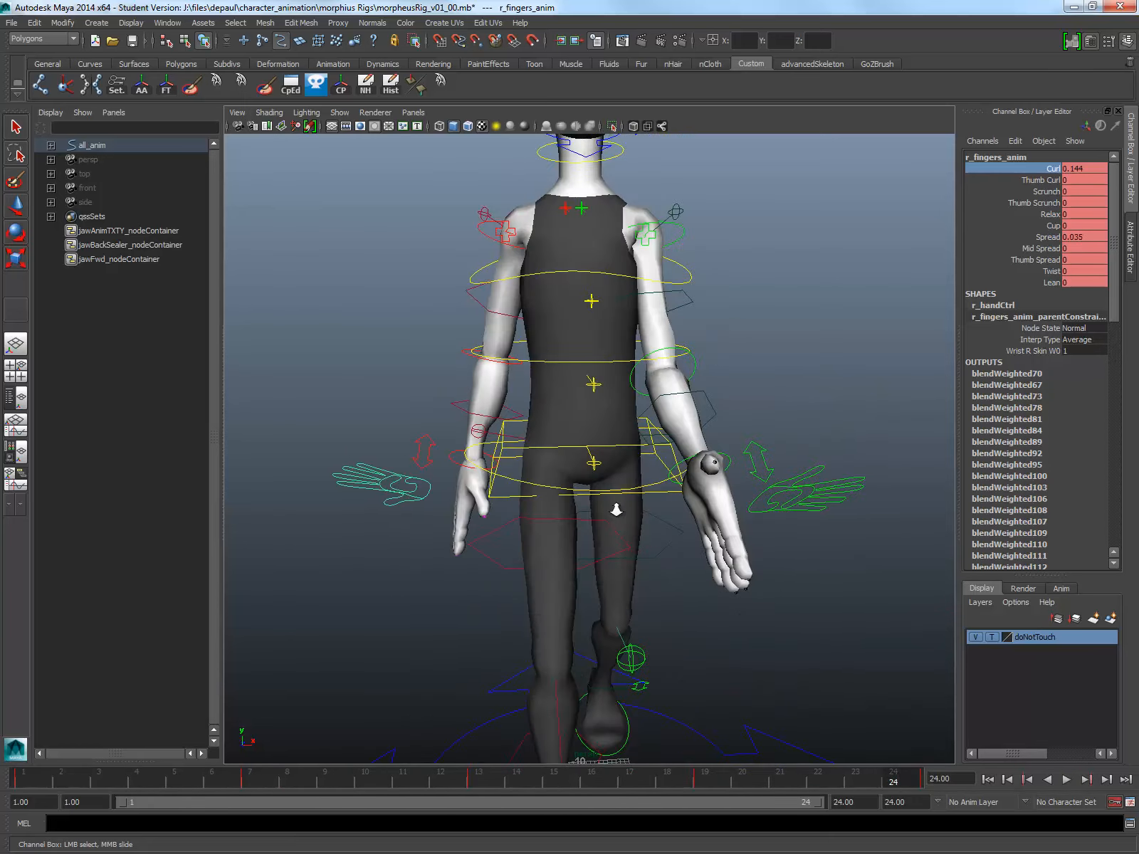
pyautogui.scroll(-4, 615, 510)
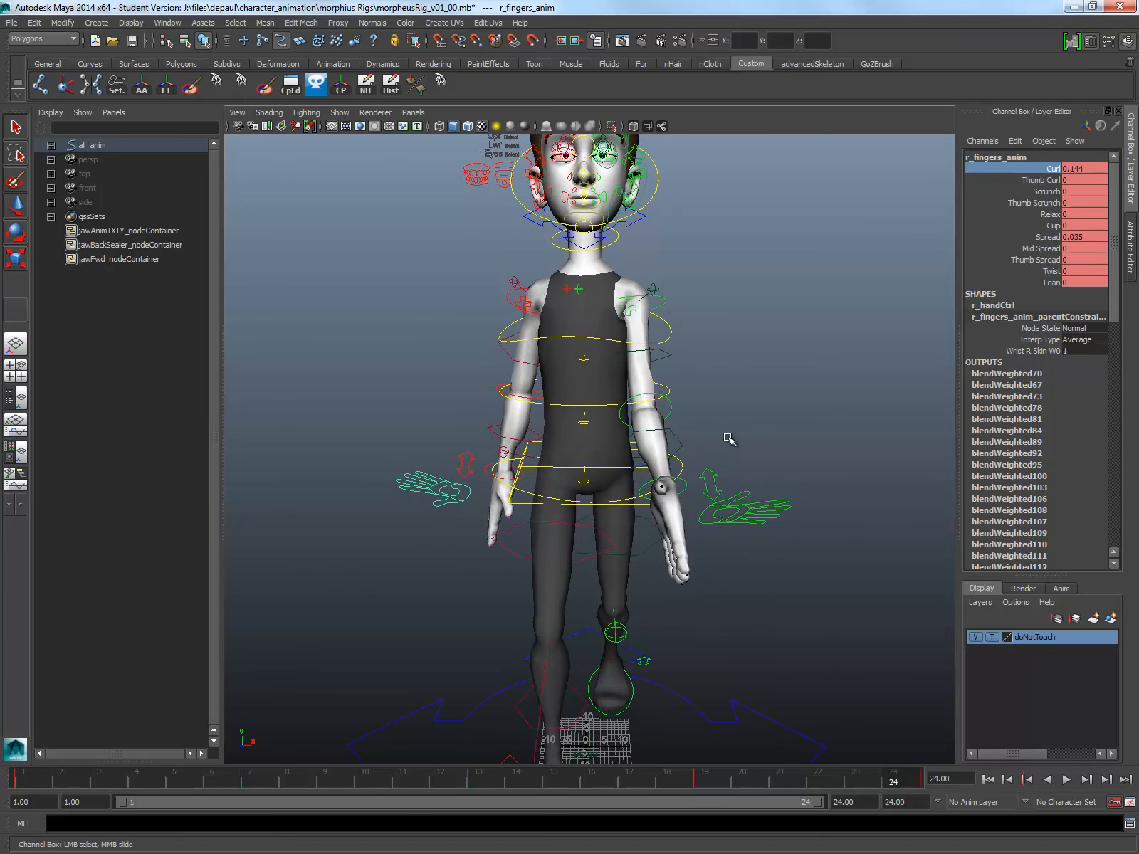
pyautogui.click(733, 427)
pyautogui.keyDown('alt'); pyautogui.moveTo(737, 415); pyautogui.dragTo(221, 681); pyautogui.keyUp('alt')
pyautogui.keyDown('alt'); pyautogui.moveTo(351, 607); pyautogui.dragTo(649, 610); pyautogui.keyUp('alt')
pyautogui.keyDown('alt'); pyautogui.moveTo(581, 467); pyautogui.dragTo(581, 520, button='middle'); pyautogui.keyUp('alt')
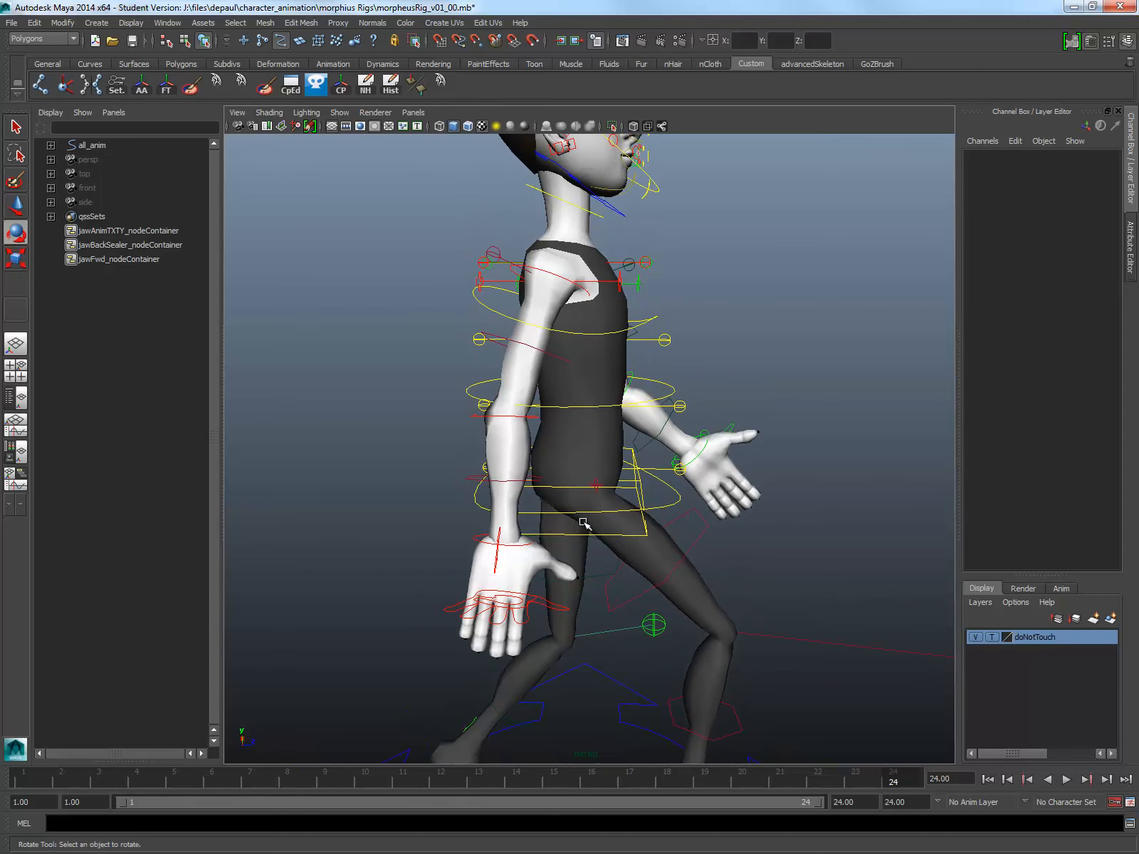
# Step: At frame 1, set the right shoulder control's Rotate X to 8, Rotate Y to 41 and Rotate Z to -71
pyautogui.click(34, 782)
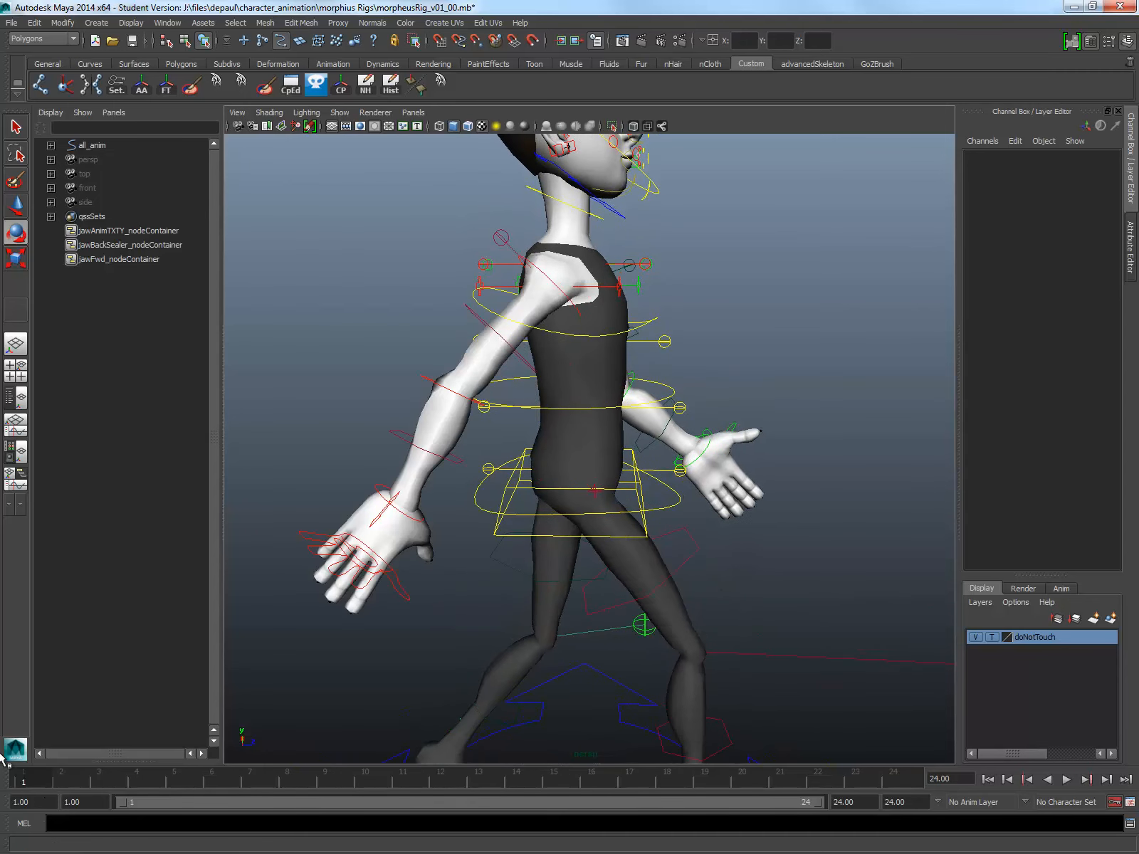
pyautogui.click(539, 268)
pyautogui.keyDown('alt'); pyautogui.moveTo(749, 252); pyautogui.dragTo(741, 283, button='middle'); pyautogui.keyUp('alt')
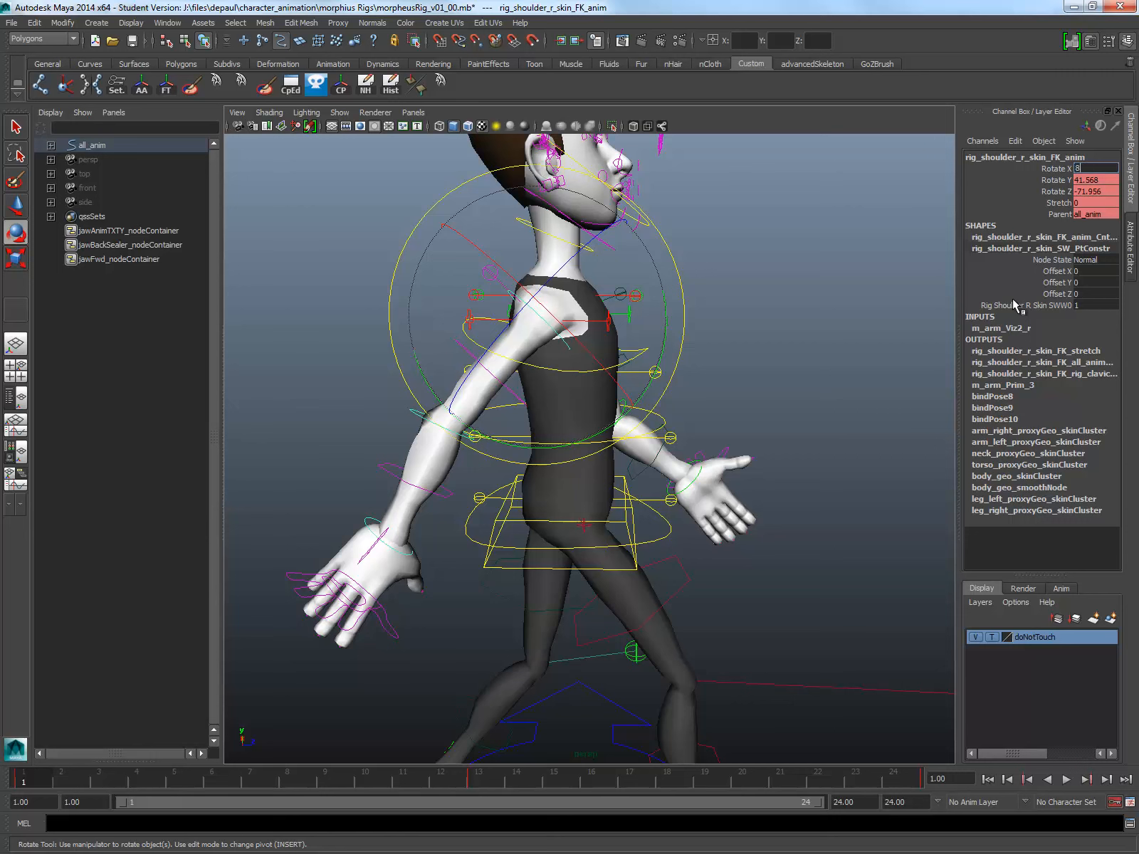
pyautogui.write('8')
pyautogui.press('Tab')
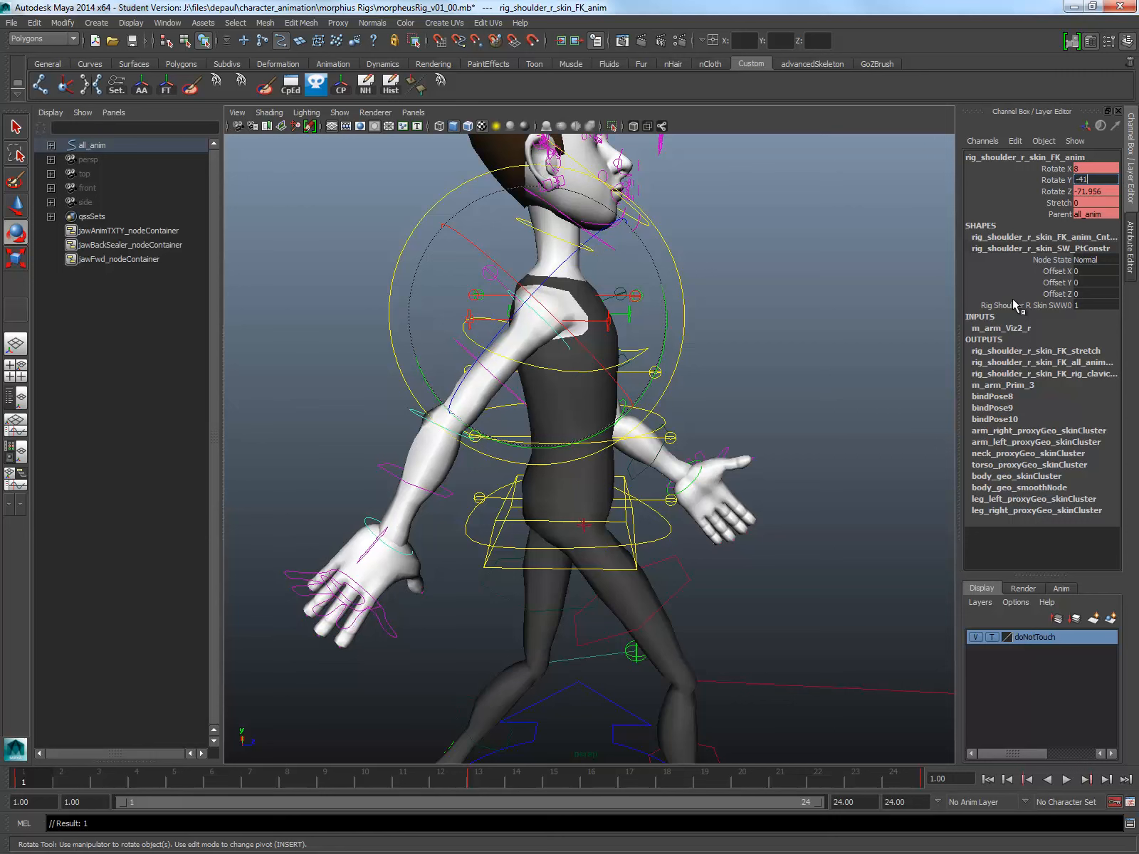
pyautogui.write('-41')
pyautogui.press('Tab')
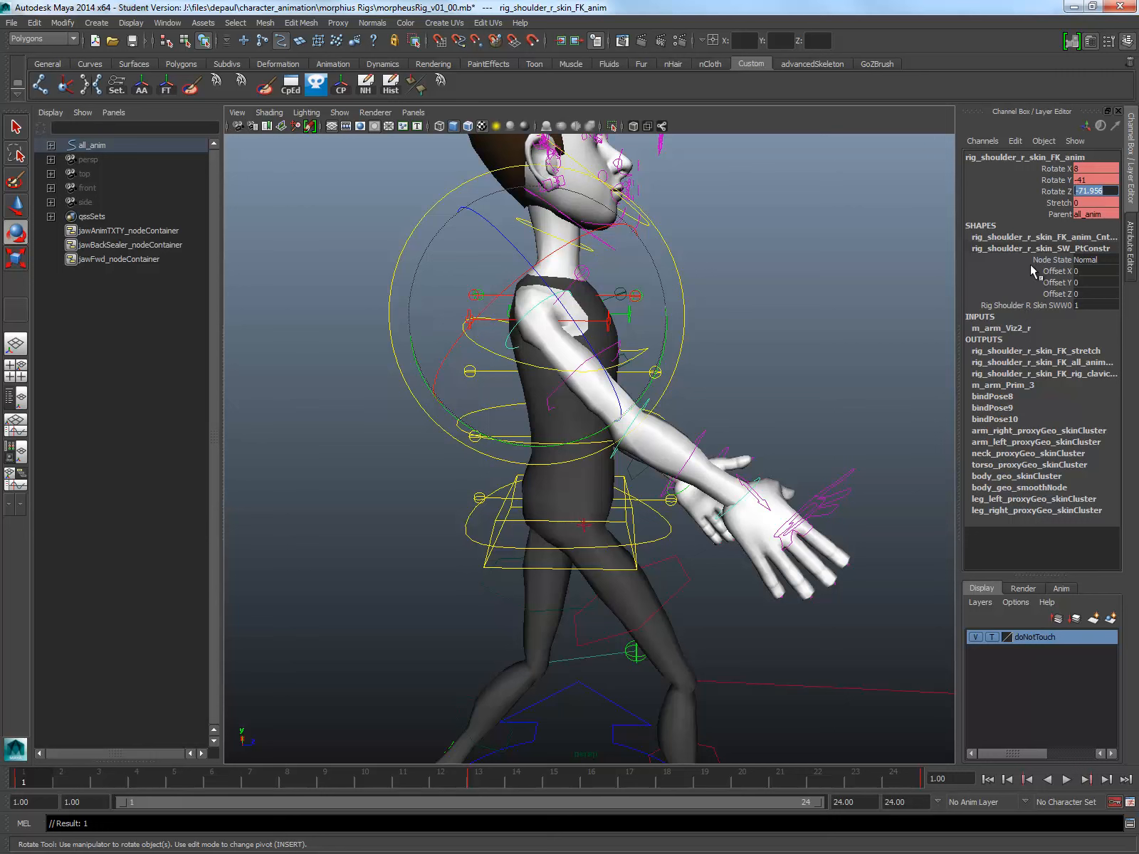
pyautogui.click(1092, 179)
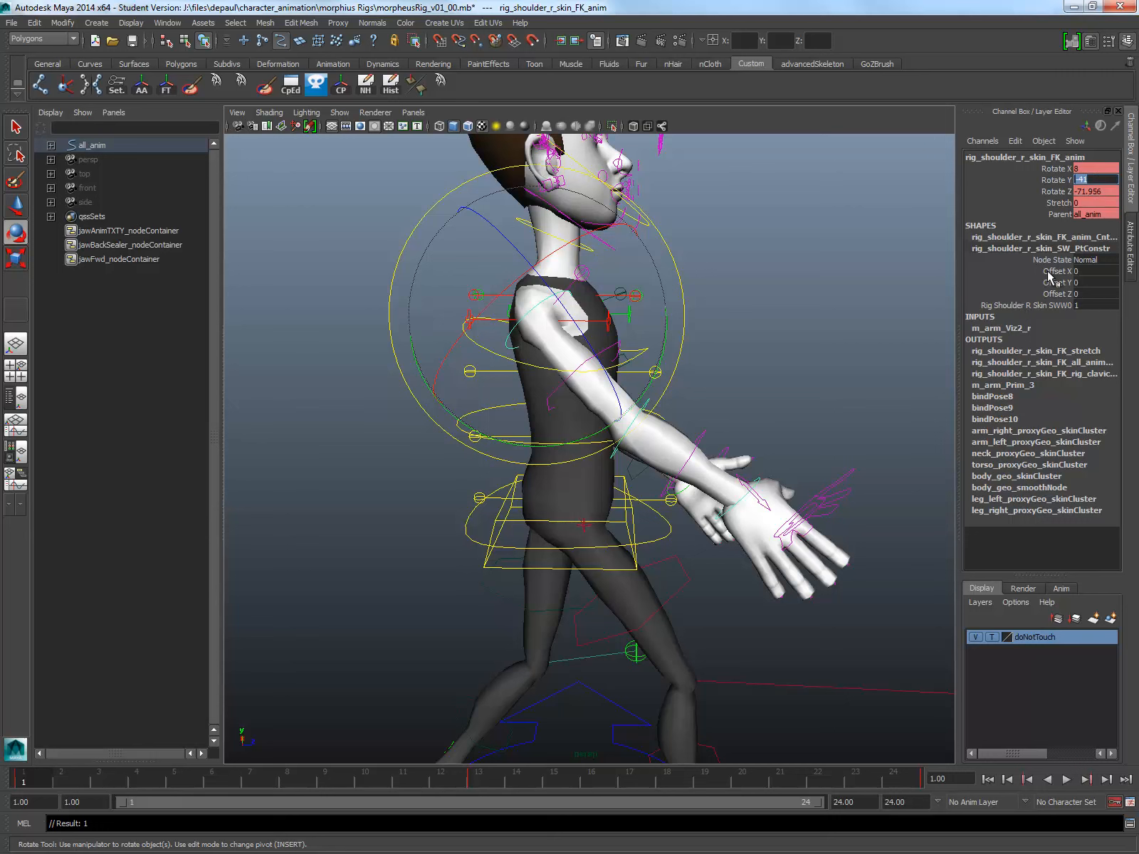
pyautogui.press('Tab')
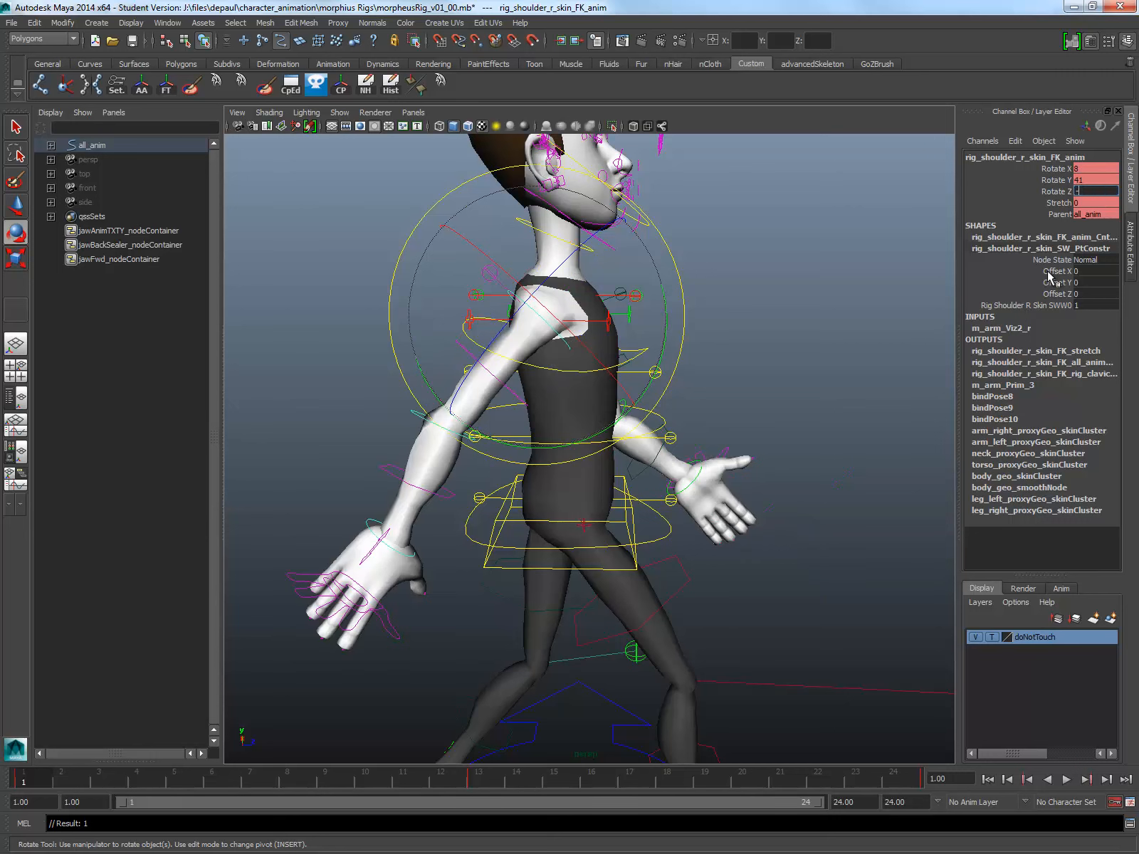
pyautogui.press('Return')
# Step: At frame 13, set the left shoulder control's Rotate X to 8, Rotate Y to 41 and Rotate Z to -71
pyautogui.keyDown('alt'); pyautogui.moveTo(686, 515); pyautogui.dragTo(446, 714); pyautogui.keyUp('alt')
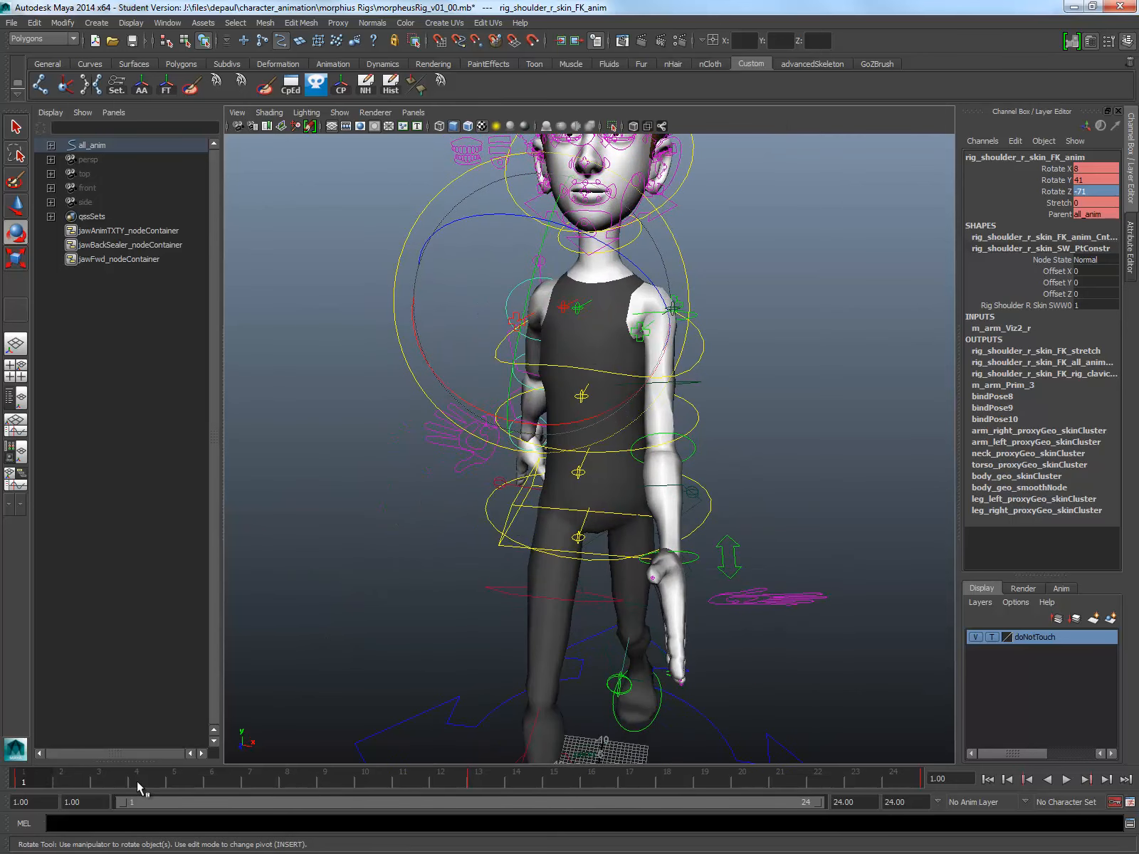
pyautogui.click(497, 781)
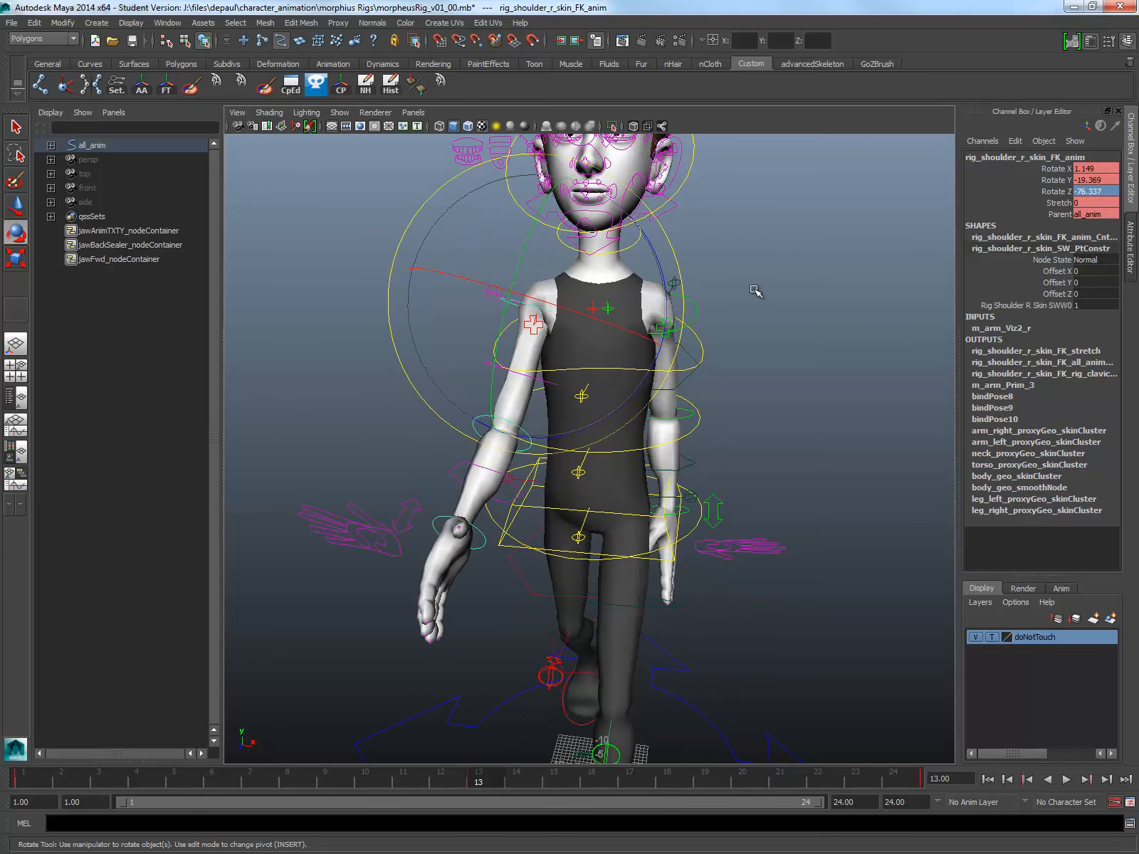
pyautogui.click(690, 311)
pyautogui.click(695, 316)
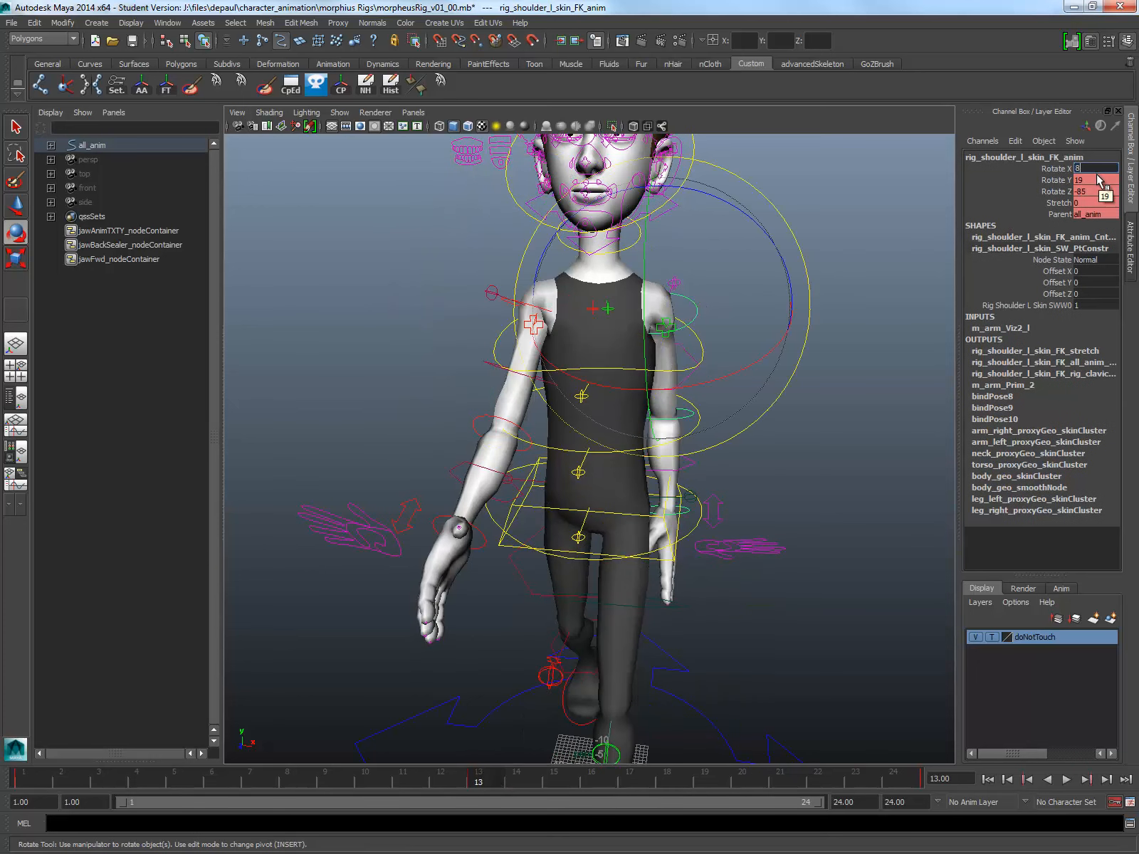
pyautogui.write('8')
pyautogui.press('Return')
pyautogui.keyDown('alt'); pyautogui.moveTo(872, 245); pyautogui.dragTo(794, 245); pyautogui.keyUp('alt')
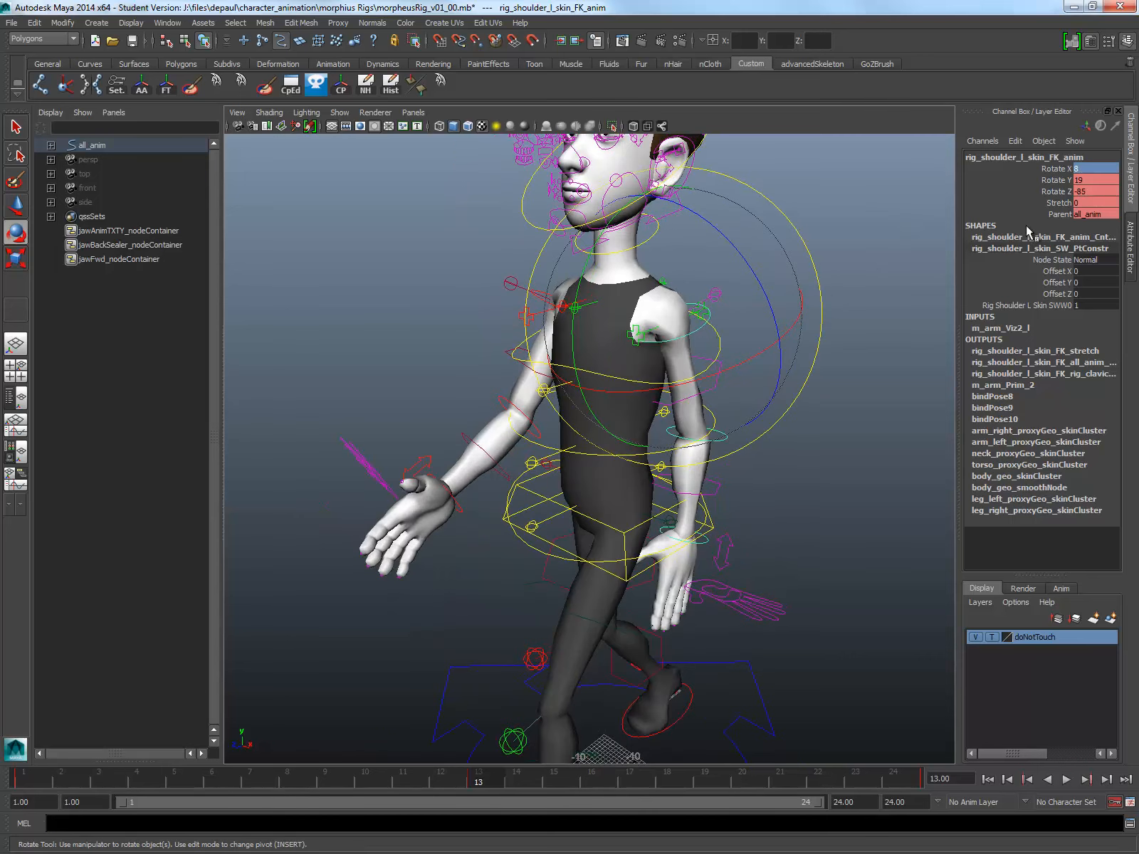
pyautogui.click(1110, 180)
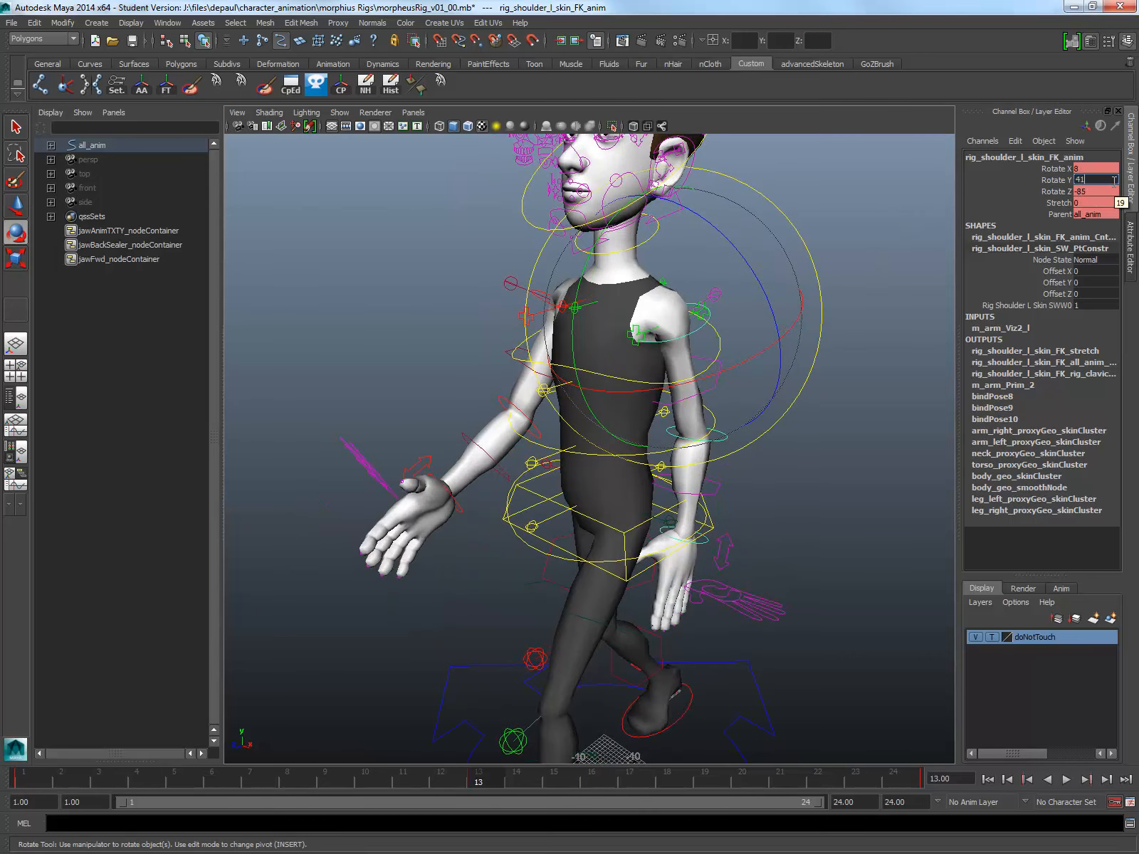
pyautogui.press('Return')
pyautogui.click(1115, 189)
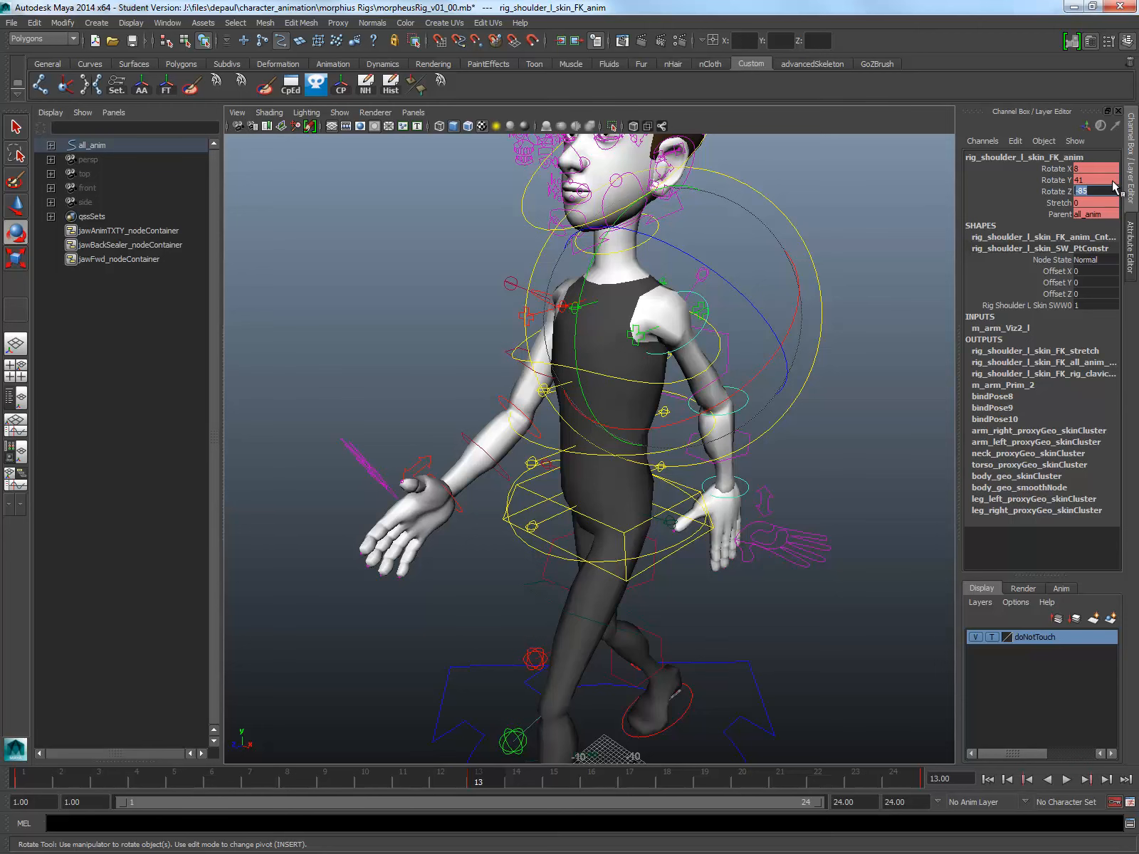
pyautogui.keyDown('alt'); pyautogui.moveTo(696, 354); pyautogui.dragTo(783, 342); pyautogui.keyUp('alt')
pyautogui.keyDown('alt'); pyautogui.moveTo(783, 342); pyautogui.dragTo(705, 381, button='right'); pyautogui.keyUp('alt')
# Step: Play back the walk cycle and set both the playback and animation end times to frame 23
pyautogui.click(1067, 779)
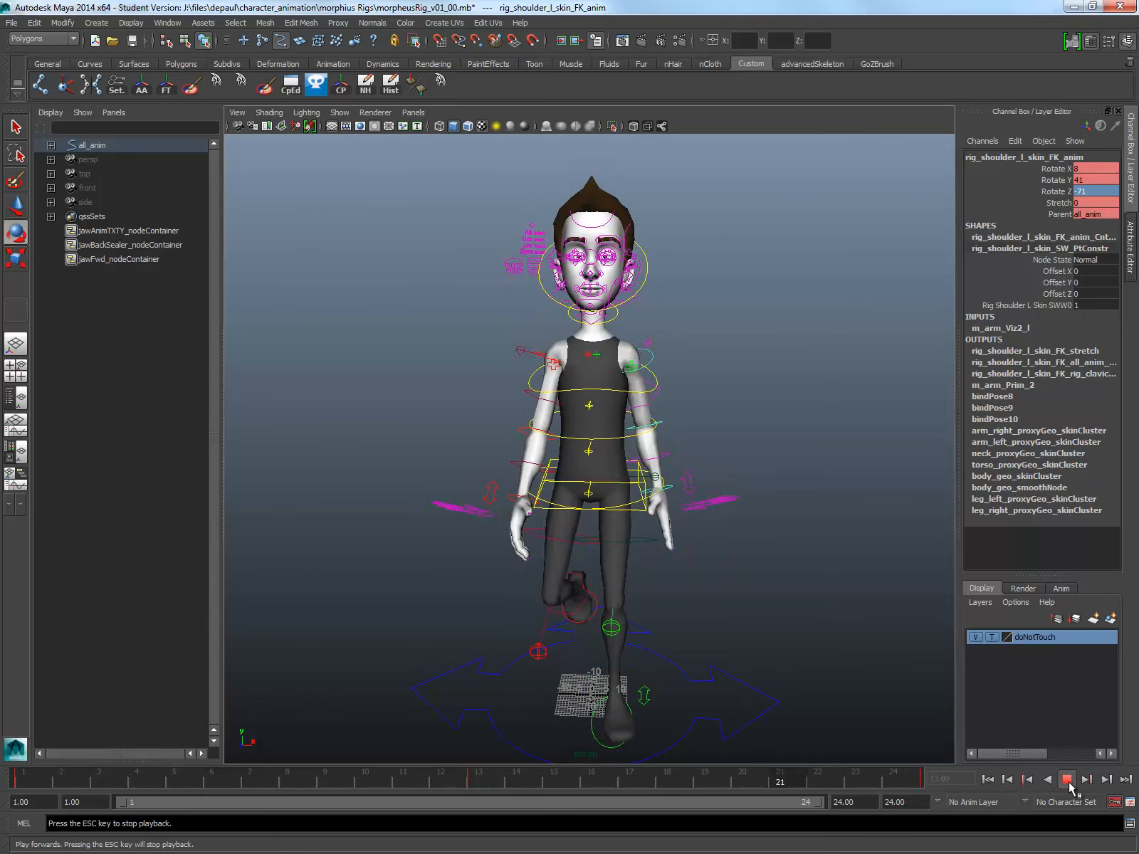
pyautogui.click(1069, 783)
pyautogui.moveTo(865, 779); pyautogui.dragTo(20, 784)
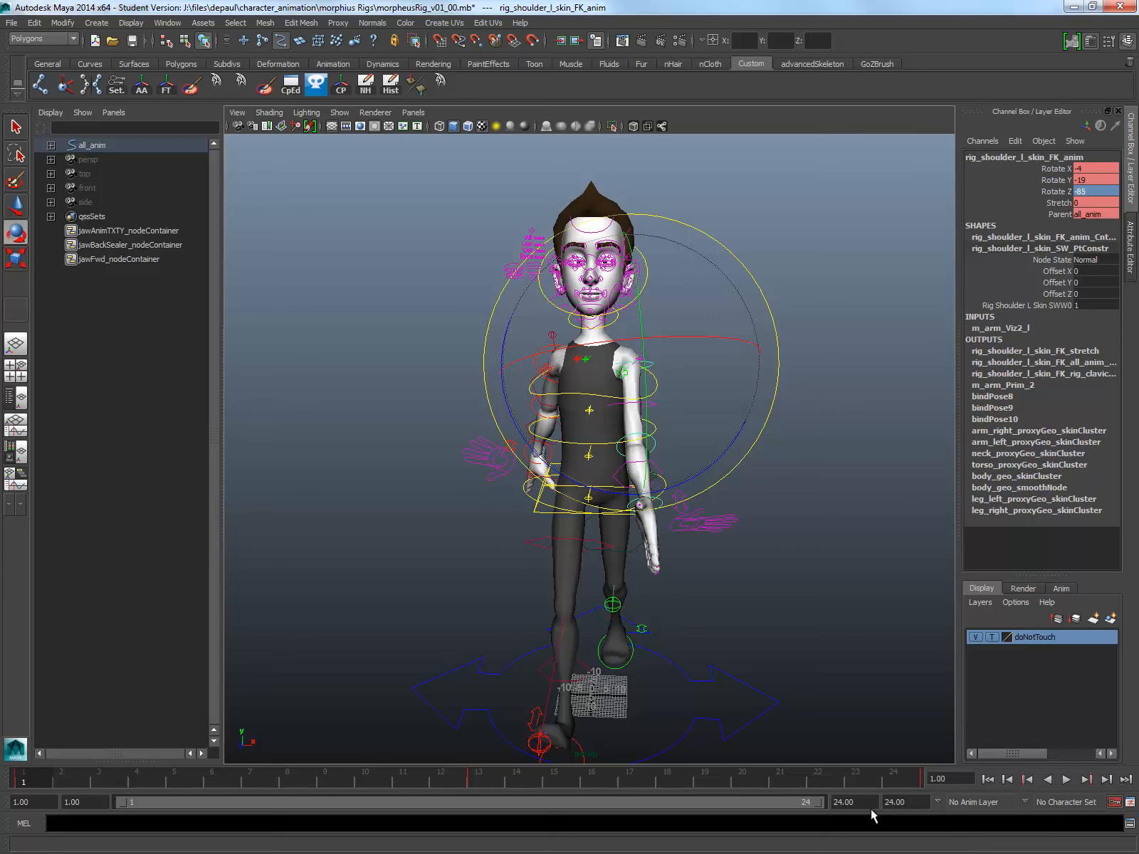
pyautogui.write('23')
pyautogui.press('Return')
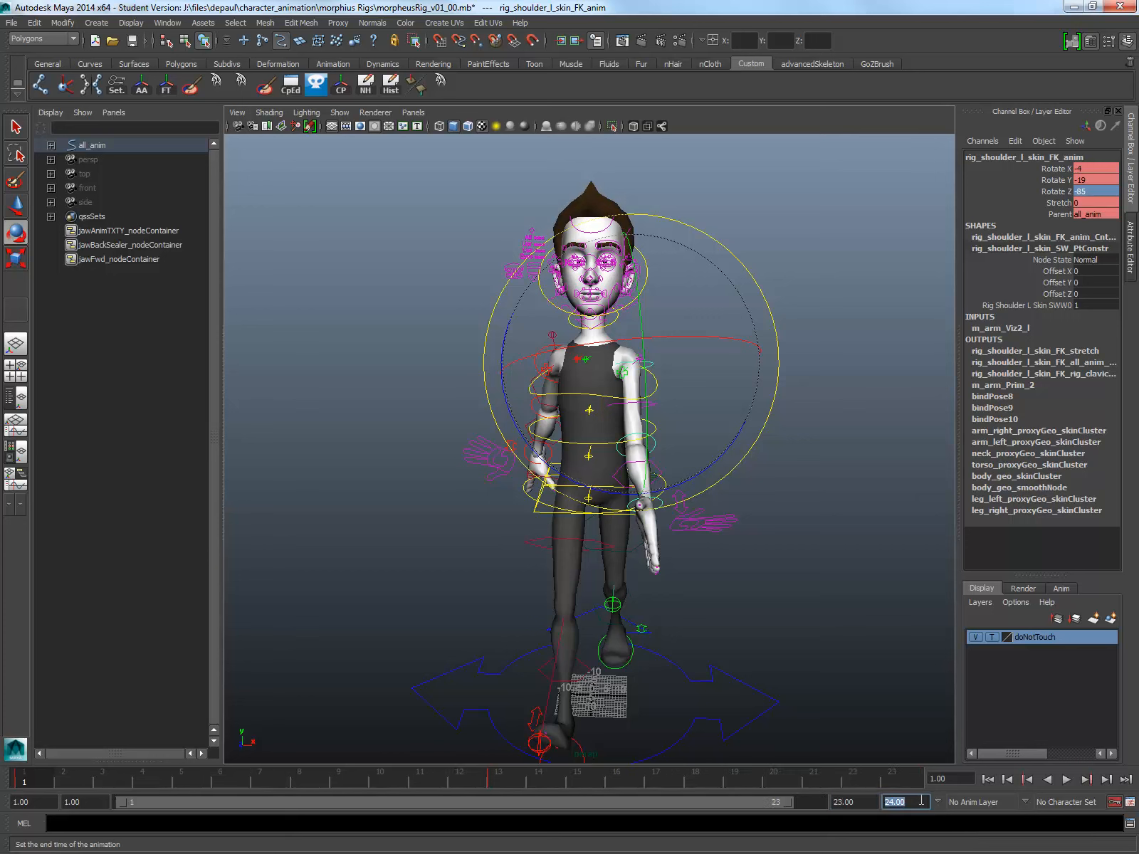
# Step: Play back the walk cycle and set the playback end time to frame 24
pyautogui.click(1068, 780)
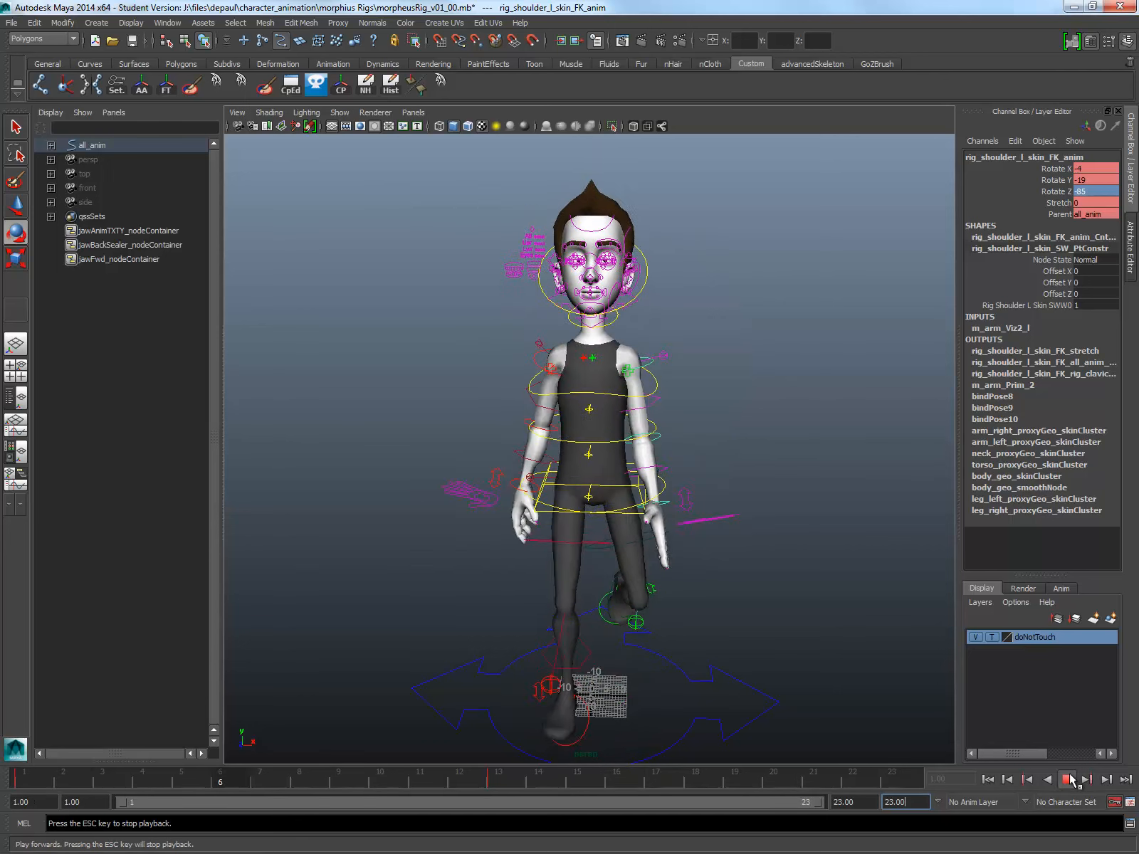
pyautogui.click(1073, 781)
pyautogui.click(853, 803)
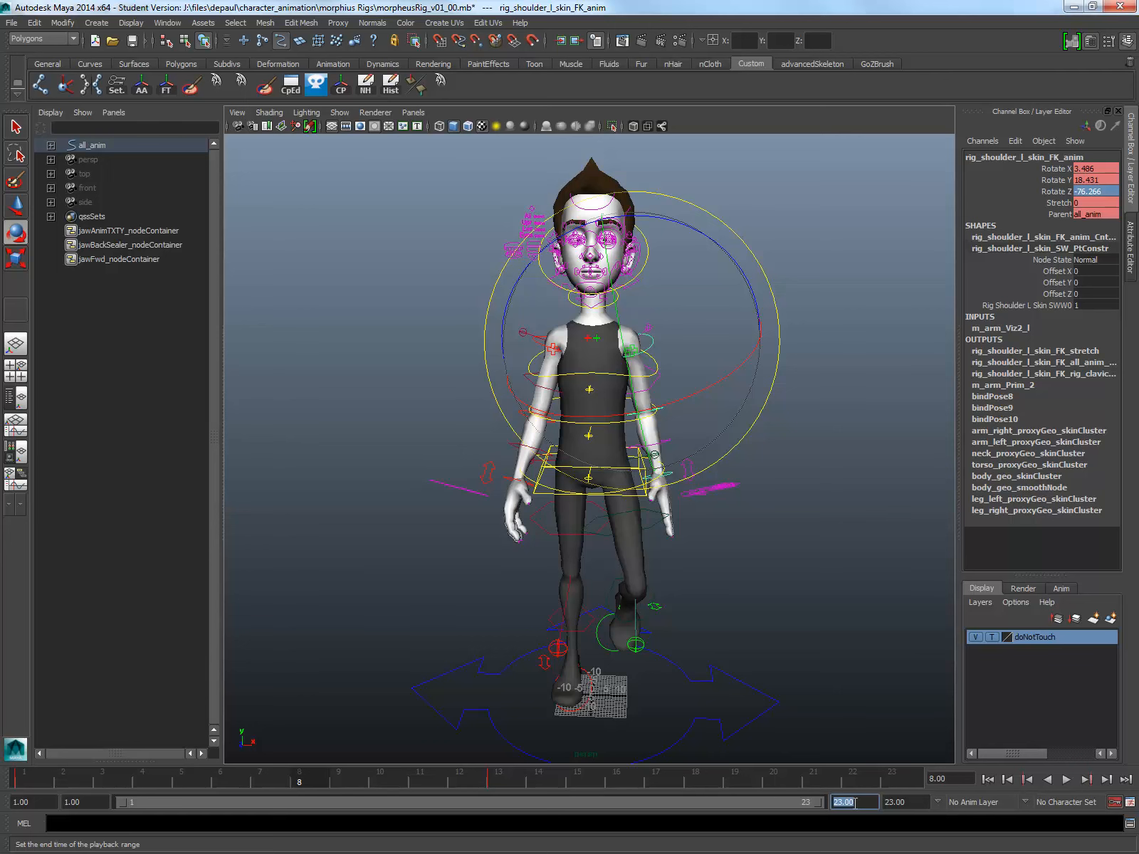
pyautogui.write('24')
pyautogui.press('Return')
# Step: At frame 1, select all the rig's animation controls and set the playback end time to frame 25
pyautogui.press('4')
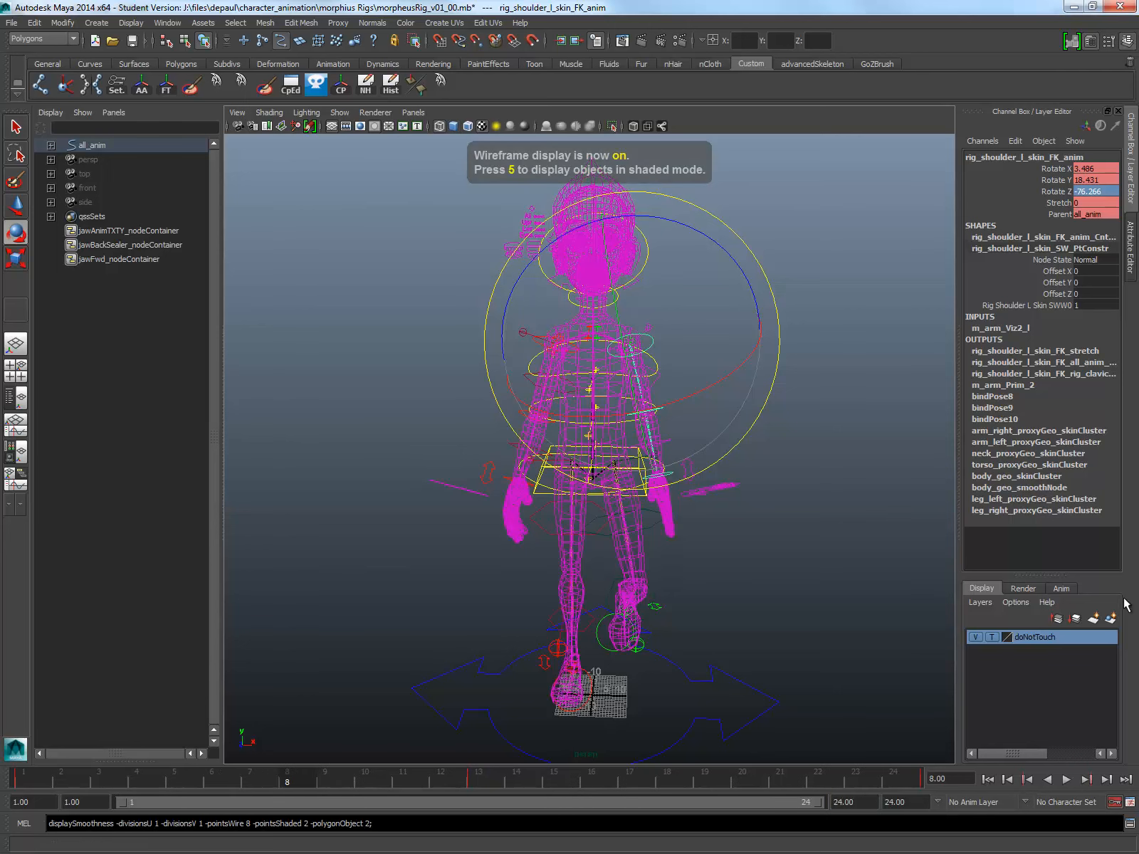
pyautogui.click(776, 610)
pyautogui.scroll(-5, 783, 605)
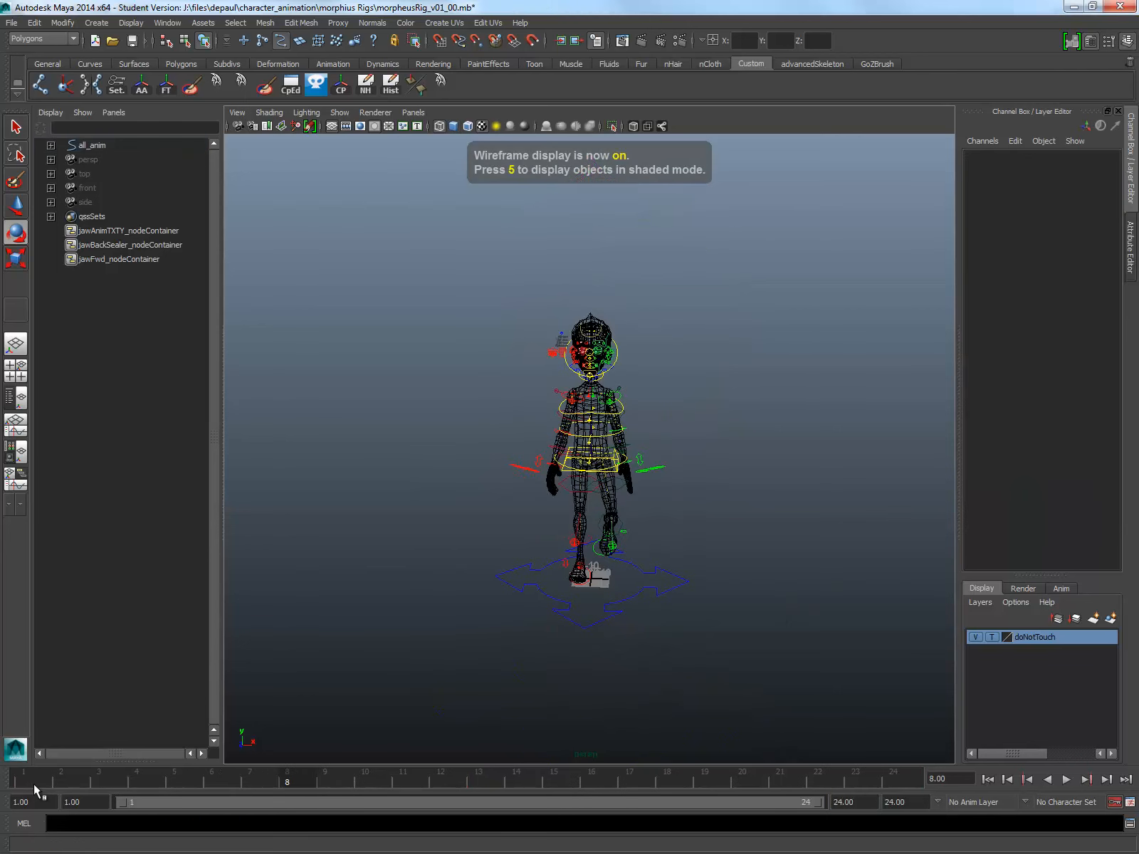
pyautogui.click(33, 785)
pyautogui.click(92, 145)
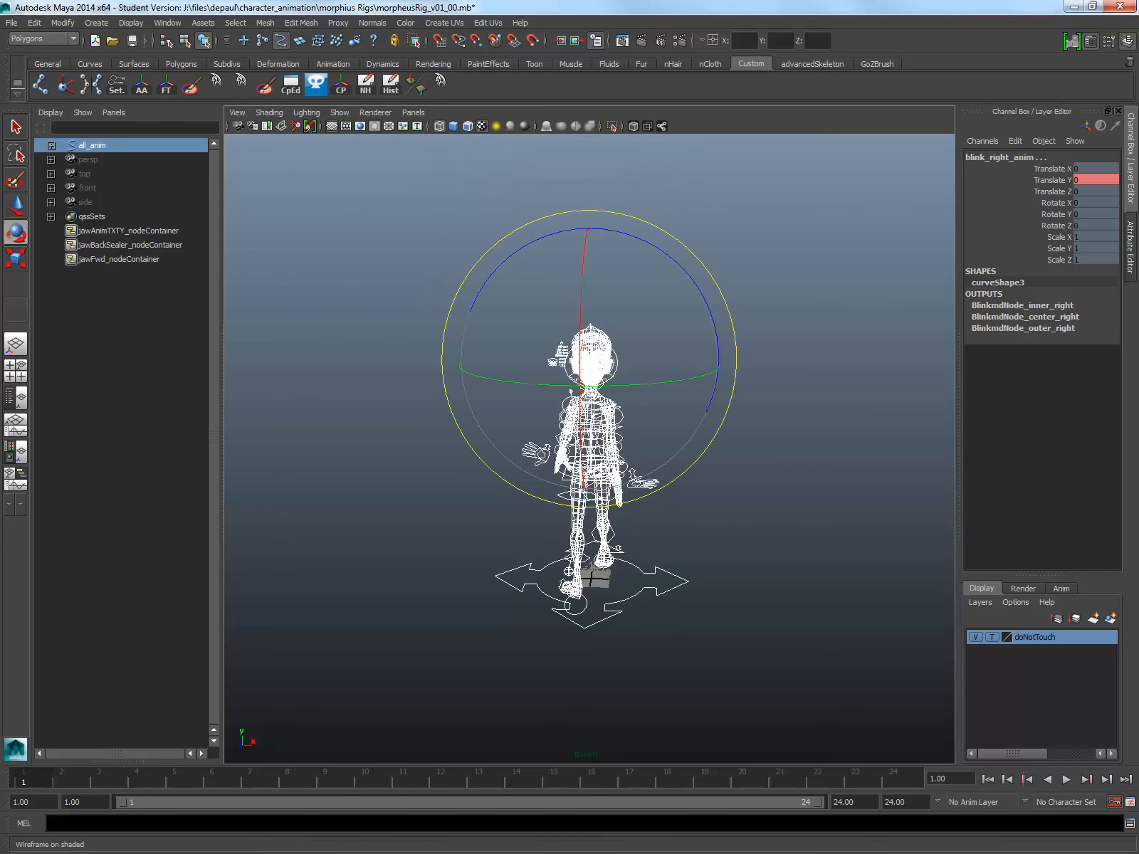
pyautogui.click(853, 803)
pyautogui.write('25')
pyautogui.press('Return')
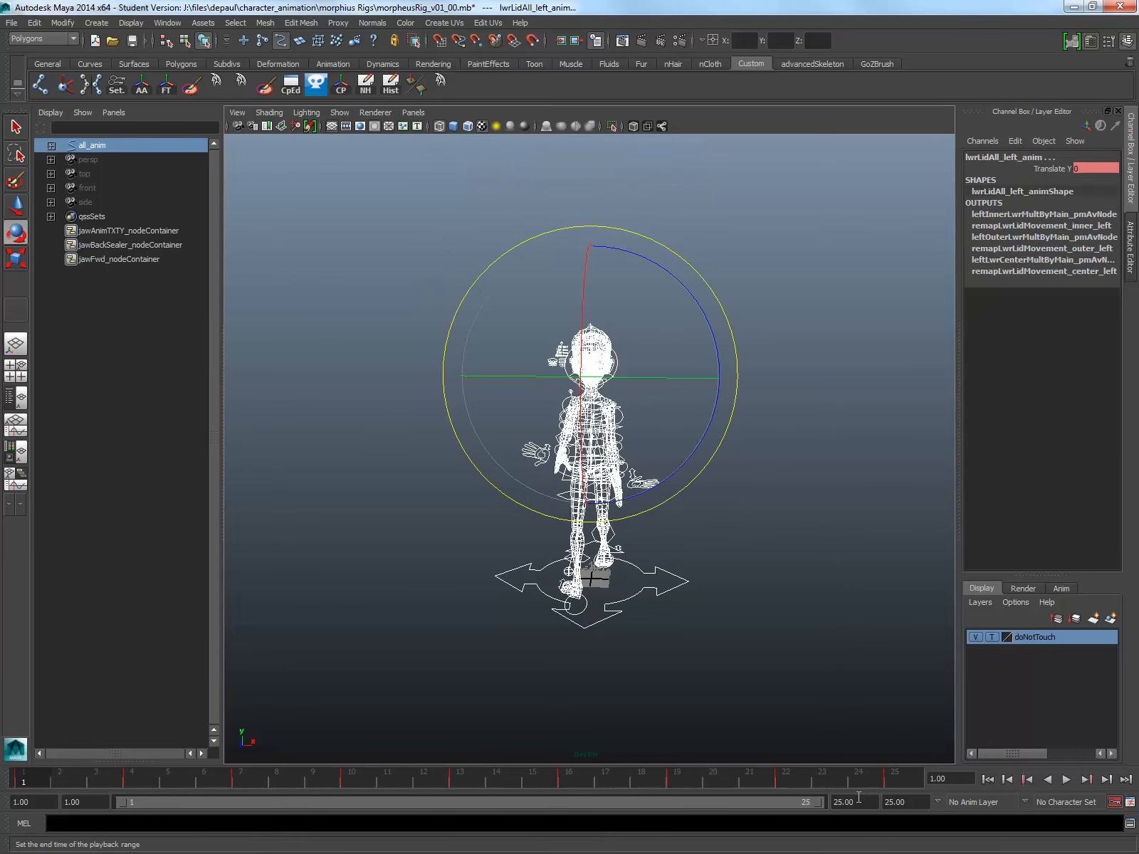
# Step: Return to shaded display and key the frame 1 pose of all selected controls at frame 25
pyautogui.press('2')
pyautogui.press('5')
pyautogui.click(915, 778)
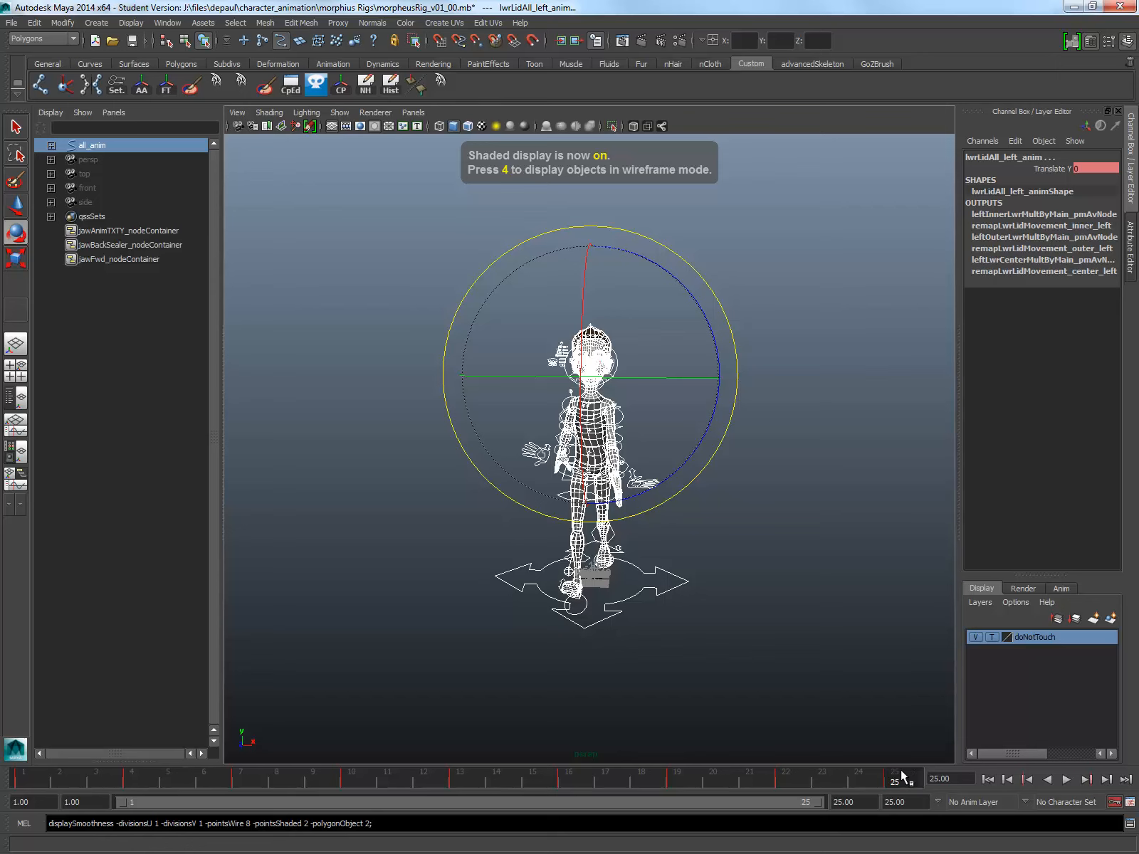
pyautogui.press('s')
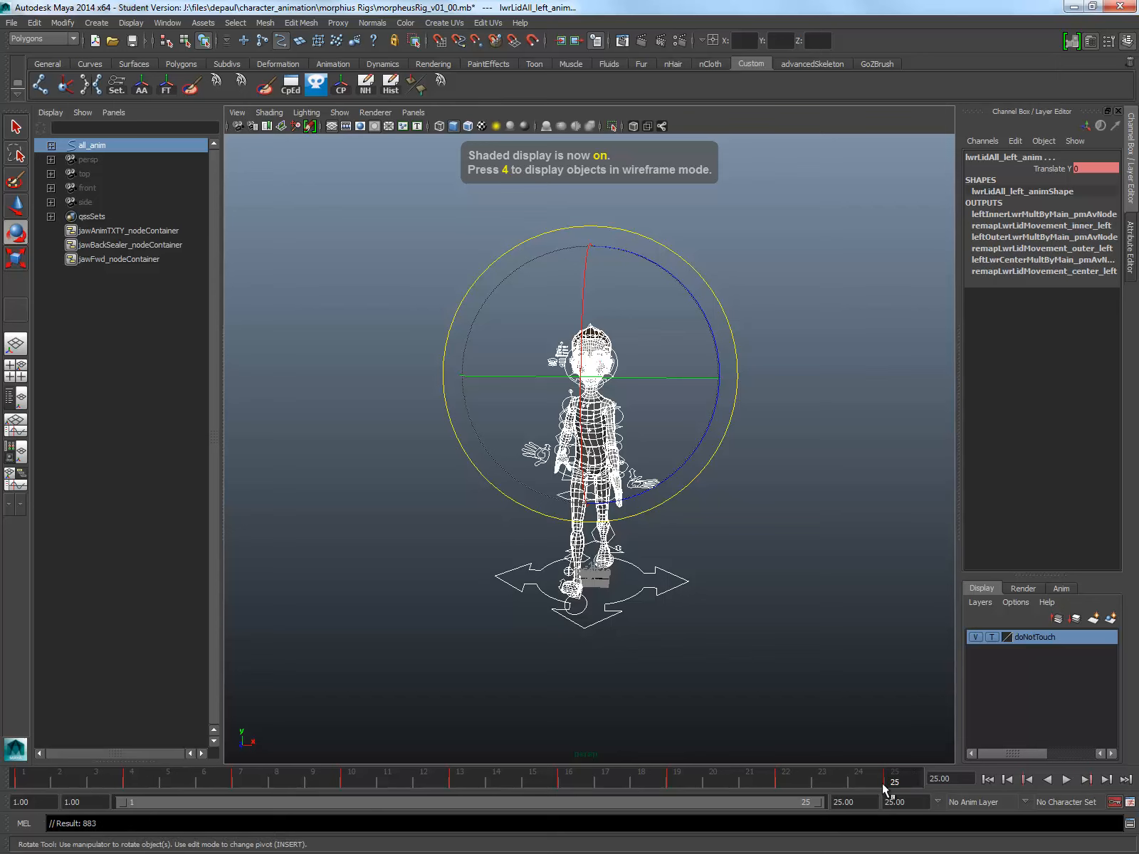
# Step: Play back the walk cycle over frames 1 to 25, stop it and clear the selection
pyautogui.click(1067, 780)
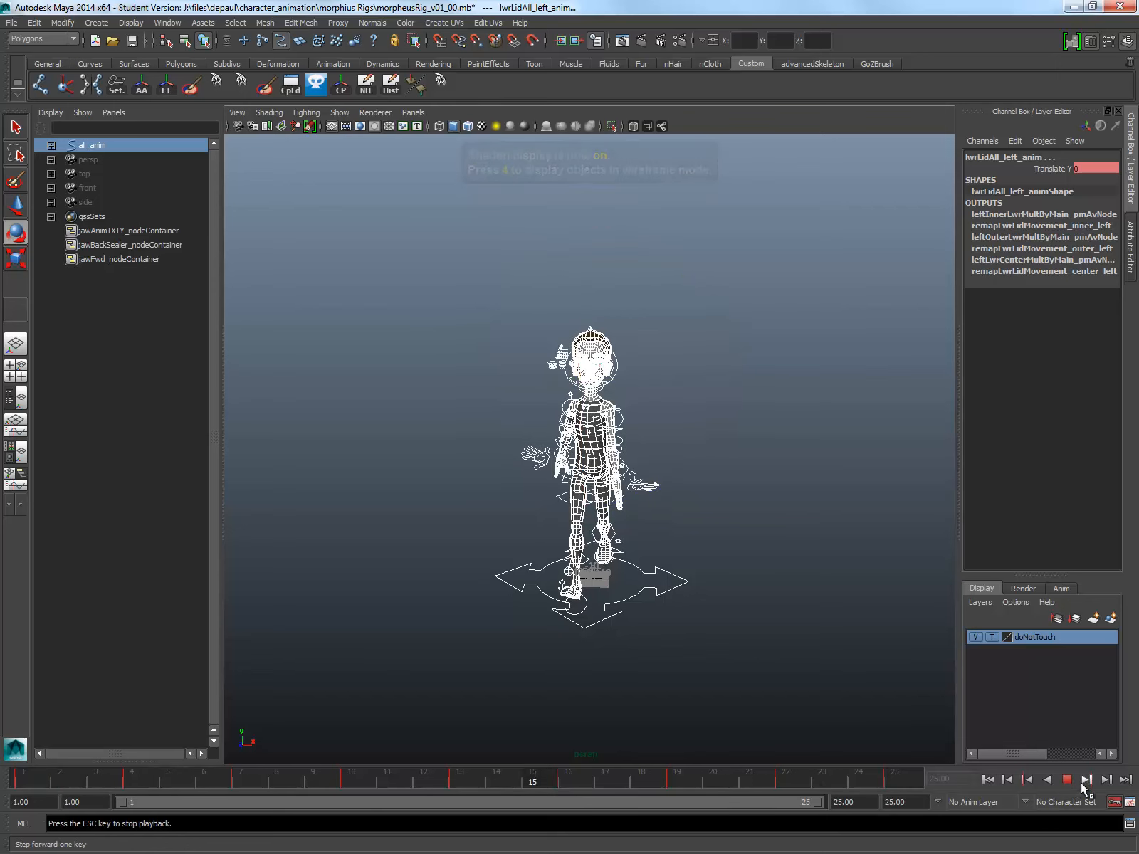
pyautogui.click(1069, 784)
pyautogui.press('e')
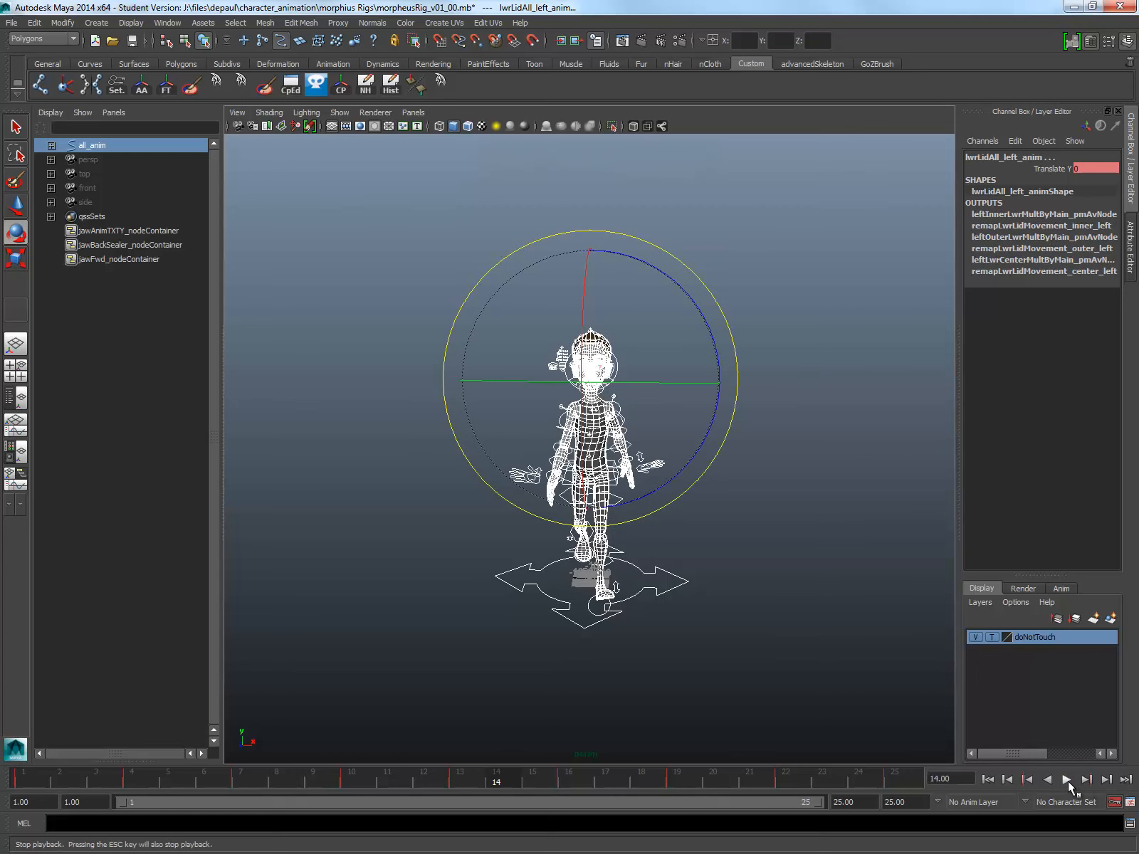
pyautogui.click(870, 672)
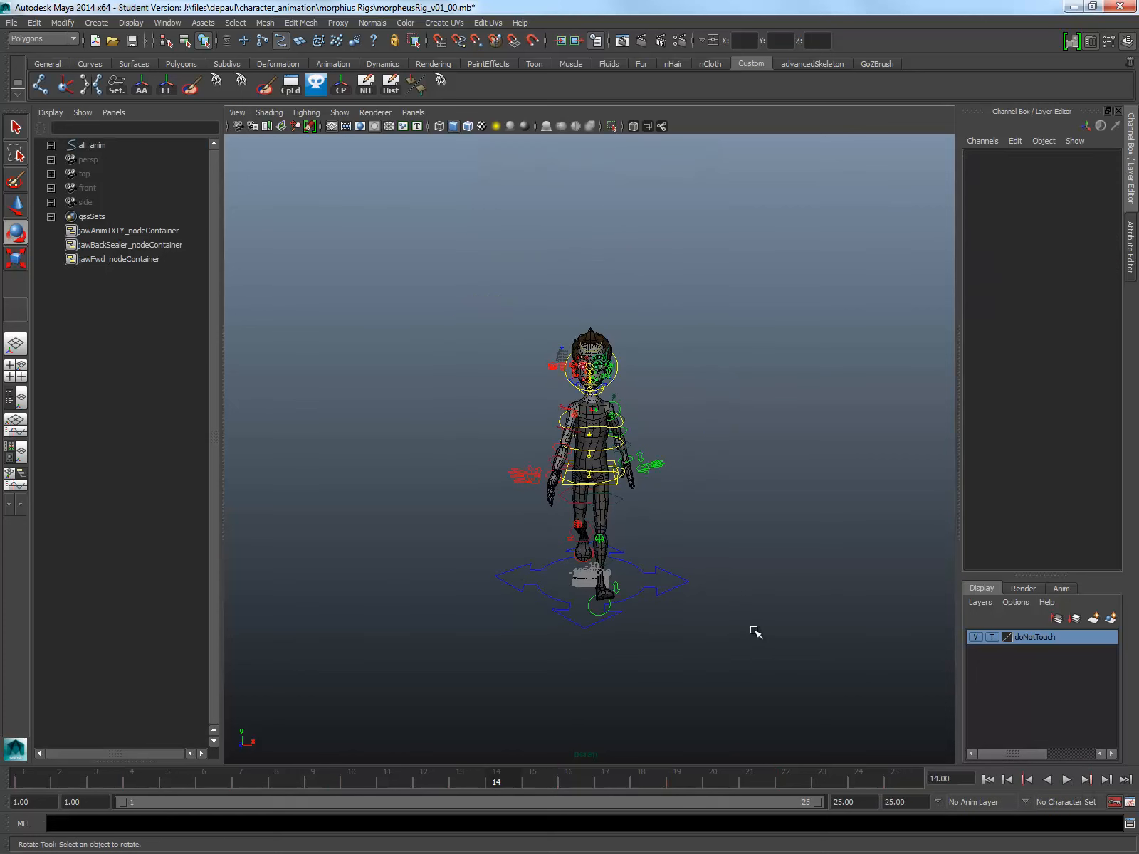
# Step: Compare the viewport's shading modes and set the character to shaded display with texture maps
pyautogui.keyDown('alt'); pyautogui.moveTo(491, 324); pyautogui.dragTo(497, 282); pyautogui.keyUp('alt')
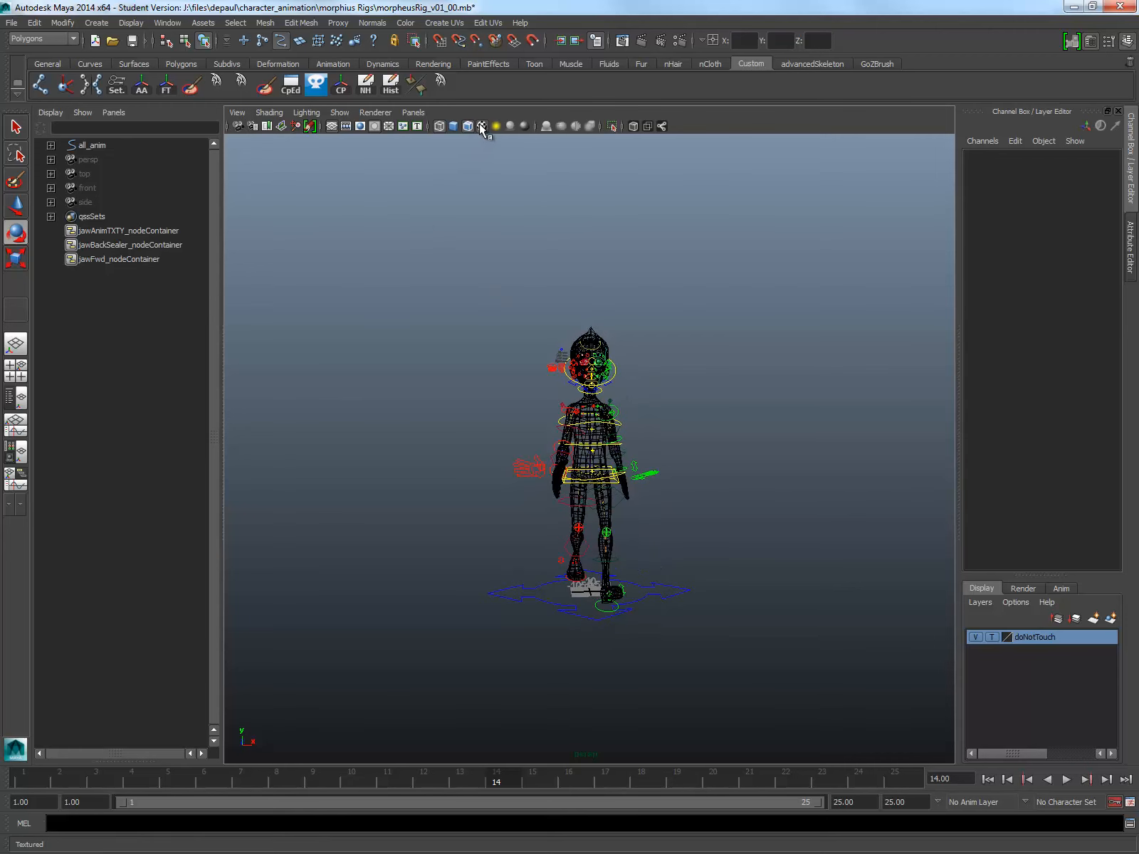
pyautogui.scroll(3, 471, 231)
pyautogui.press('6')
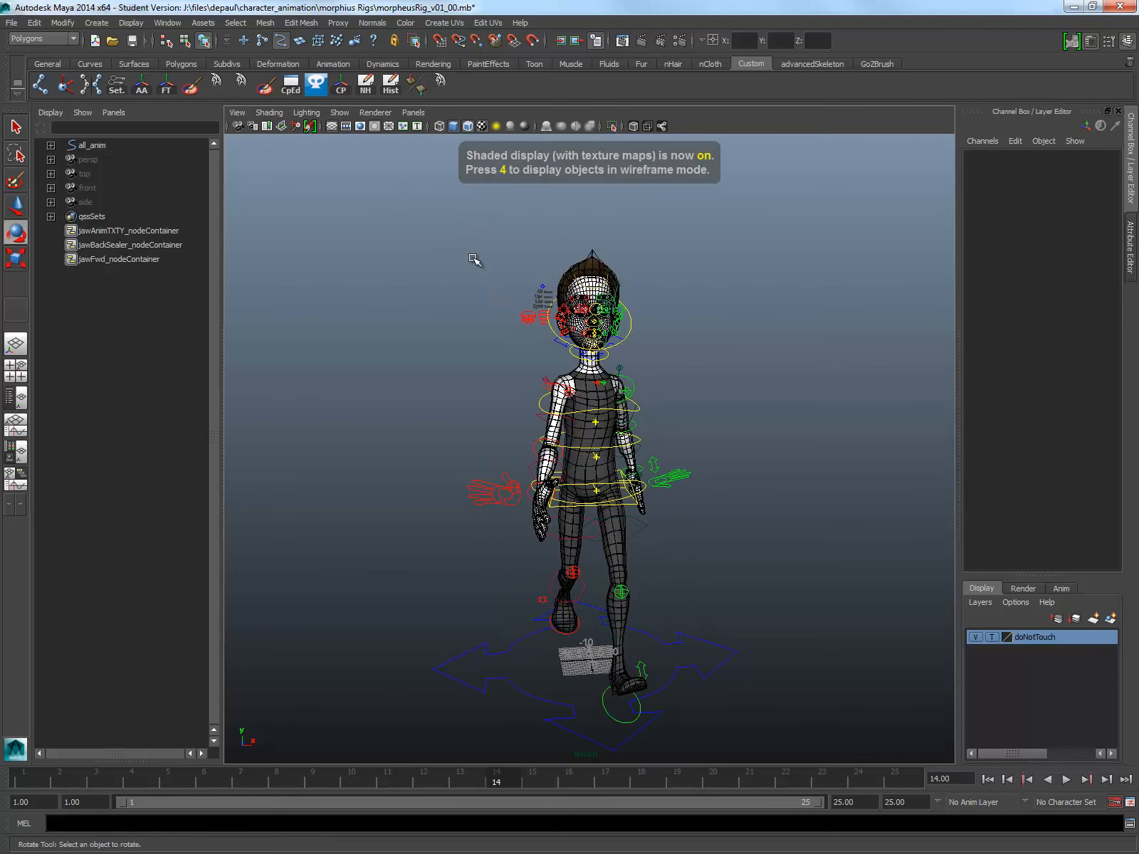
pyautogui.click(458, 130)
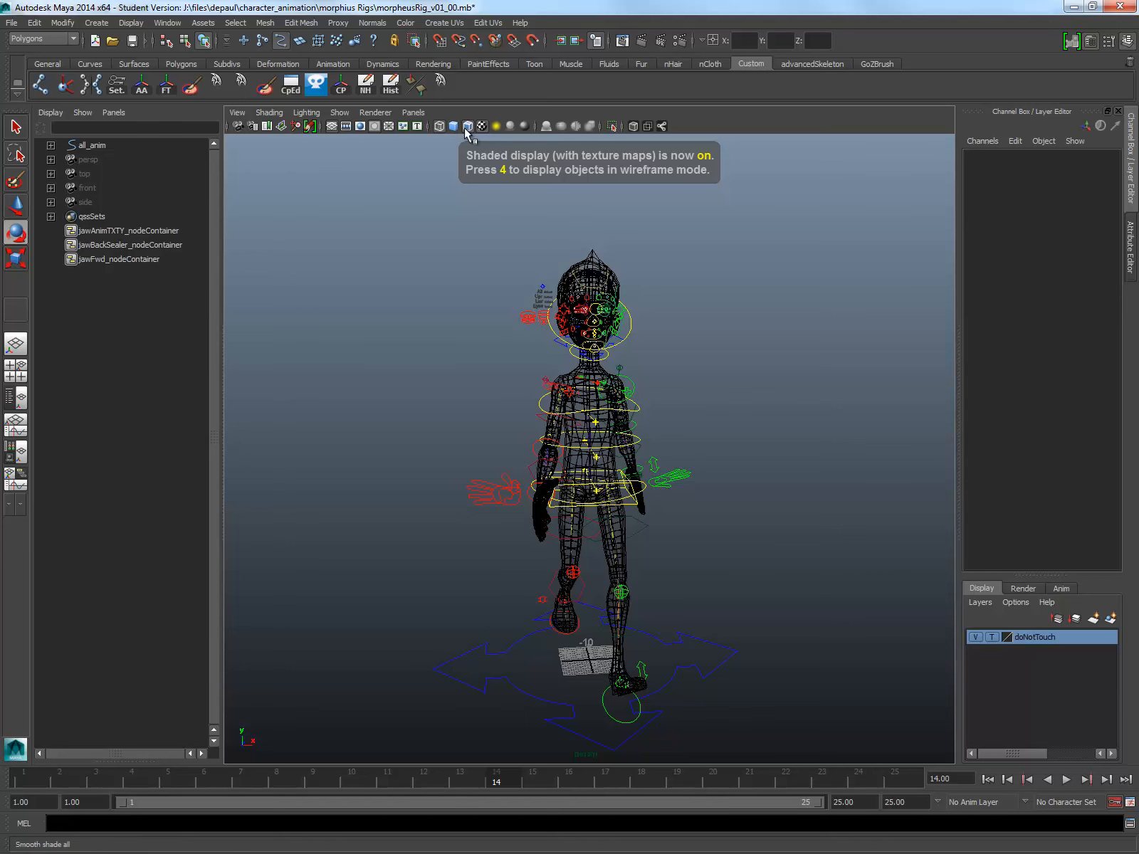
pyautogui.press('7')
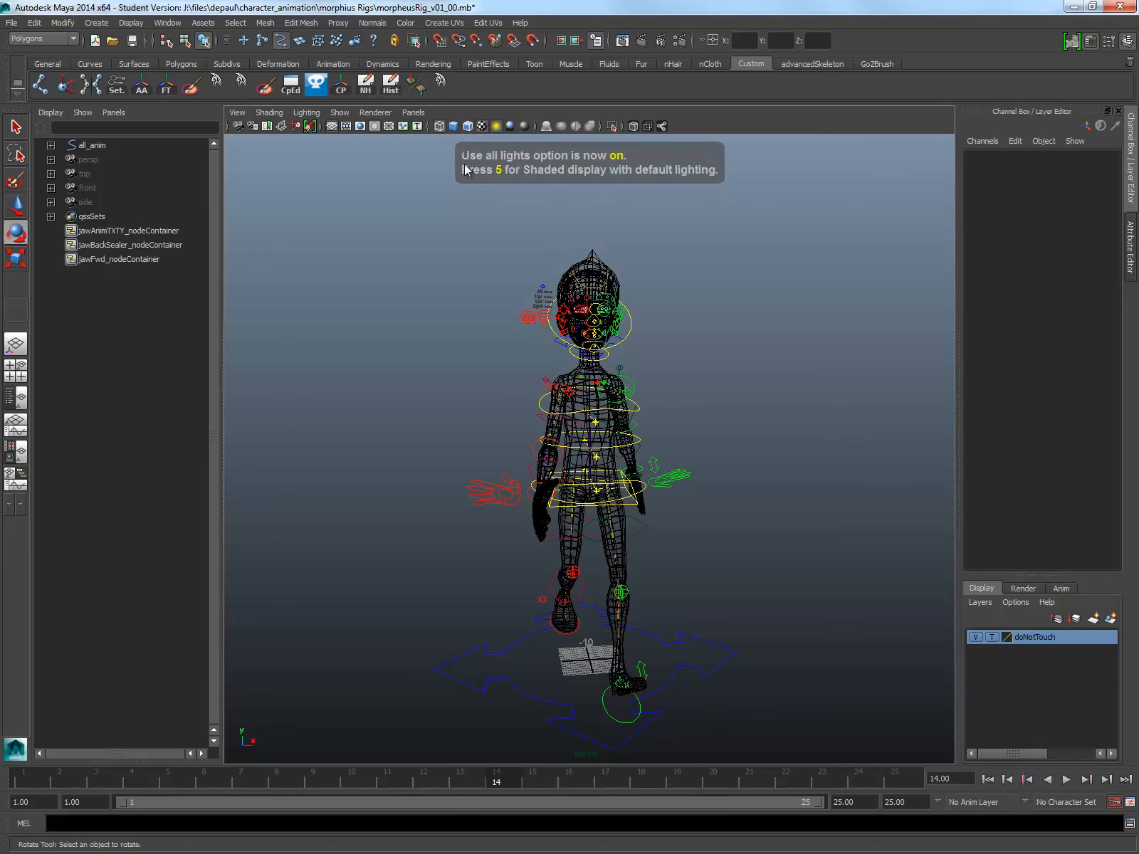
pyautogui.press('6')
pyautogui.keyDown('alt'); pyautogui.moveTo(573, 401); pyautogui.dragTo(819, 584); pyautogui.keyUp('alt')
# Step: Hide the NURBS curves in the perspective view so only the character mesh shows
pyautogui.click(340, 113)
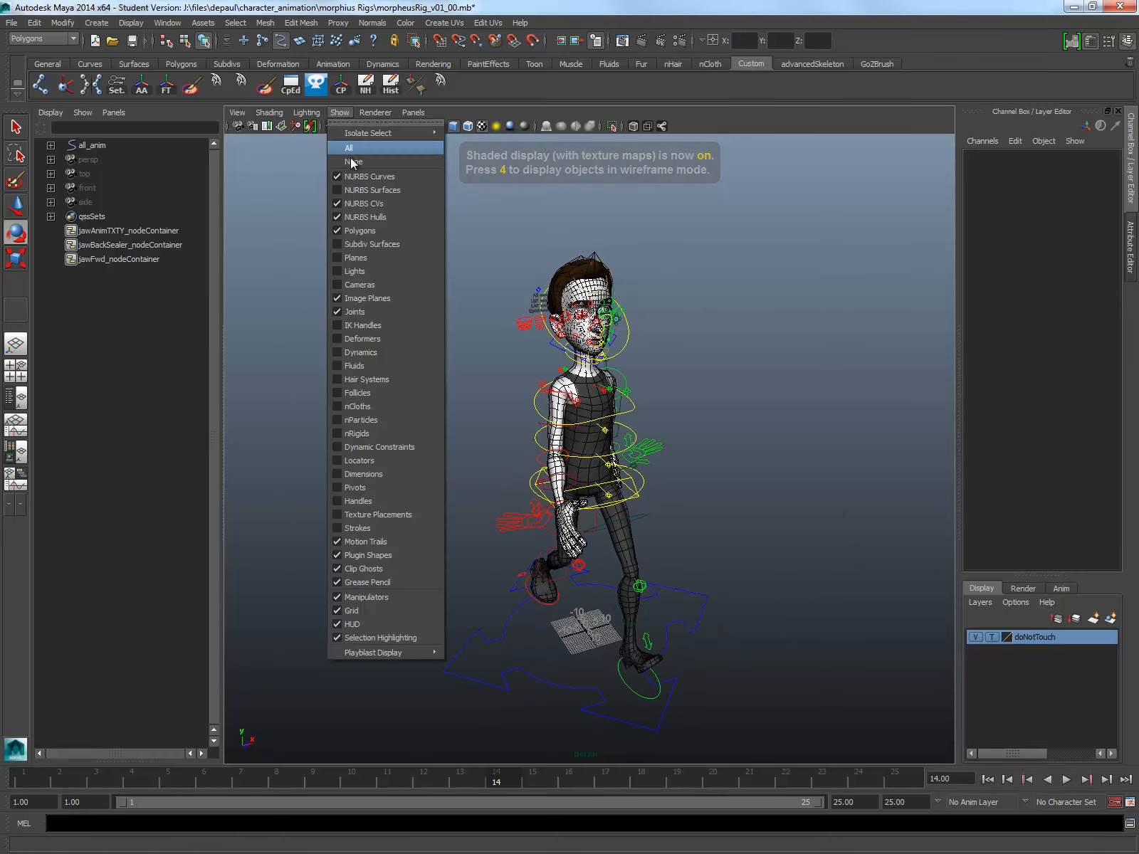
pyautogui.click(374, 173)
pyautogui.keyDown('alt'); pyautogui.moveTo(663, 481); pyautogui.dragTo(598, 484); pyautogui.keyUp('alt')
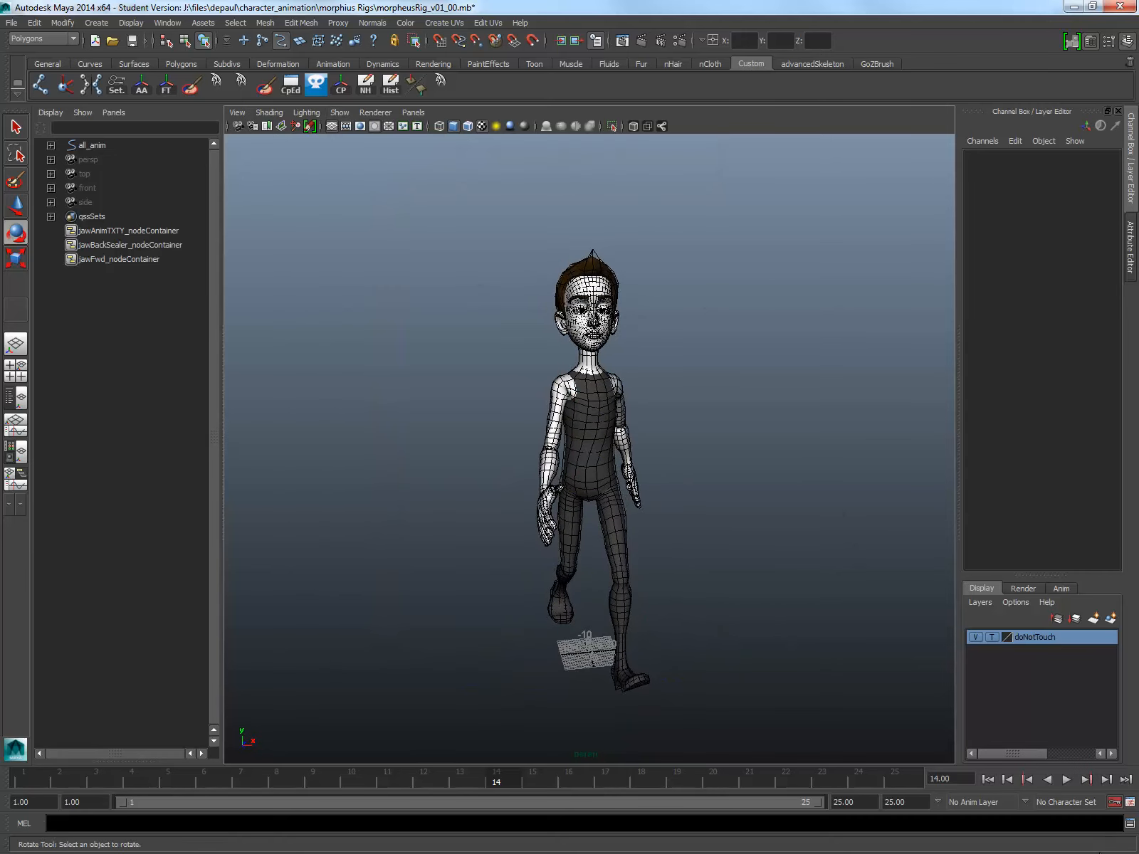
# Step: Play back the walk cycle without controls and check the time slider's looping and playback speed preferences
pyautogui.click(1066, 780)
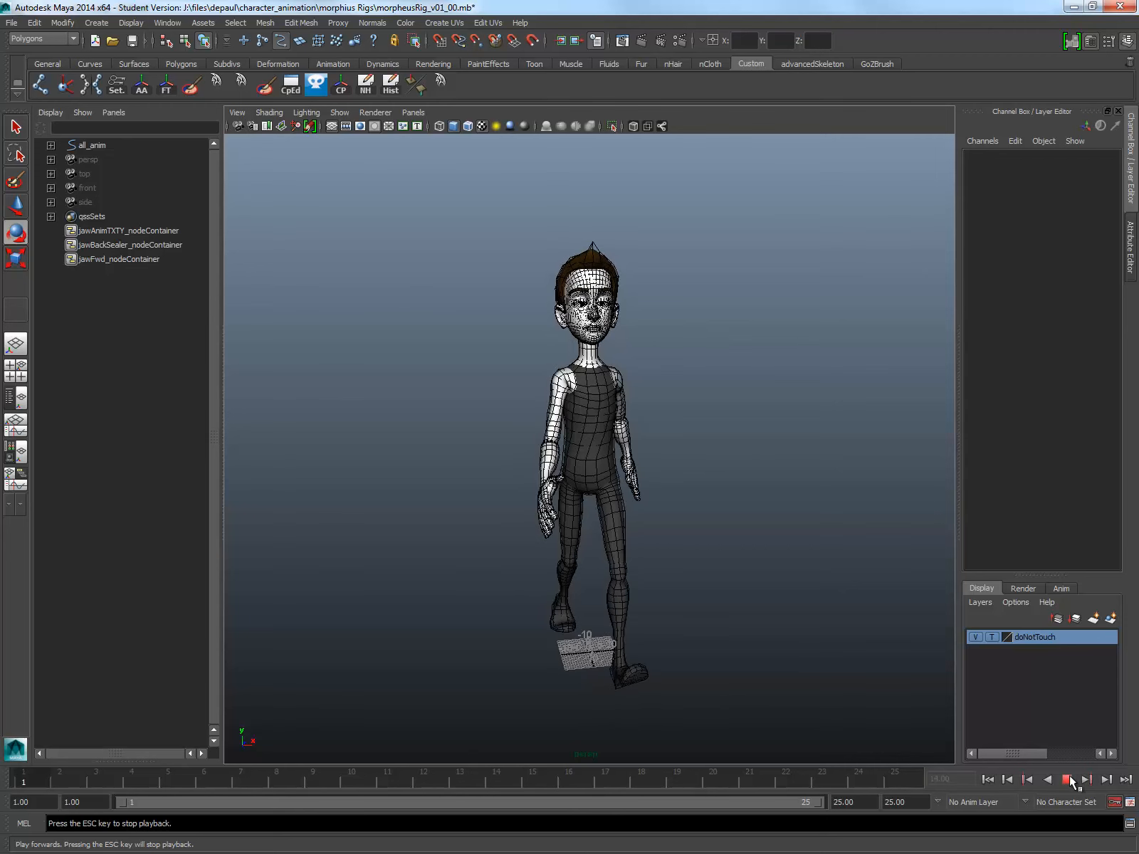
pyautogui.click(1070, 781)
pyautogui.click(1130, 802)
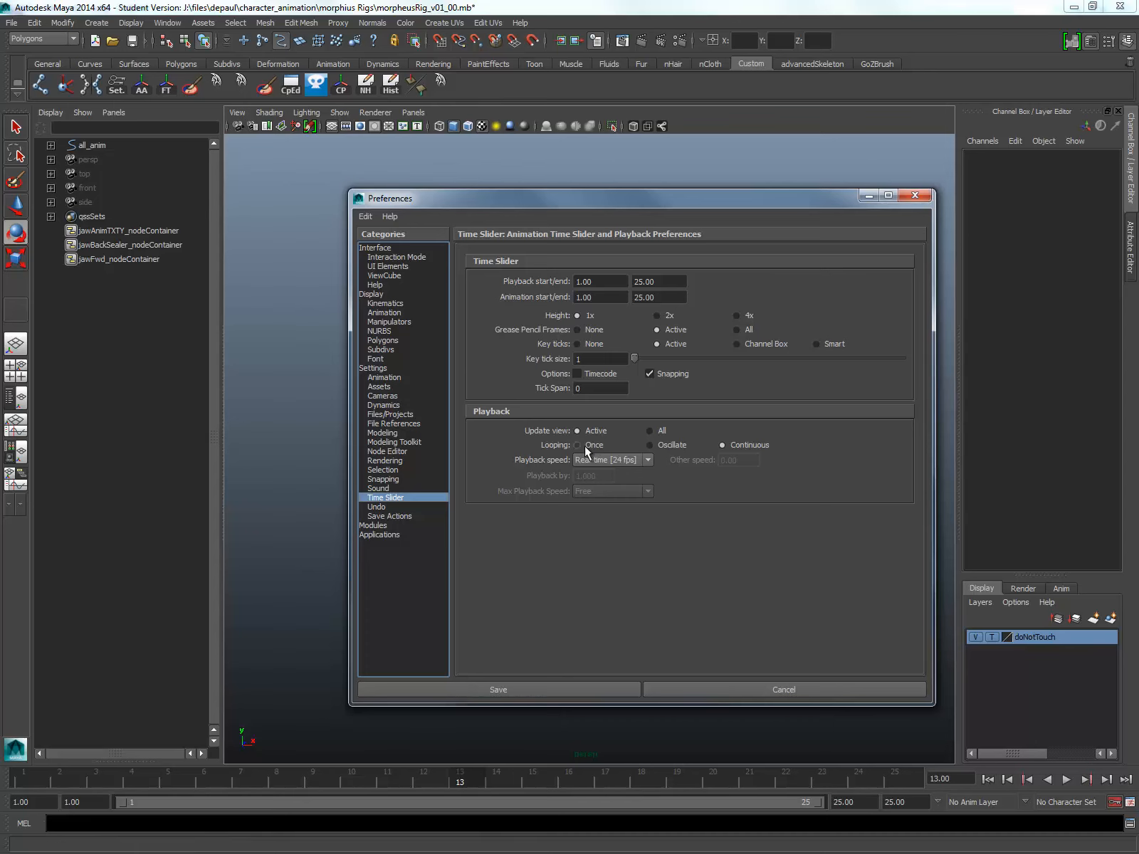
pyautogui.click(915, 195)
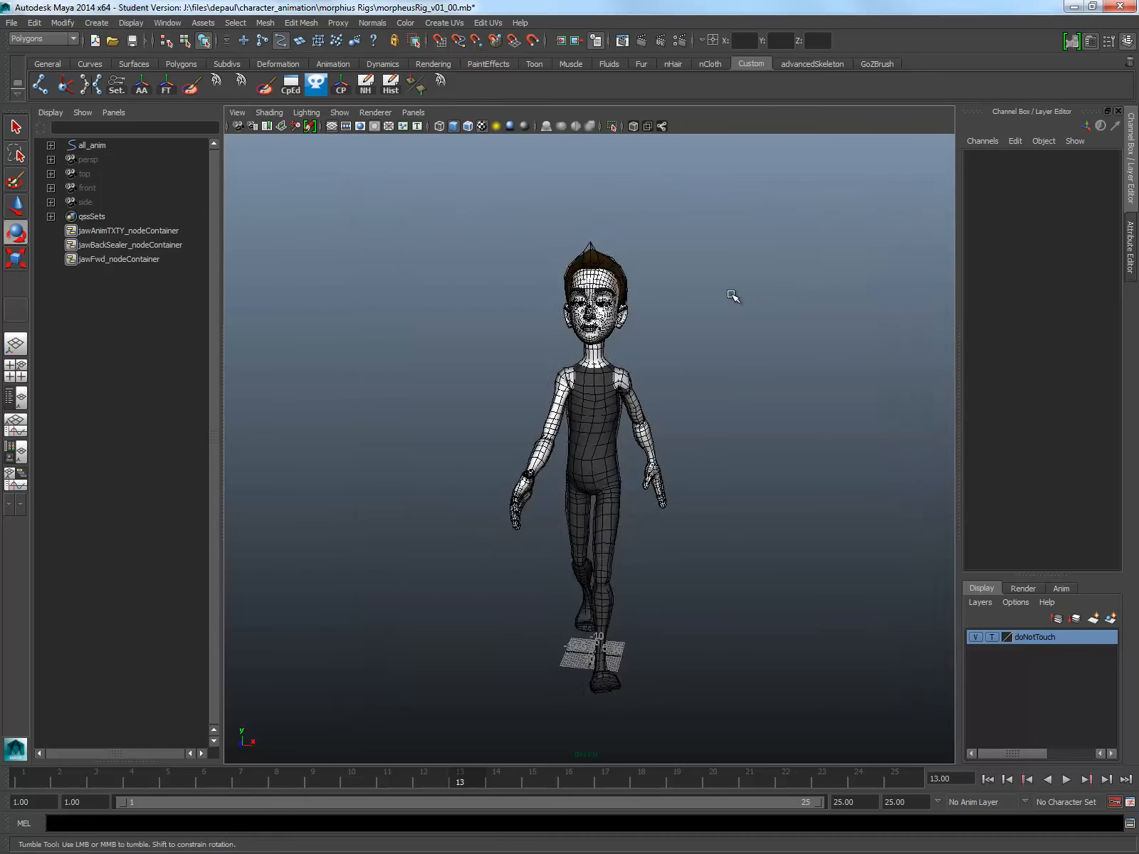
# Step: Select all the controls, play back the walk cycle from frame 1 and clear the selection
pyautogui.click(448, 84)
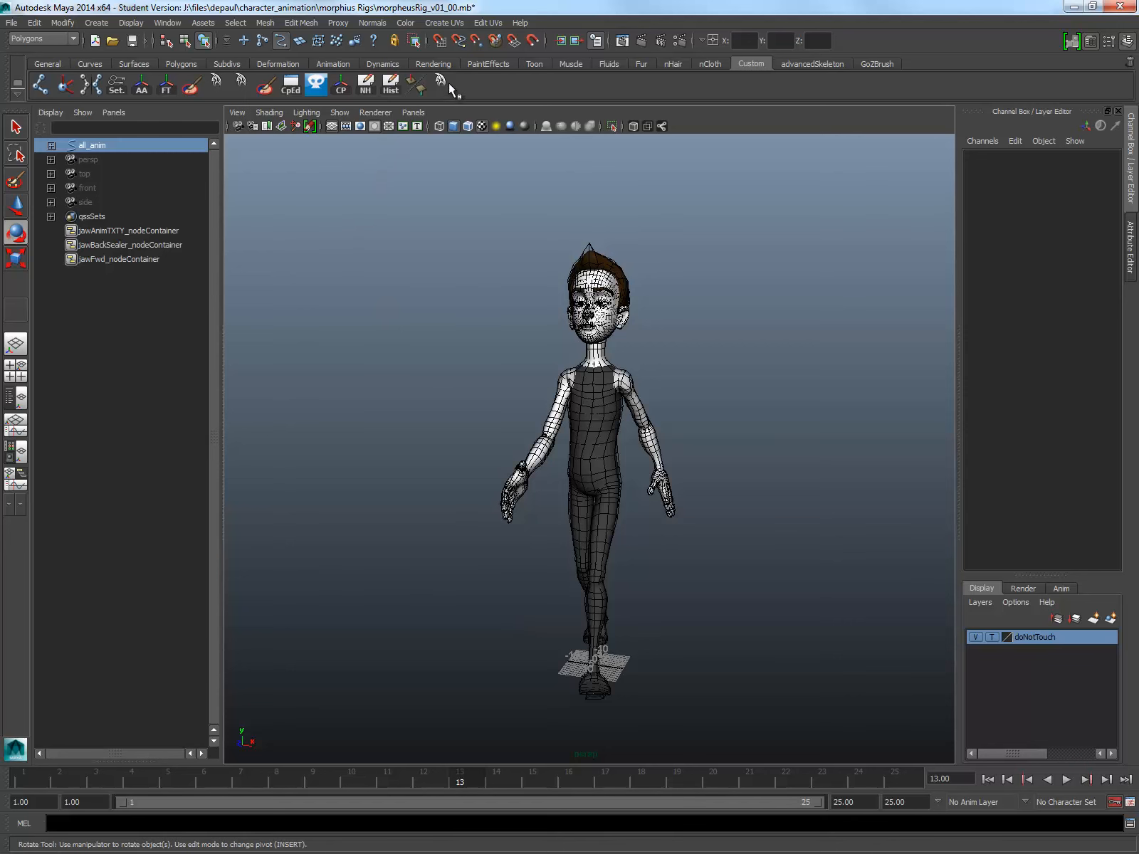
pyautogui.click(18, 776)
pyautogui.hotkey('alt', 'v')
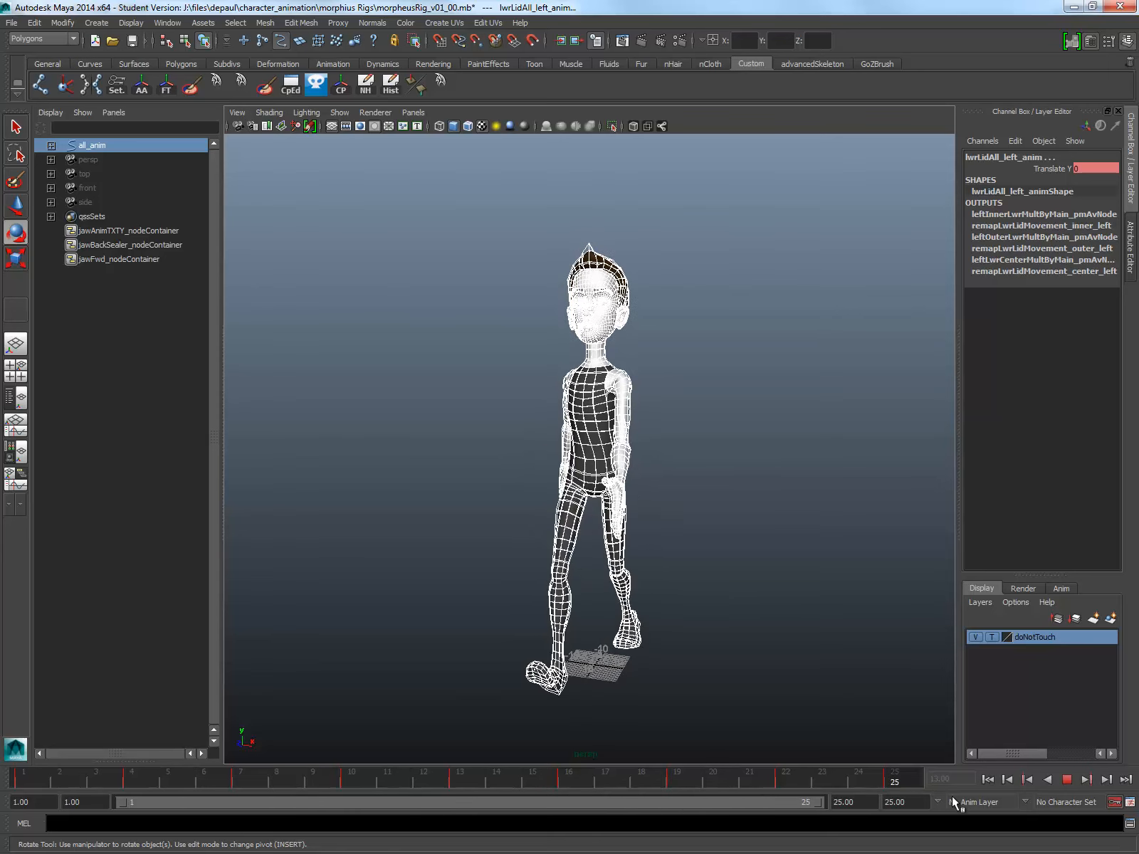
pyautogui.keyDown('alt'); pyautogui.moveTo(686, 493); pyautogui.dragTo(780, 502); pyautogui.keyUp('alt')
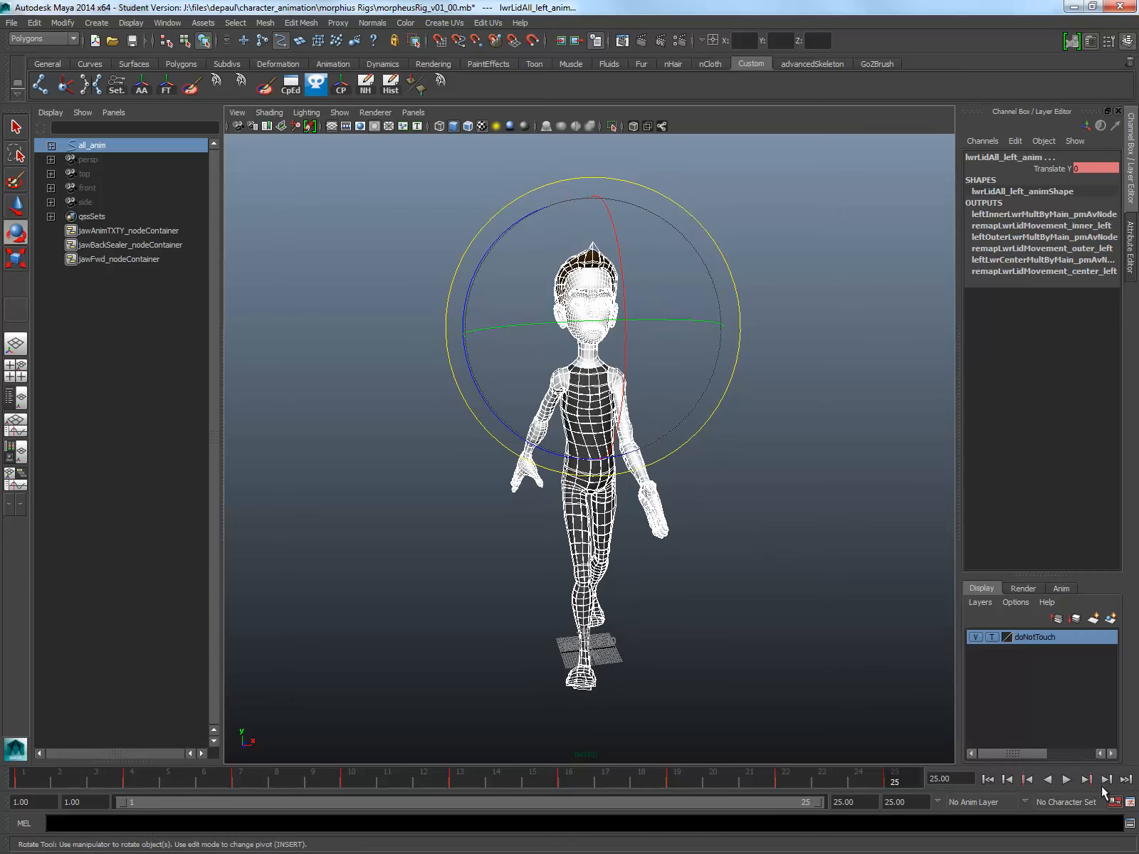
pyautogui.click(1068, 780)
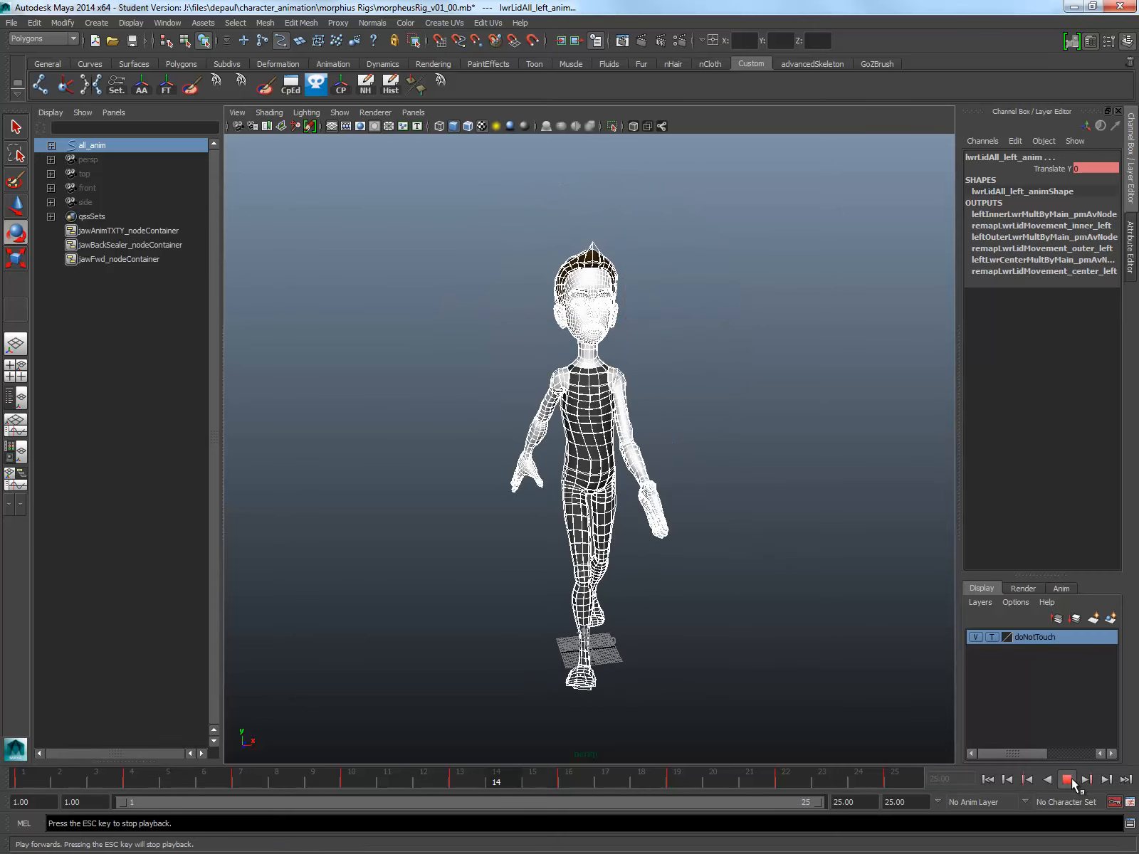
pyautogui.click(1068, 780)
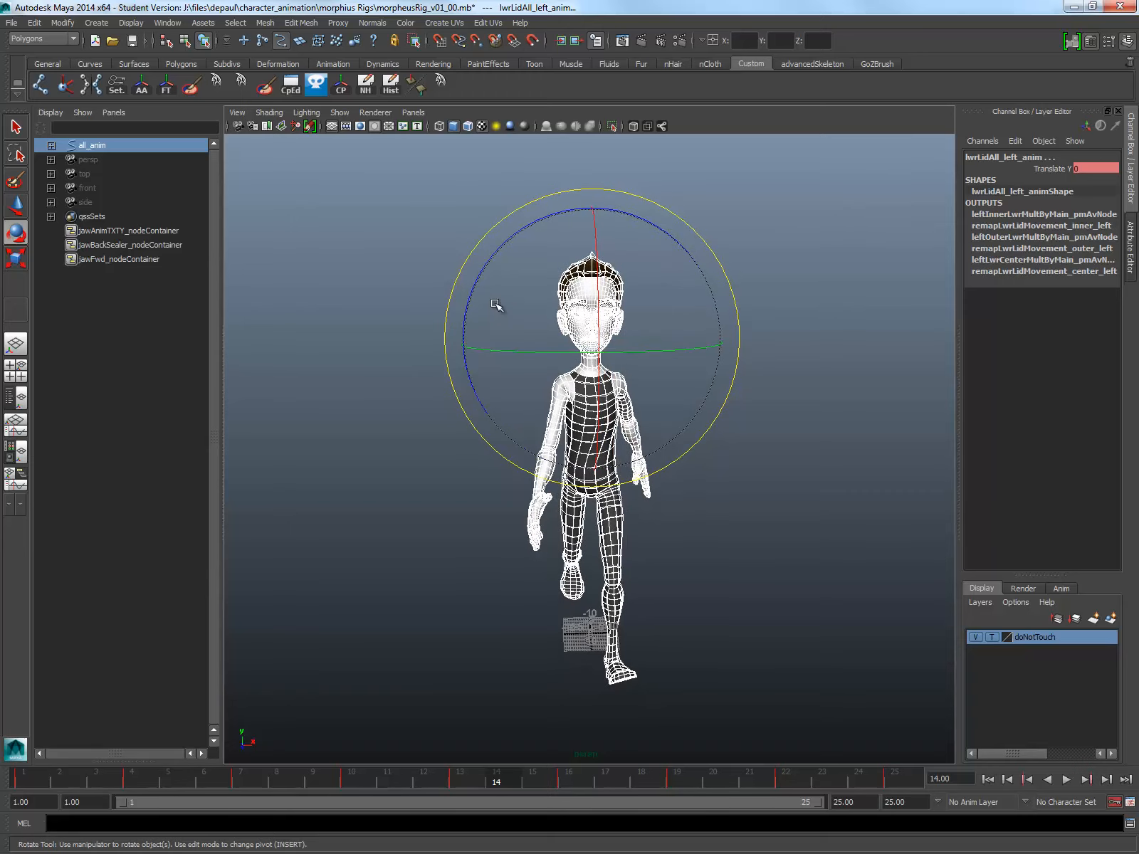
pyautogui.click(426, 235)
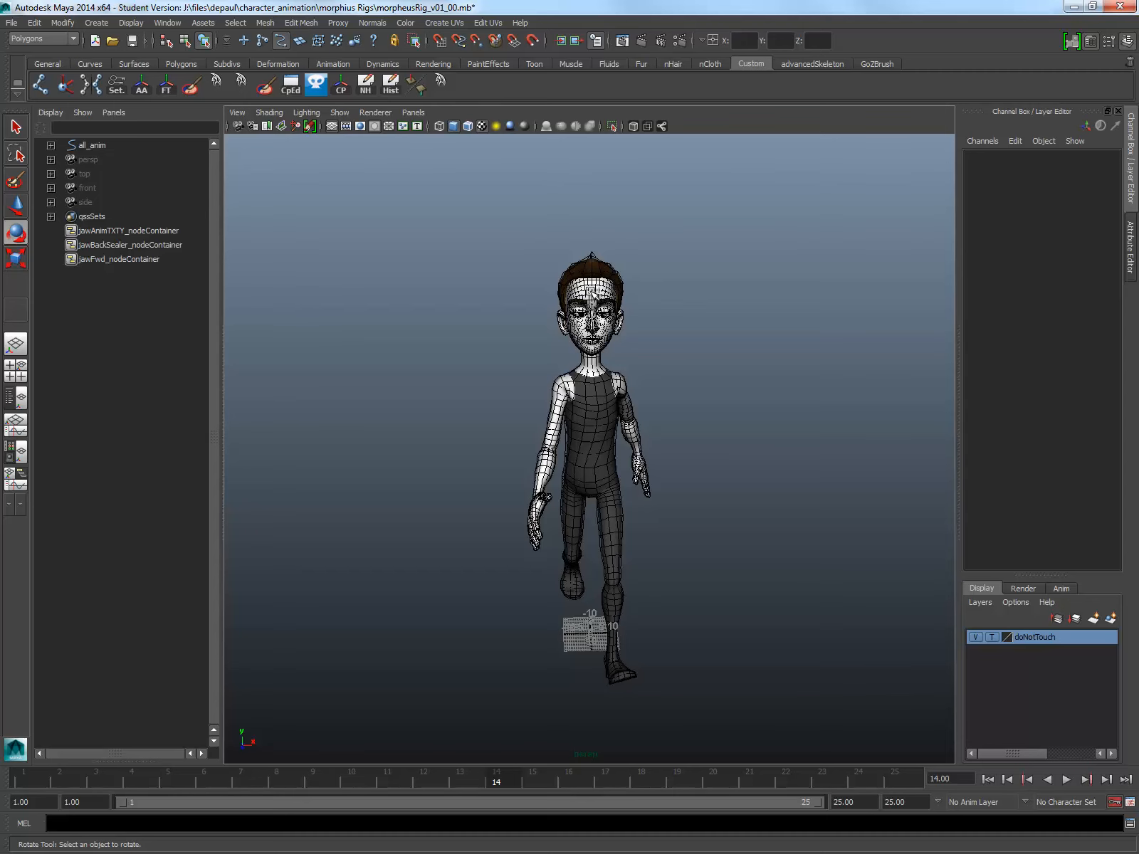
# Step: Try other viewport shading modes, toggle the grid off and on, and return to textured shaded display
pyautogui.keyDown('alt'); pyautogui.moveTo(617, 285); pyautogui.dragTo(617, 288); pyautogui.keyUp('alt')
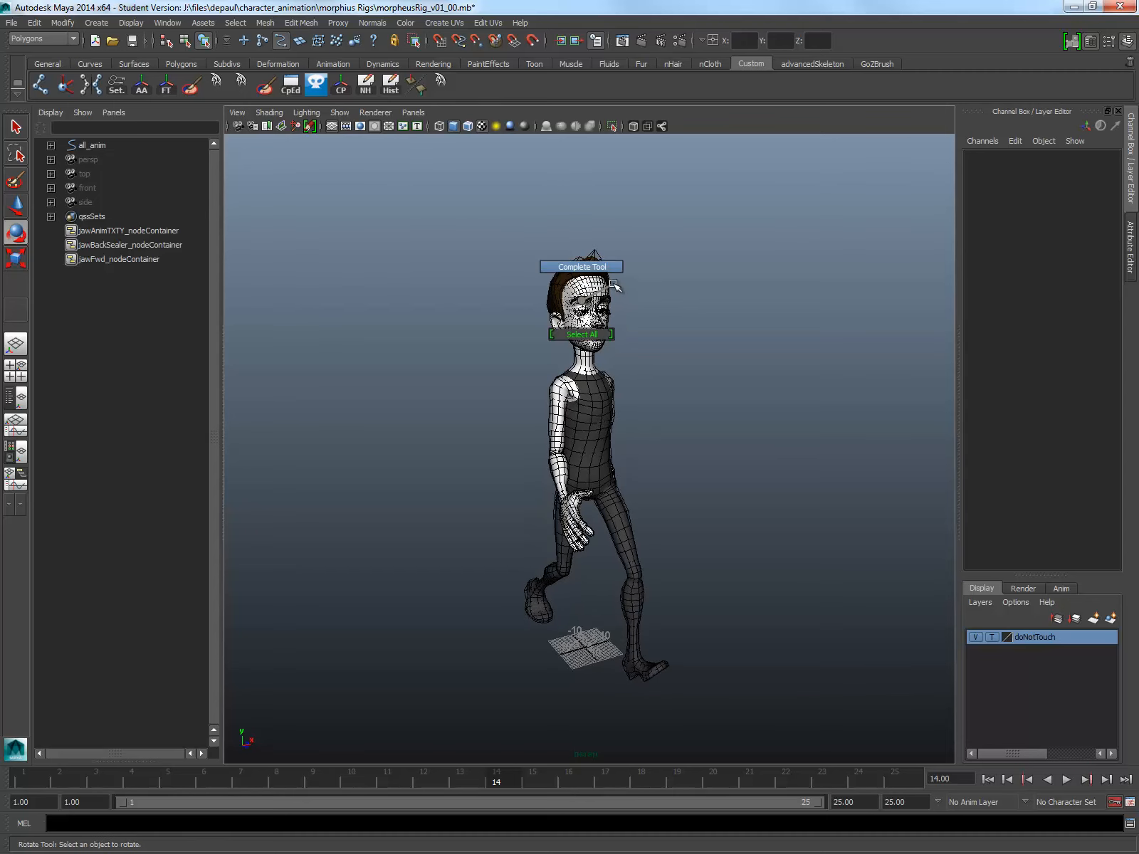
pyautogui.click(460, 129)
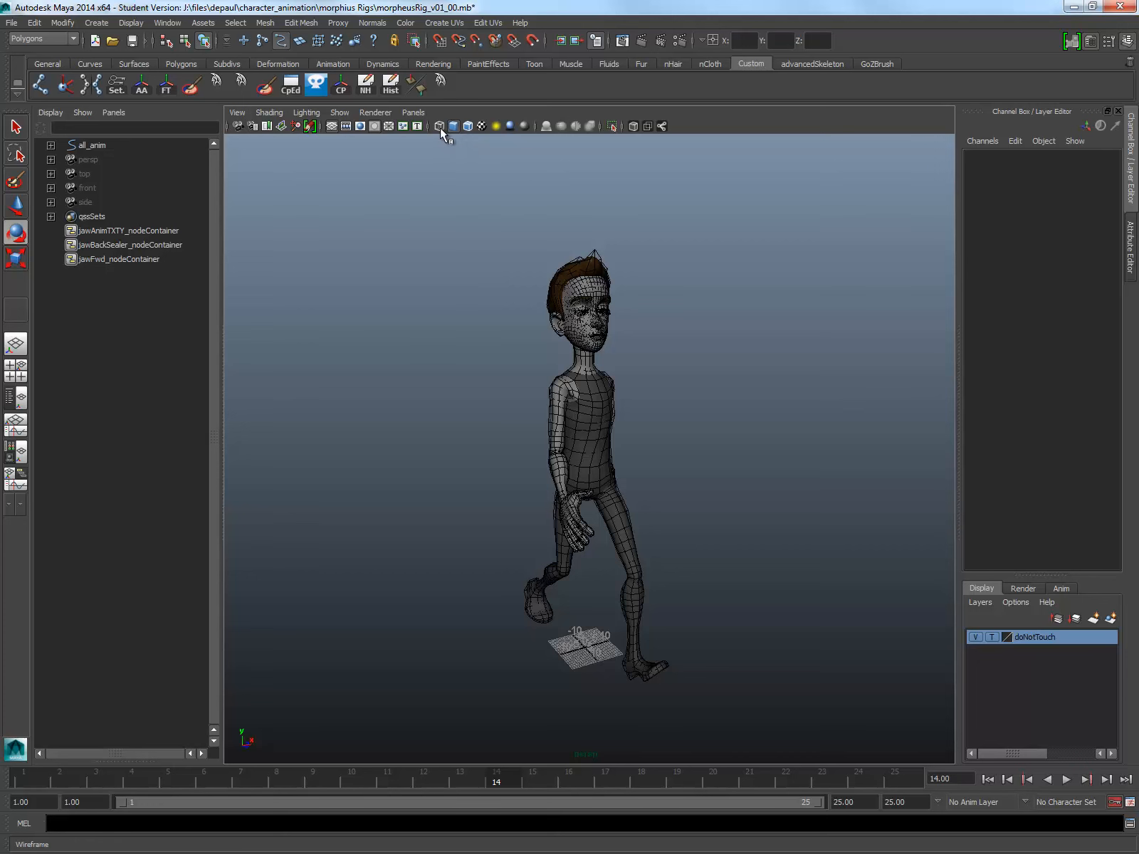
pyautogui.click(440, 128)
pyautogui.press('5')
pyautogui.click(329, 123)
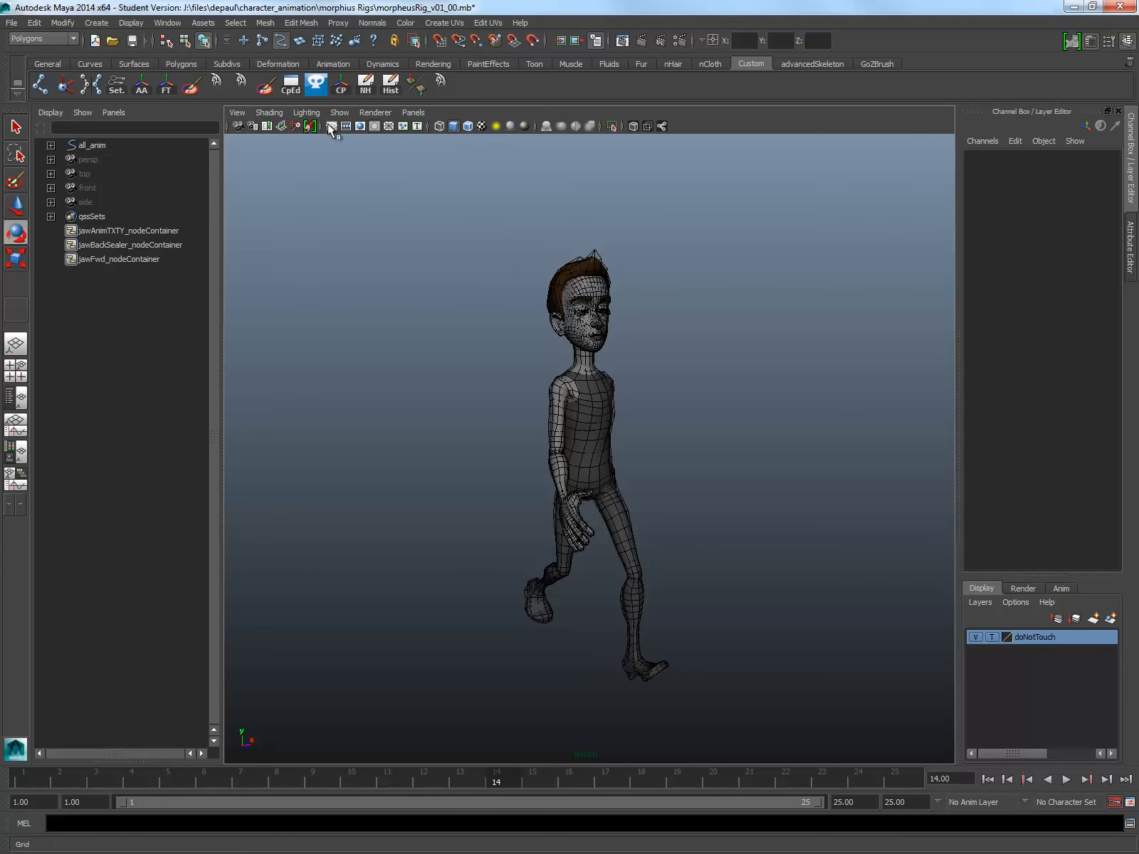
pyautogui.click(328, 124)
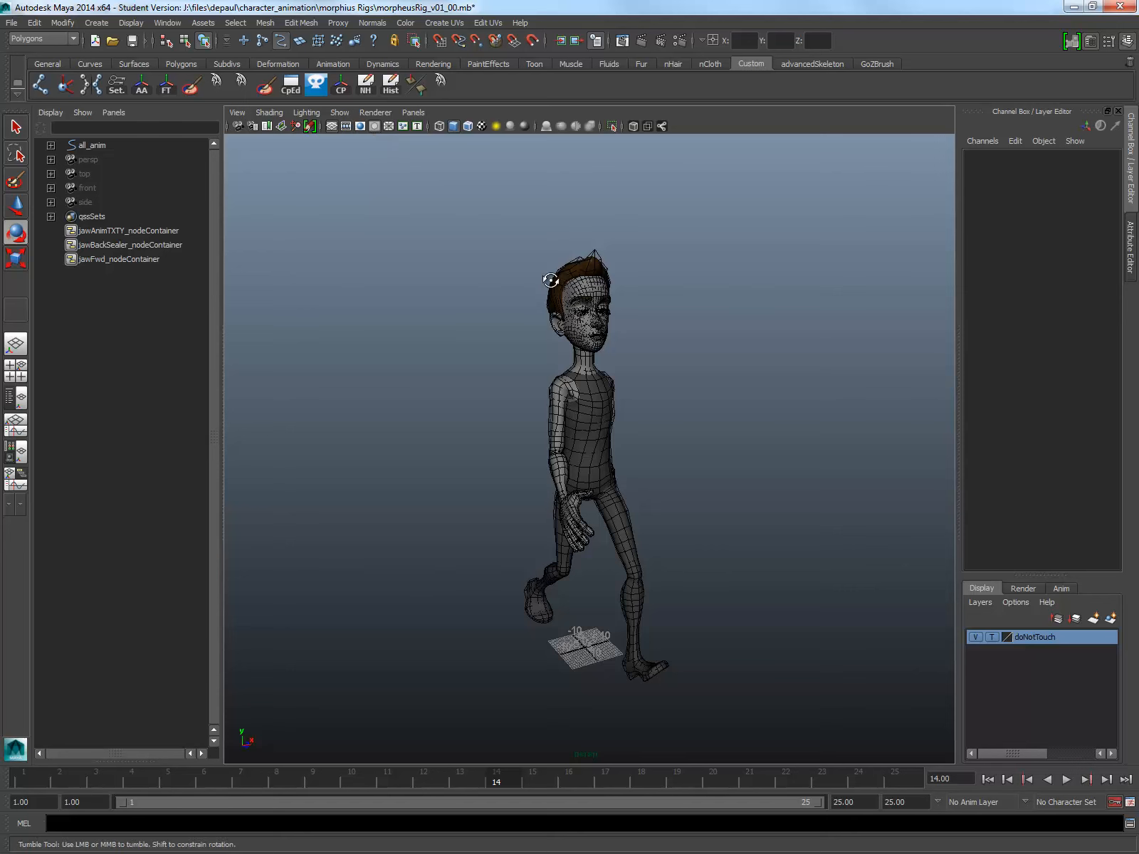
pyautogui.keyDown('alt'); pyautogui.moveTo(552, 275); pyautogui.dragTo(542, 280); pyautogui.keyUp('alt')
pyautogui.press('4')
pyautogui.press('5')
pyautogui.press('6')
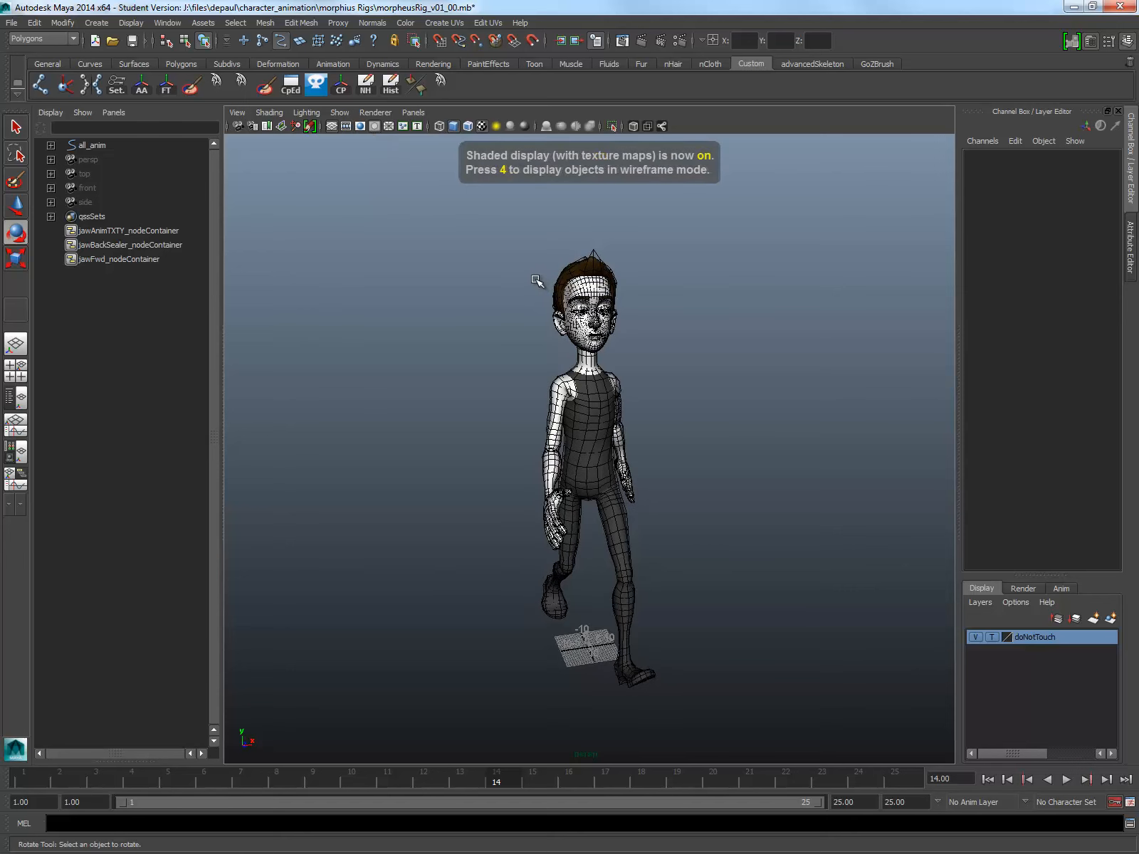
pyautogui.scroll(3, 783, 428)
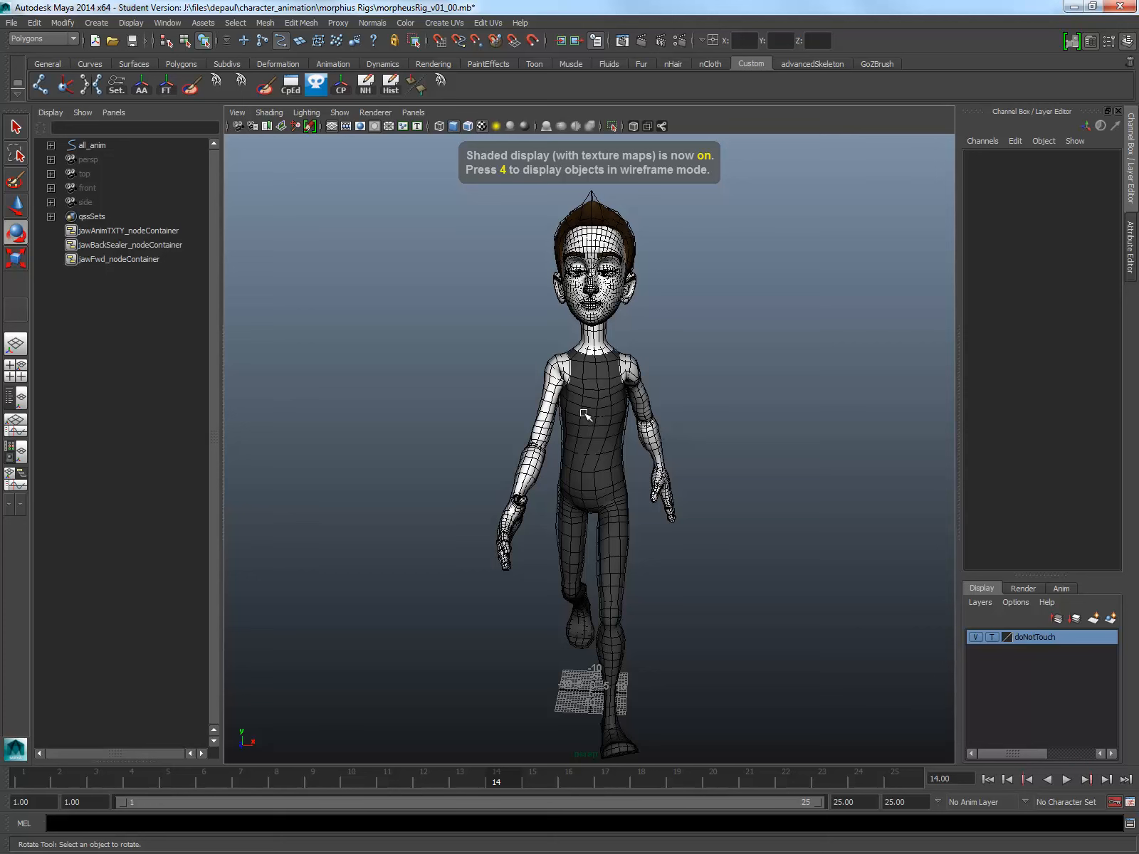
pyautogui.rightClick(585, 414)
pyautogui.rightClick(585, 414)
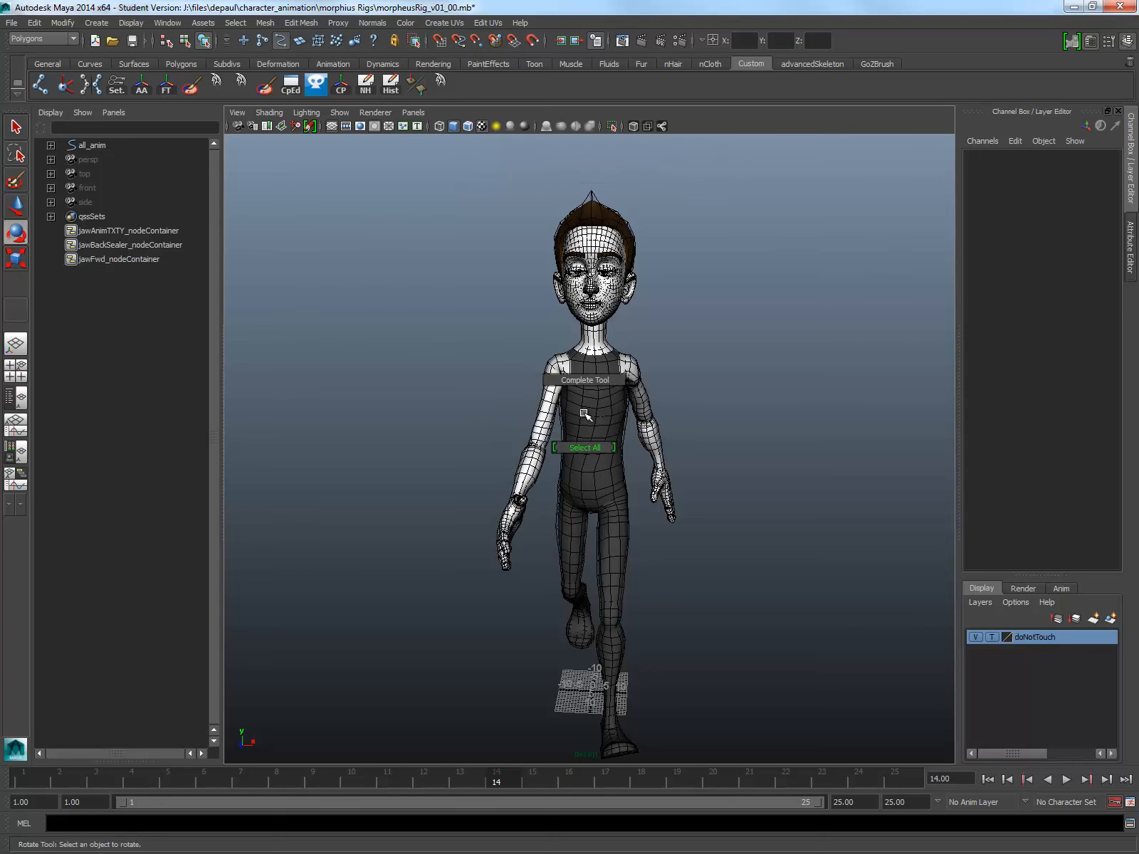
pyautogui.moveTo(586, 414); pyautogui.dragTo(584, 447, button='right')
pyautogui.click(684, 410)
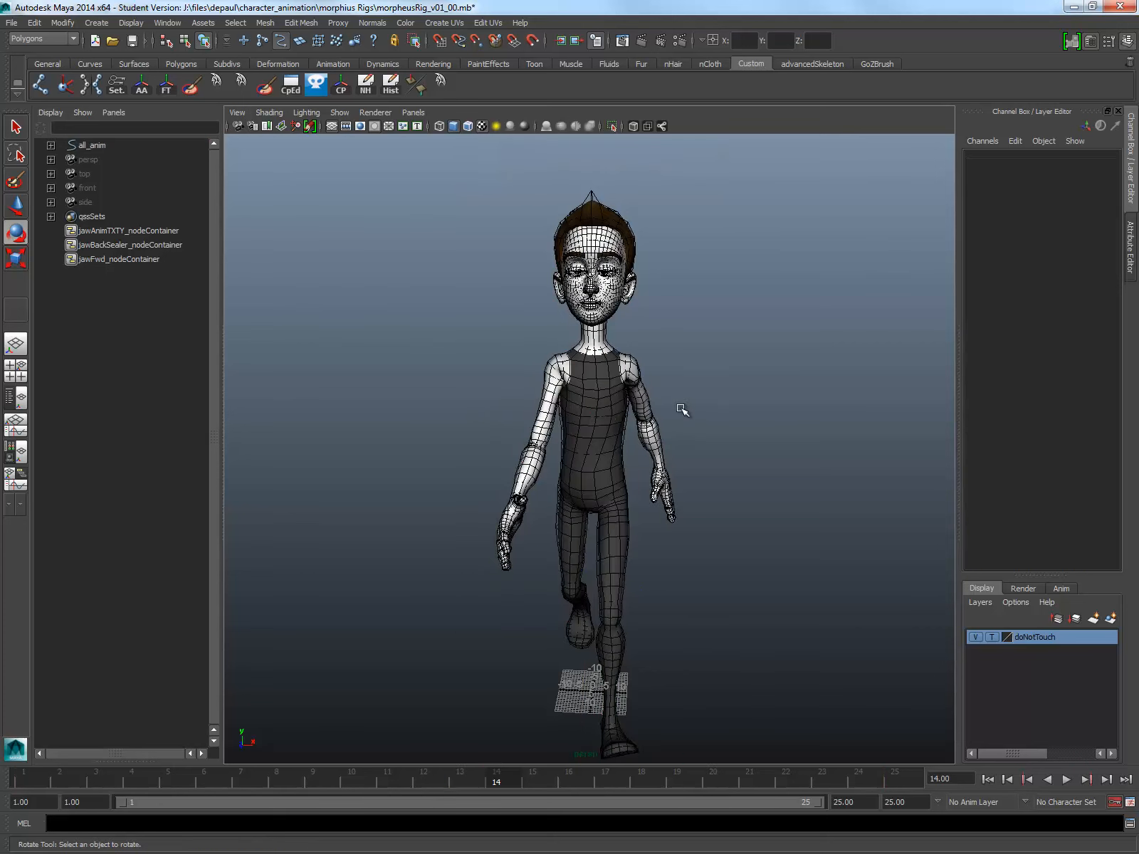
pyautogui.press('e')
pyautogui.click(606, 412)
pyautogui.rightClick(606, 411)
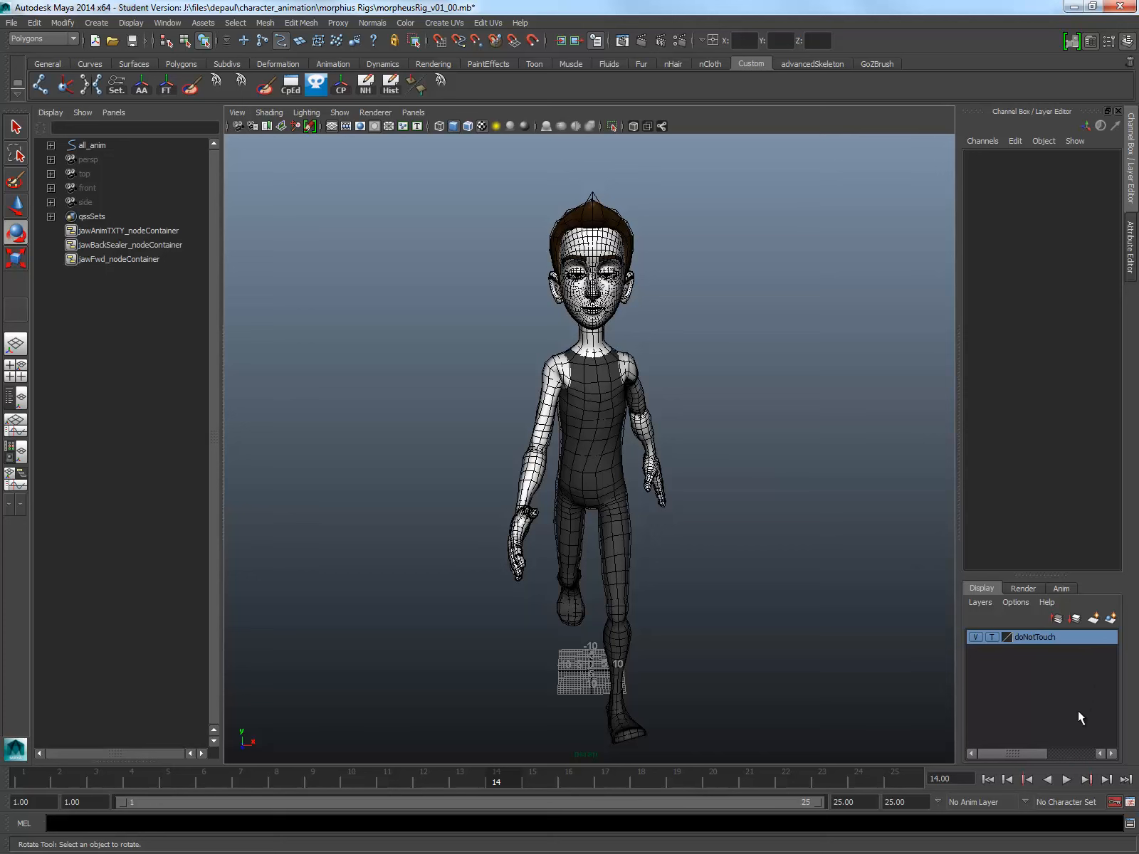
# Step: Play back the walk cycle and compare its first and last frames
pyautogui.click(1065, 780)
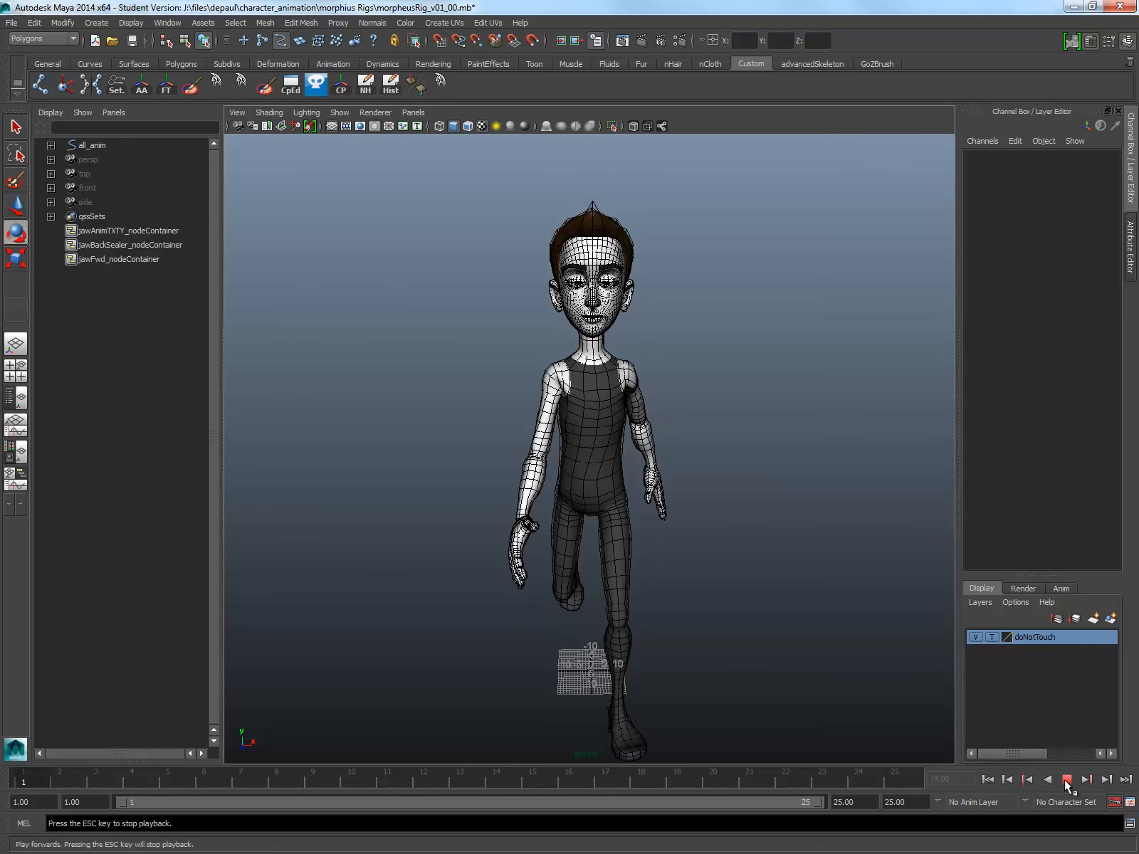
pyautogui.press('Escape')
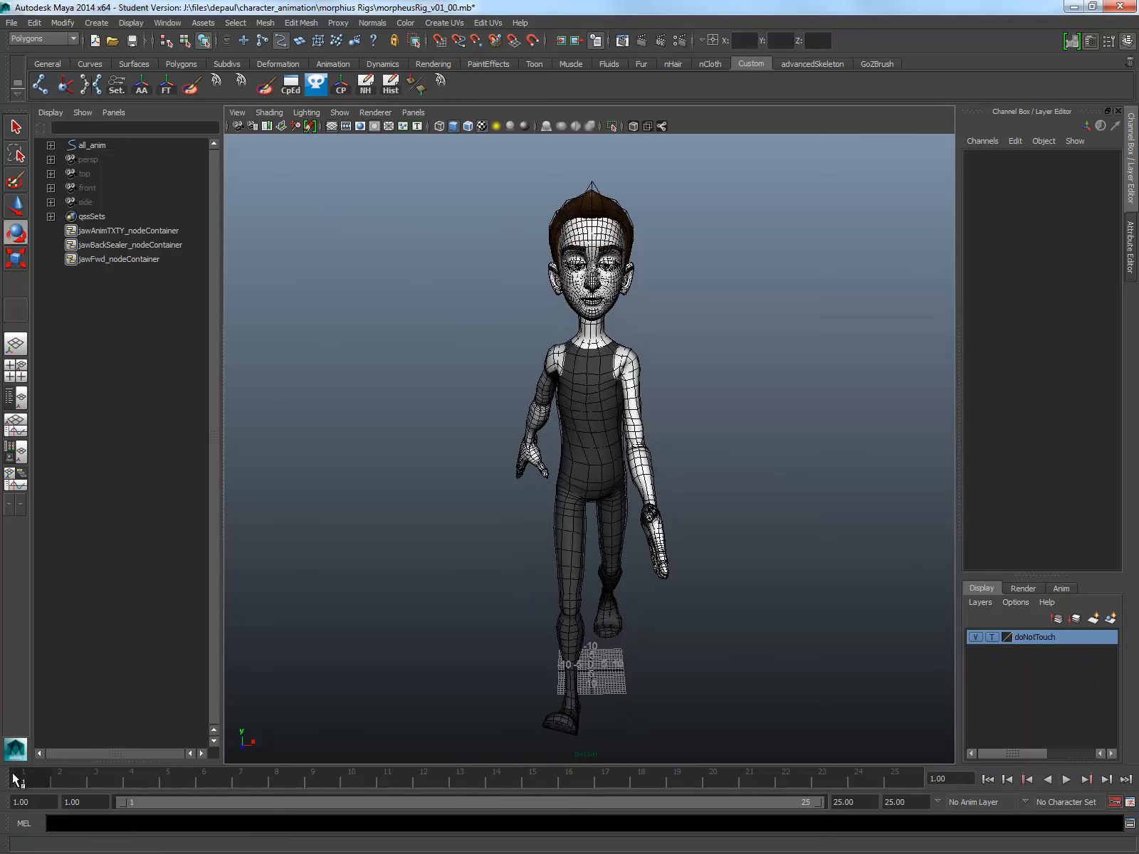
pyautogui.hotkey('alt', 'v')
# Step: Set both the playback range end and the animation end to frame 24 to drop the duplicate last pose
pyautogui.doubleClick(844, 802)
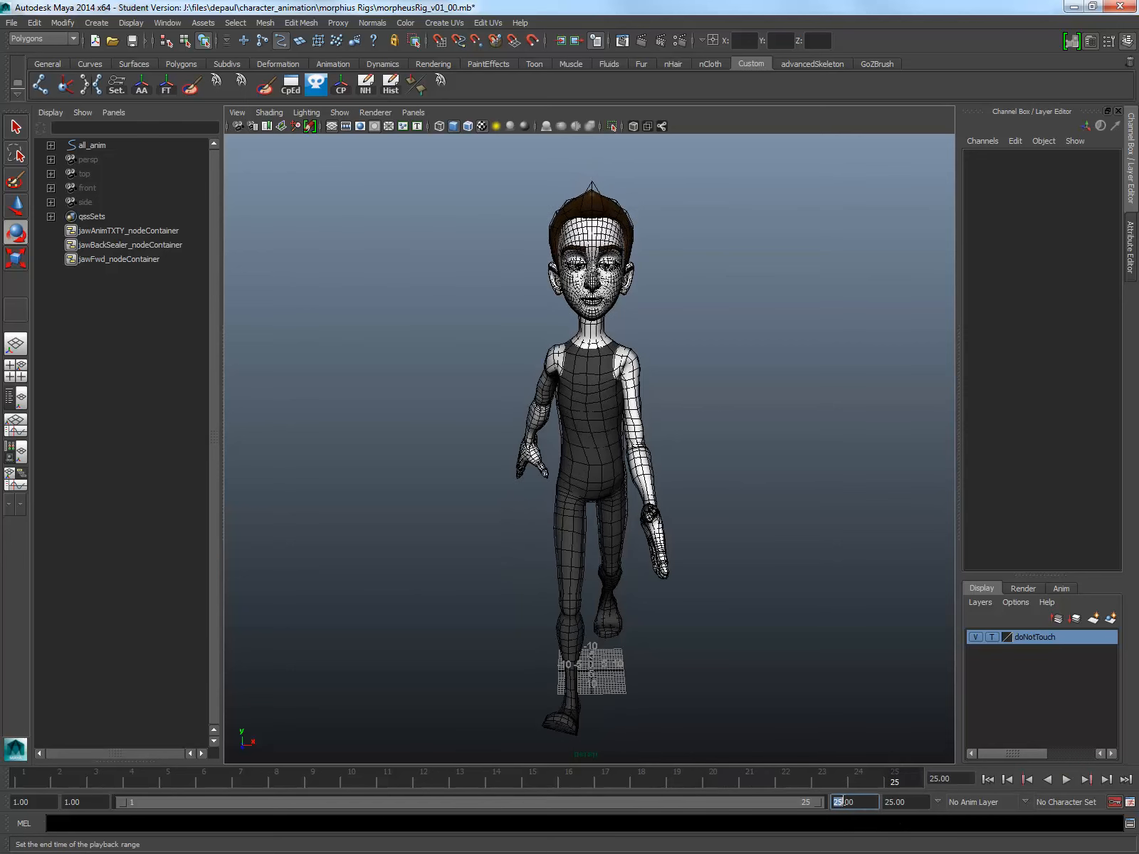
pyautogui.write('24')
pyautogui.press('Return')
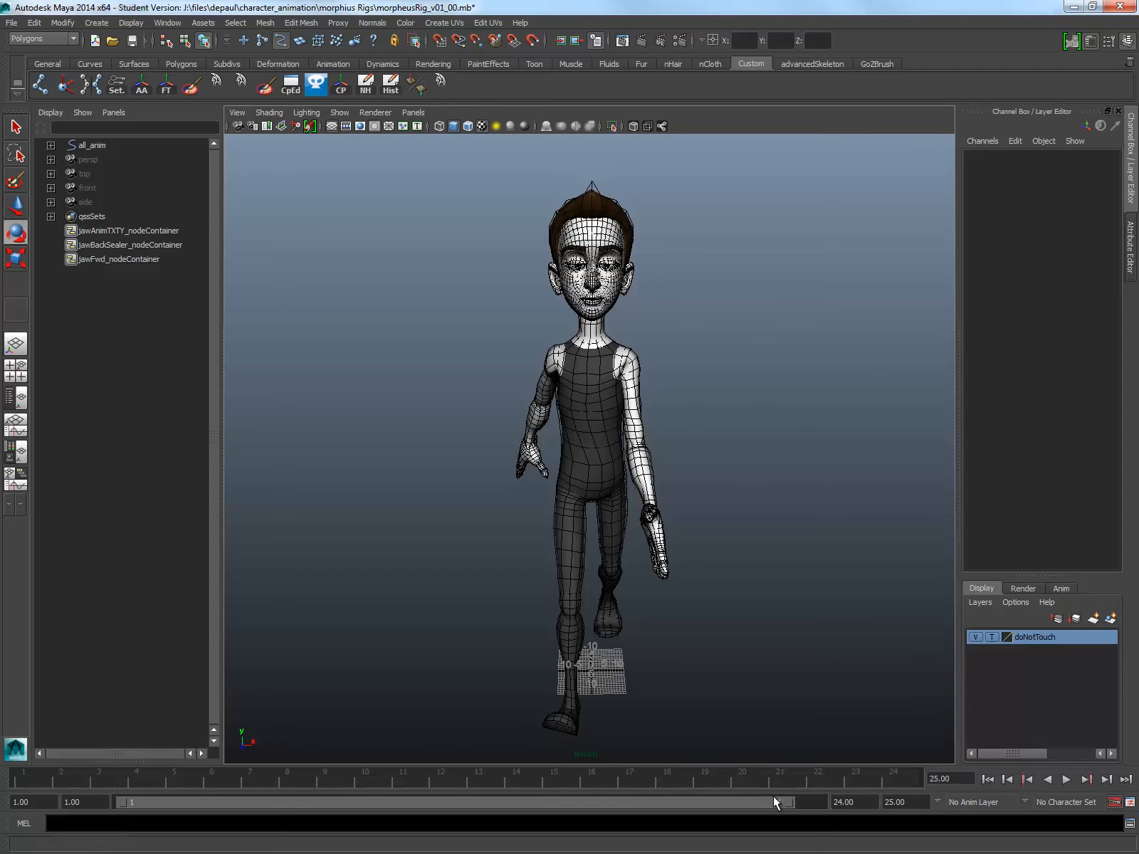
pyautogui.press('Tab')
pyautogui.write('24')
pyautogui.press('Return')
# Step: Open the playblast options and set the quality to 100 and the scale to 1.00
pyautogui.rightClick(436, 770)
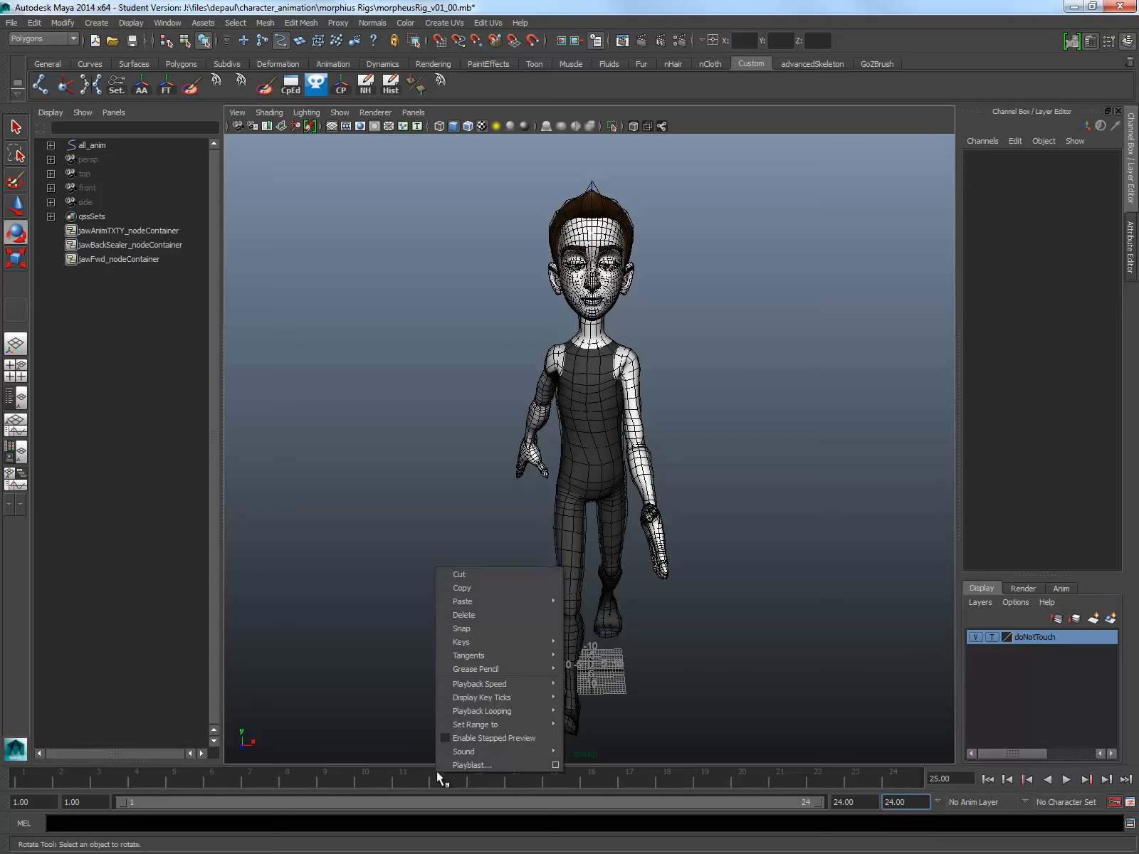
pyautogui.click(555, 765)
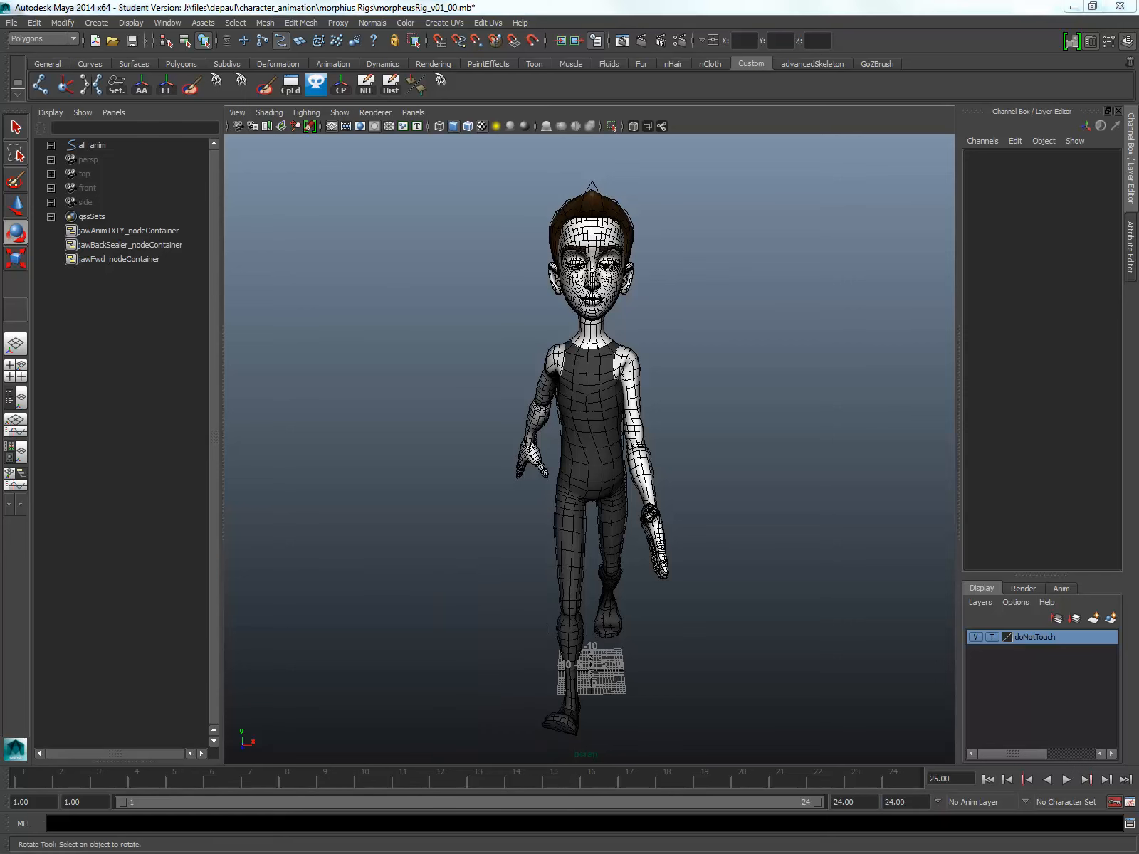
pyautogui.moveTo(276, 331); pyautogui.dragTo(532, 371)
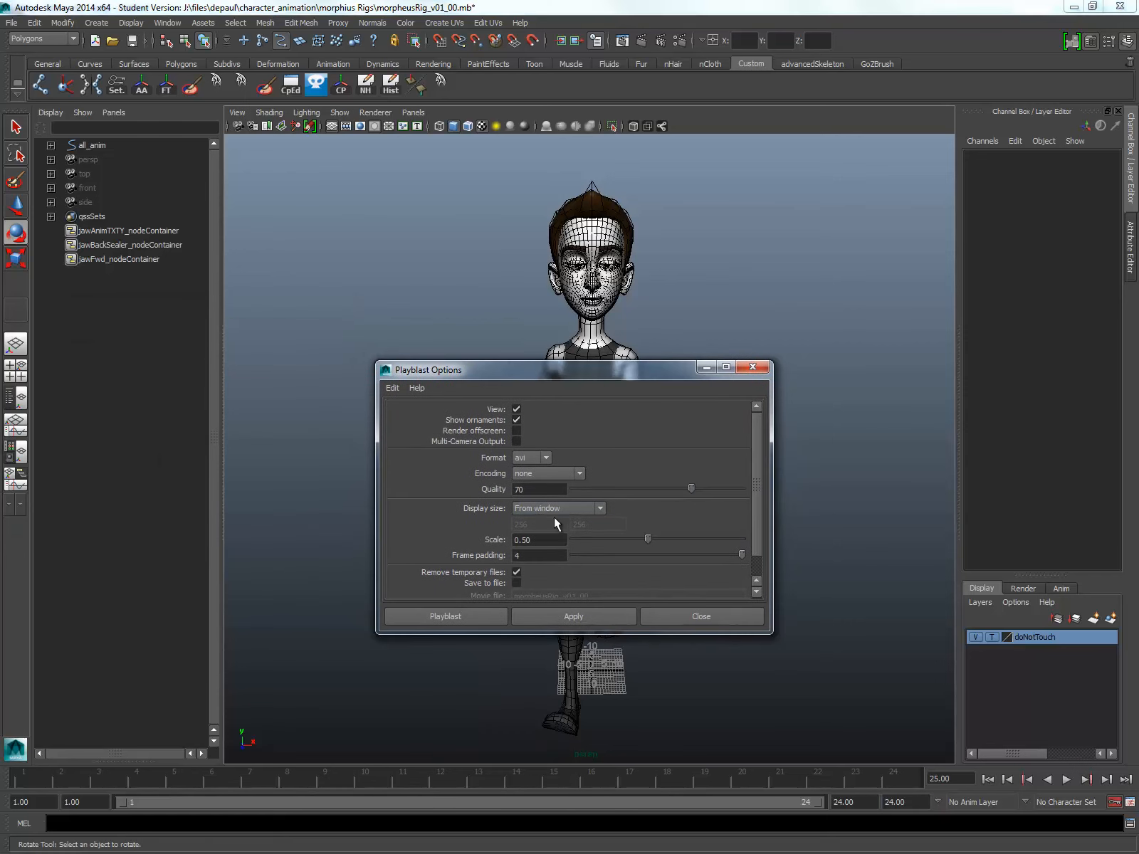
pyautogui.doubleClick(534, 489)
pyautogui.press('Return')
pyautogui.click(543, 539)
pyautogui.write('1.00')
pyautogui.press('Return')
pyautogui.scroll(-1, 755, 449)
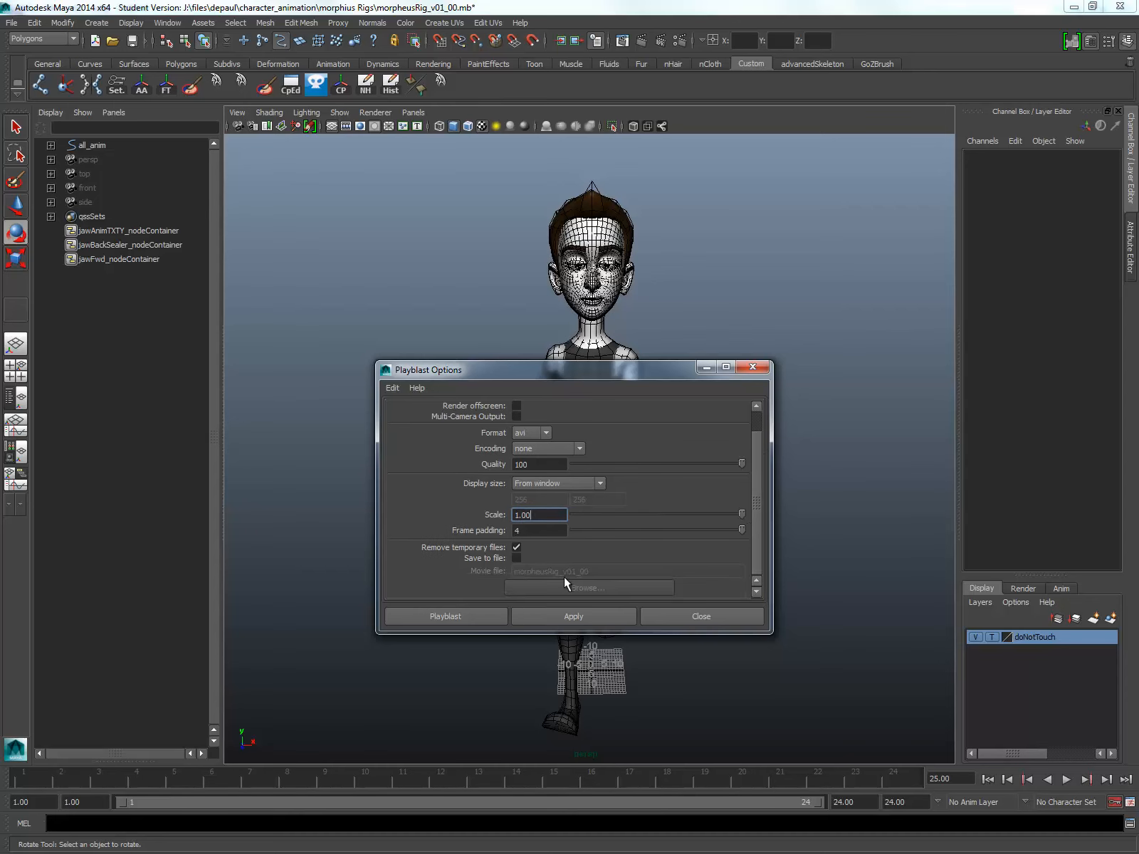
# Step: Enable saving the playblast to file on the Desktop, naming the movie with the animator's surname followed by _walk_Cycle
pyautogui.click(517, 558)
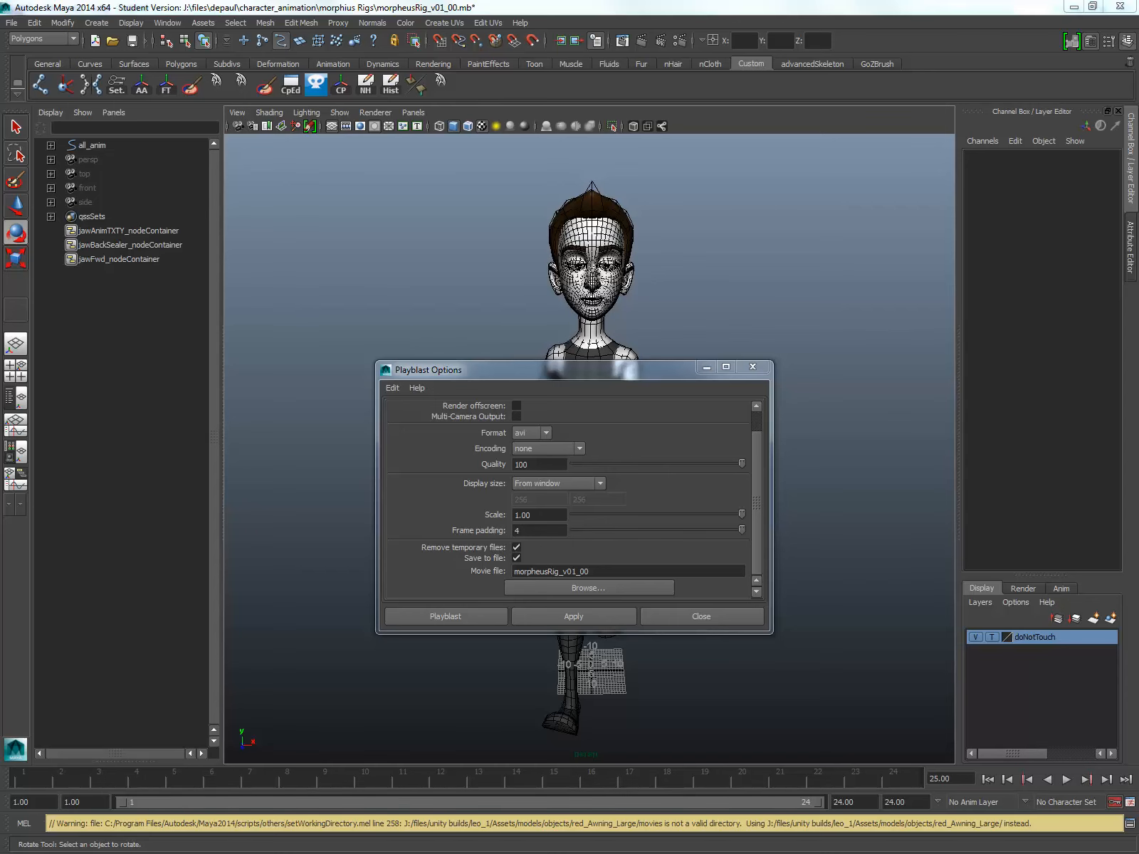
pyautogui.moveTo(0, 257); pyautogui.dragTo(776, 305)
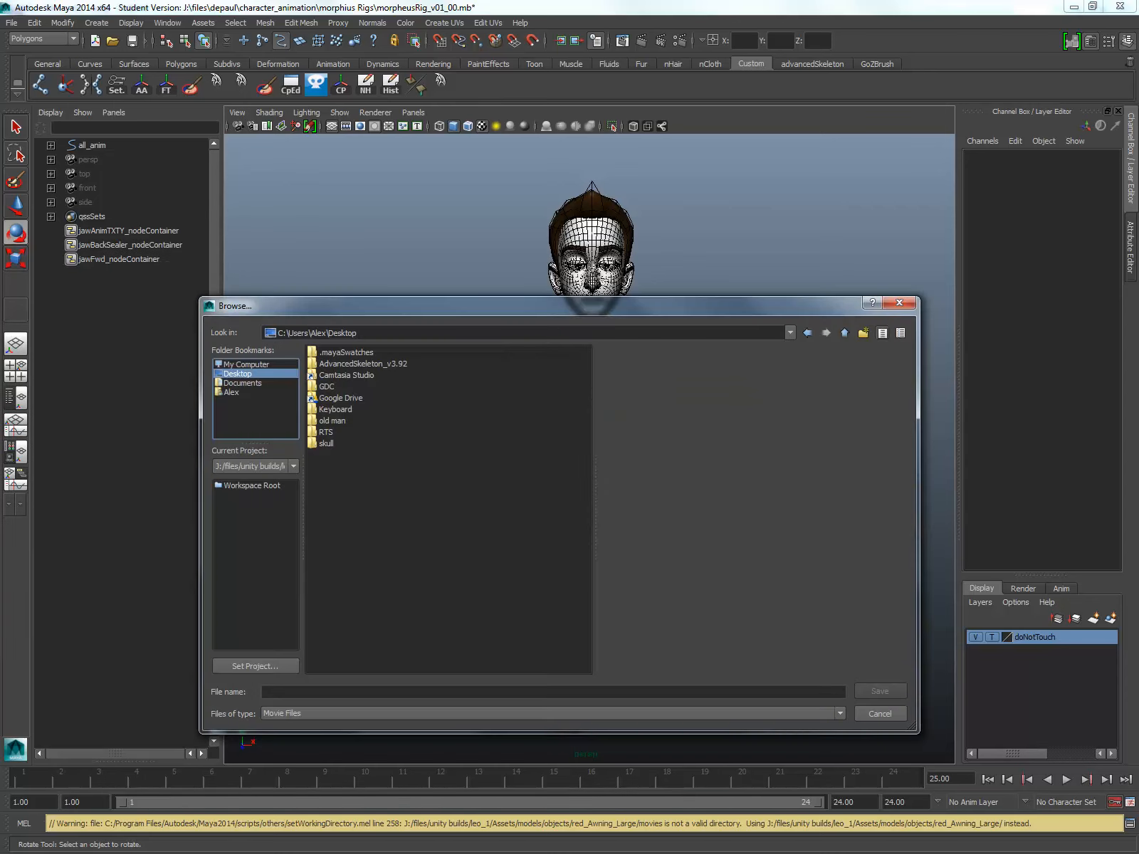
pyautogui.click(325, 694)
pyautogui.write('walk_C')
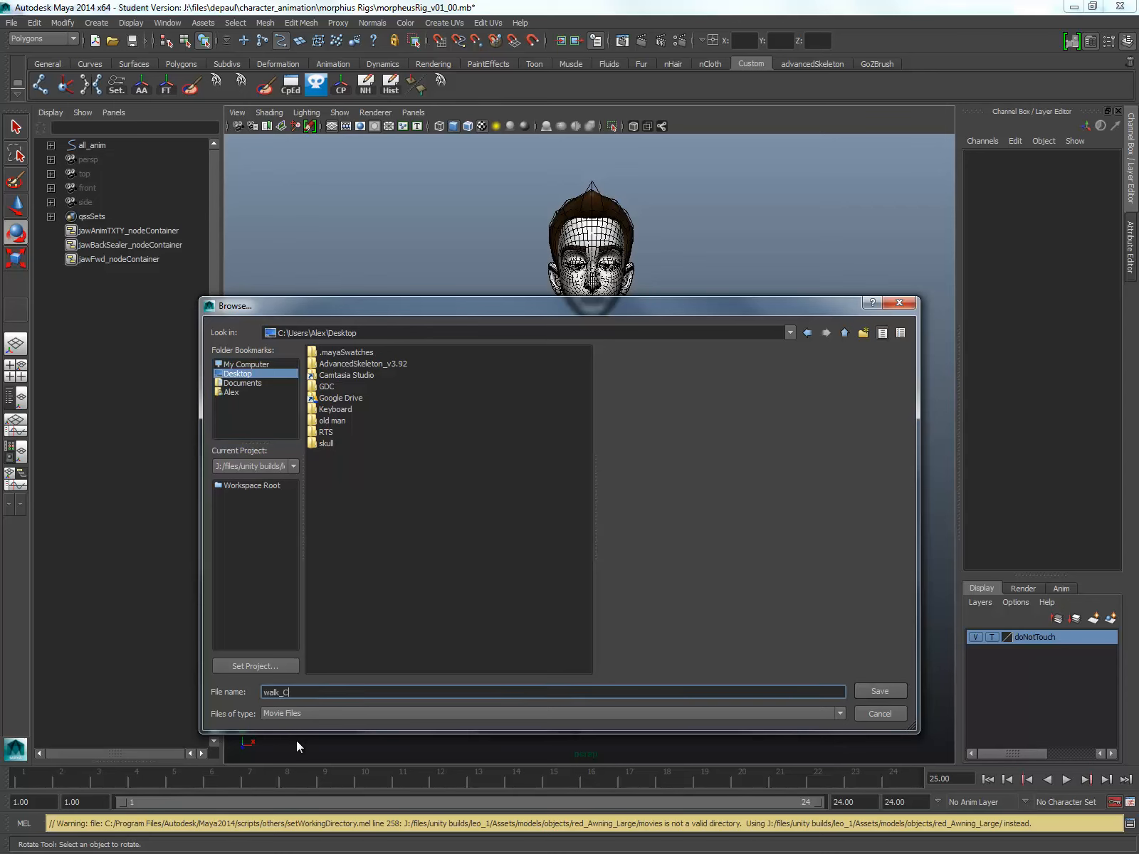
pyautogui.write('ycle')
pyautogui.write('adamarjian')
pyautogui.write('_')
pyautogui.click(873, 691)
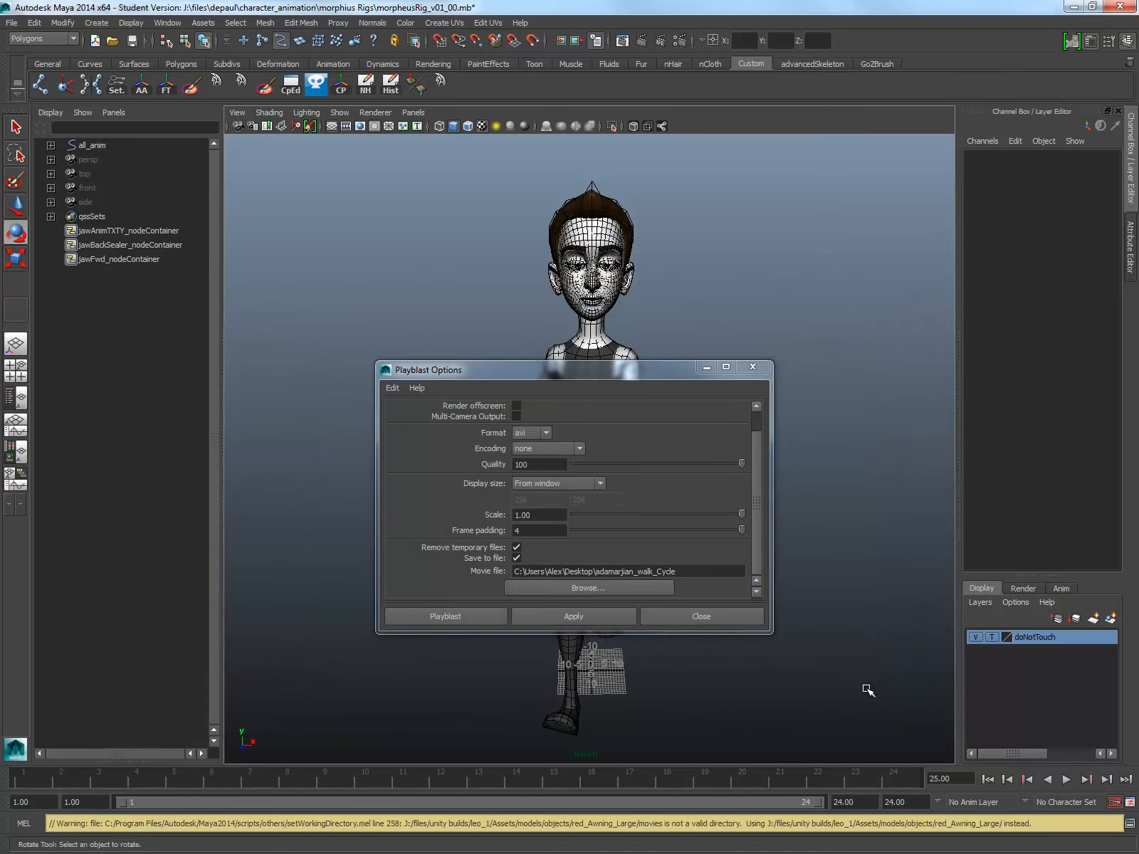
# Step: Create the AVI playblast, watch the resulting movie and close the media player
pyautogui.click(467, 615)
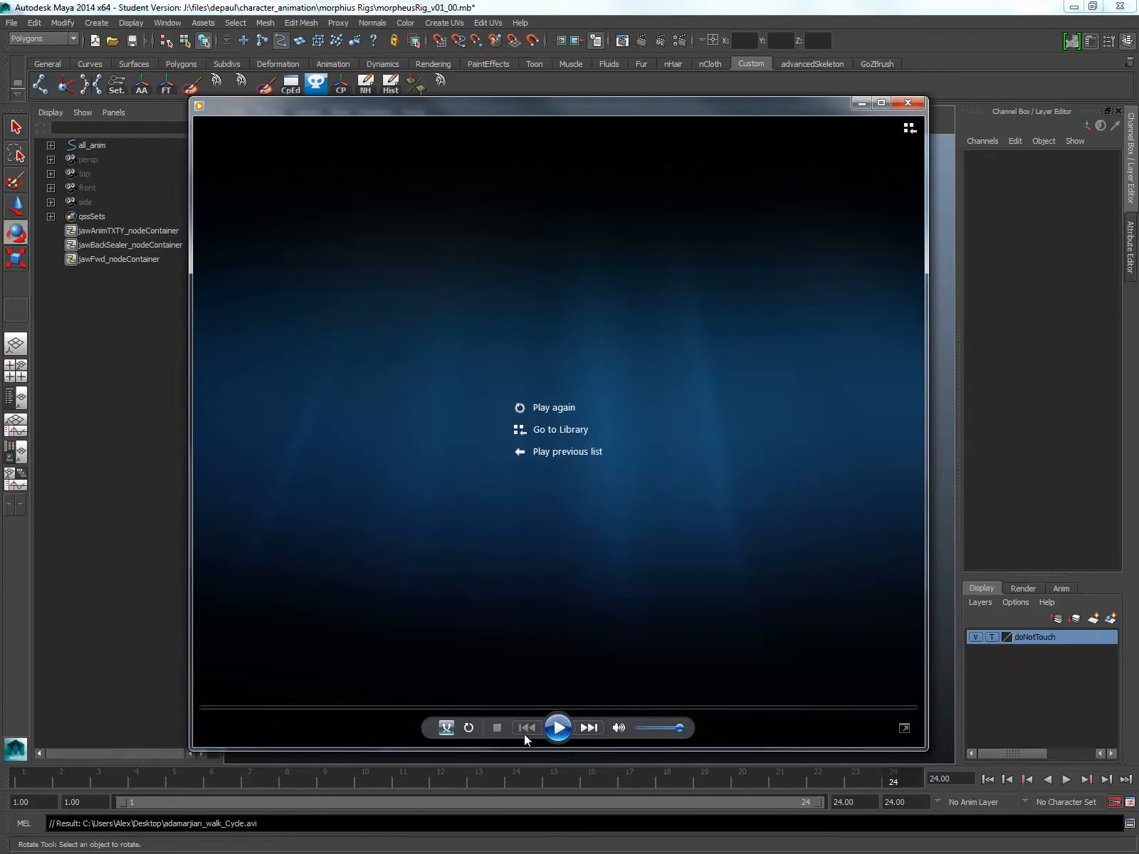
pyautogui.click(556, 727)
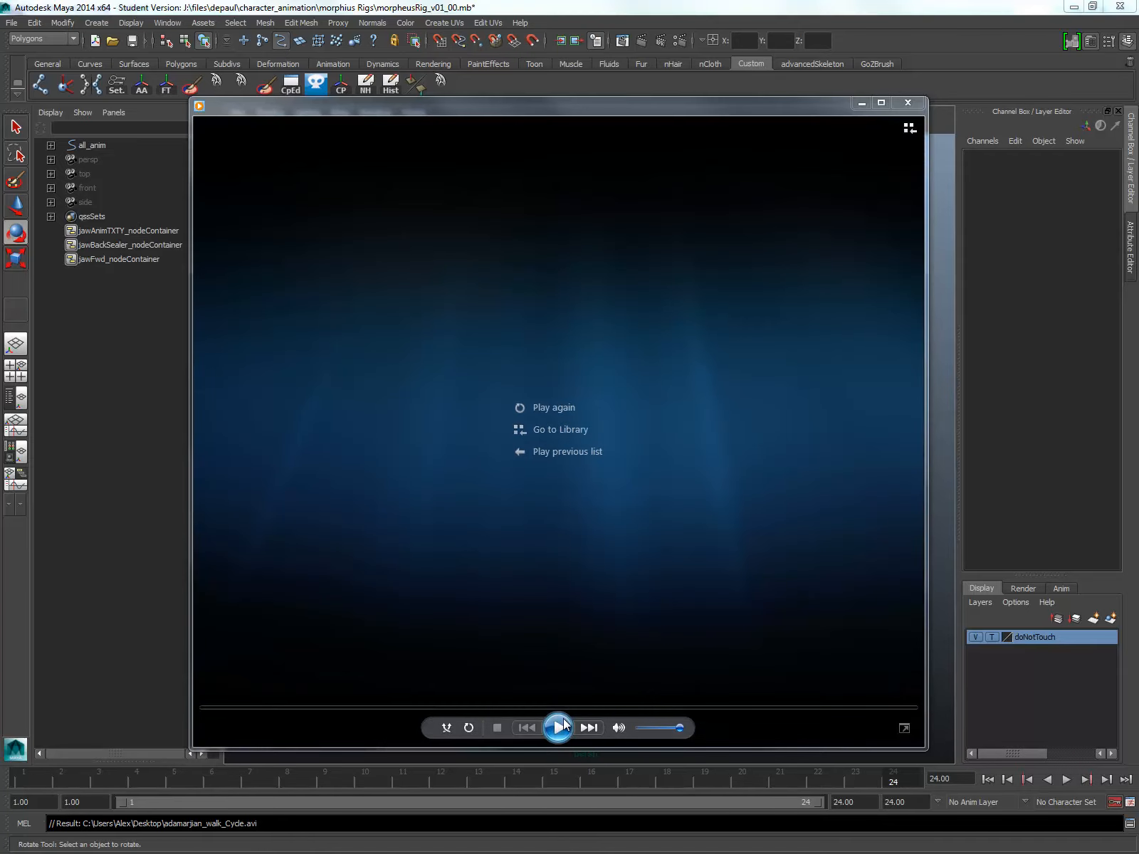
pyautogui.click(557, 727)
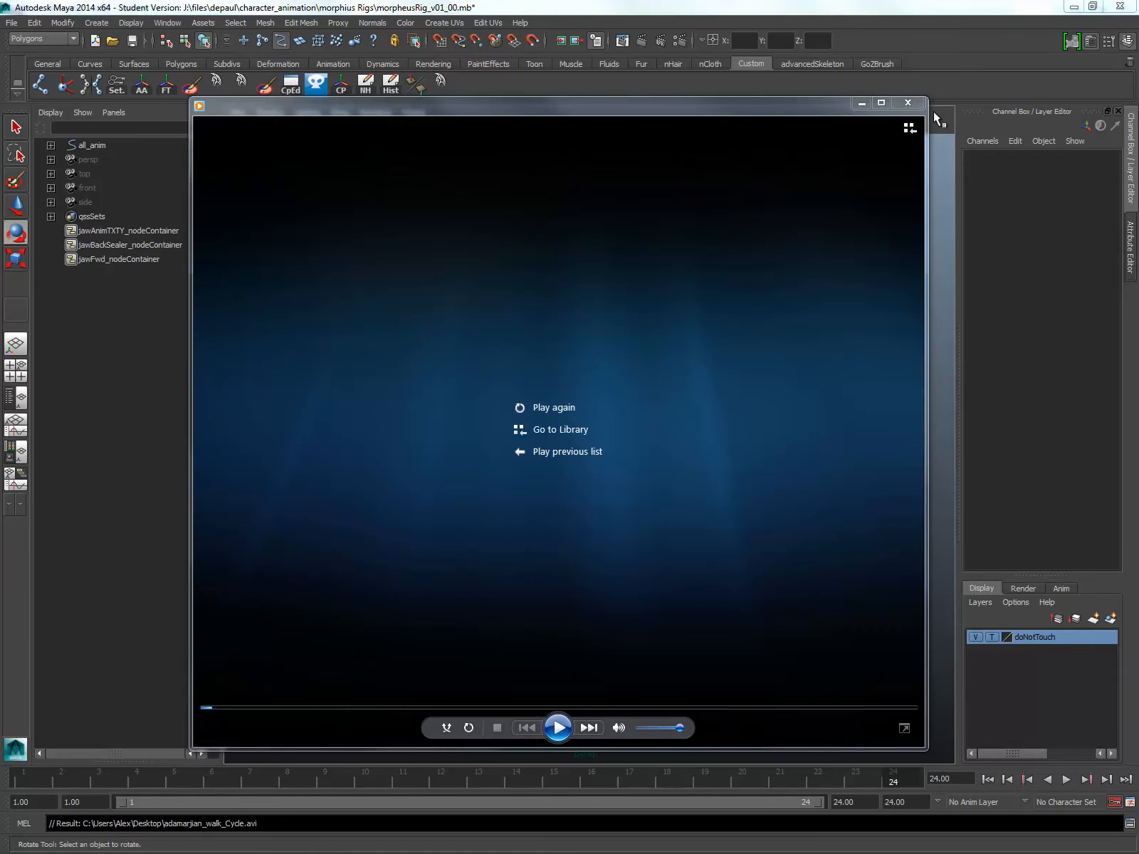
pyautogui.click(908, 102)
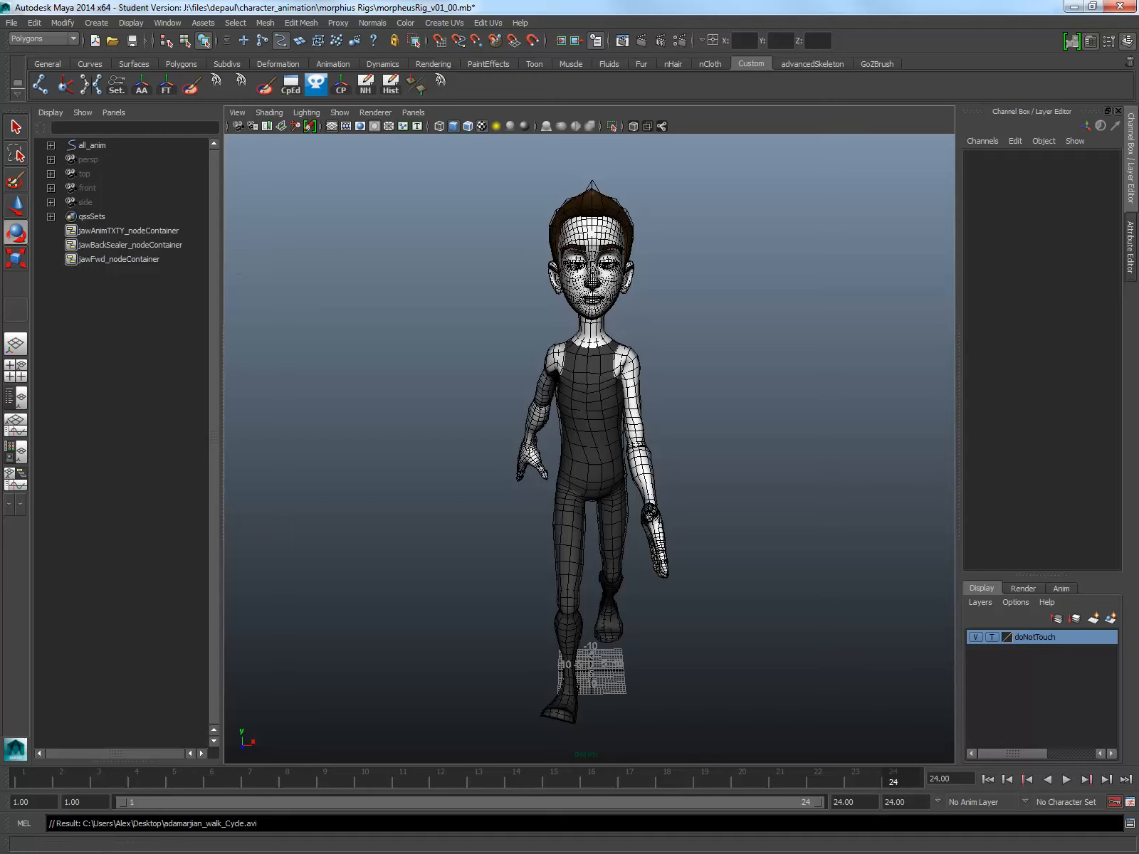